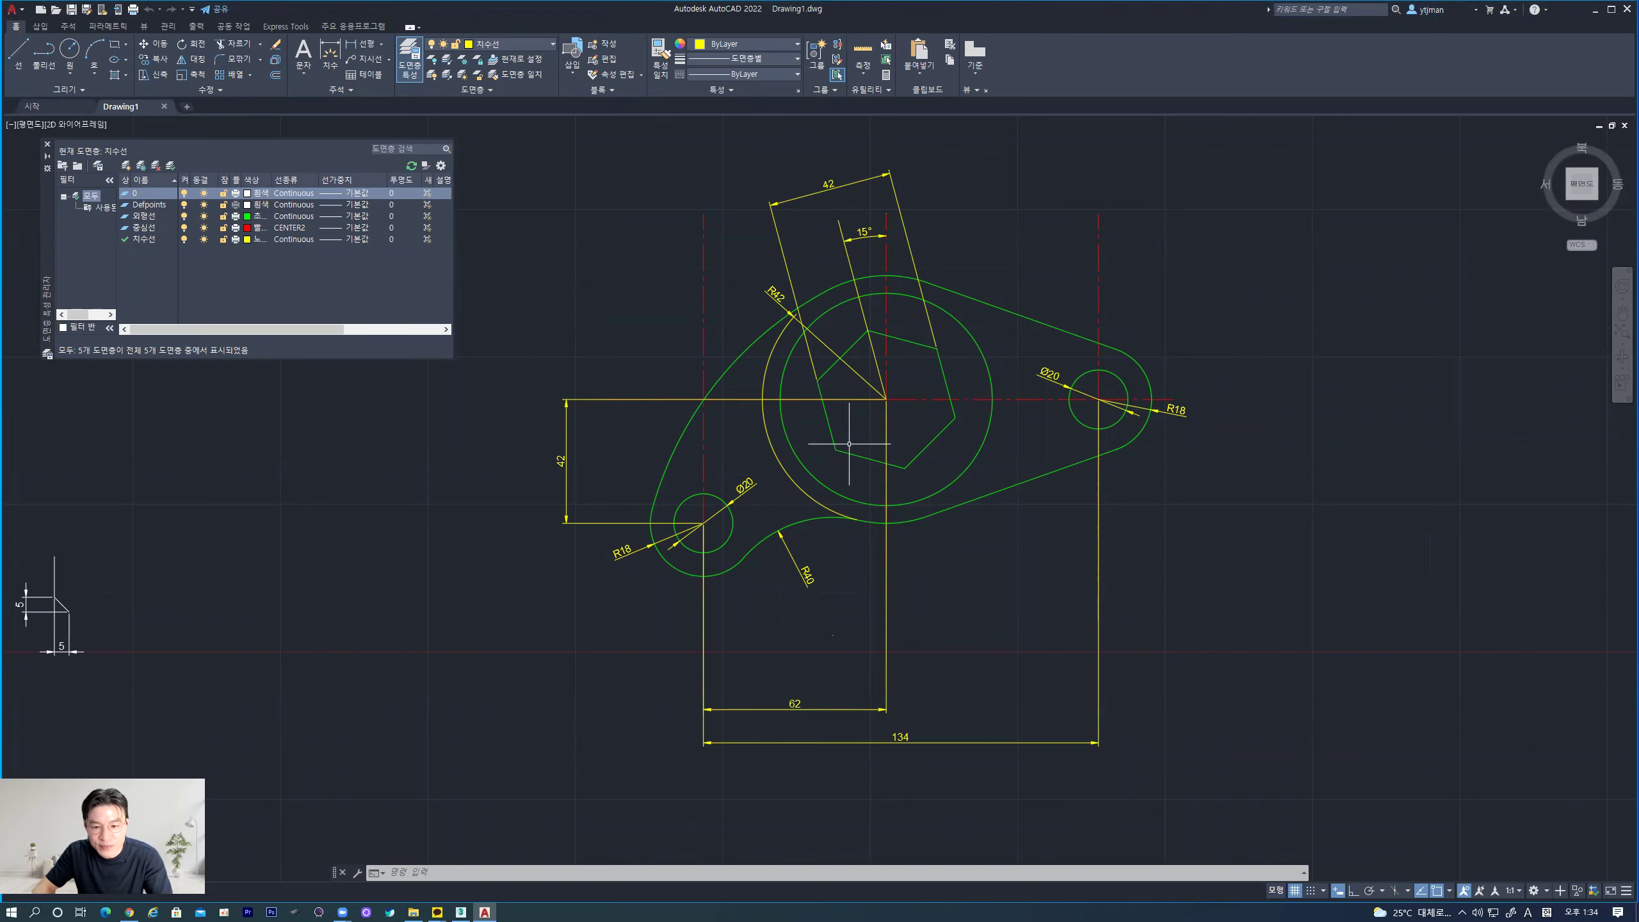
Step: Close the Layer Properties palette and pan and zoom out to leave empty space beside the plate
middle_click_drag(871, 419, 753, 447)
middle_click_drag(565, 364, 658, 329)
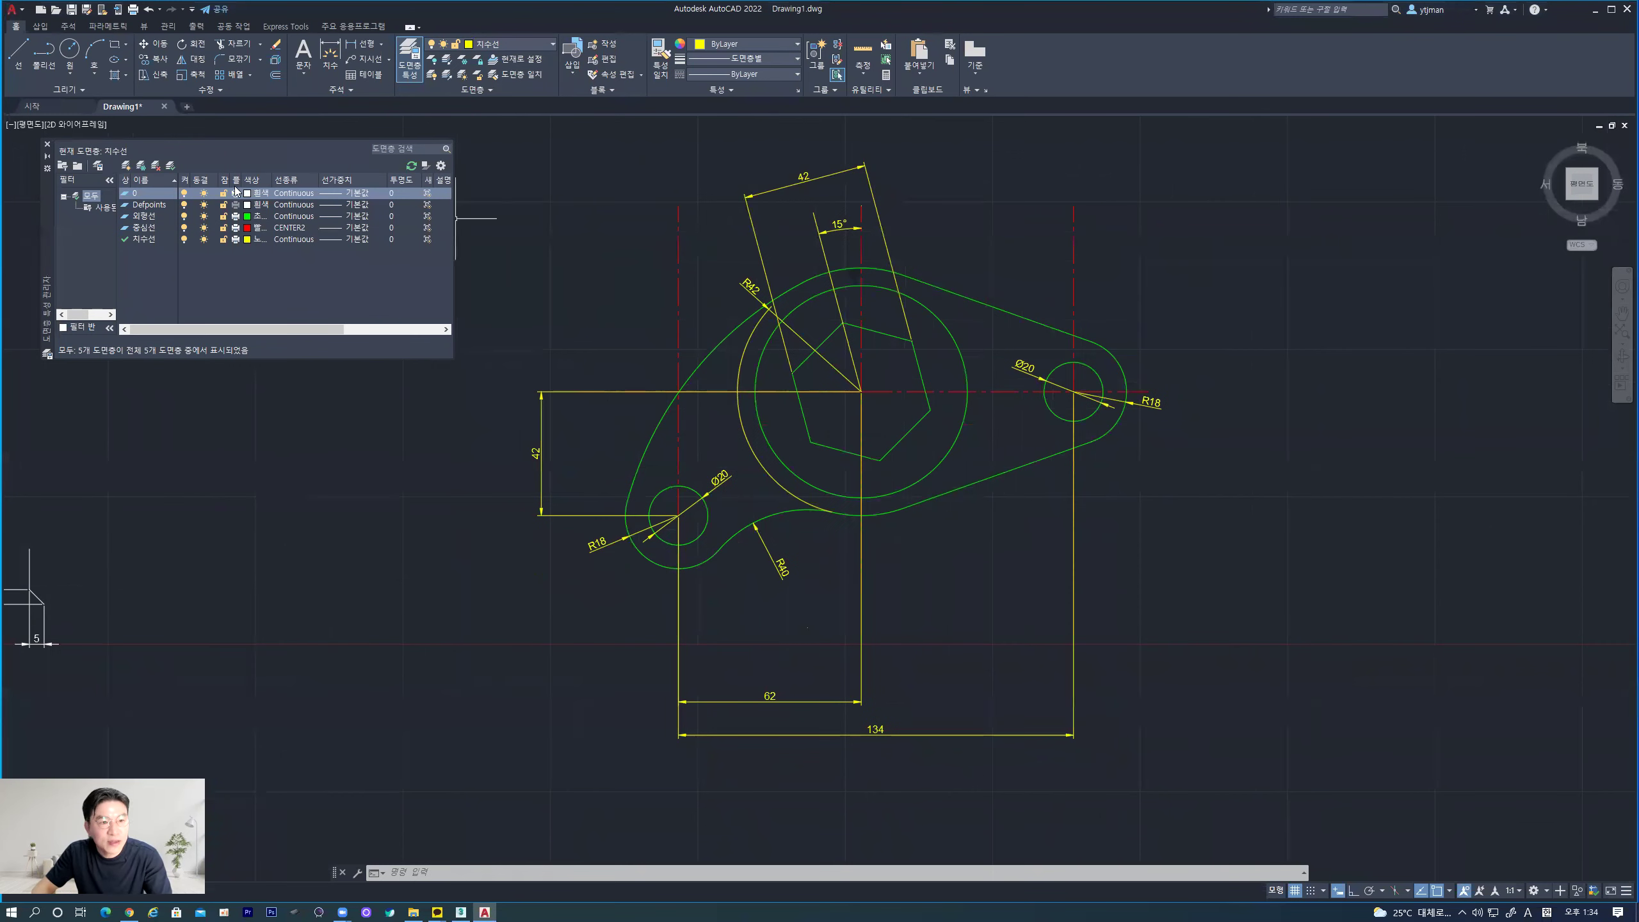
left_click(49, 142)
mouse_move(728, 459)
middle_mouse_down()
mouse_move(550, 477)
mouse_move(722, 435)
mouse_move(708, 464)
middle_mouse_up()
scroll(551, 477, "down", 2)
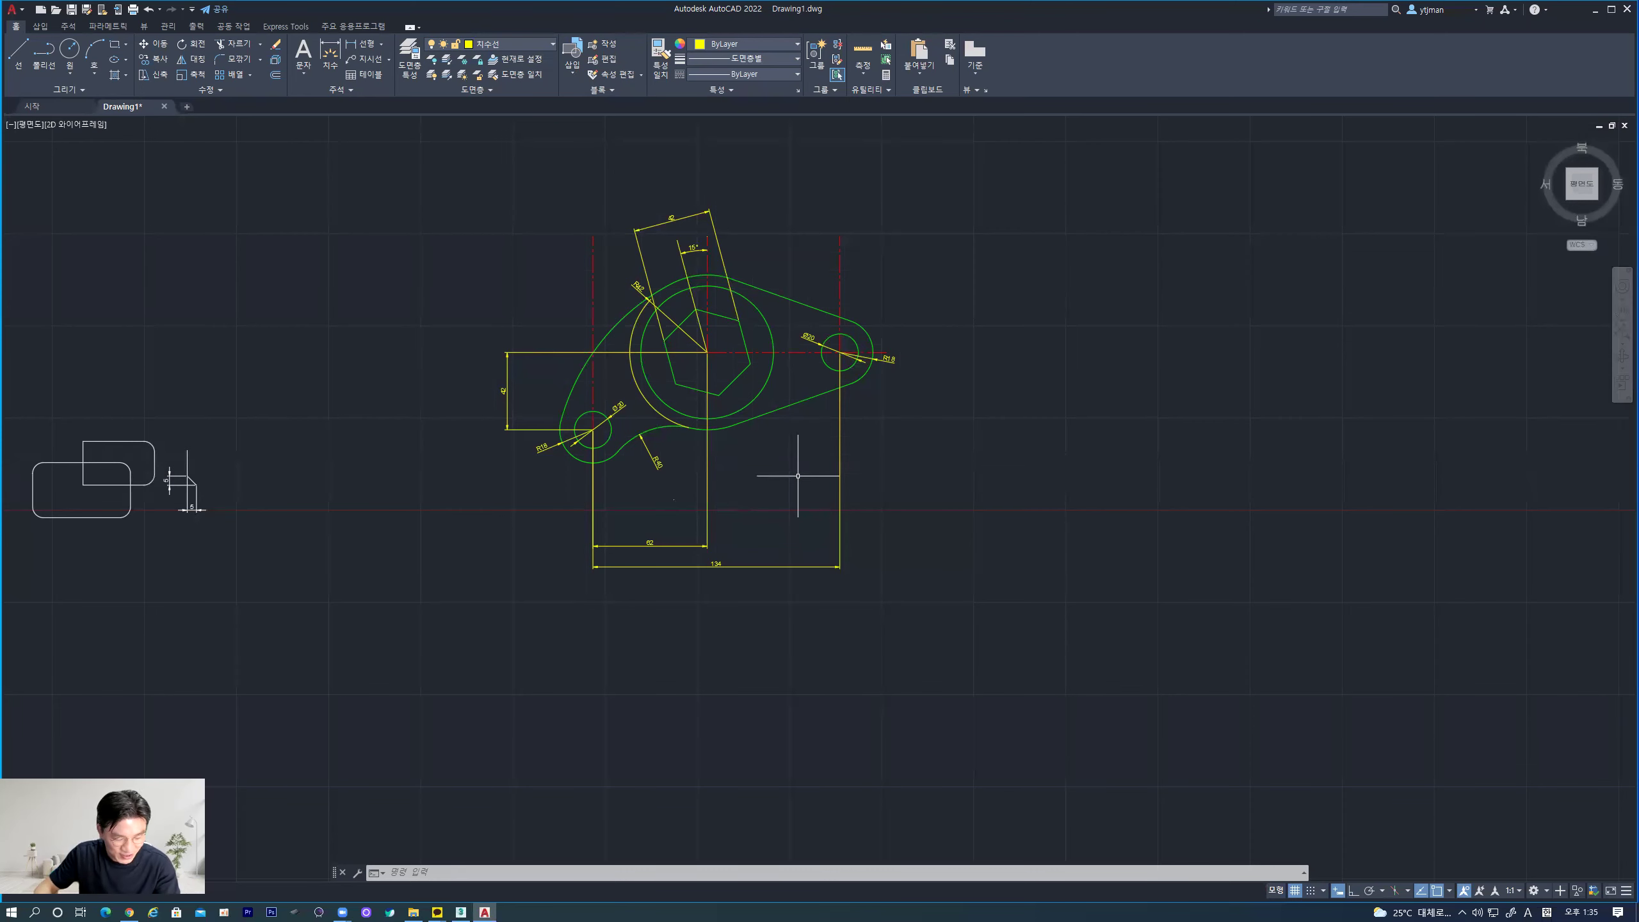
middle_click_drag(813, 593, 715, 612)
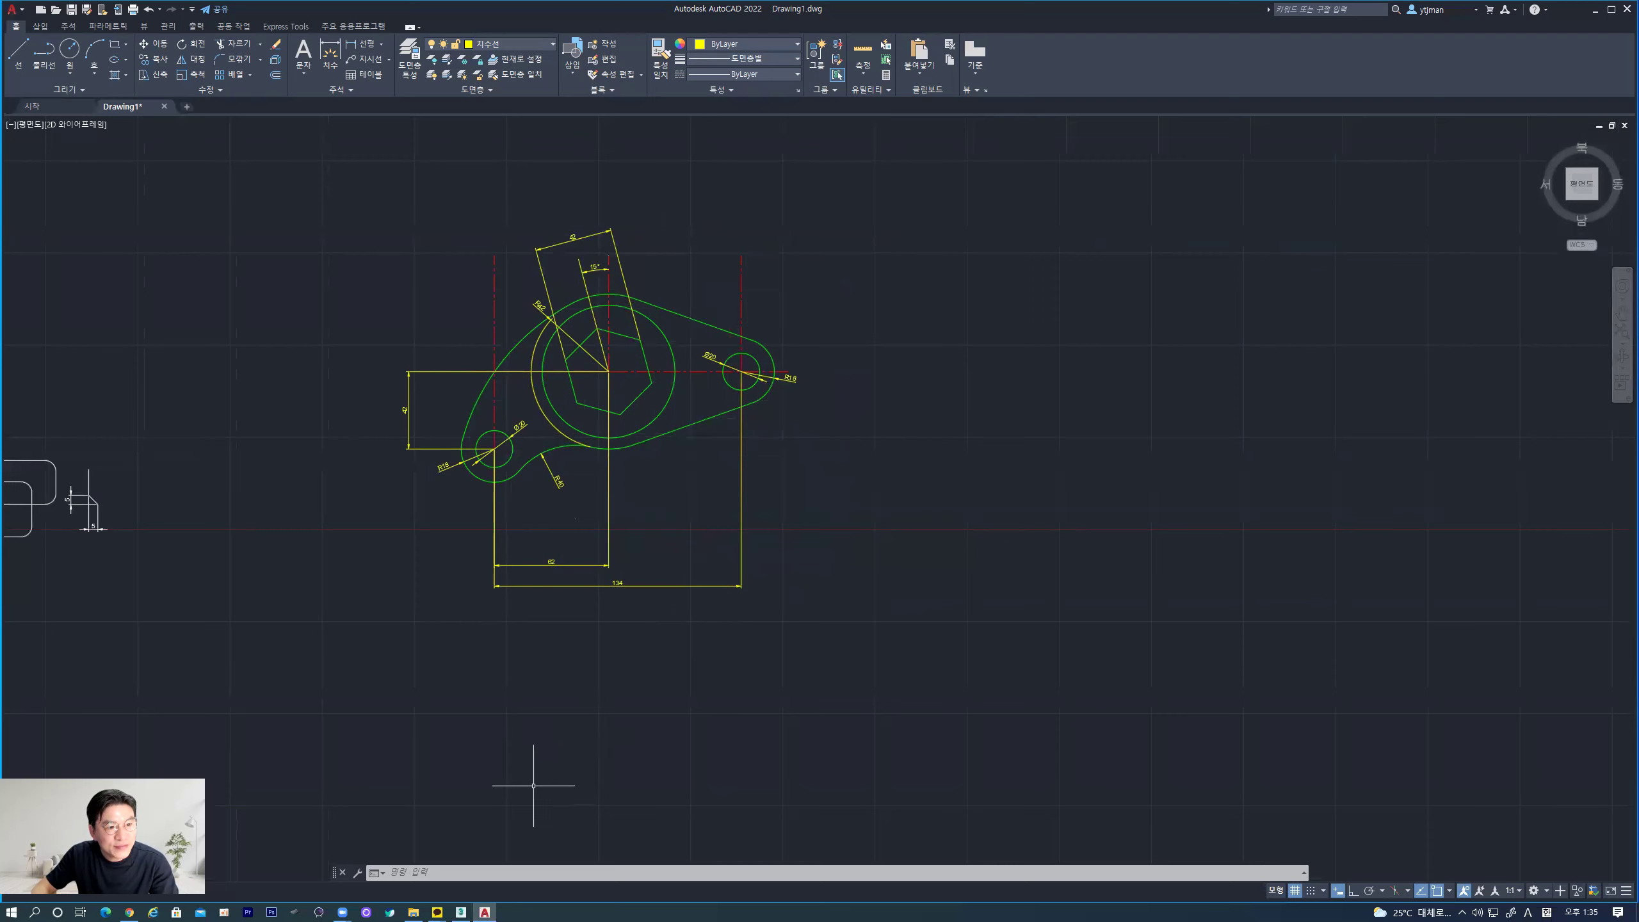
left_click(432, 872)
type("c")
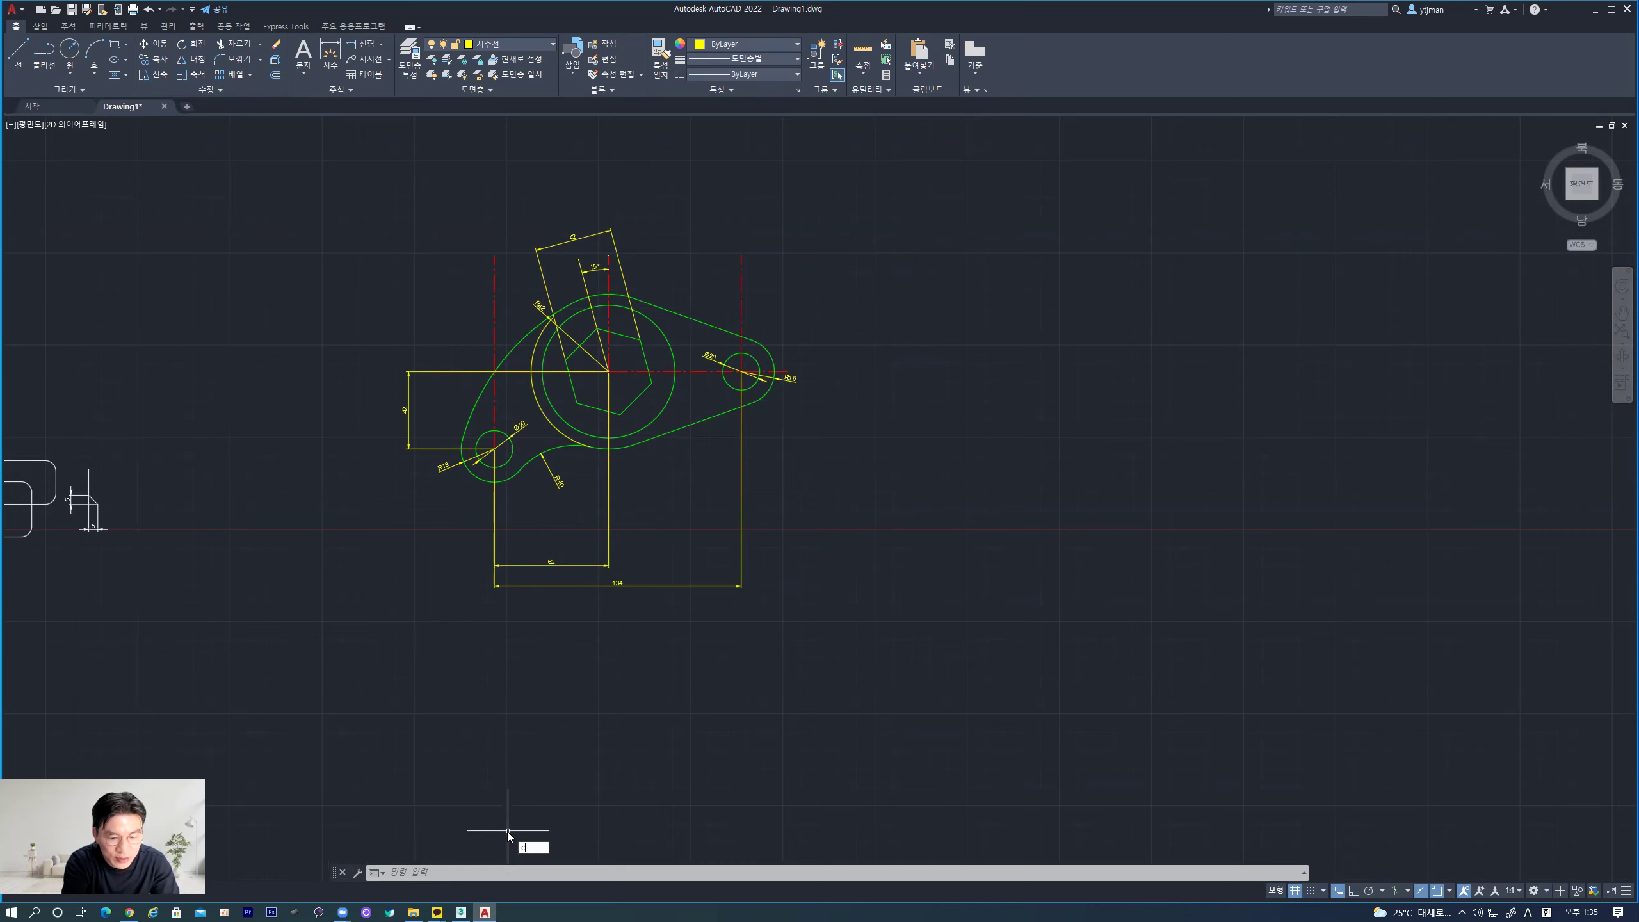
type("o")
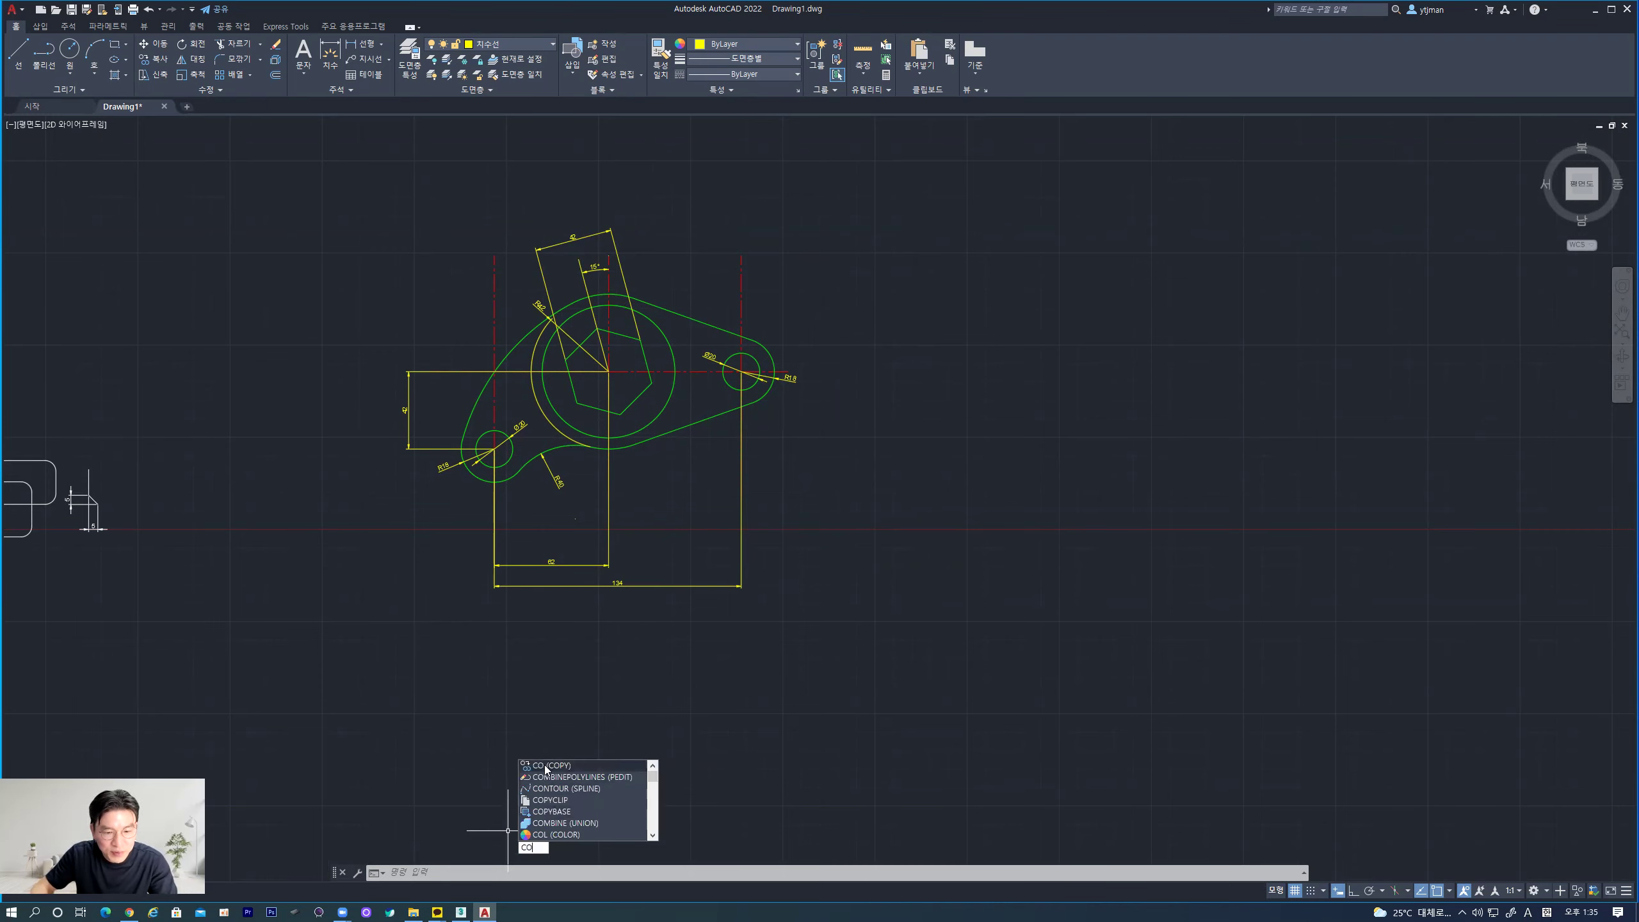
left_click(544, 765)
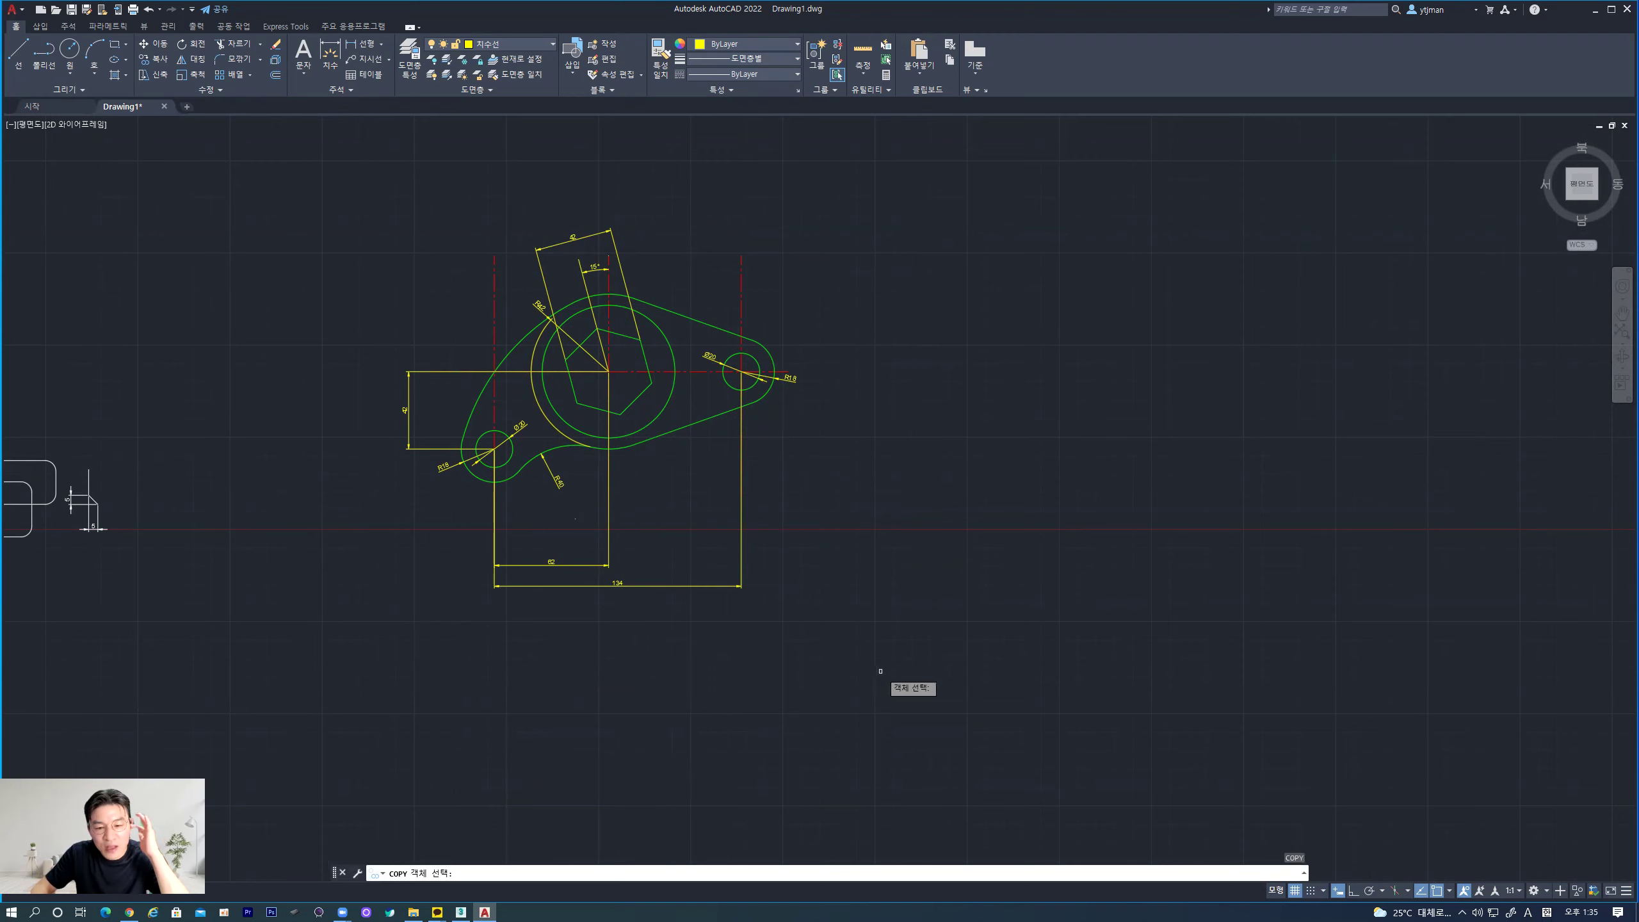
key("Escape")
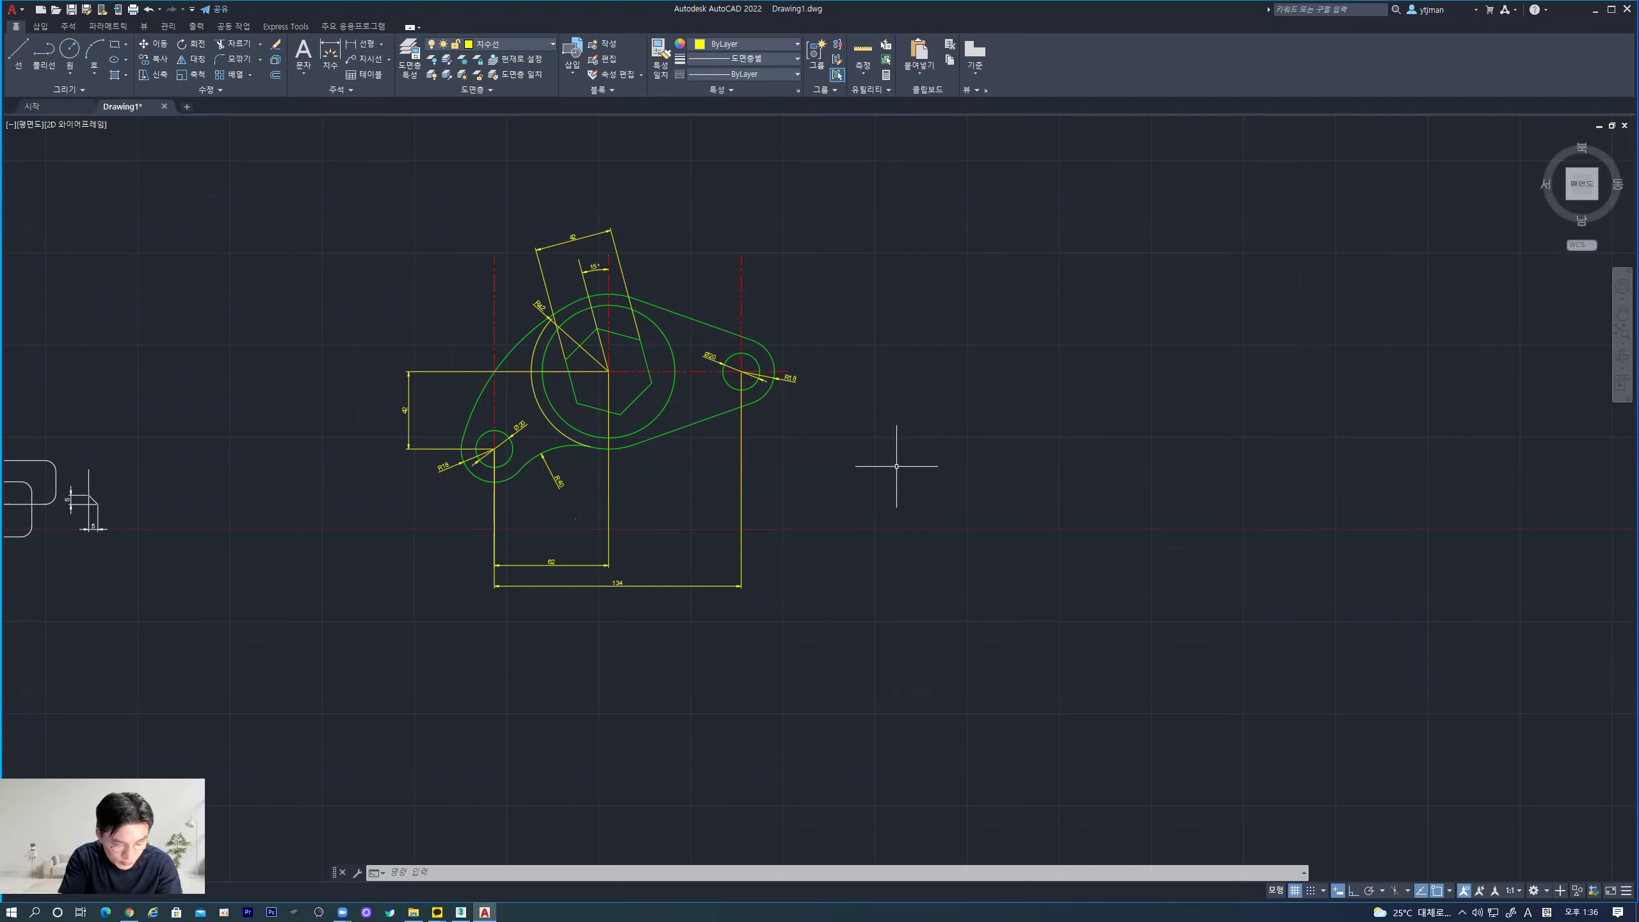
type("co")
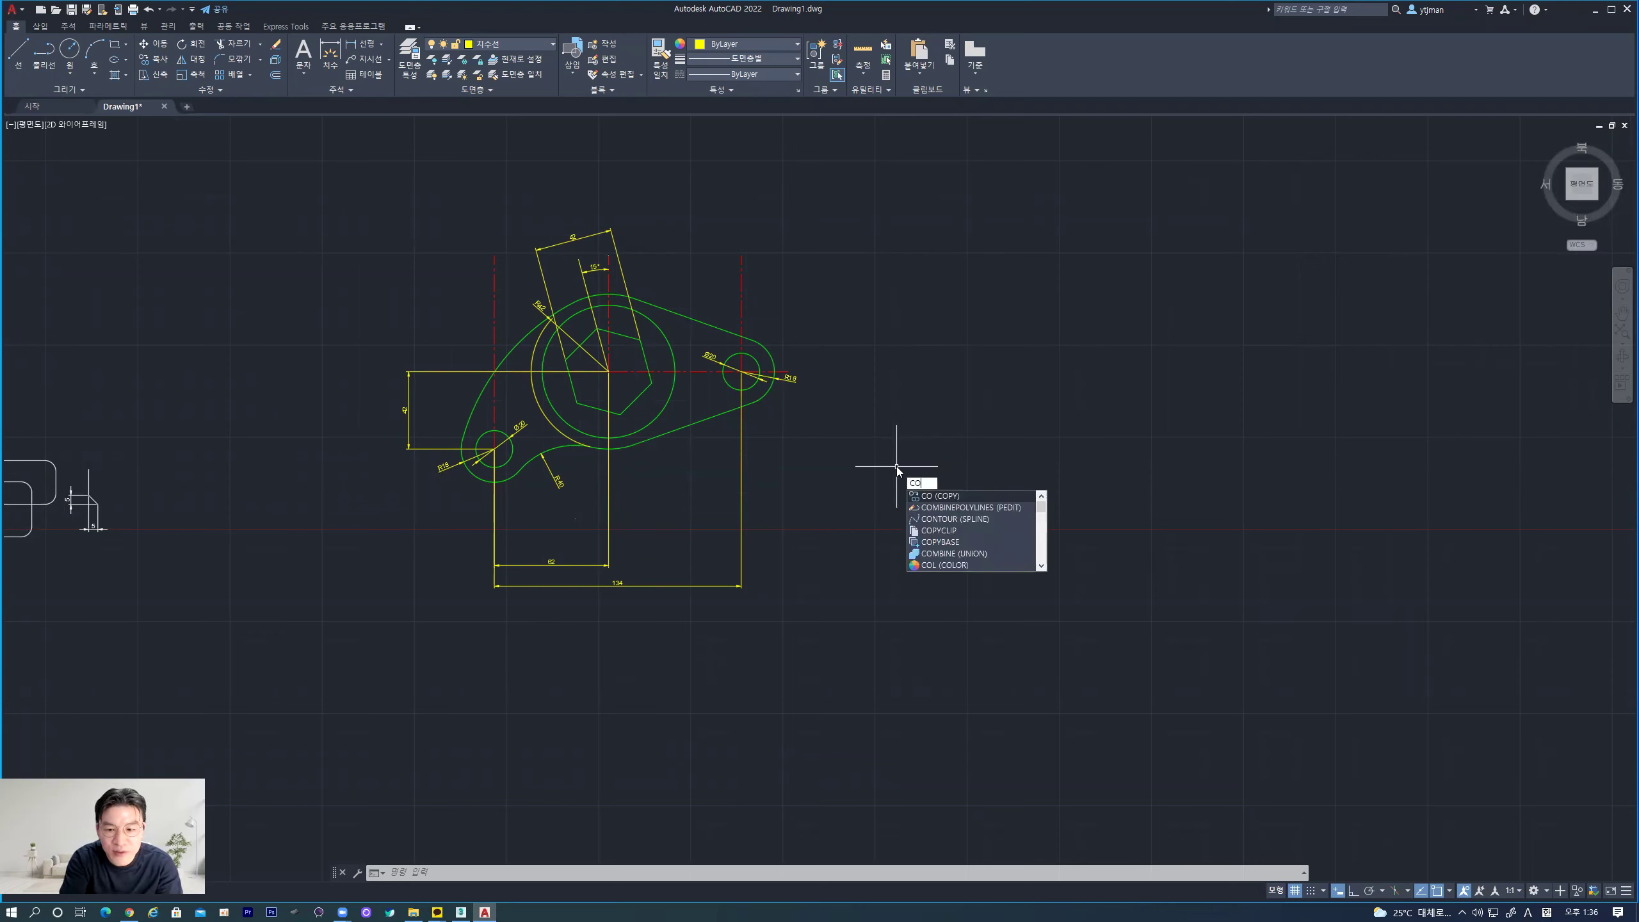
key("Return")
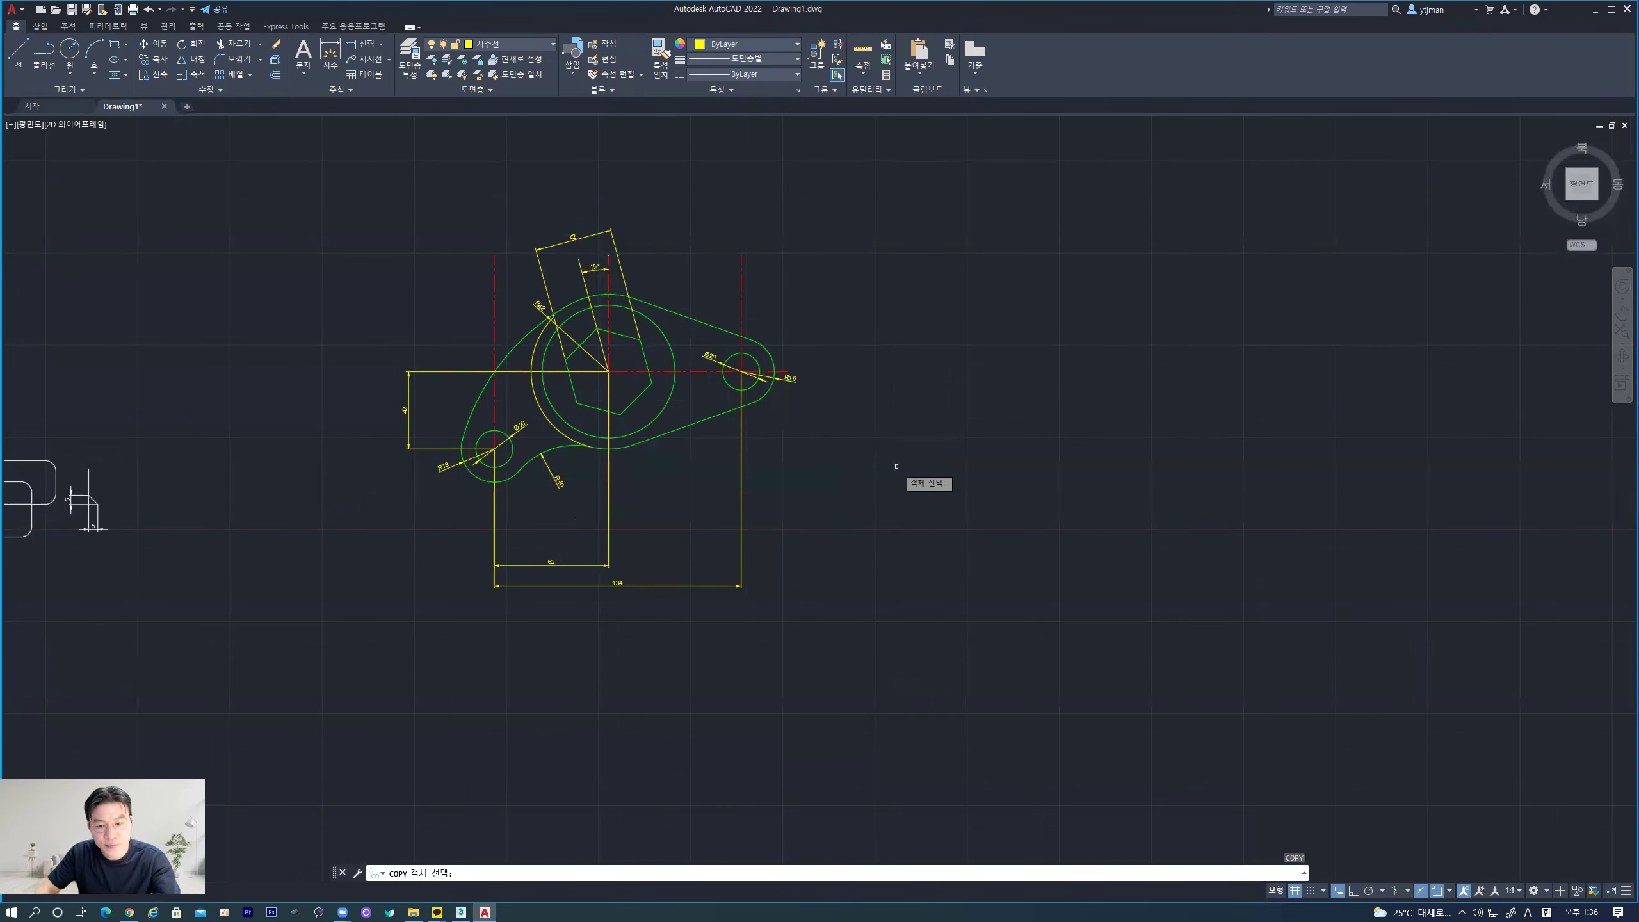
key("Escape")
middle_click_drag(913, 442, 808, 452)
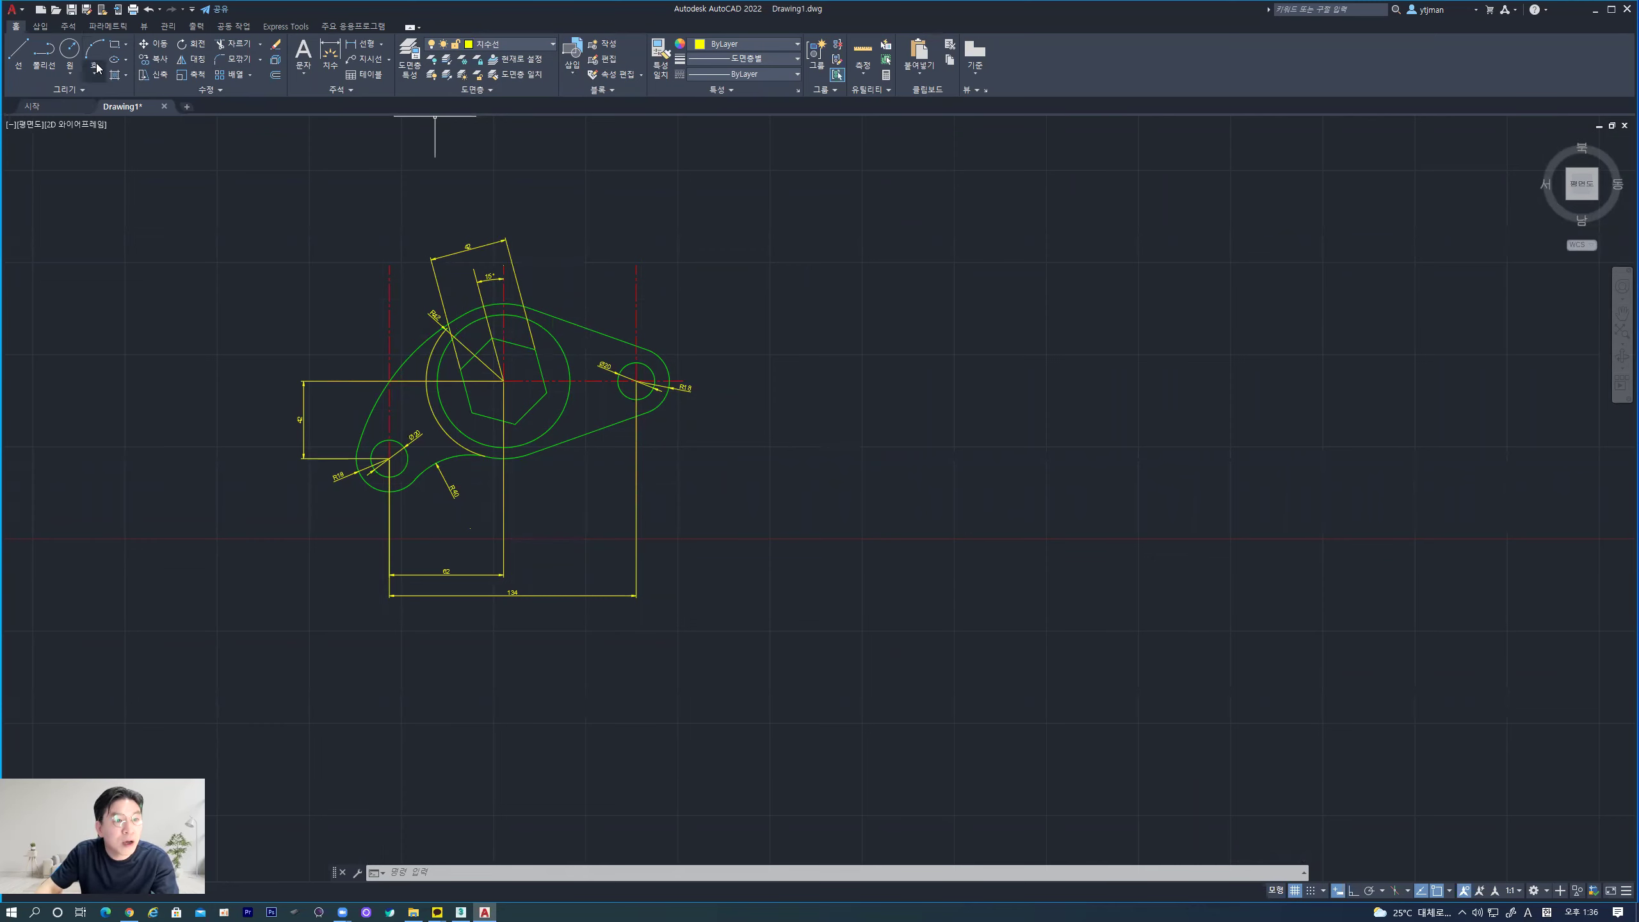
Step: Draw the rectangle's 68-unit bottom edge and 38-unit vertical side with Ortho on
left_click(18, 53)
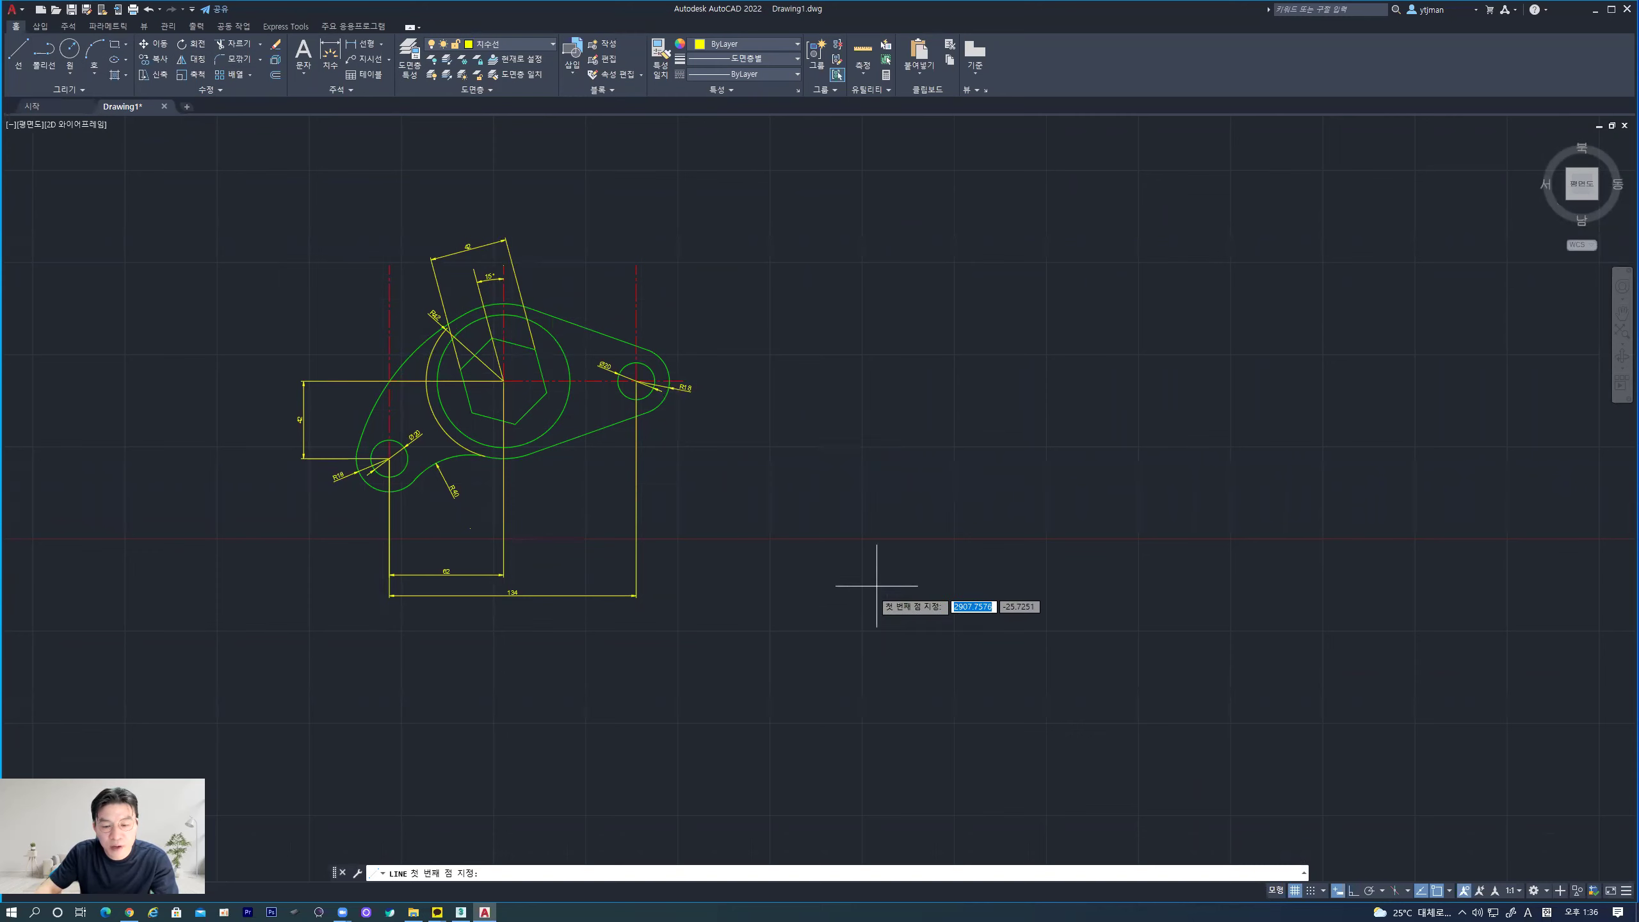
left_click(819, 573)
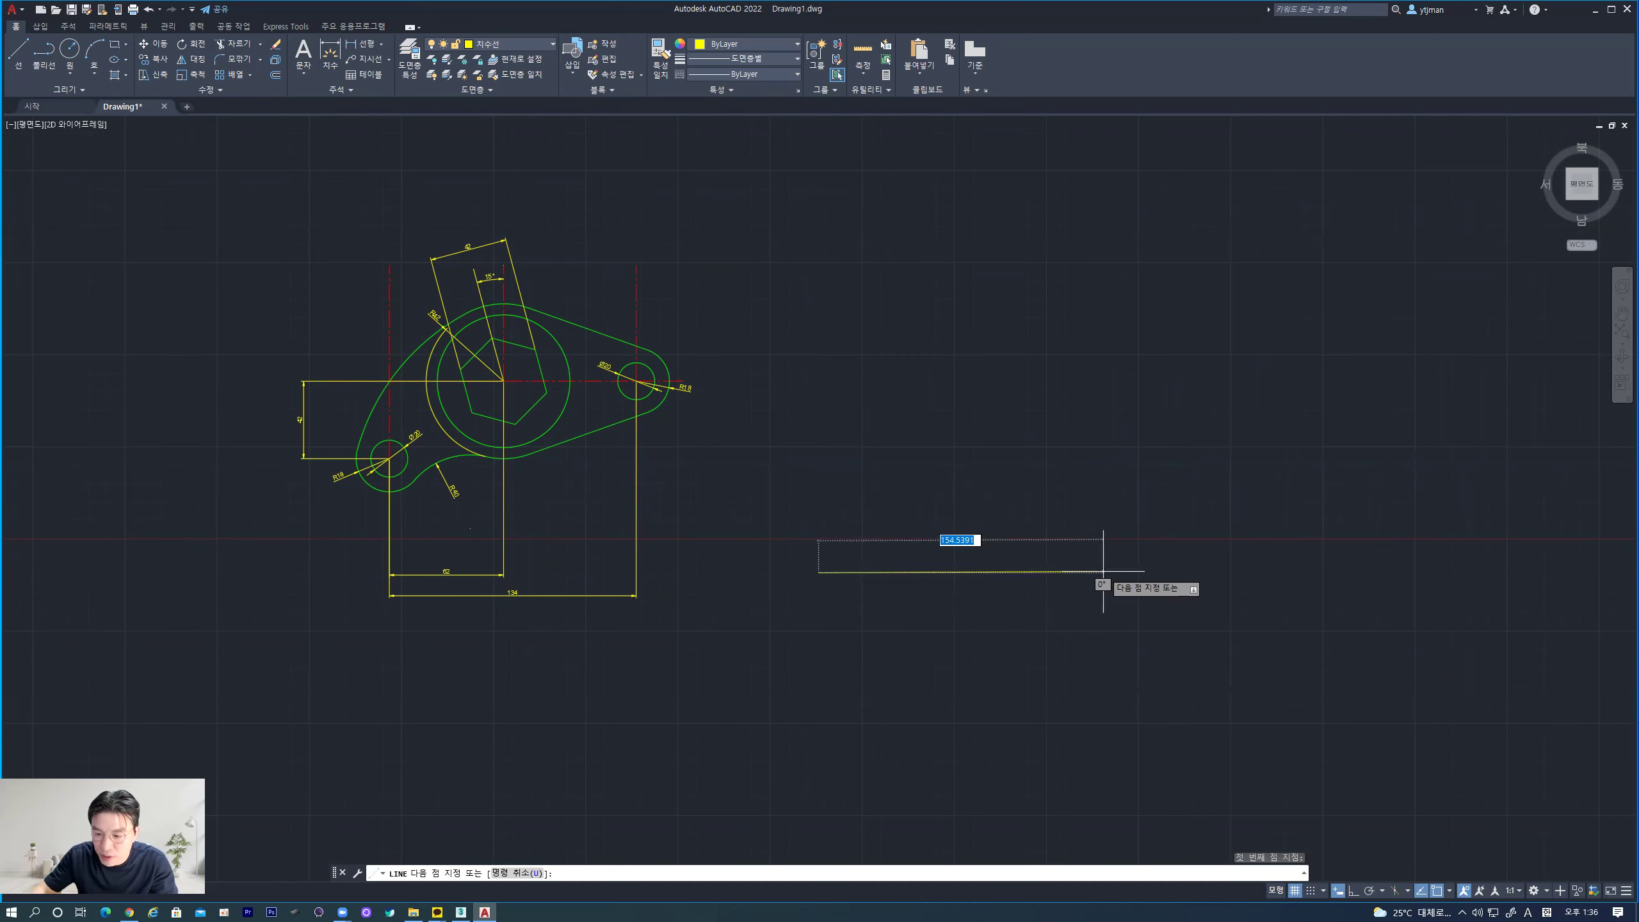
type("68")
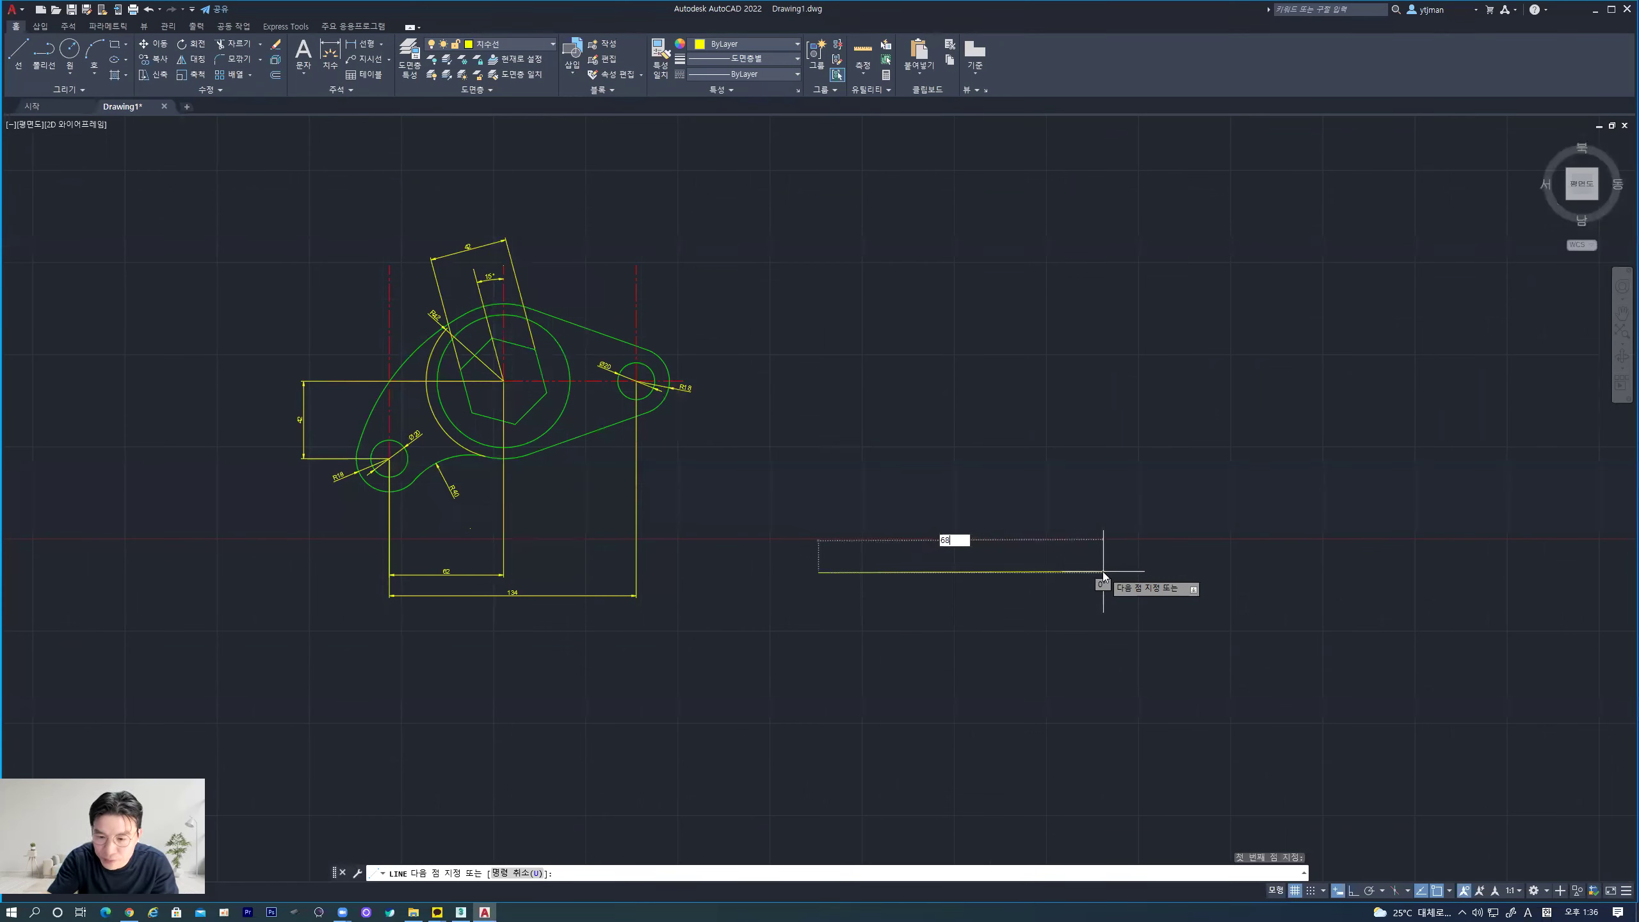
key("Return")
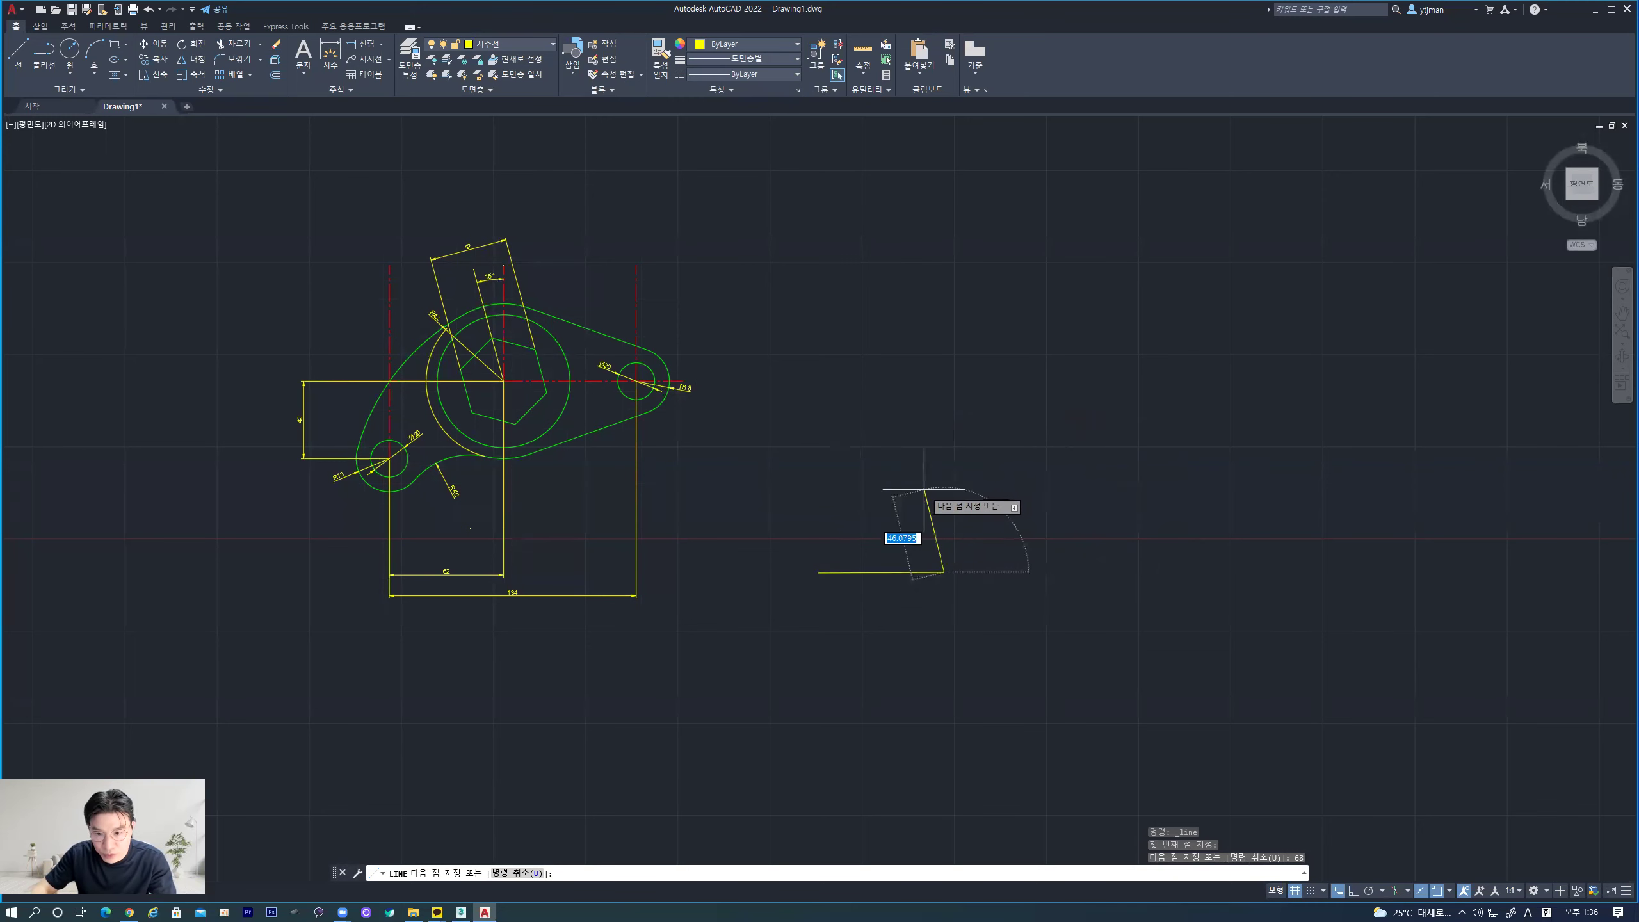
left_click(1353, 891)
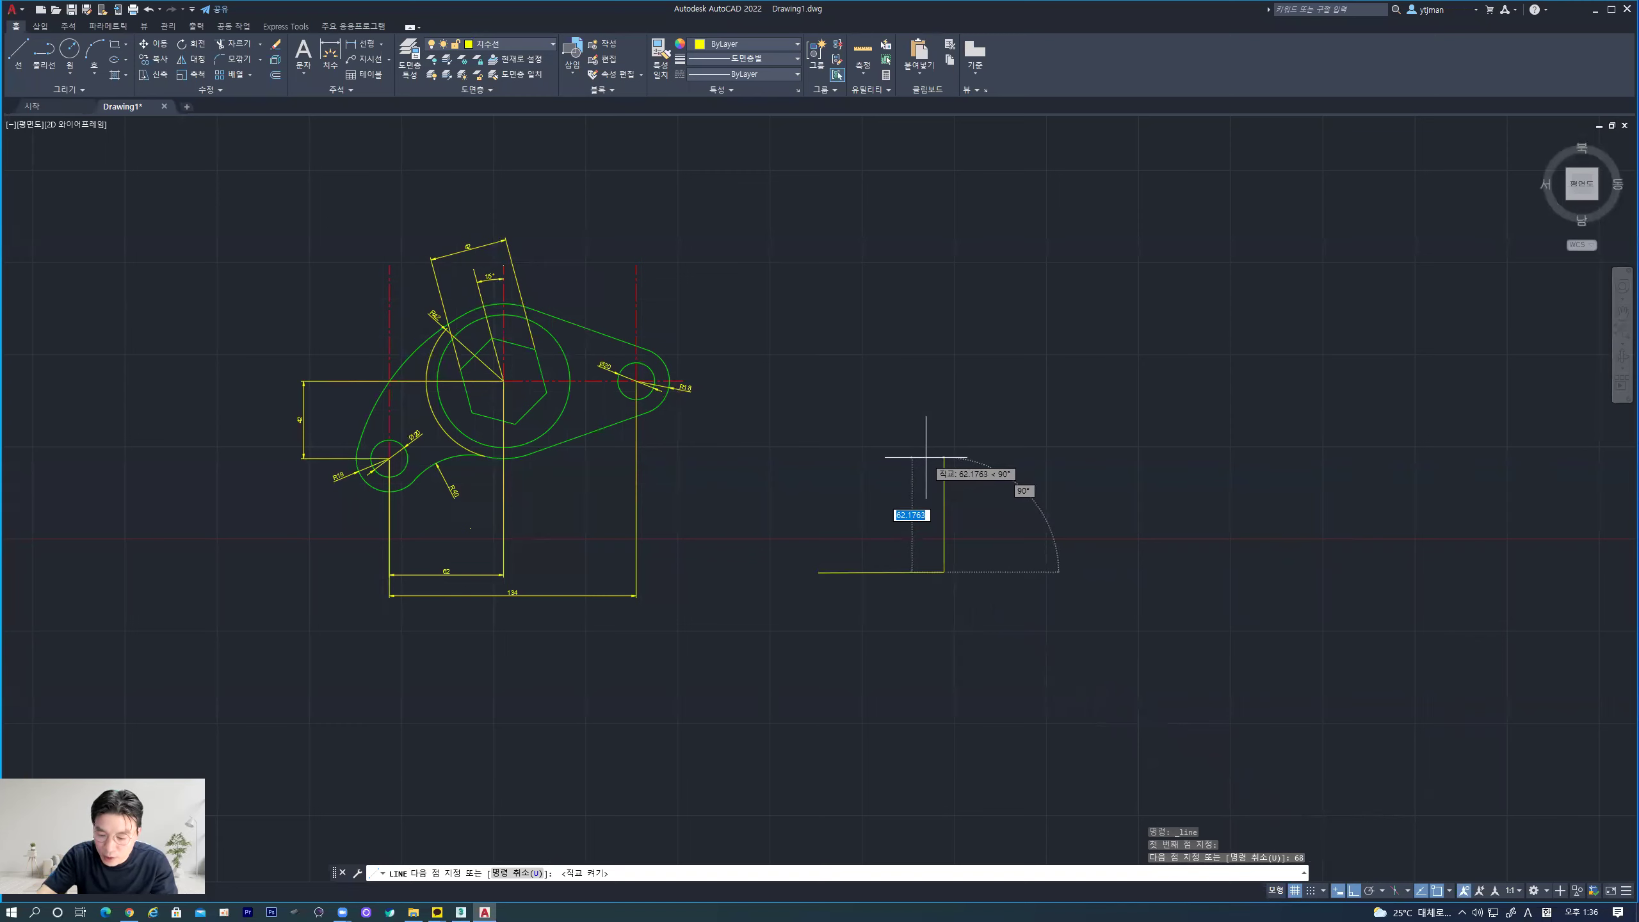
type("38")
key("Return")
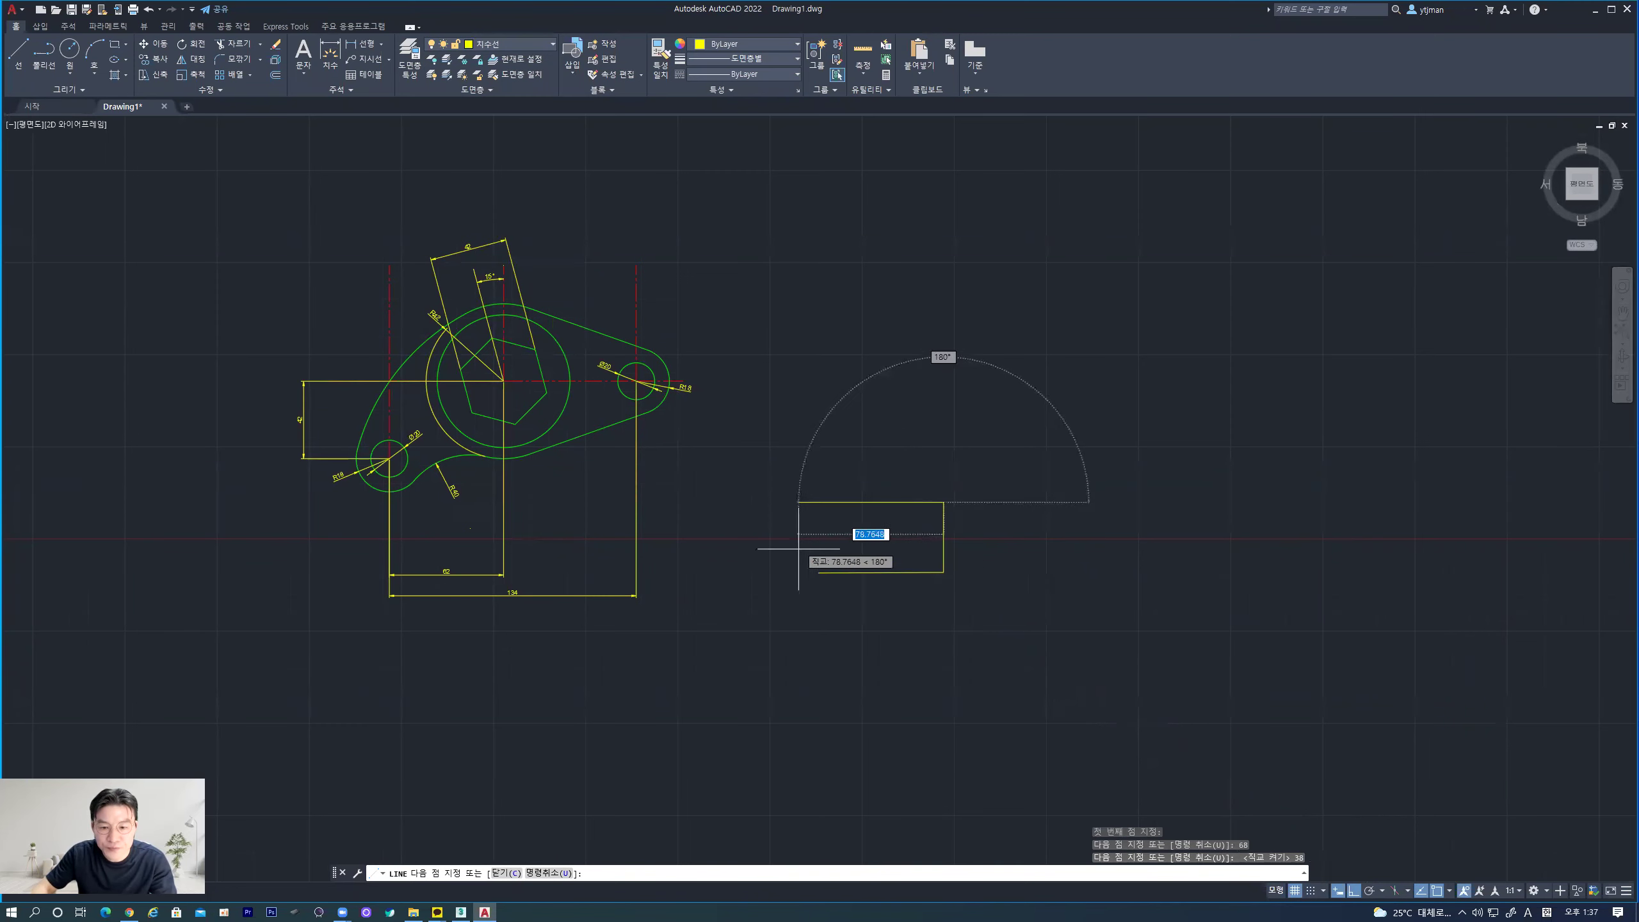
Step: Draw the top edge, close the 68 by 38 rectangle, and centre it in view
left_click(818, 502)
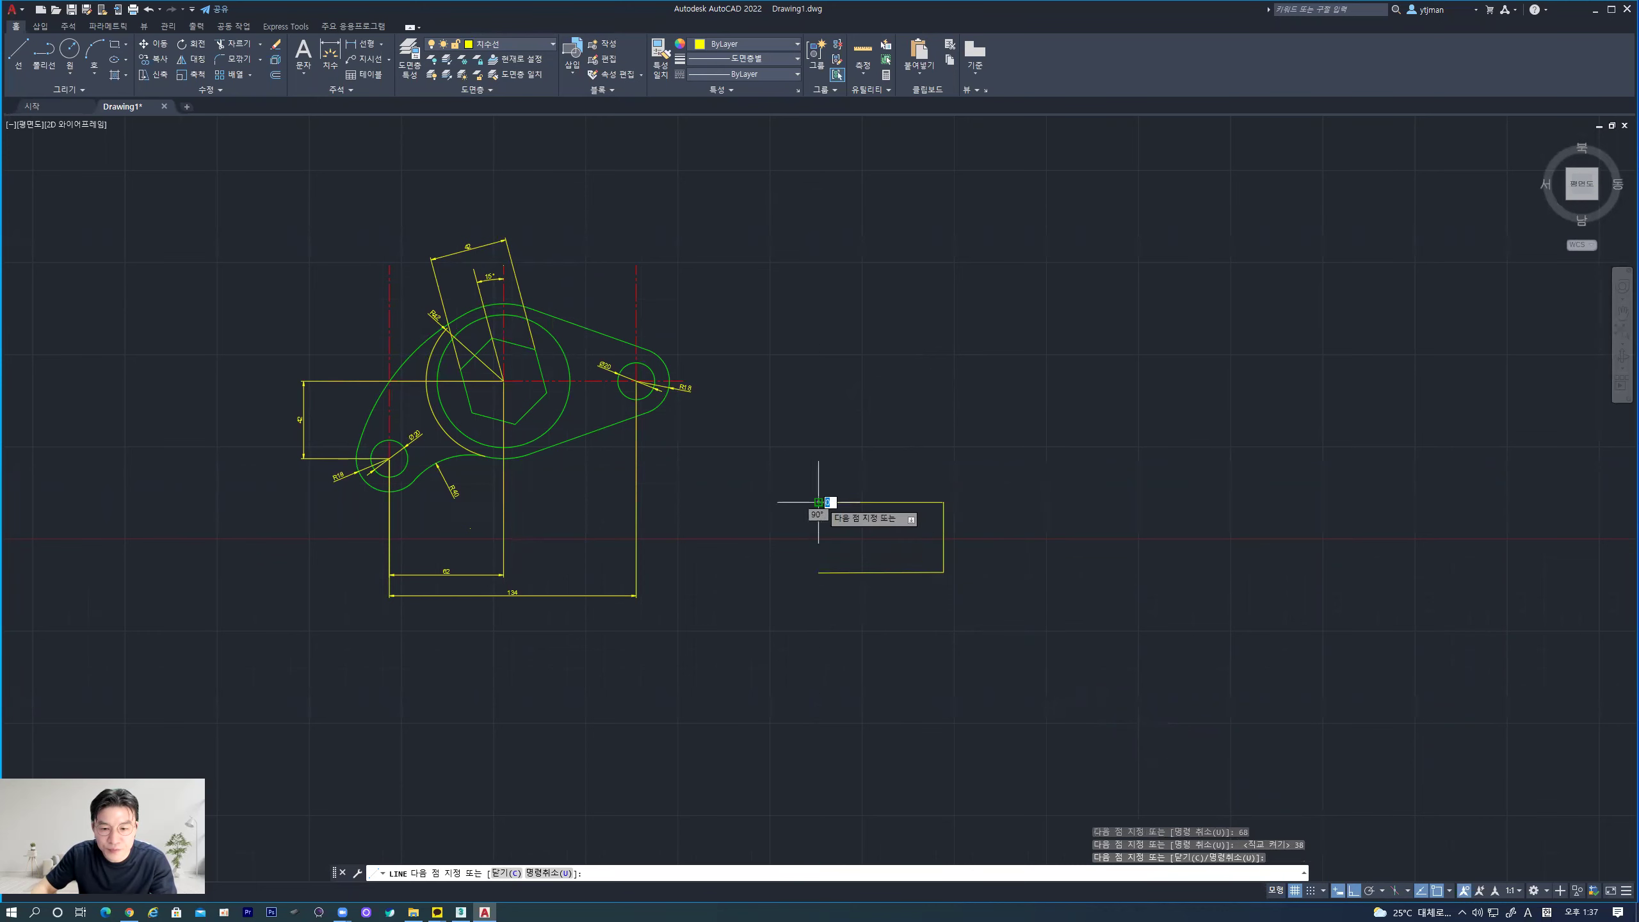
type("c")
key("Return")
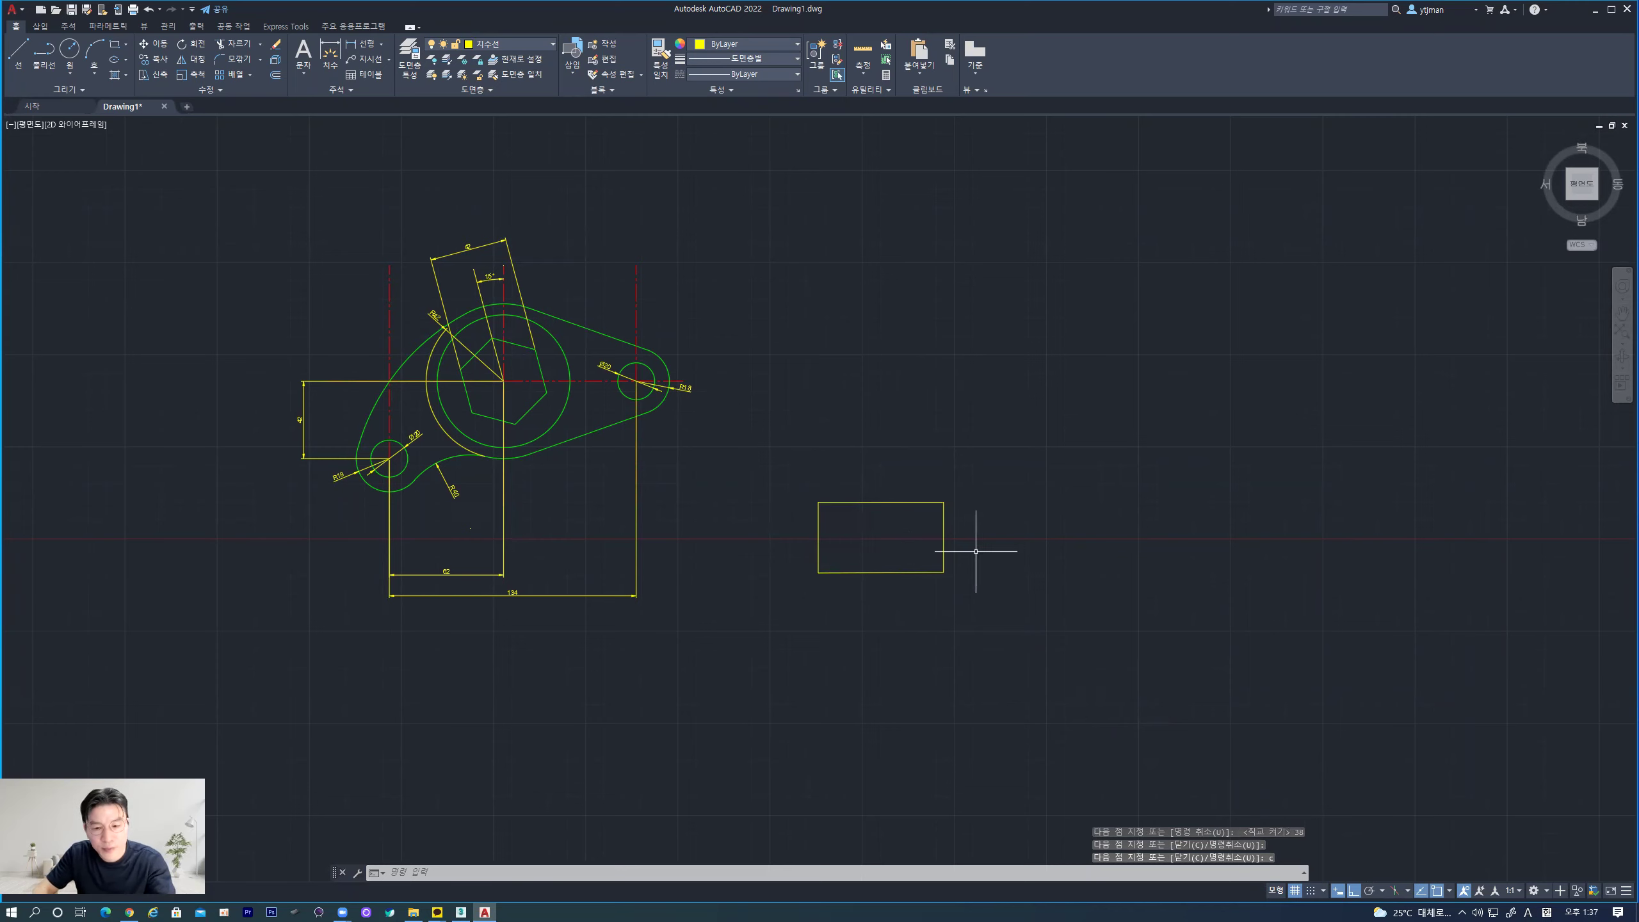
key("Escape")
scroll(868, 531, "up", 4)
middle_click_drag(914, 572, 666, 548)
Step: Set the fillet radius to 8 and round the rectangle's top-right corner
scroll(671, 551, "up", 2)
type("FI")
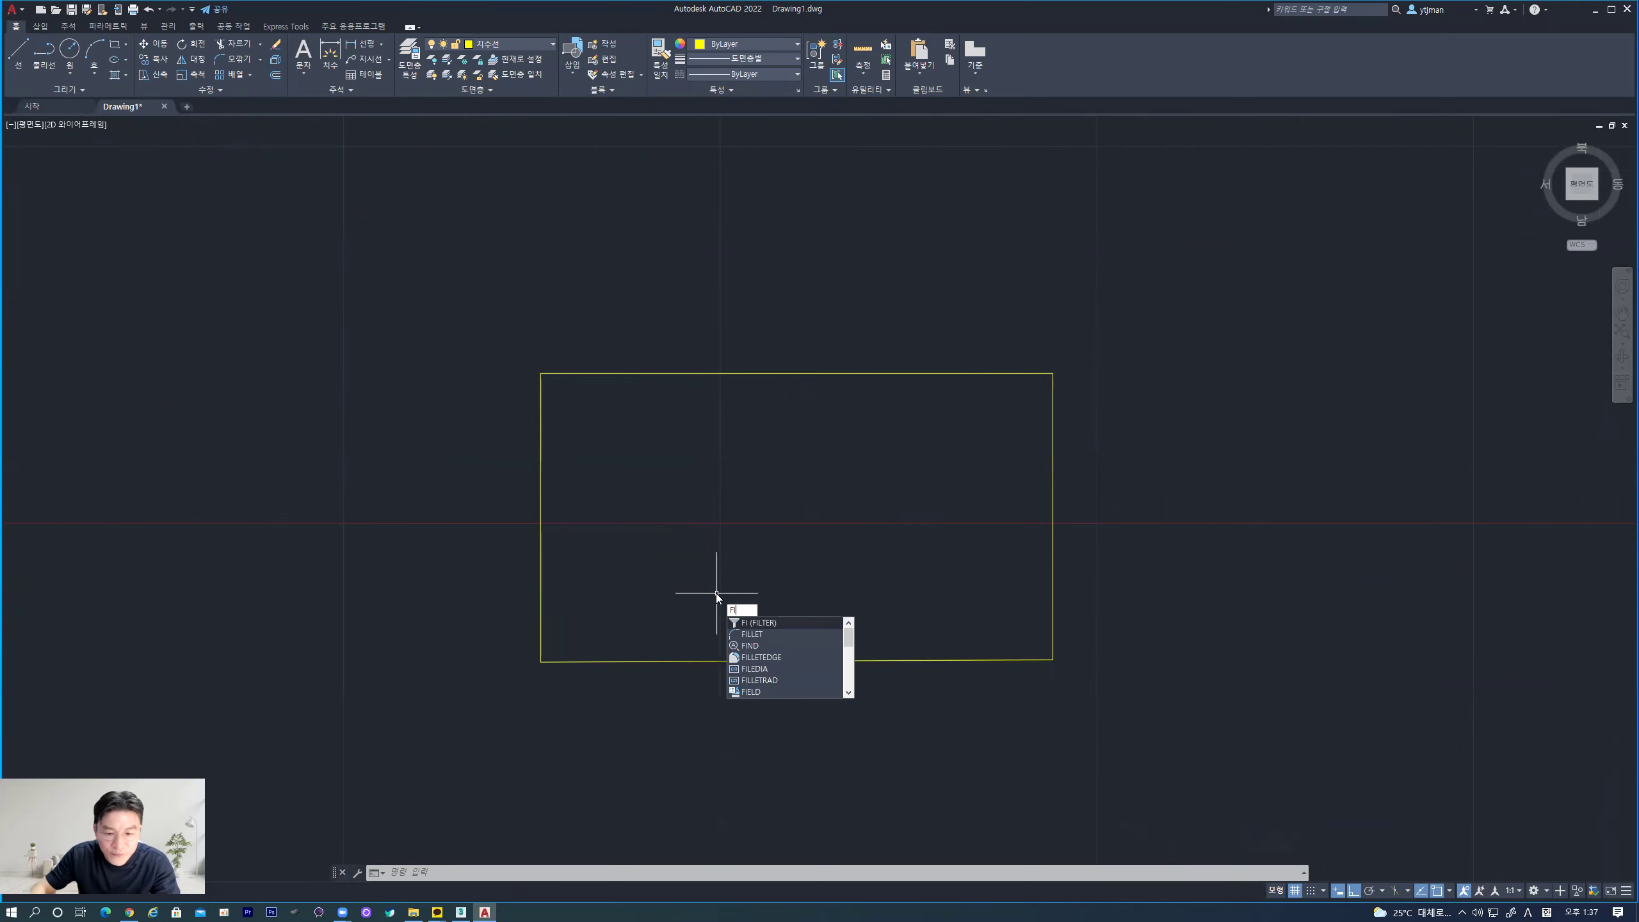
key("Return")
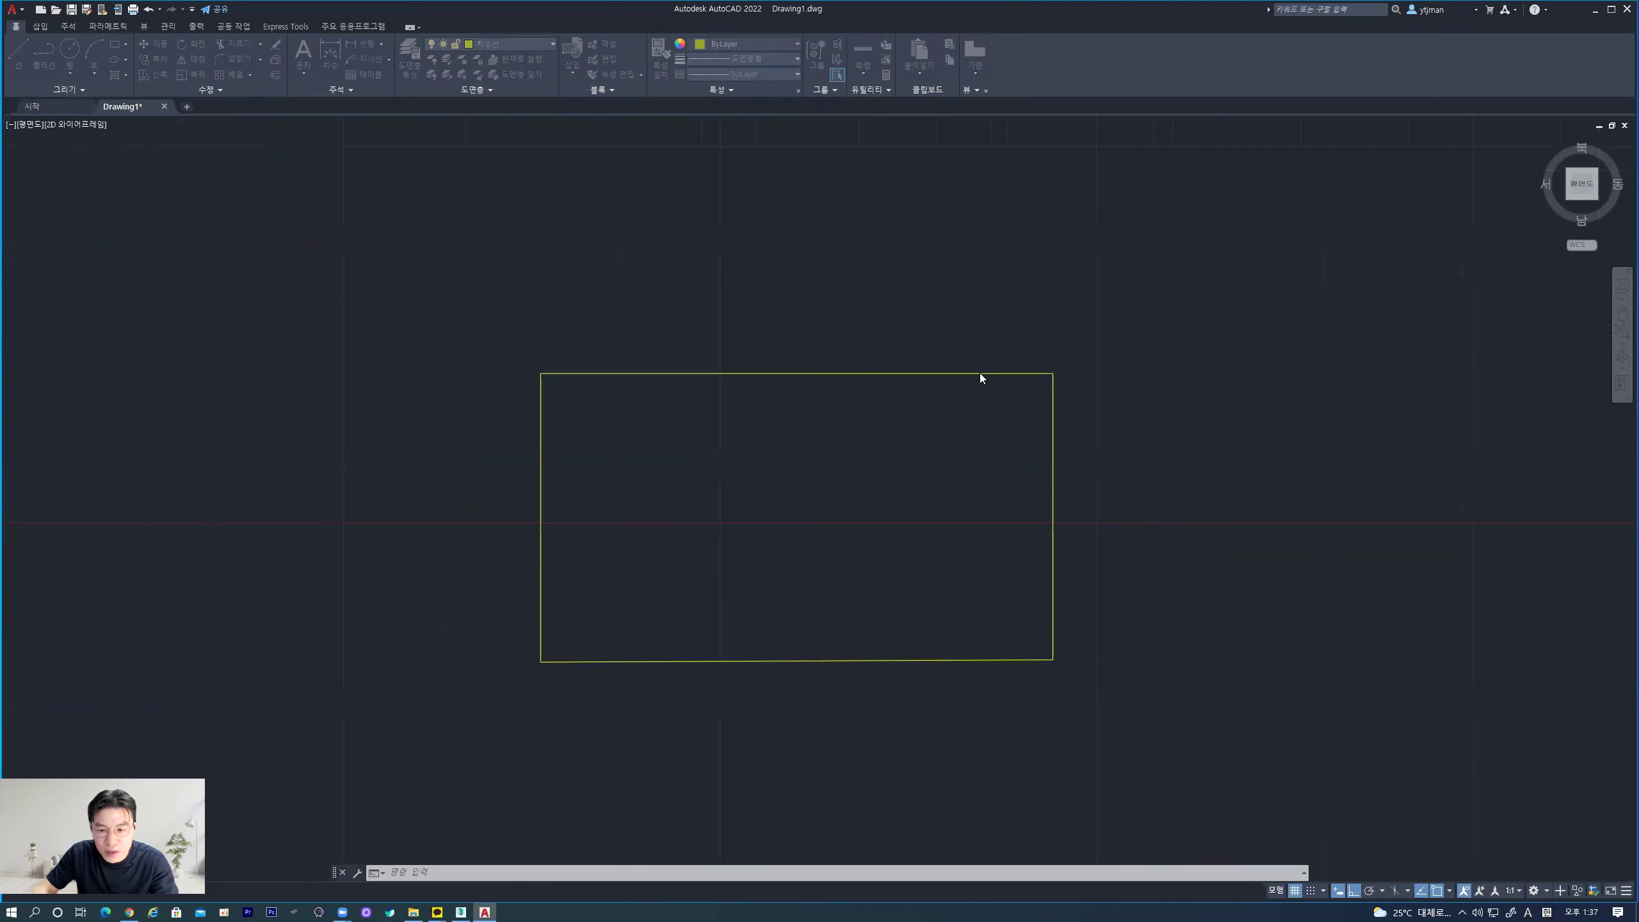
left_click(998, 353)
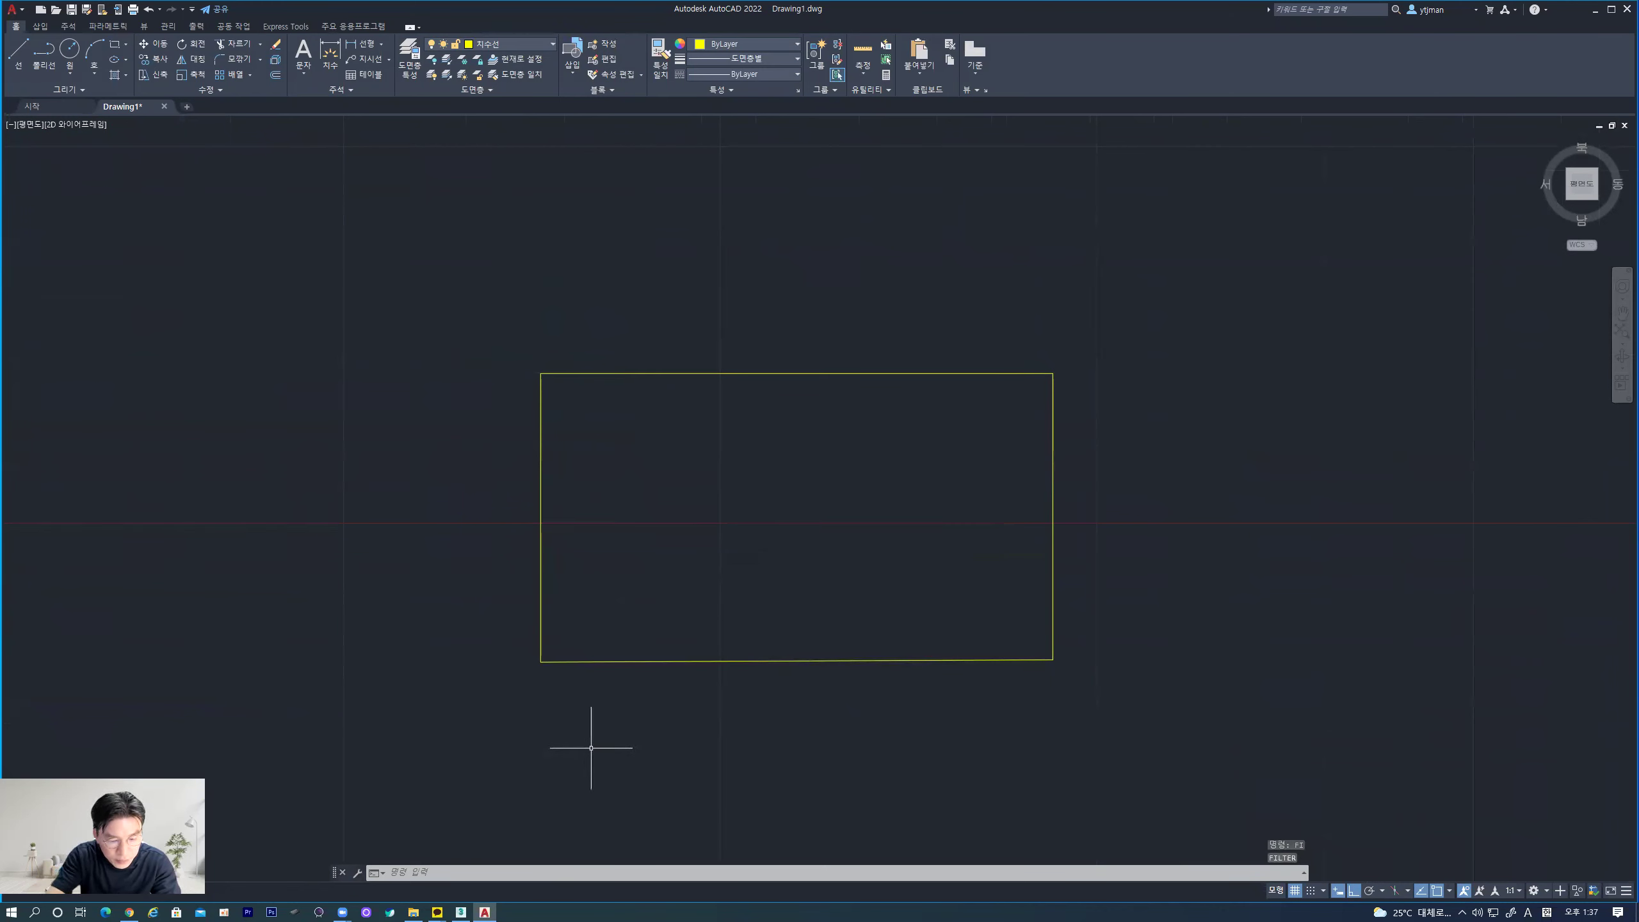
type("I")
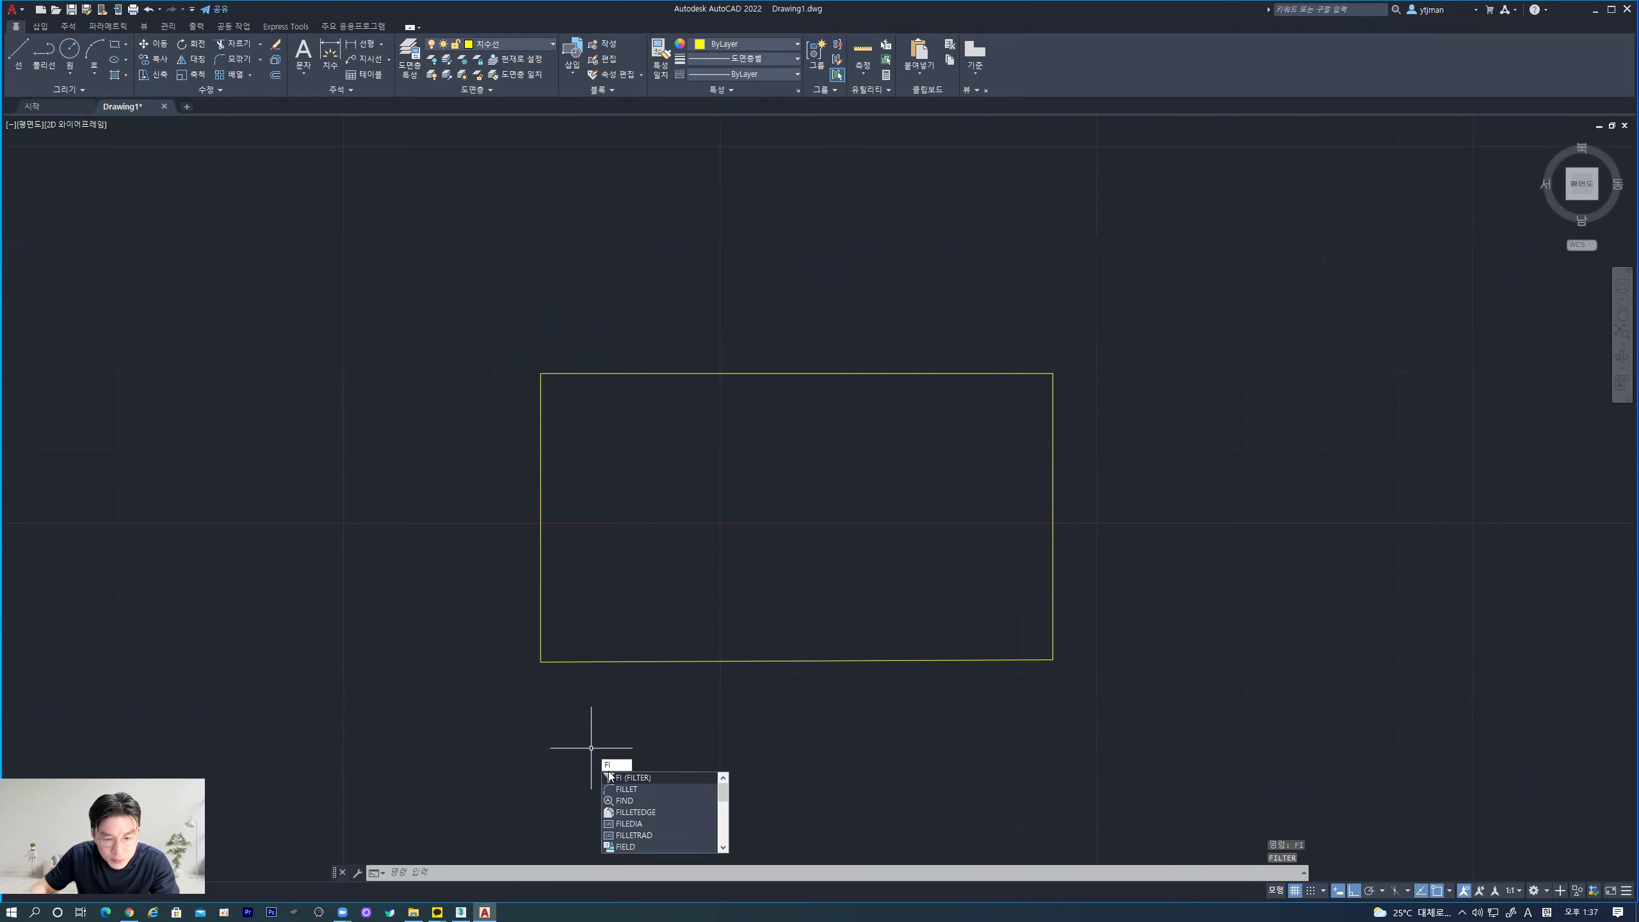
left_click(633, 788)
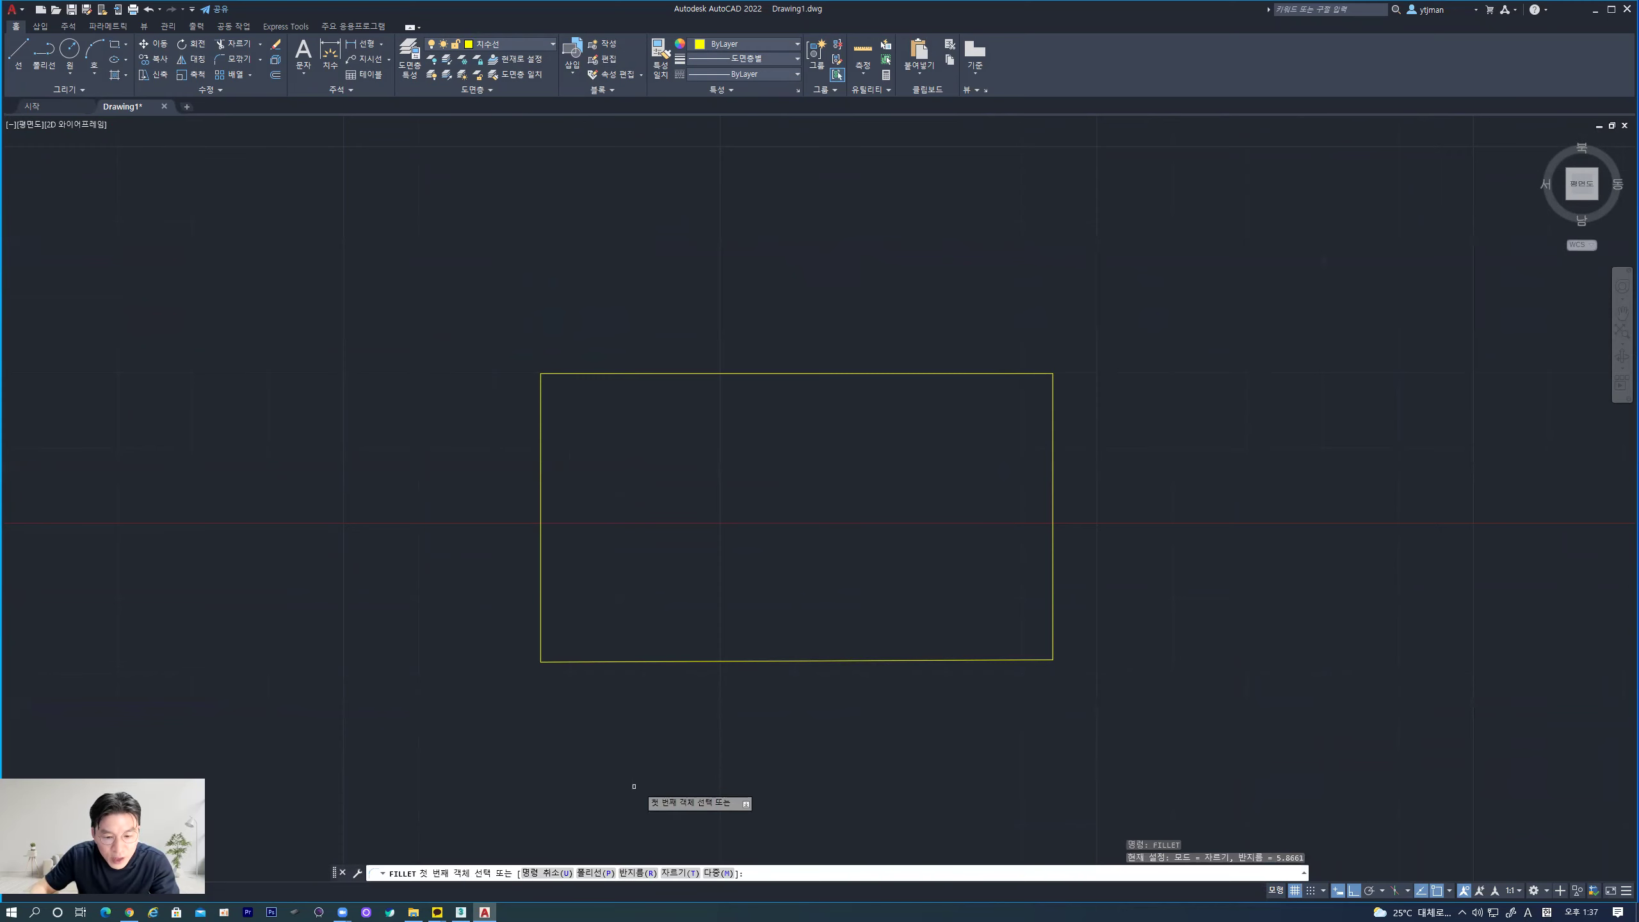
left_click(1006, 373)
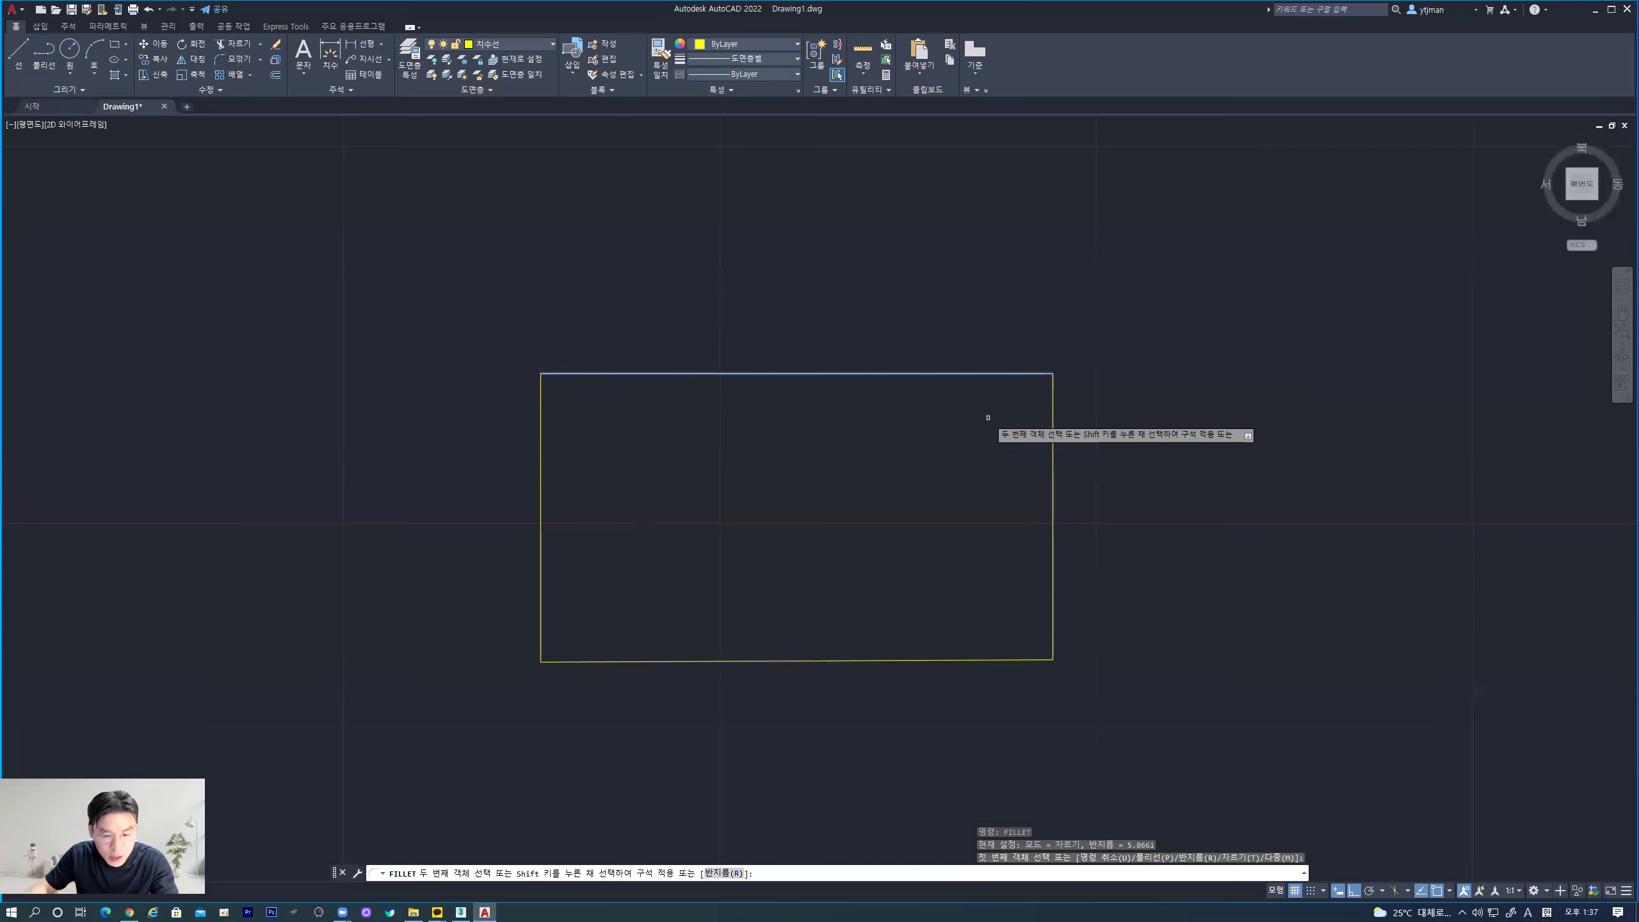
left_click(725, 874)
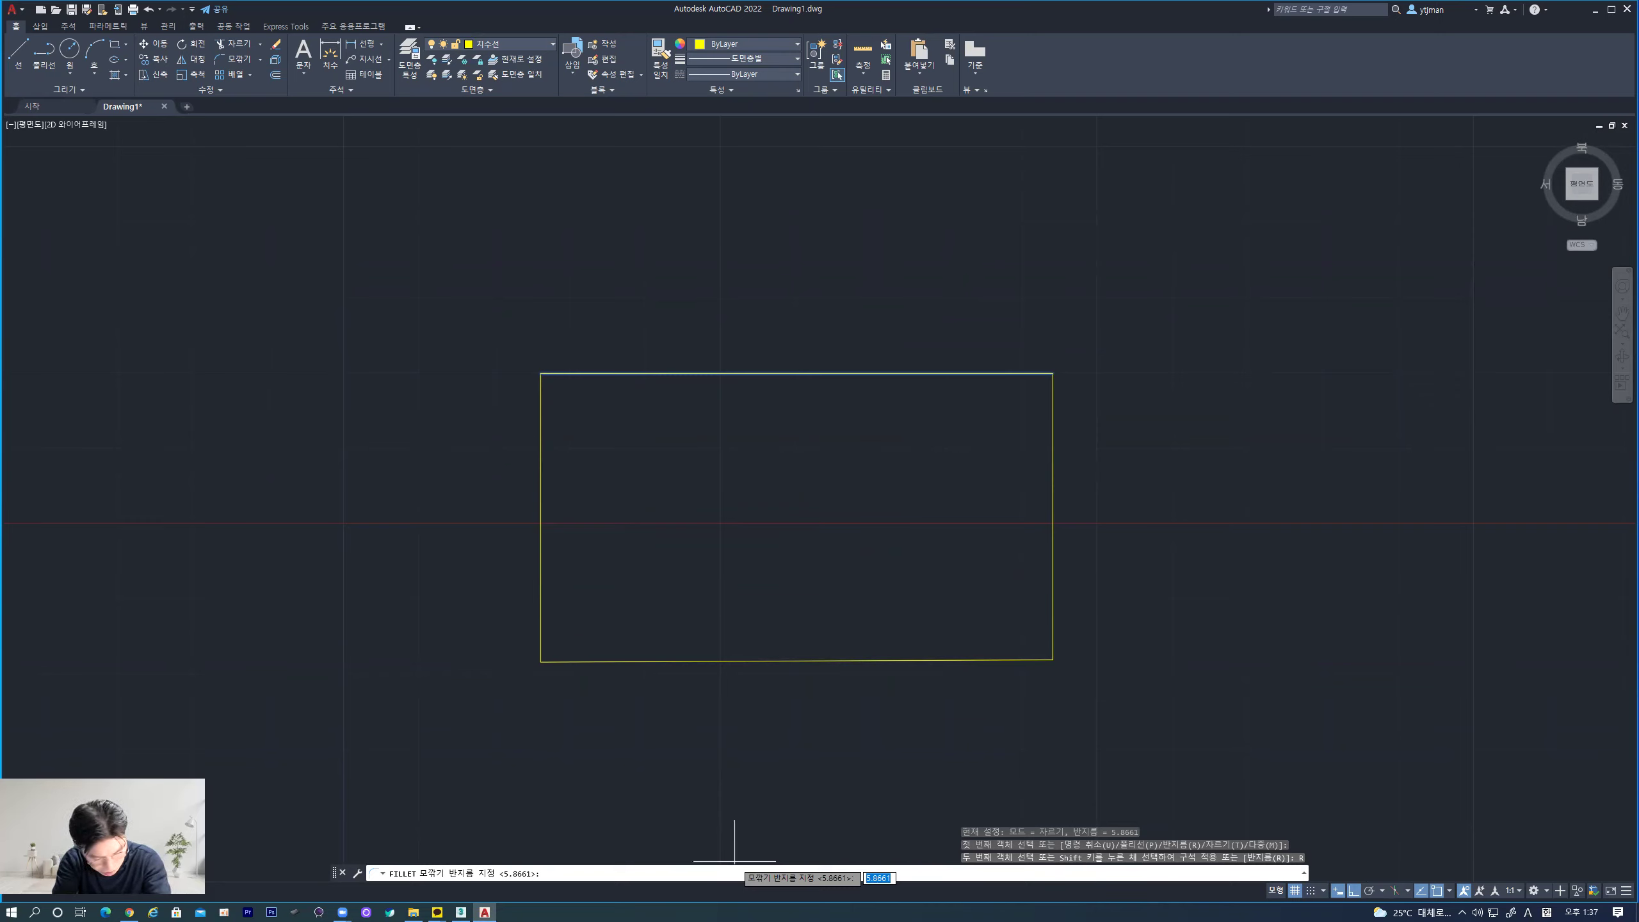
type("8")
key("Return")
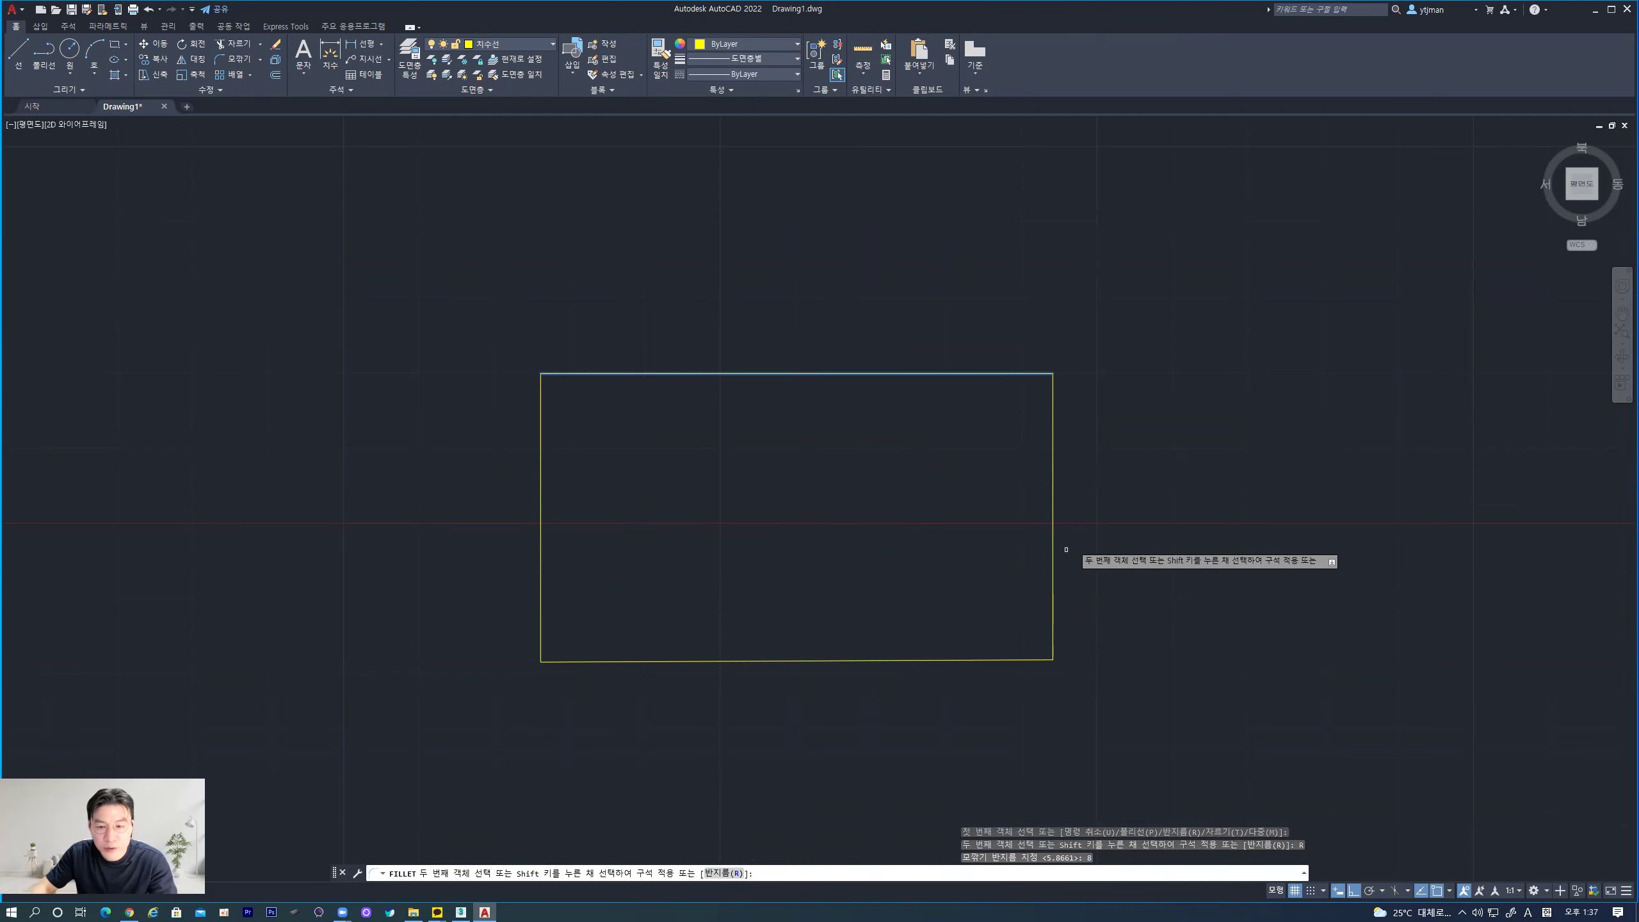
left_click(1054, 425)
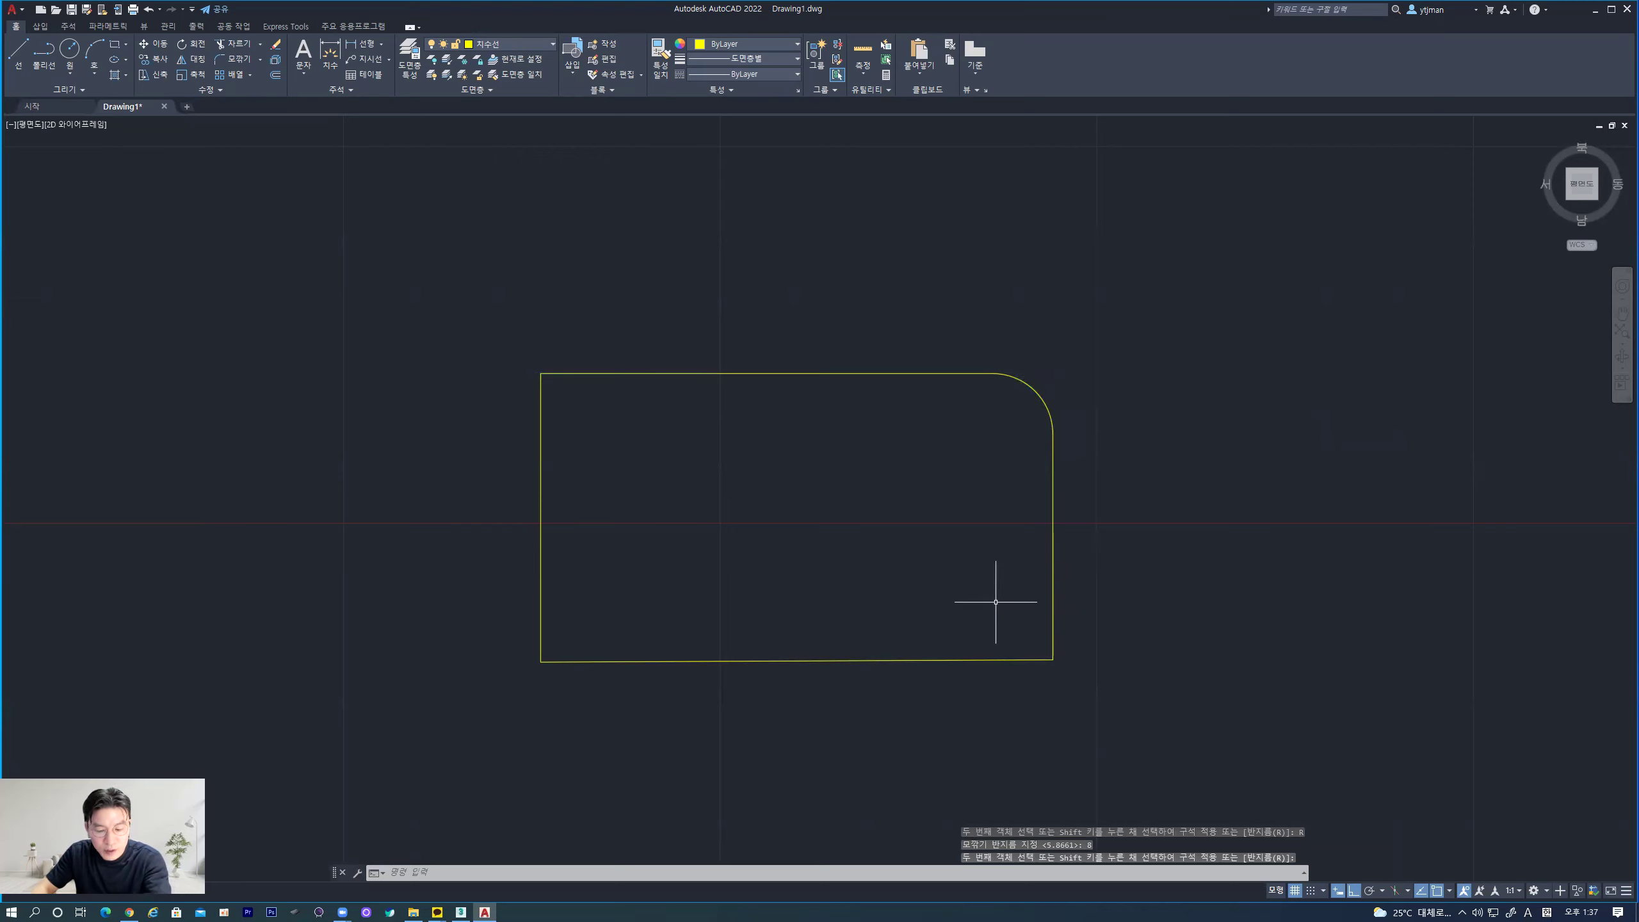
Step: Fillet the bottom-right, bottom-left and top-left corners with the same radius 8
key("space")
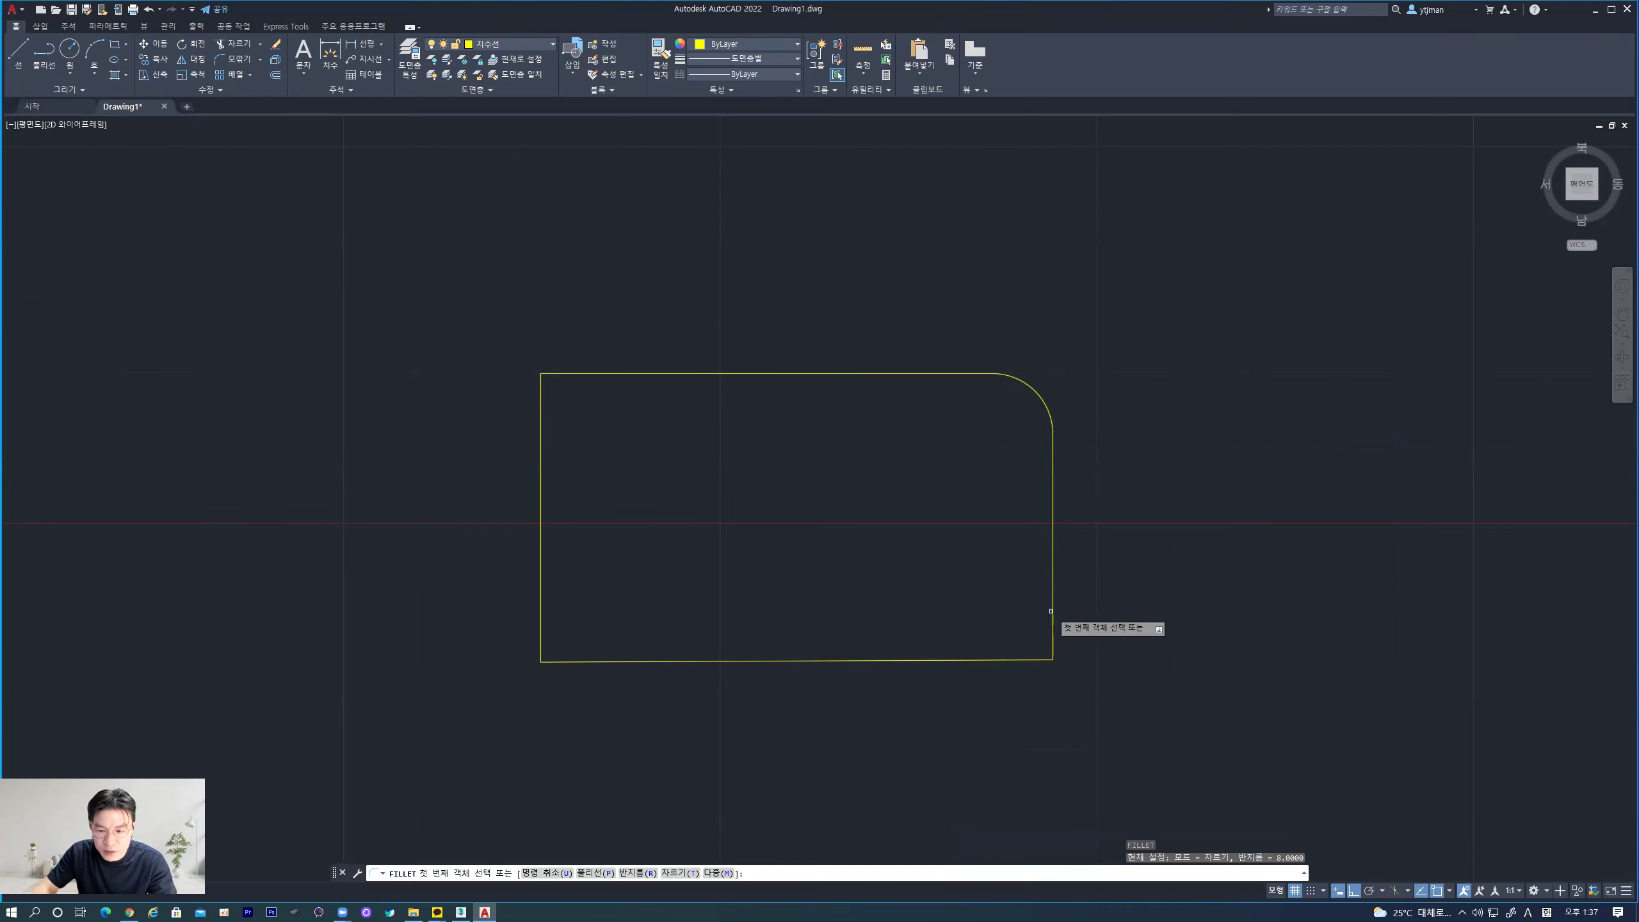
left_click(1053, 612)
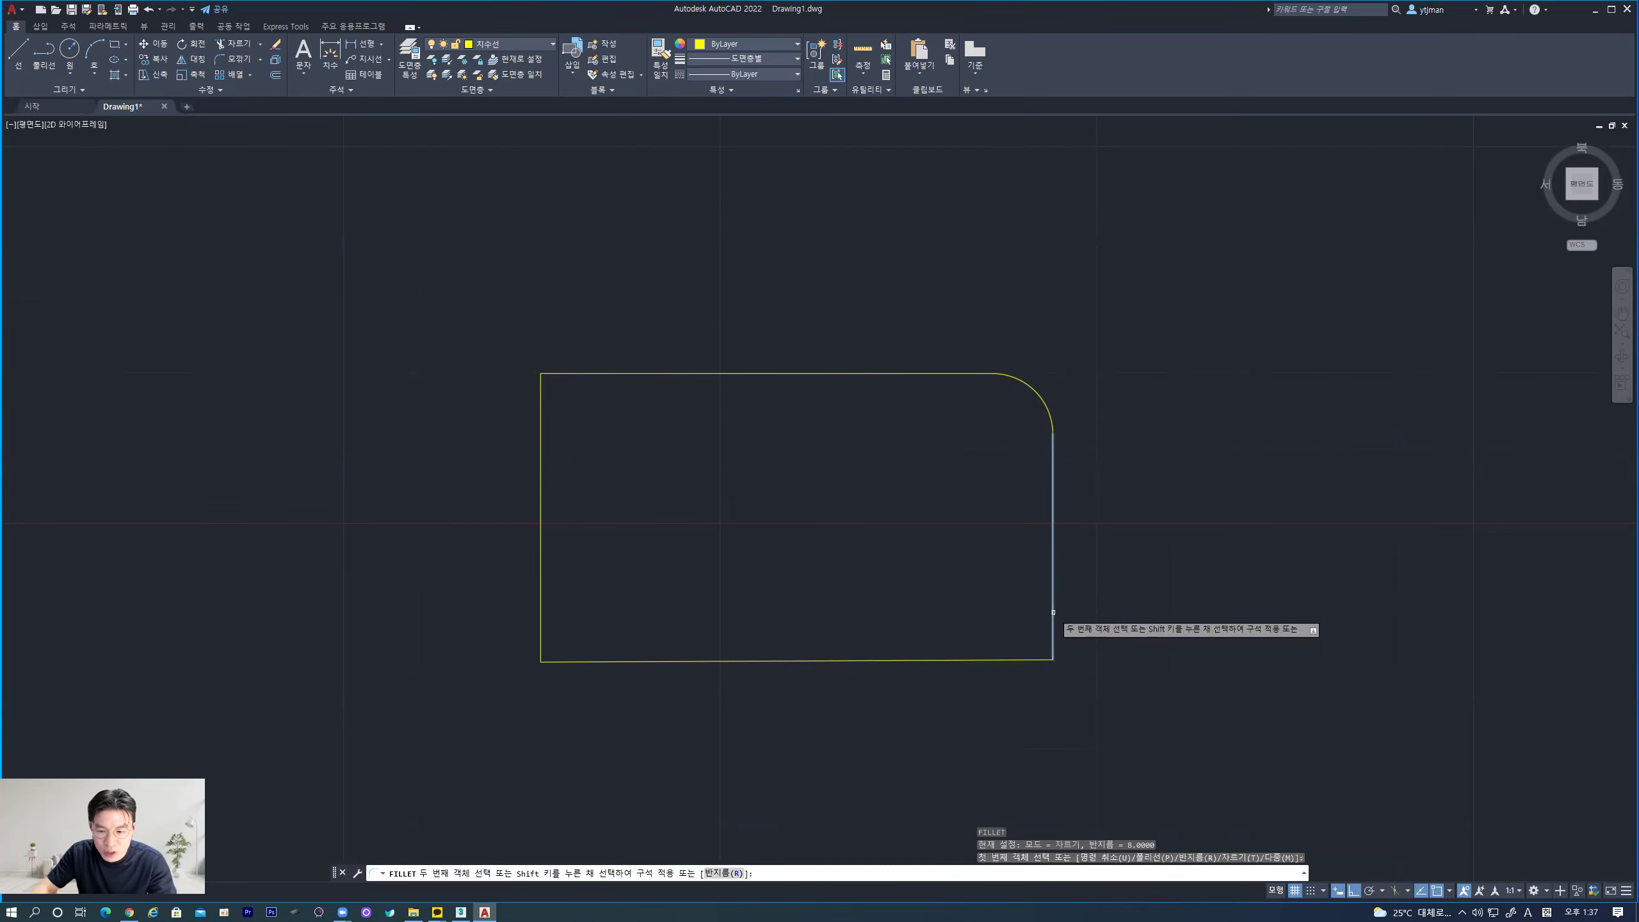
left_click(996, 660)
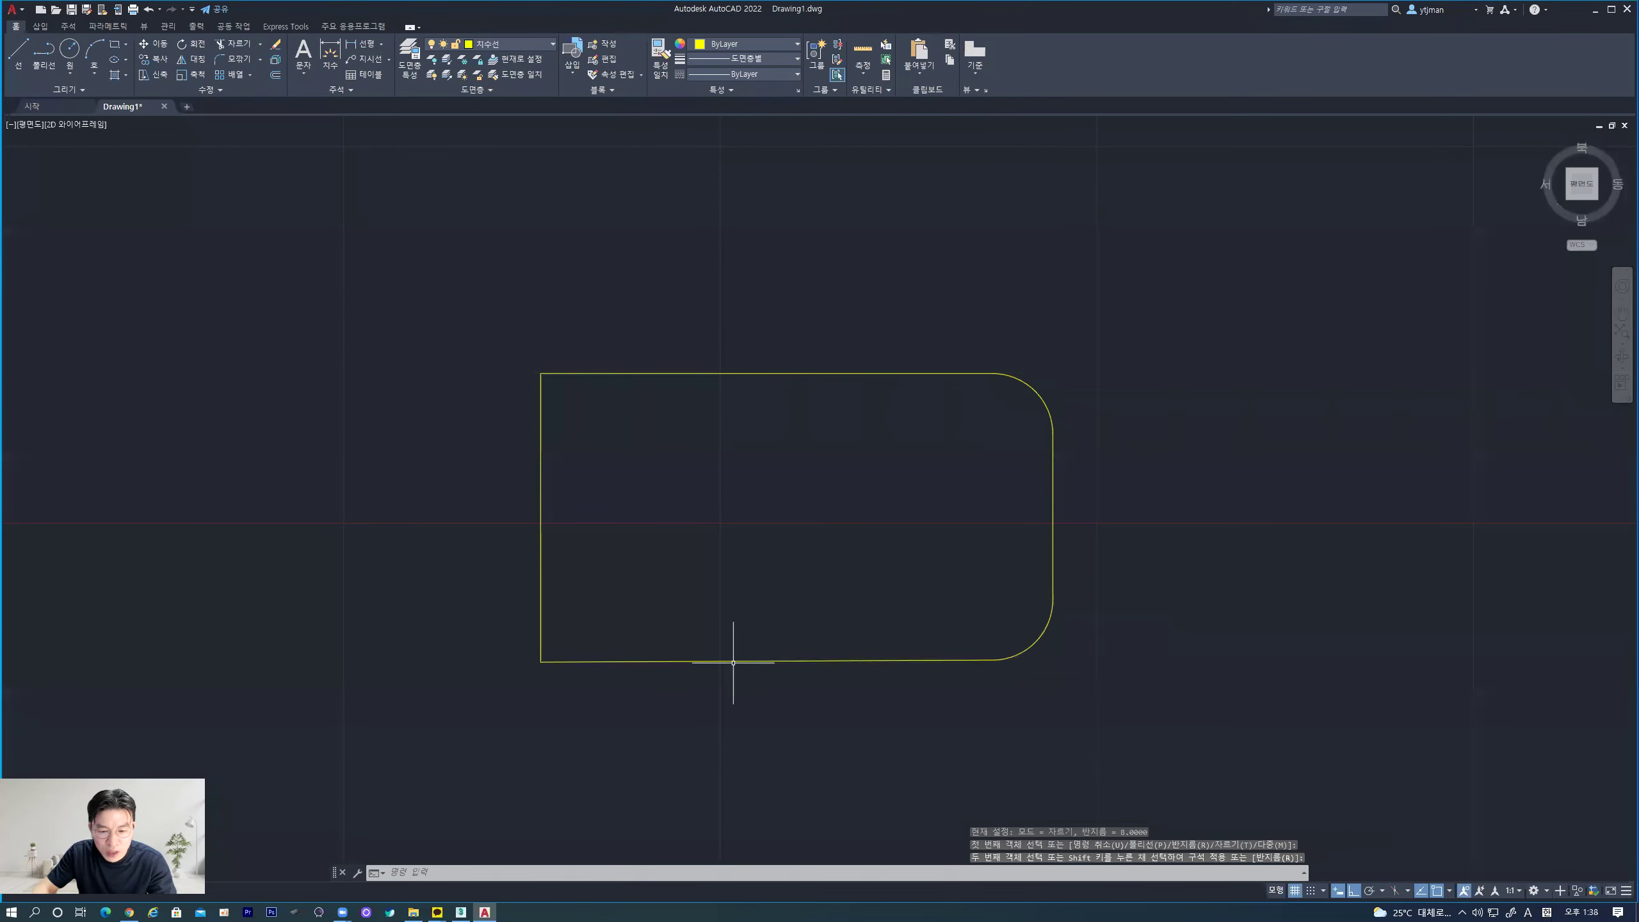
key("space")
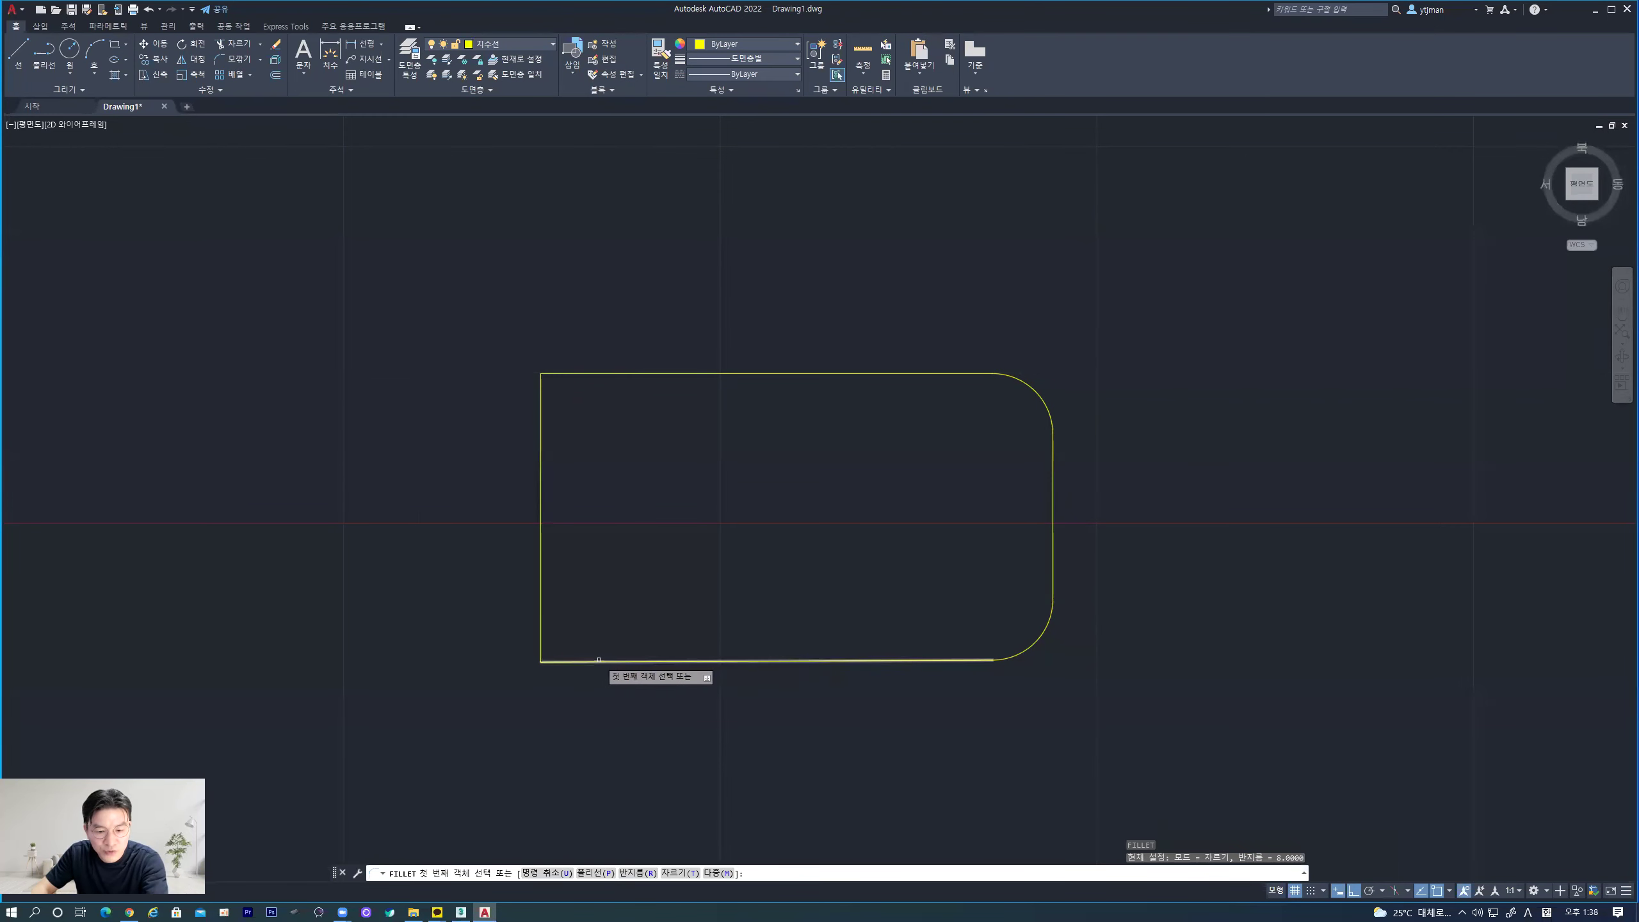
left_click(599, 659)
left_click(542, 623)
key("space")
left_click(542, 455)
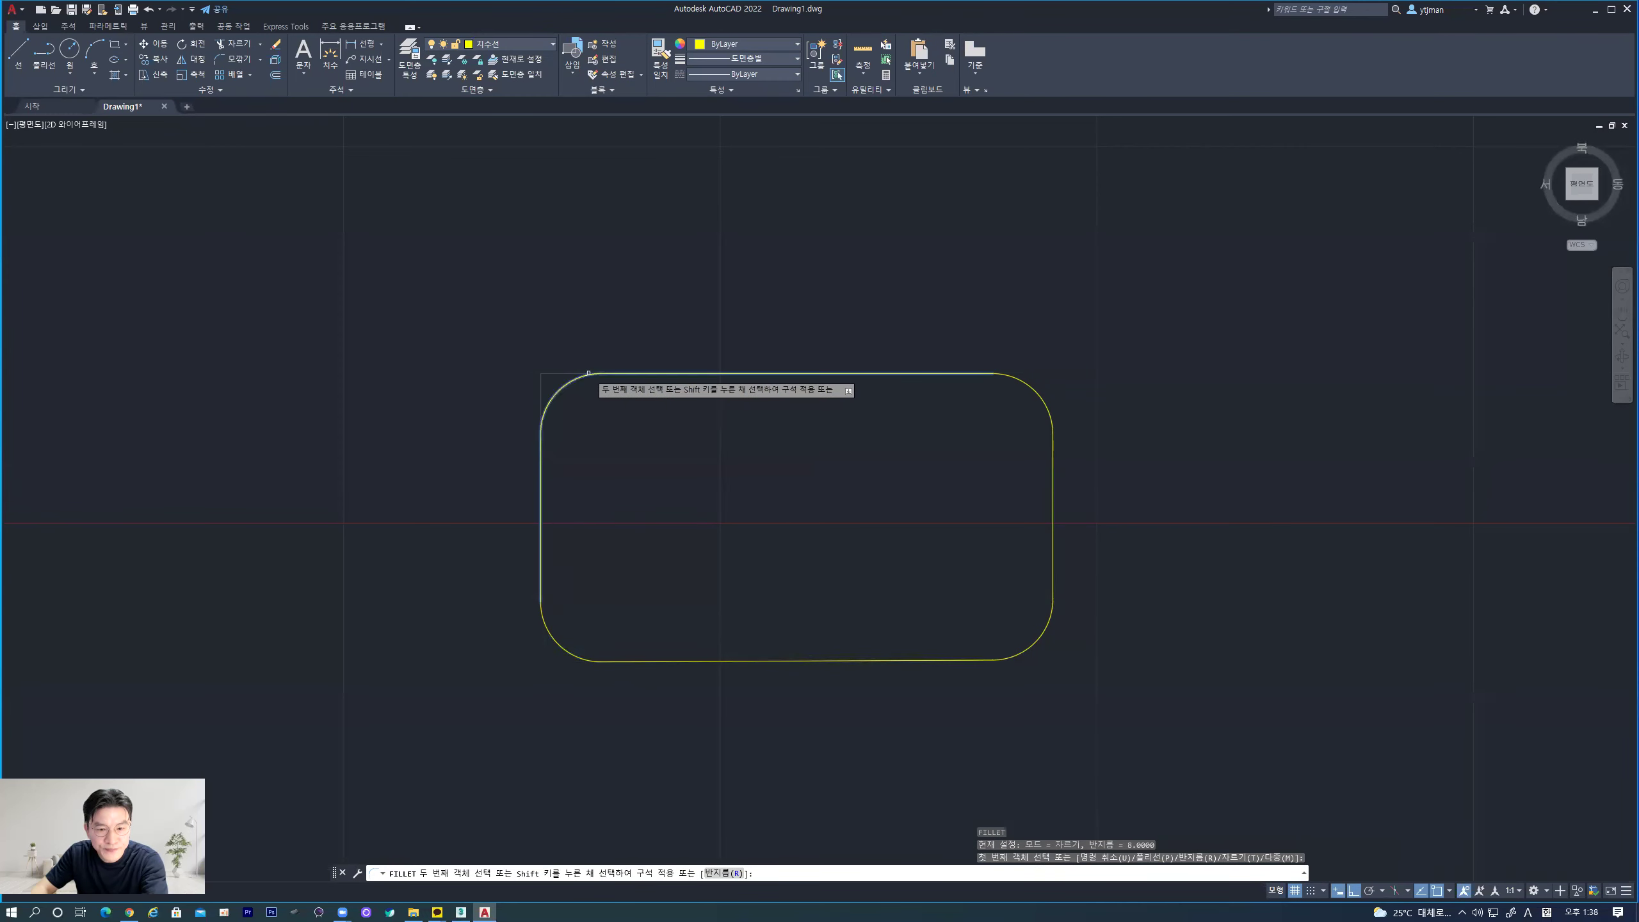
left_click(588, 373)
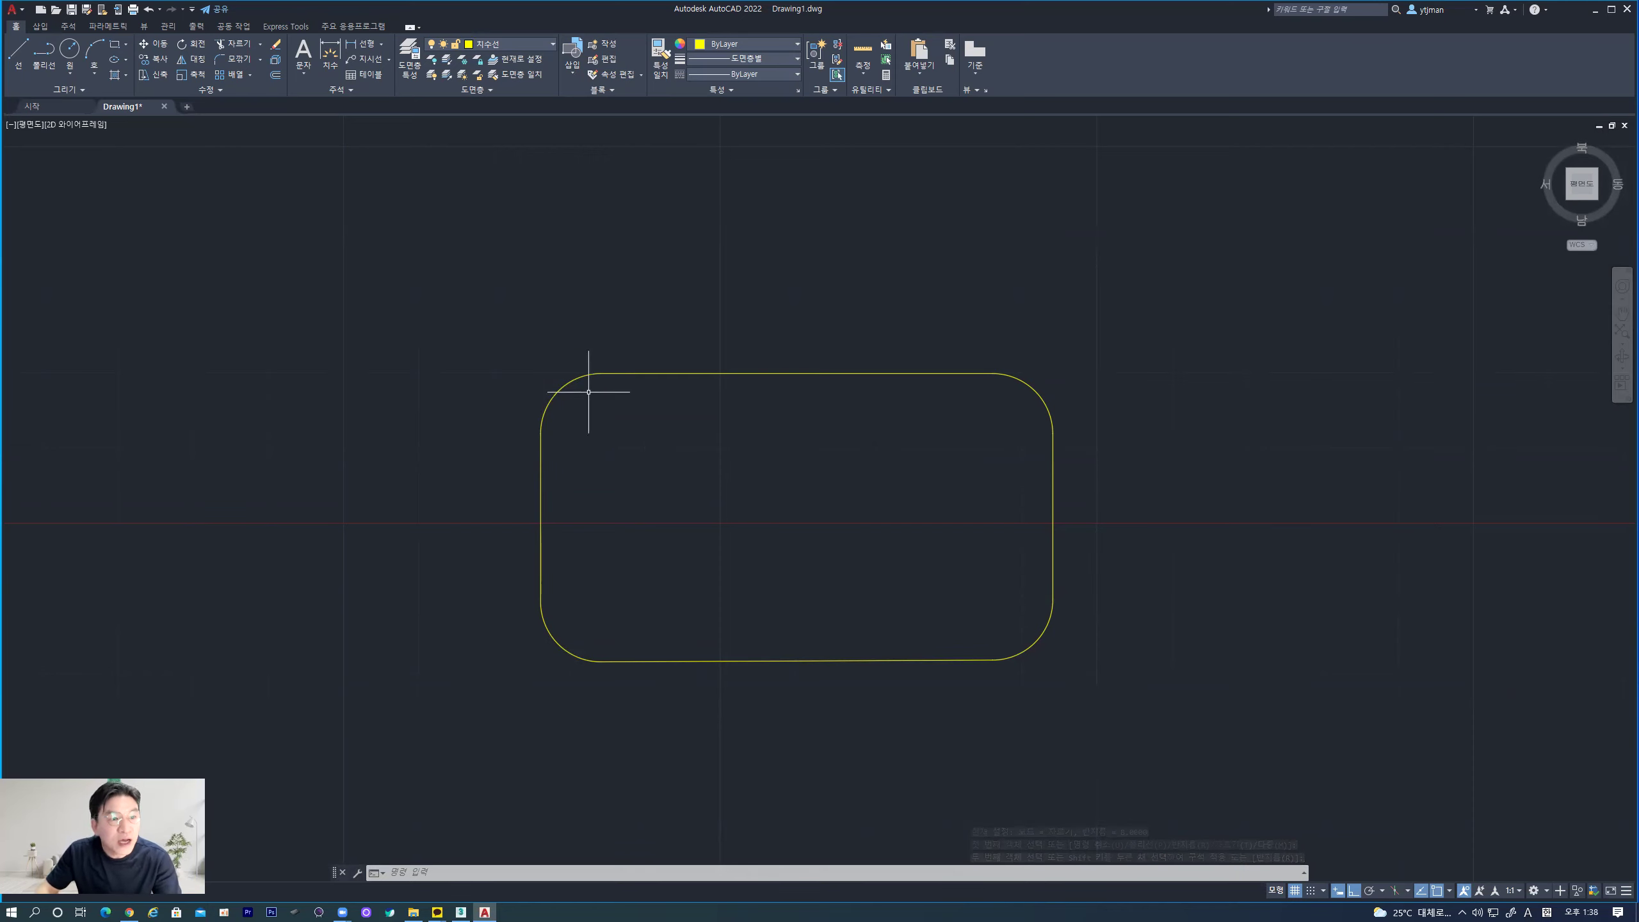
Step: Draw a vertical line through the rectangle's top and bottom midpoints, extending past both edges
left_click(18, 51)
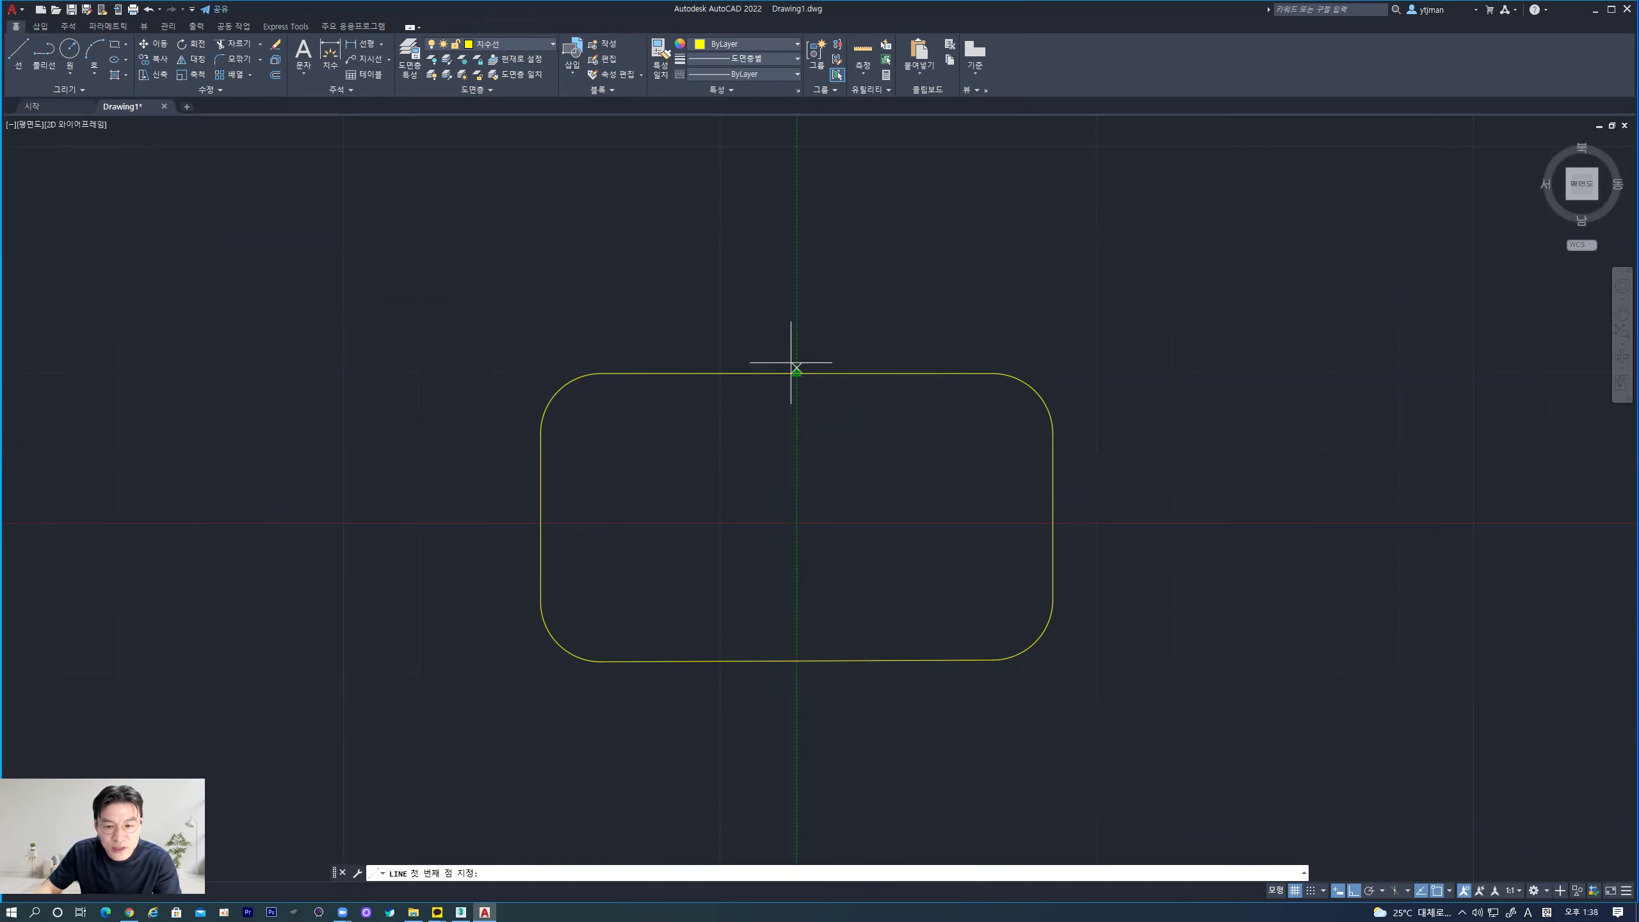
left_click(797, 300)
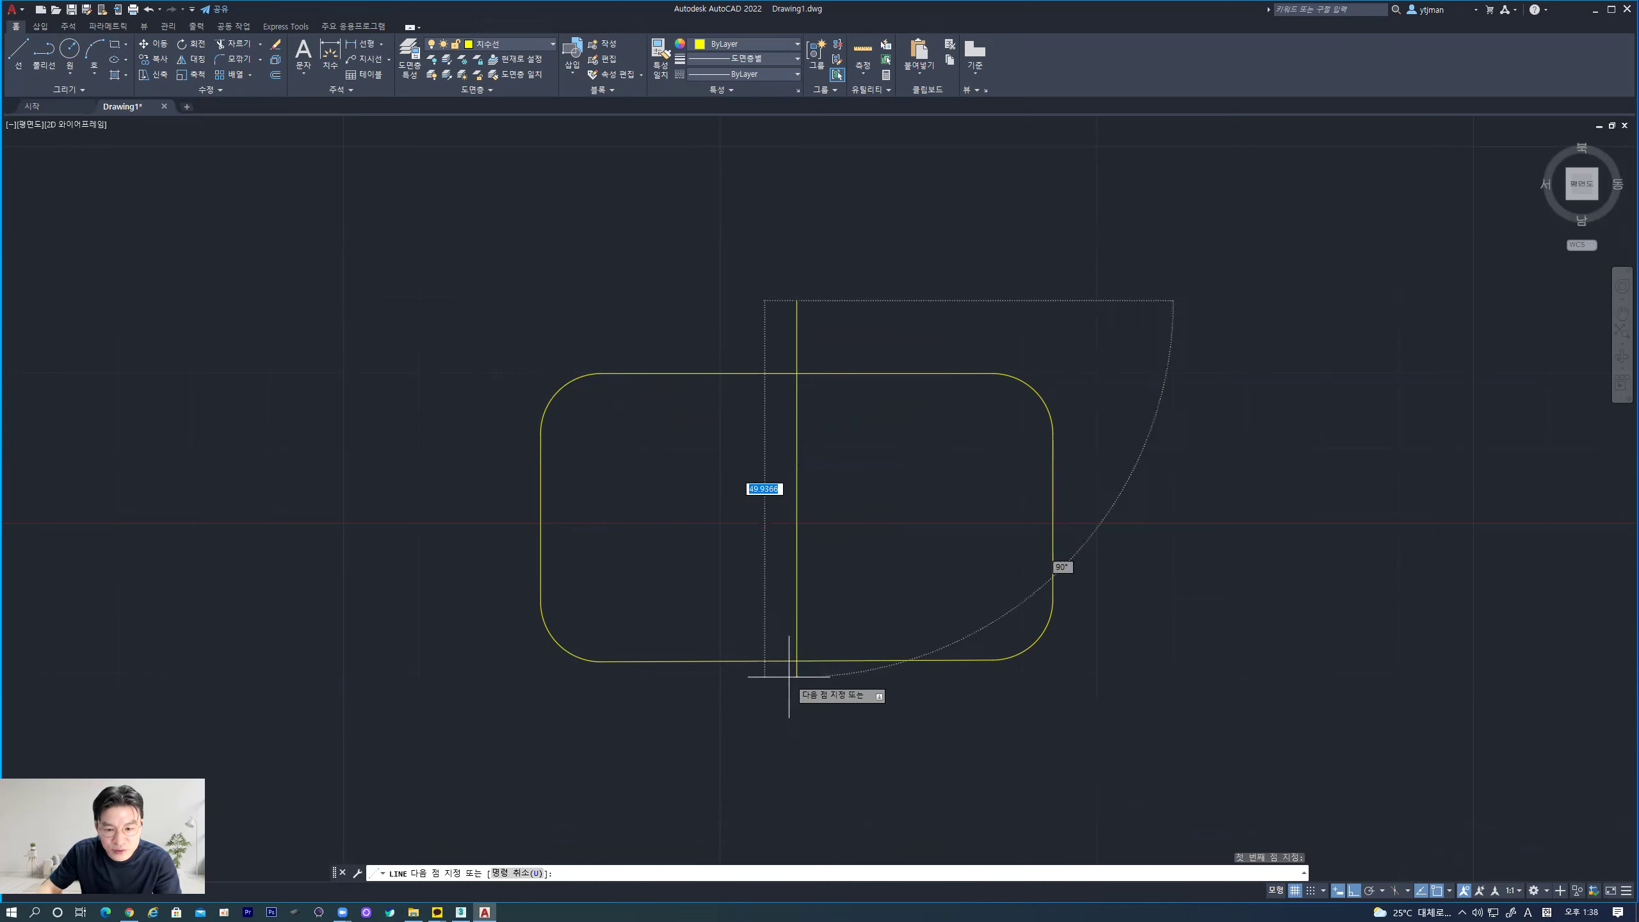
left_click(788, 719)
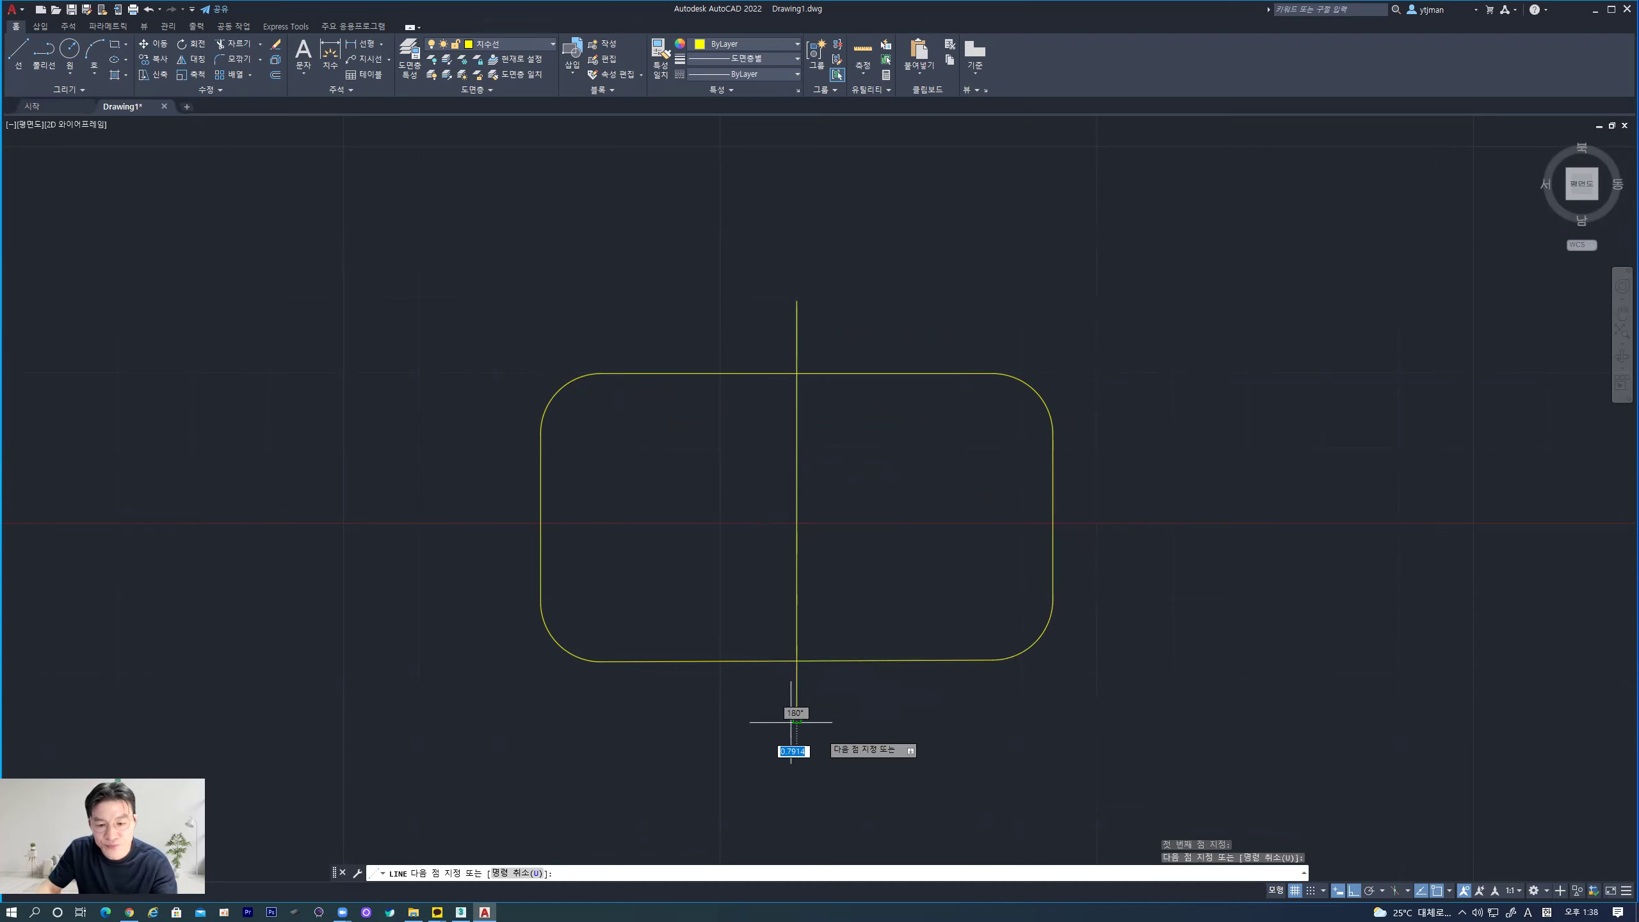
key("Escape")
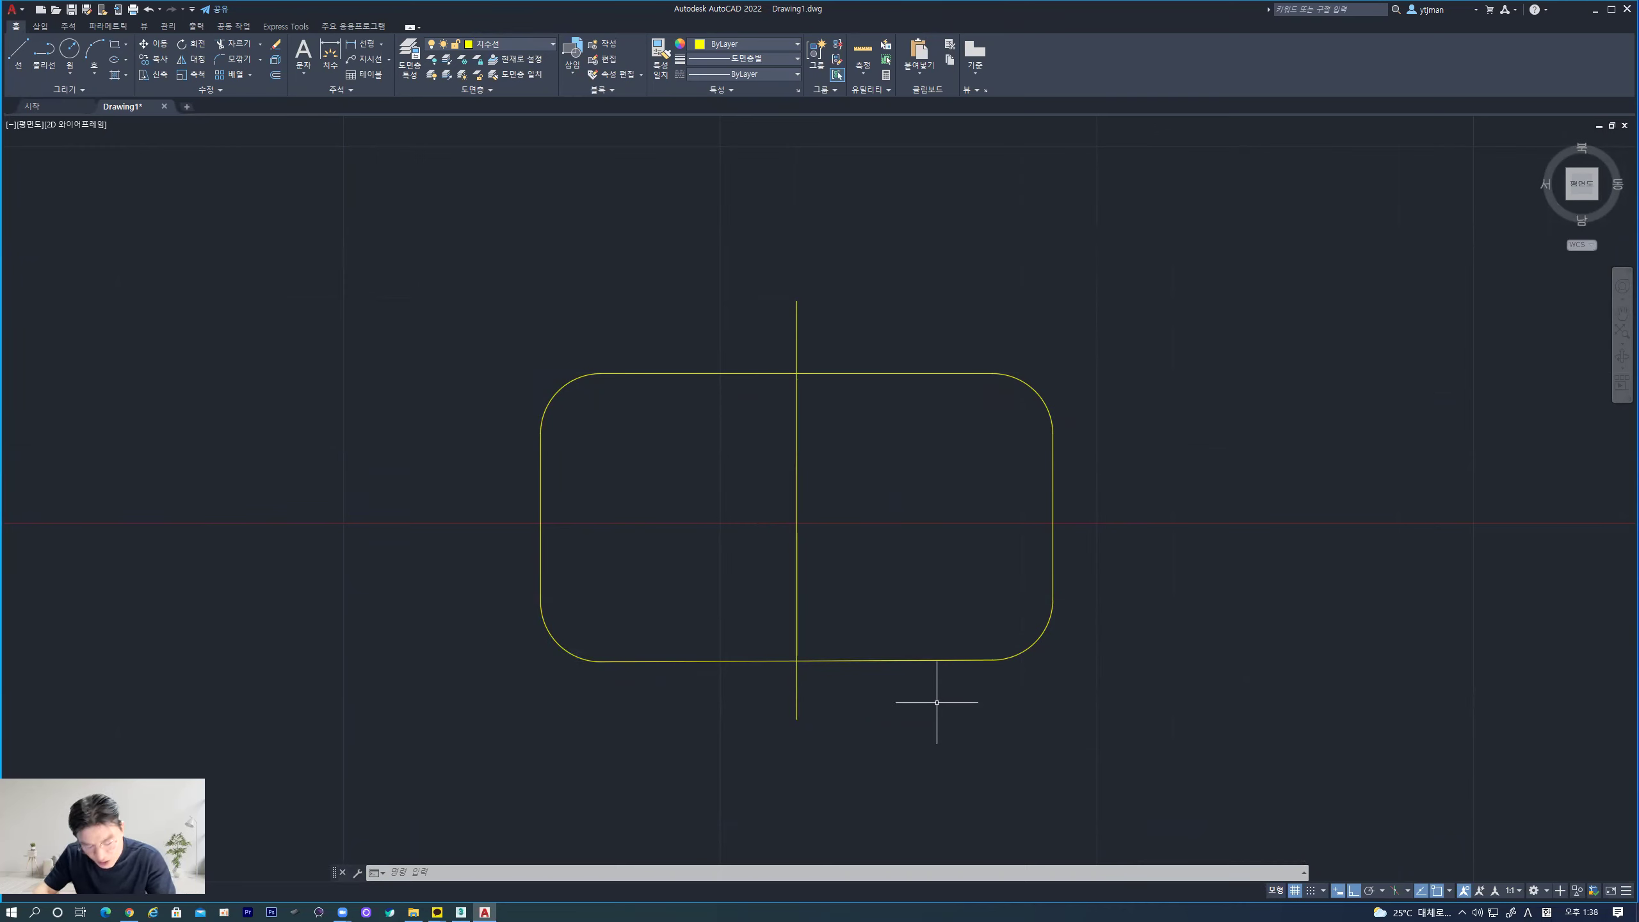
Step: Draw a horizontal line through the side midpoints, extending past the left and right edges
left_click(21, 59)
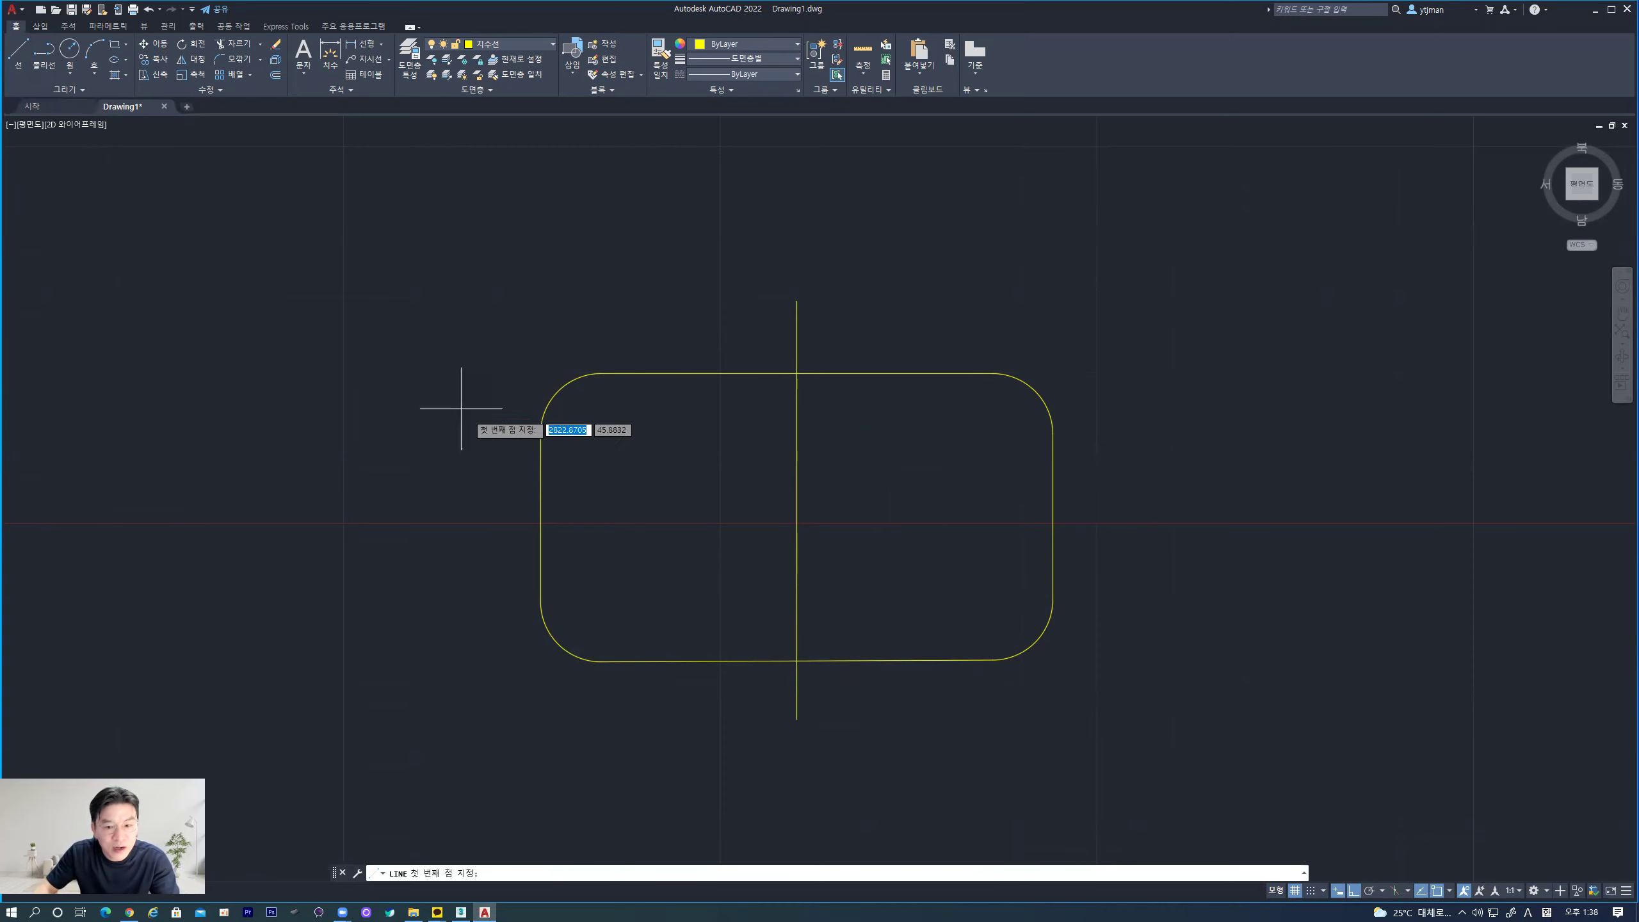
left_click(541, 517)
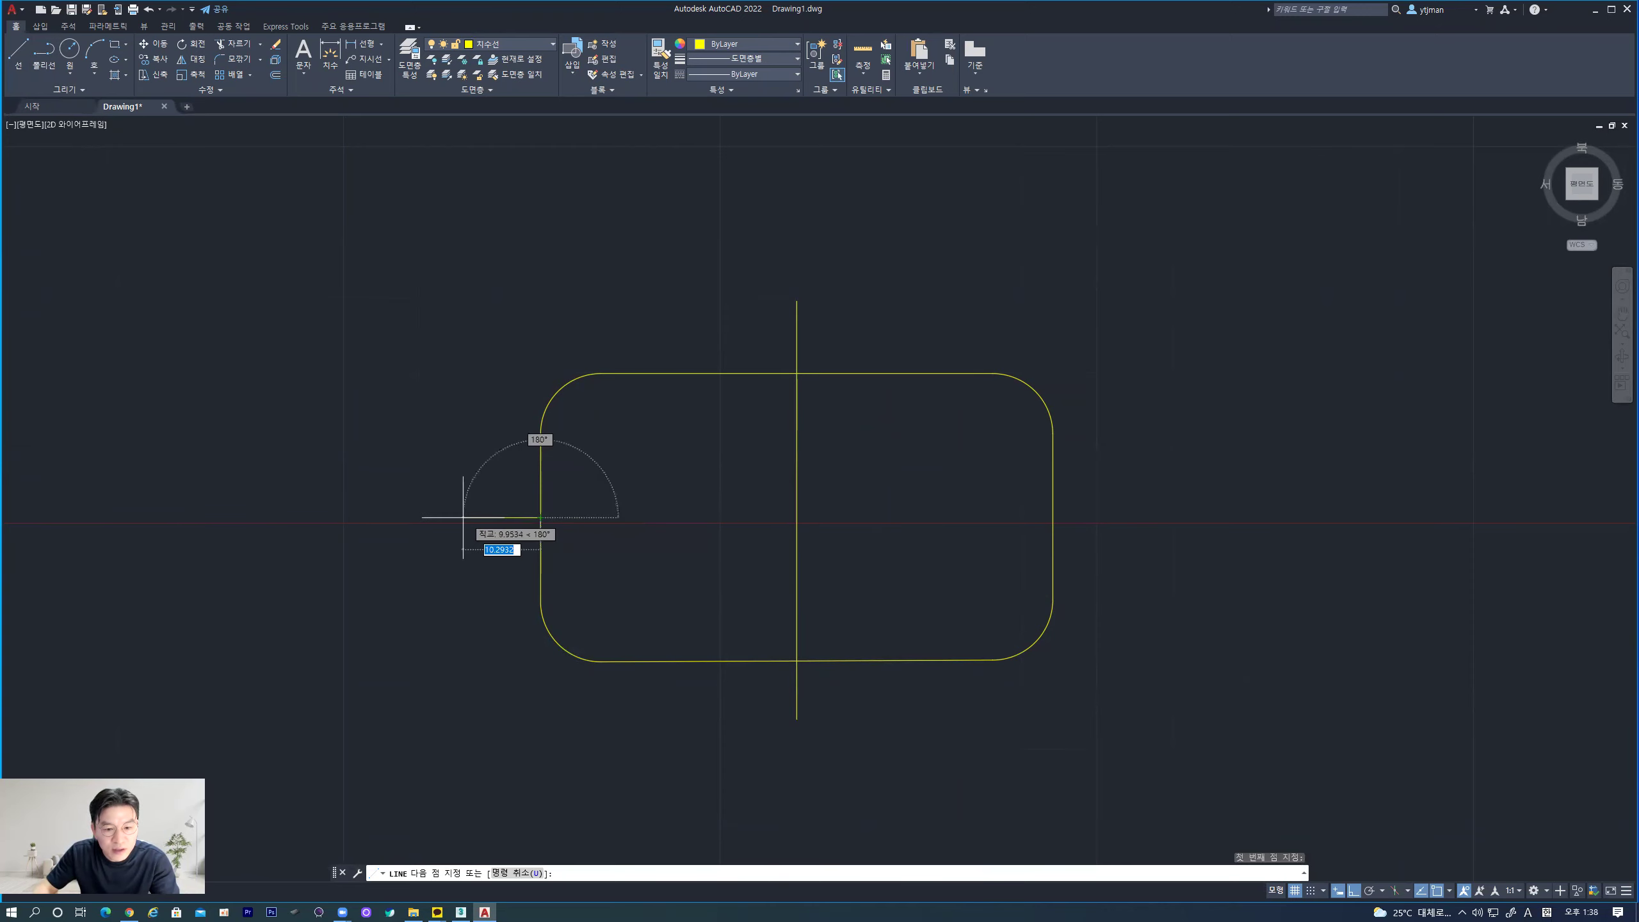
key("Escape")
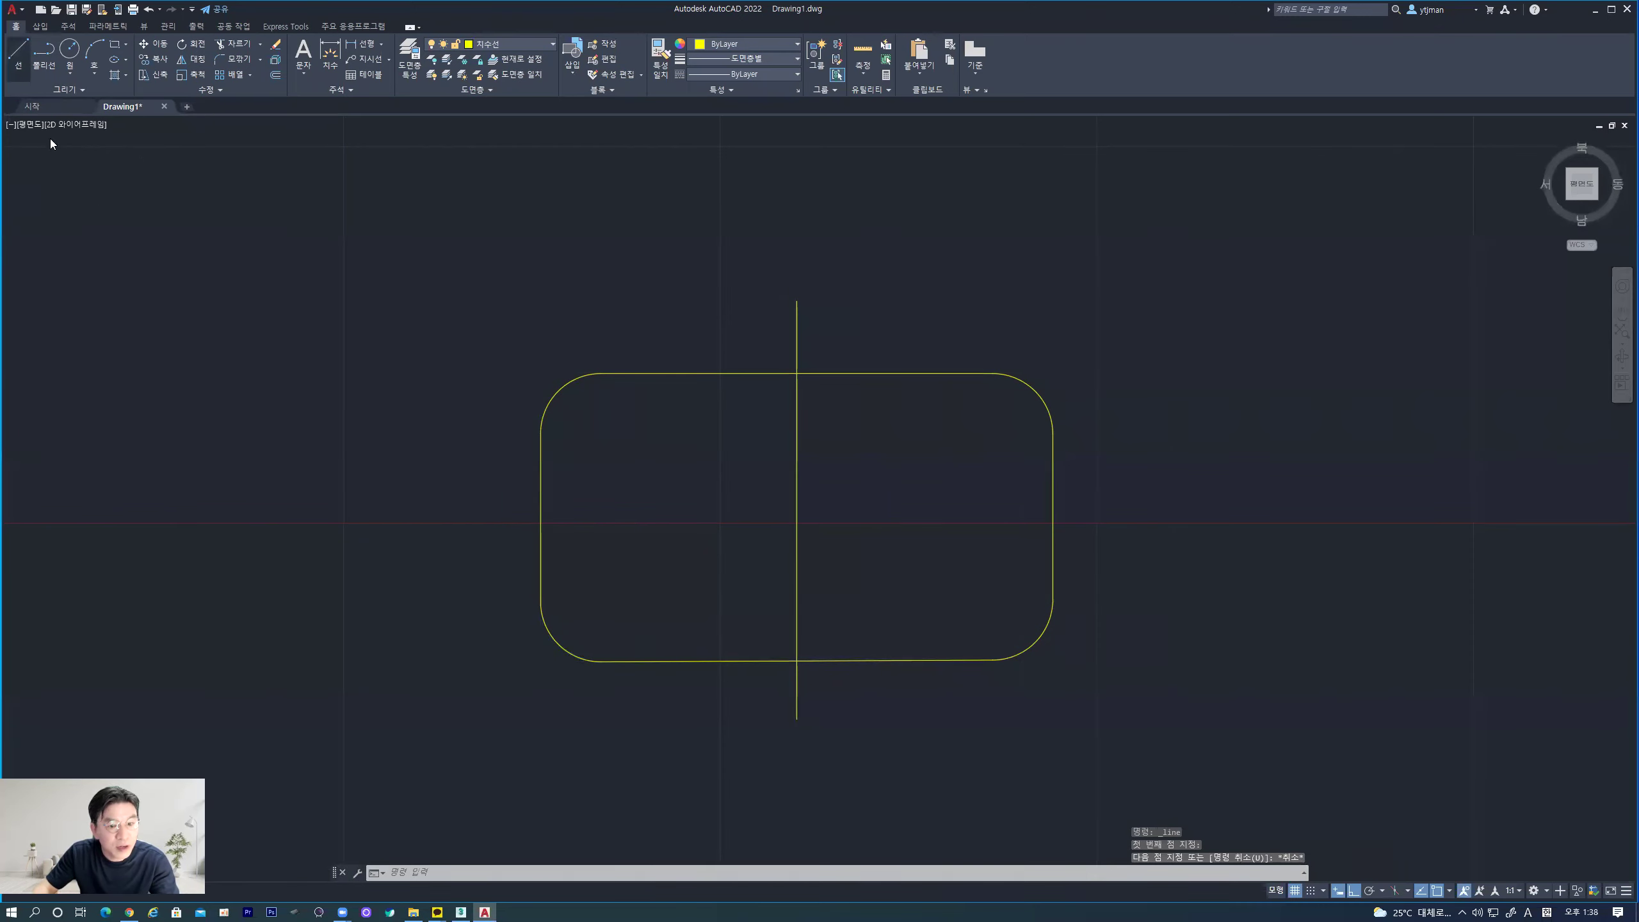
key("space")
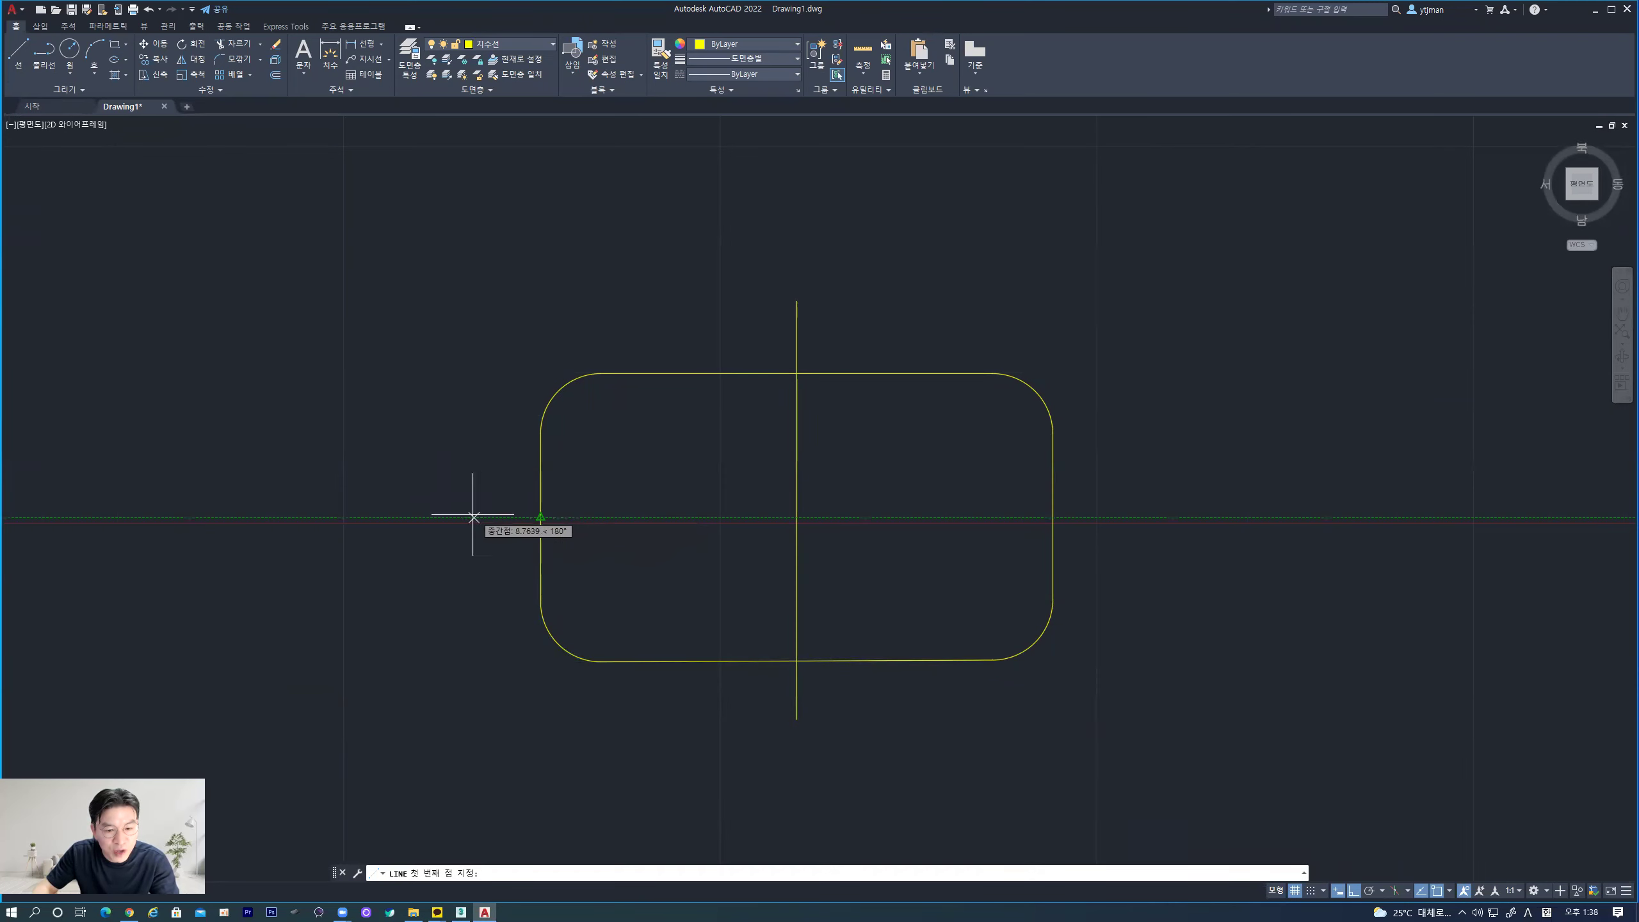
left_click(439, 518)
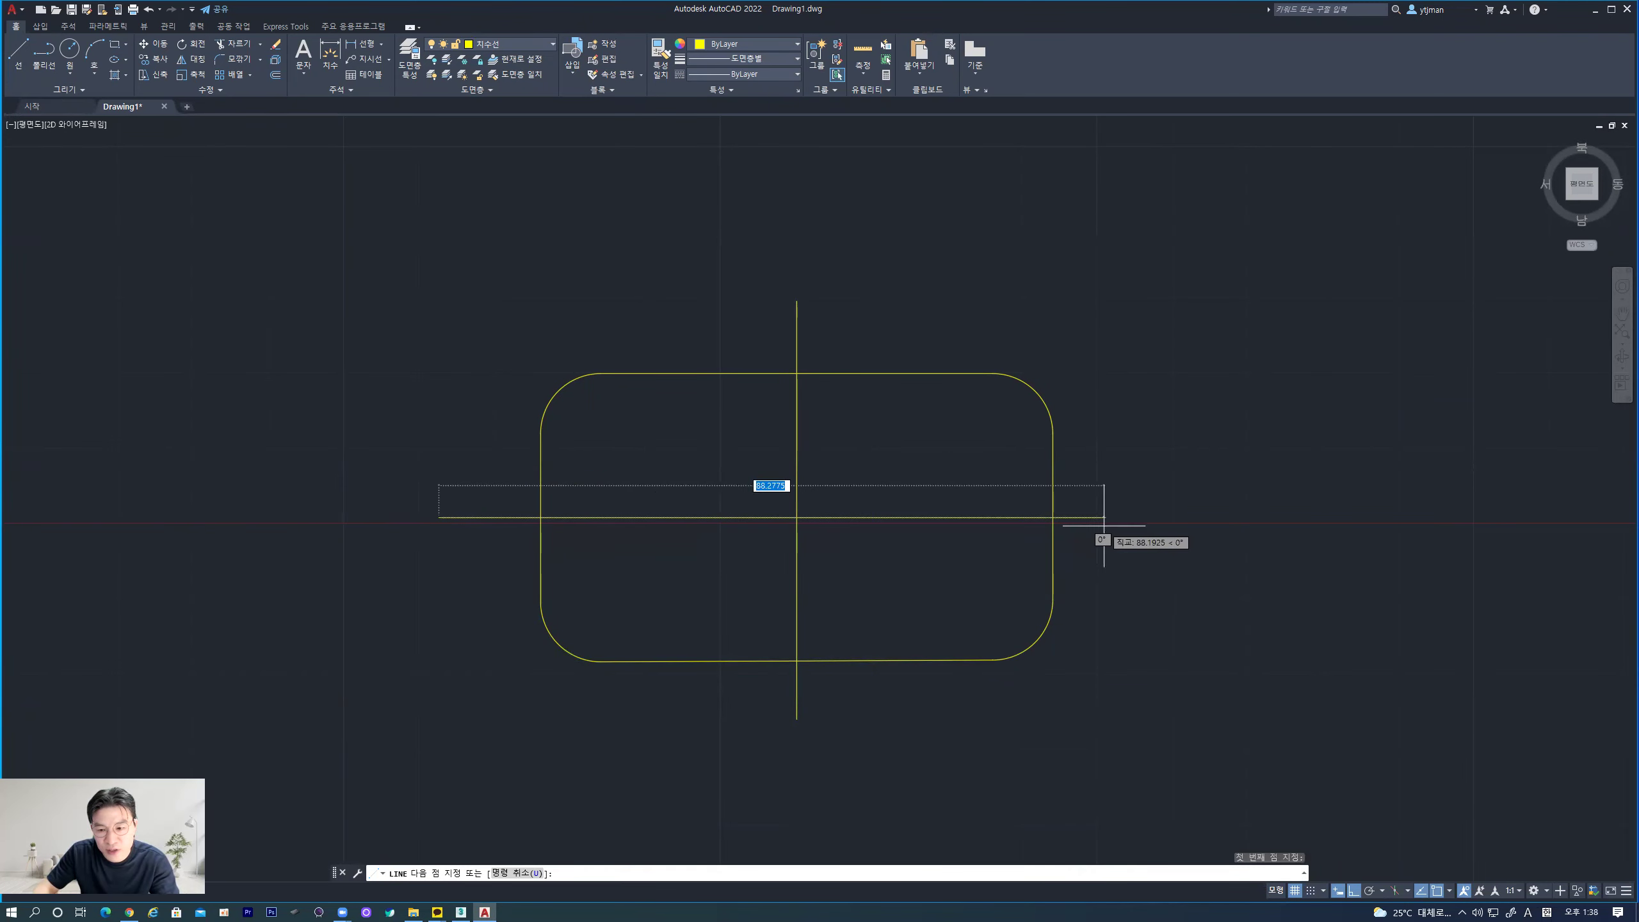
left_click(1123, 536)
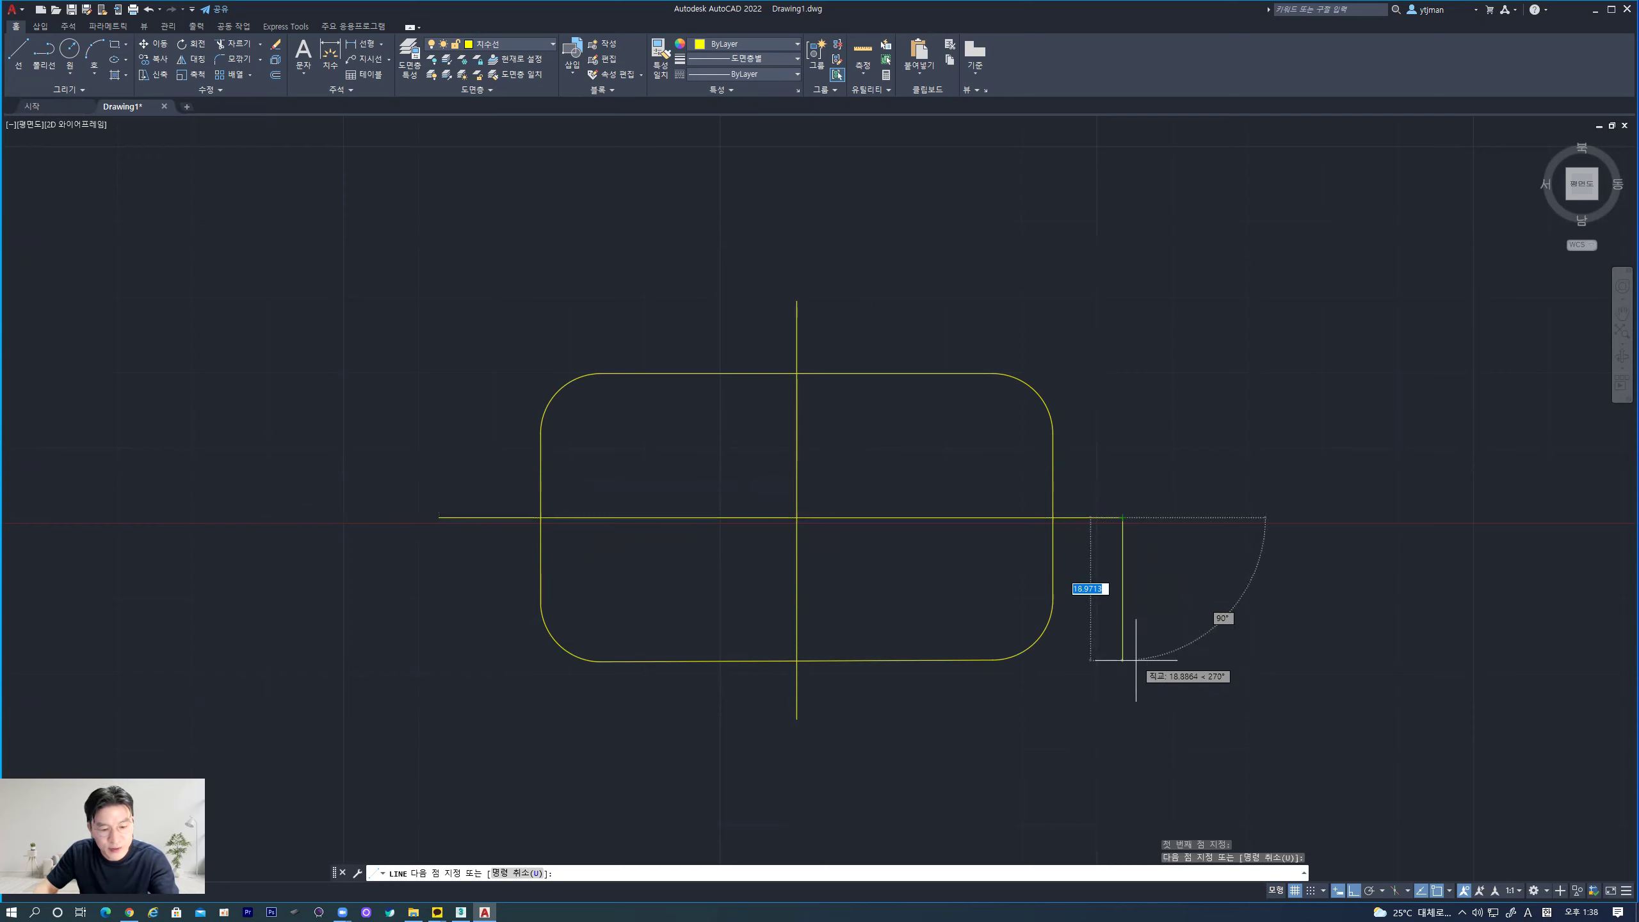
key("Escape")
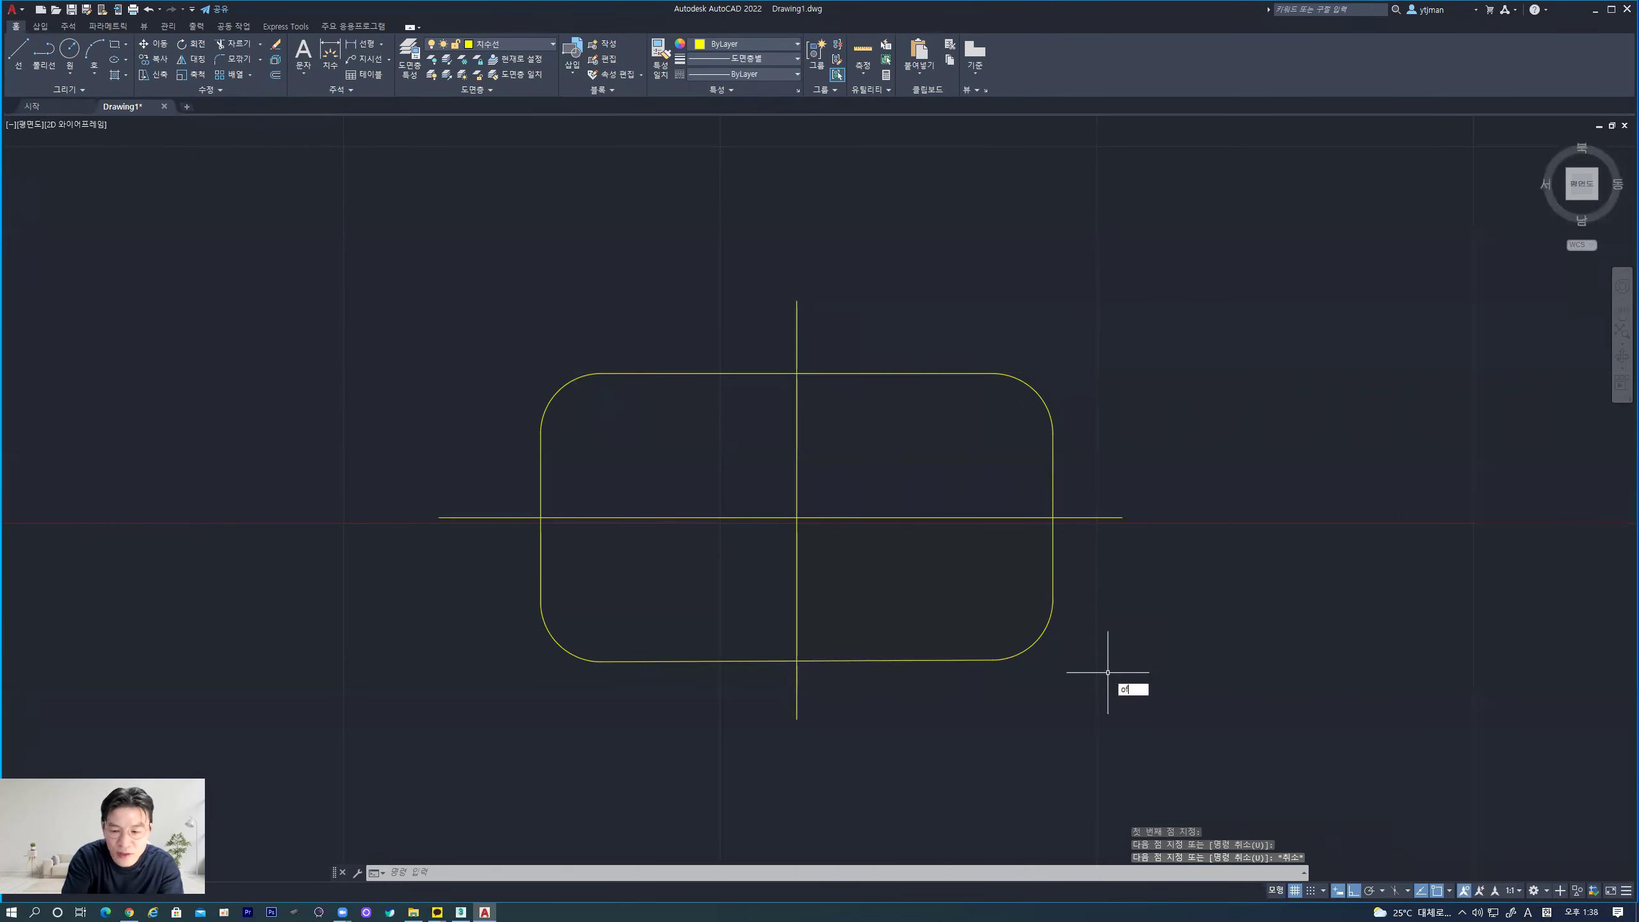
key("Return")
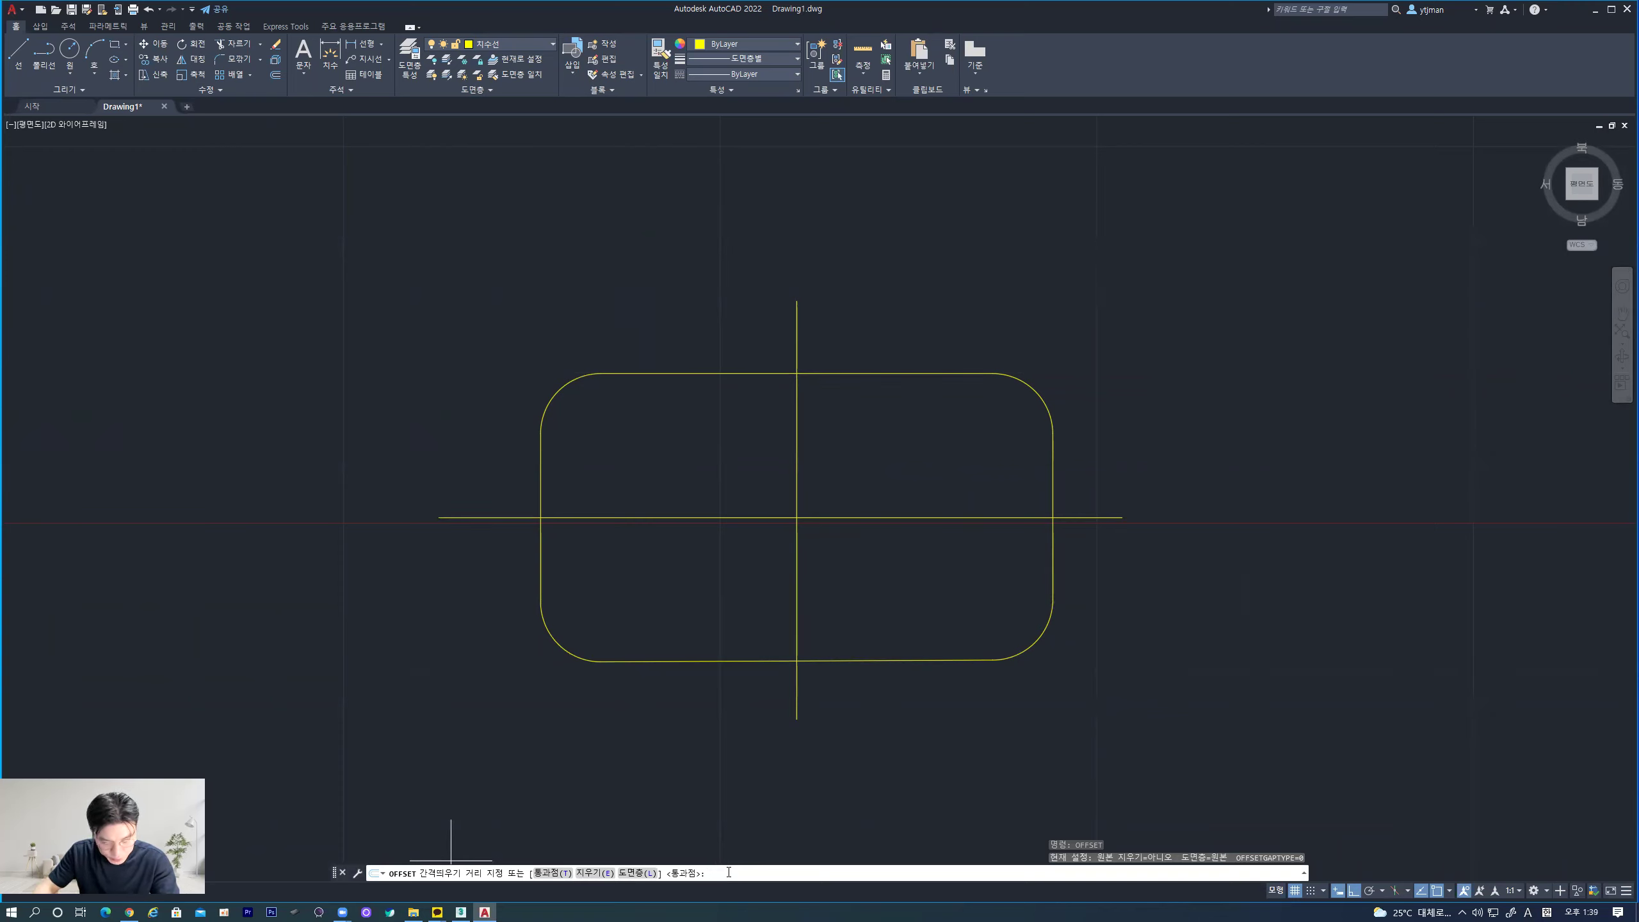
Step: Offset lines by 26: one horizontal copy above, vertical copies left and right of centre
type("26")
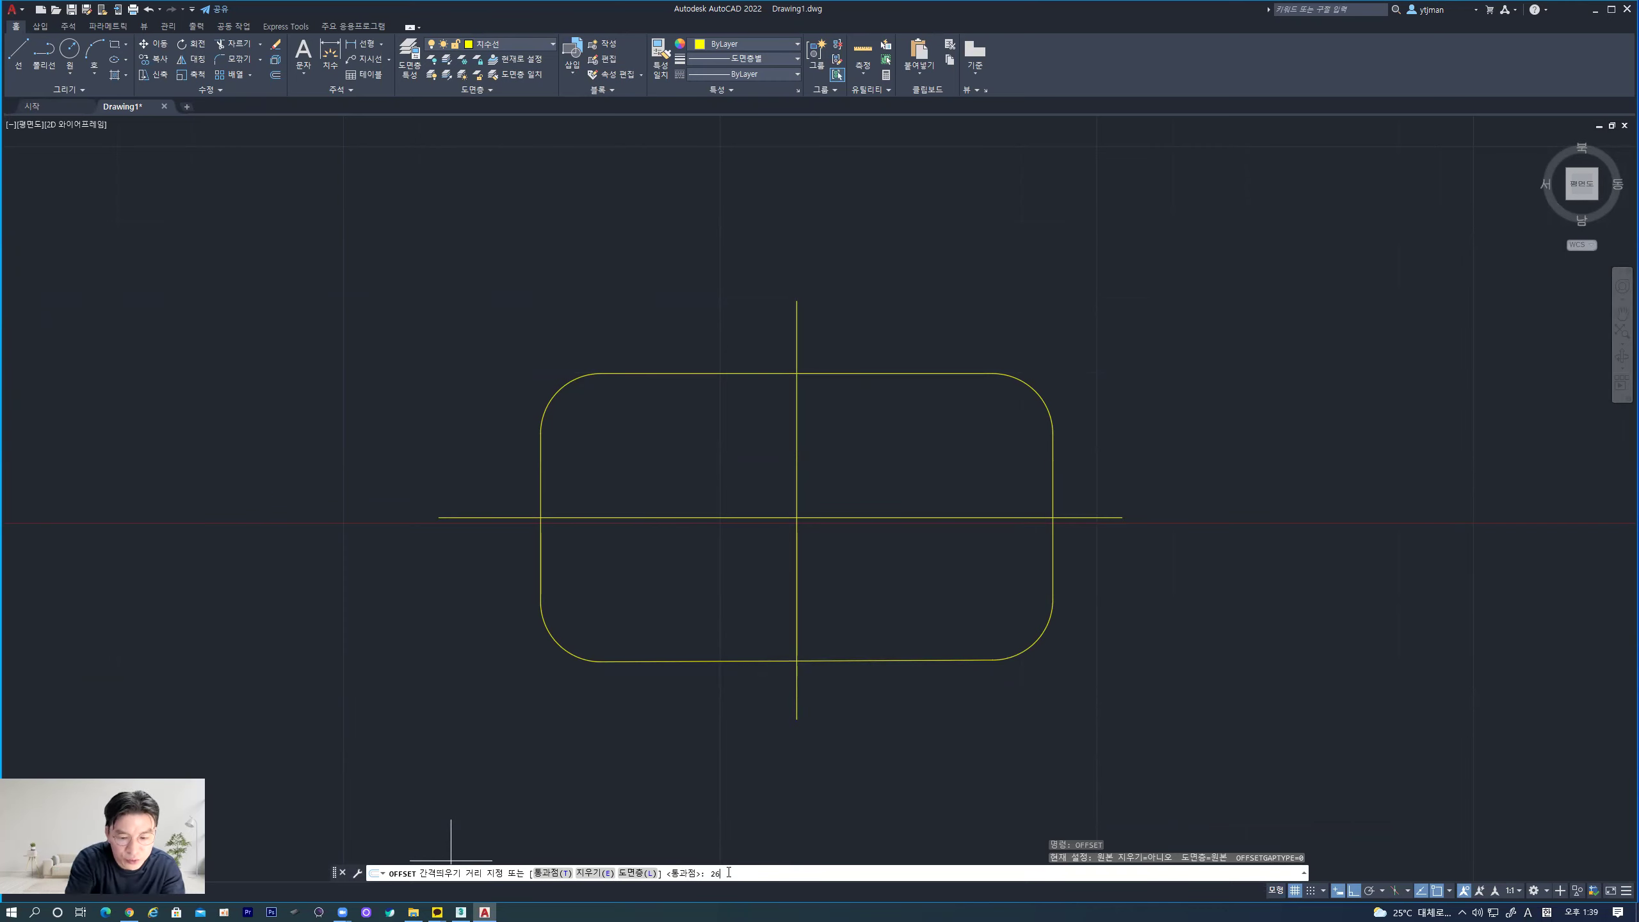
key("Return")
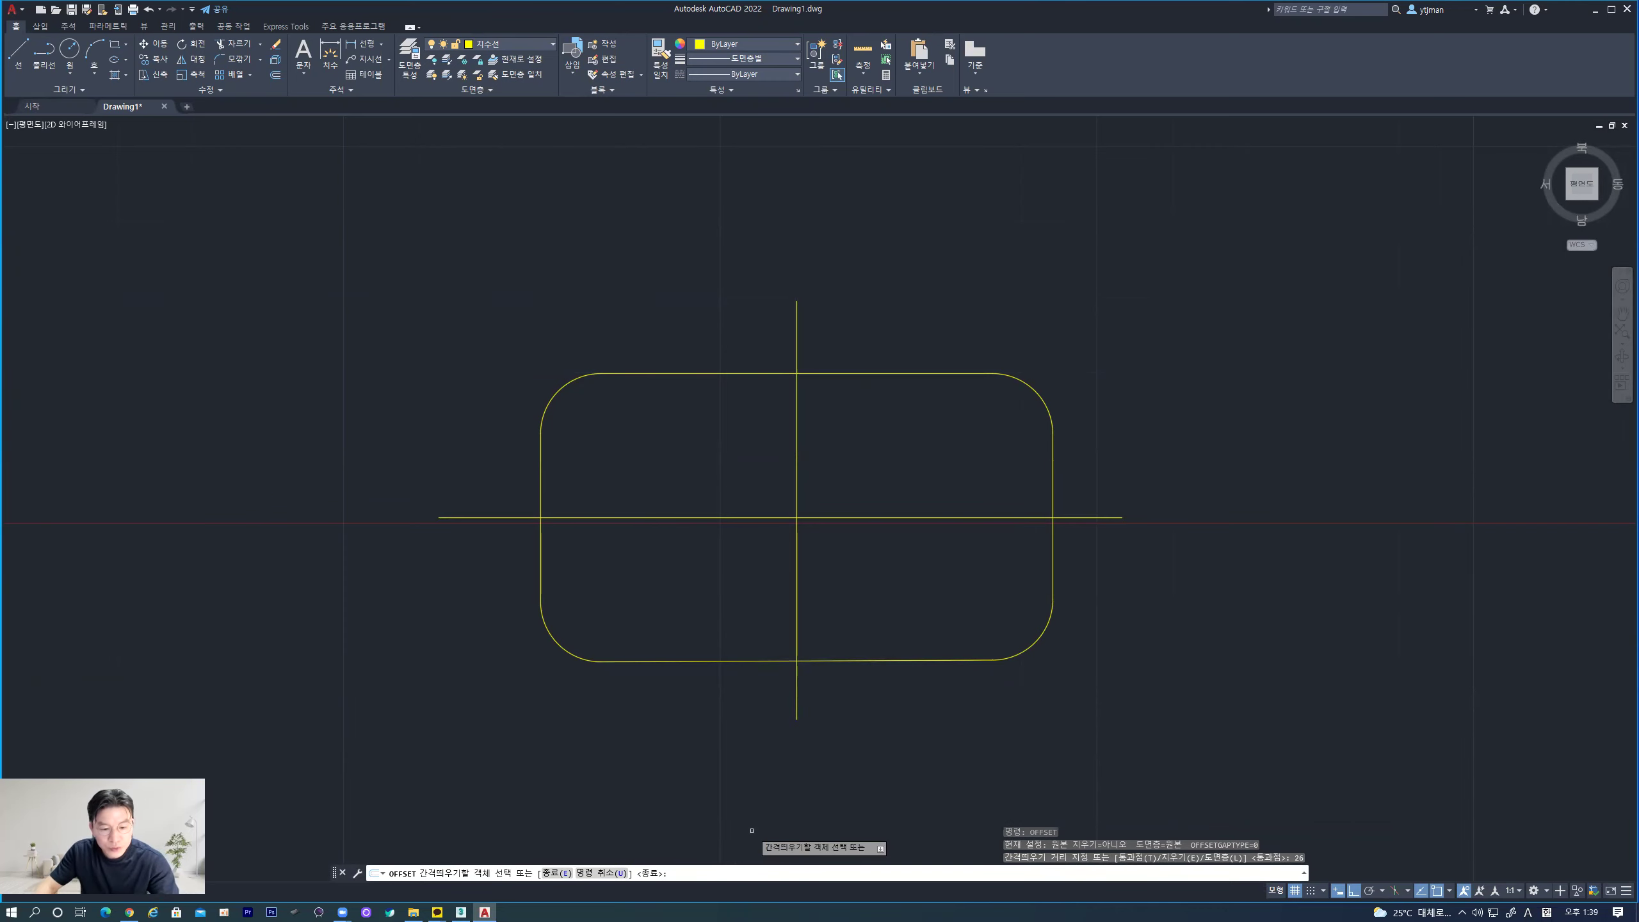
left_click(703, 517)
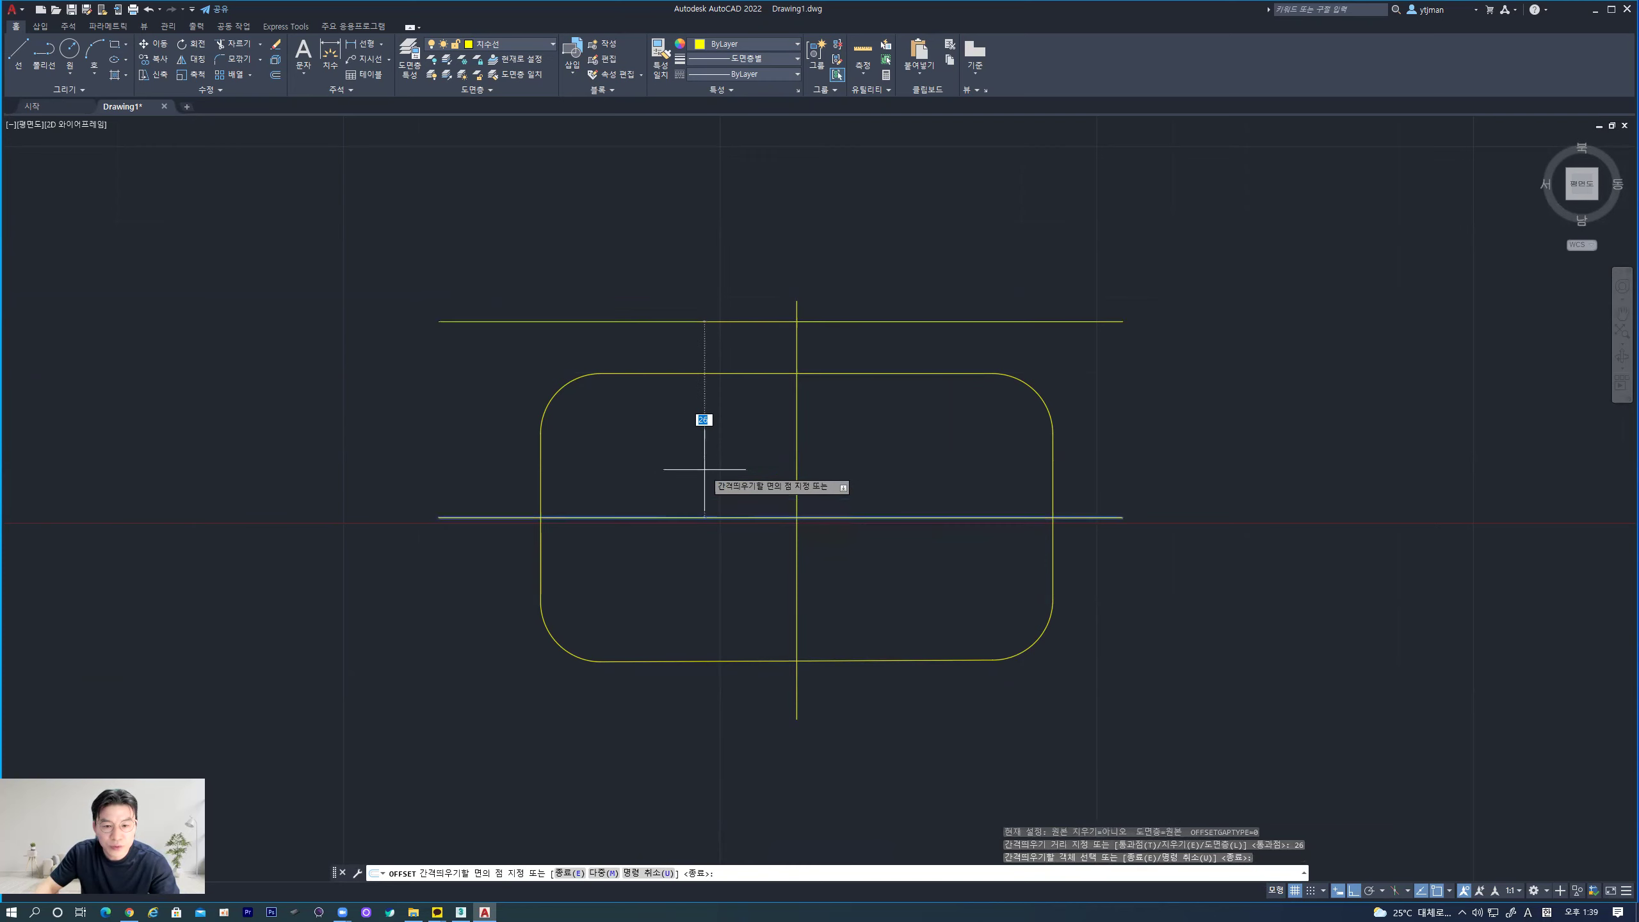
left_click(703, 469)
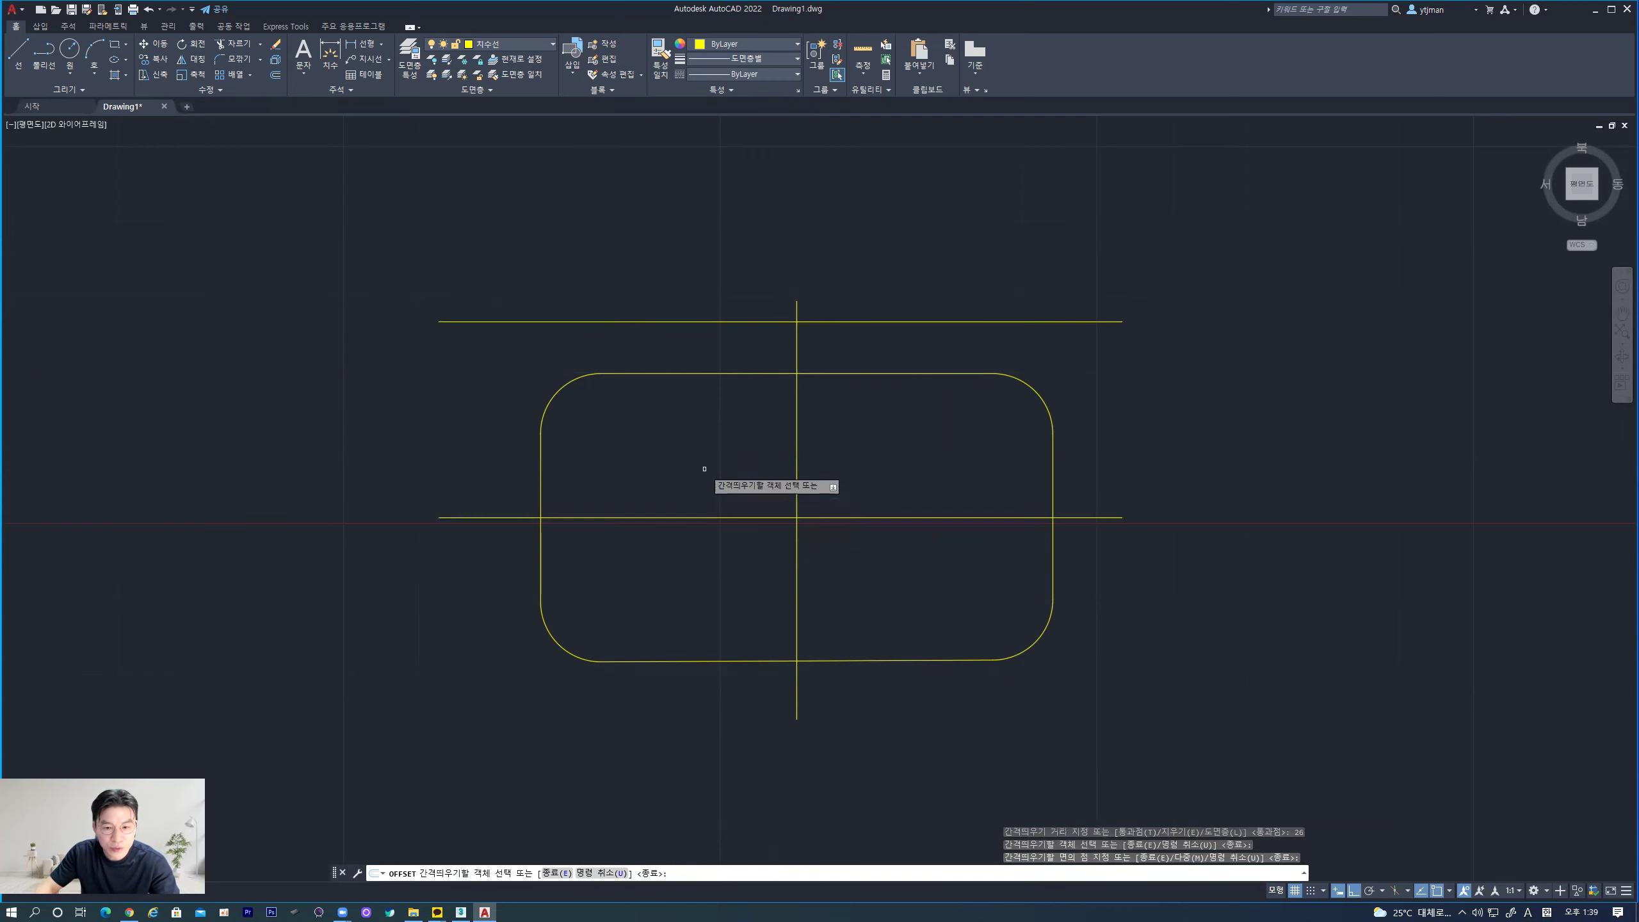
left_click(798, 443)
left_click(703, 445)
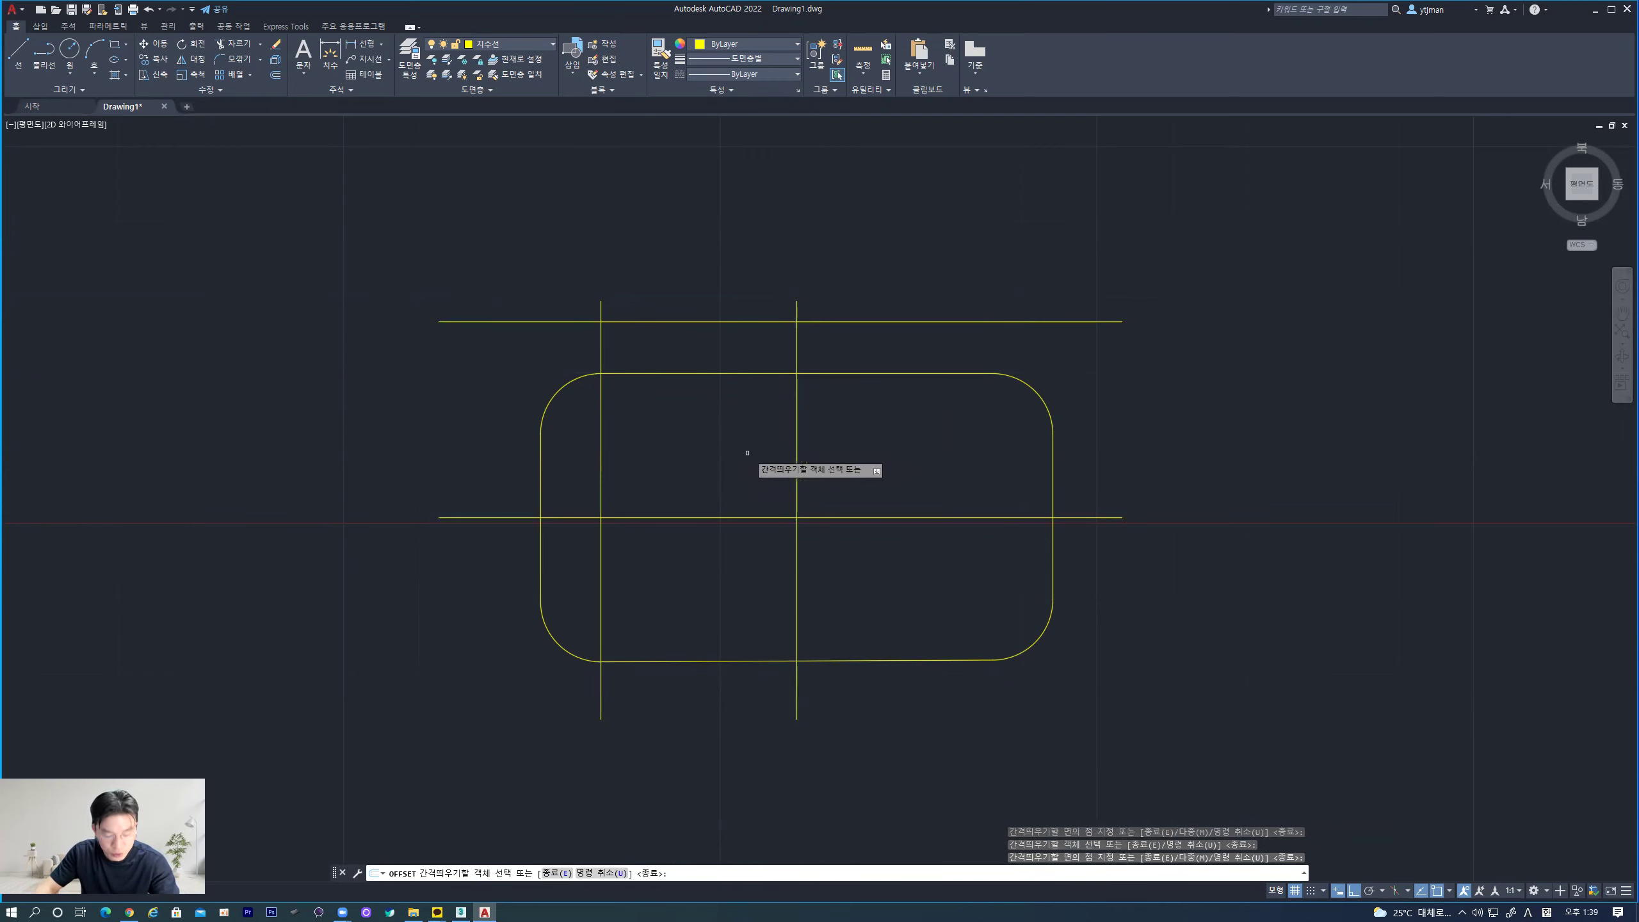
left_click(797, 443)
left_click(878, 462)
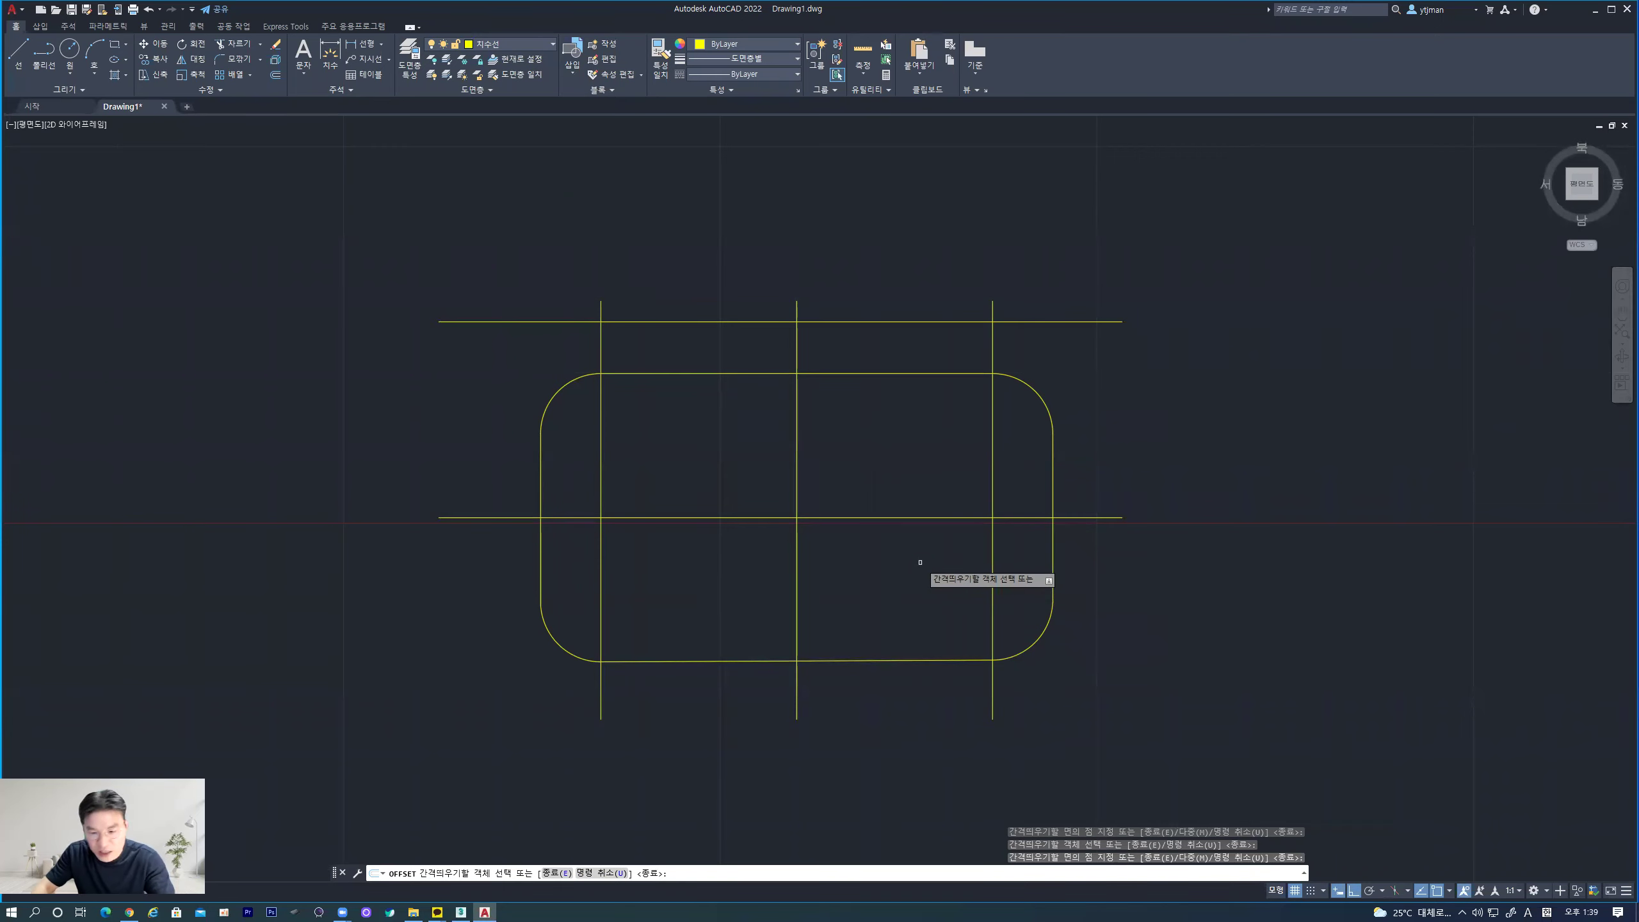
key("Return")
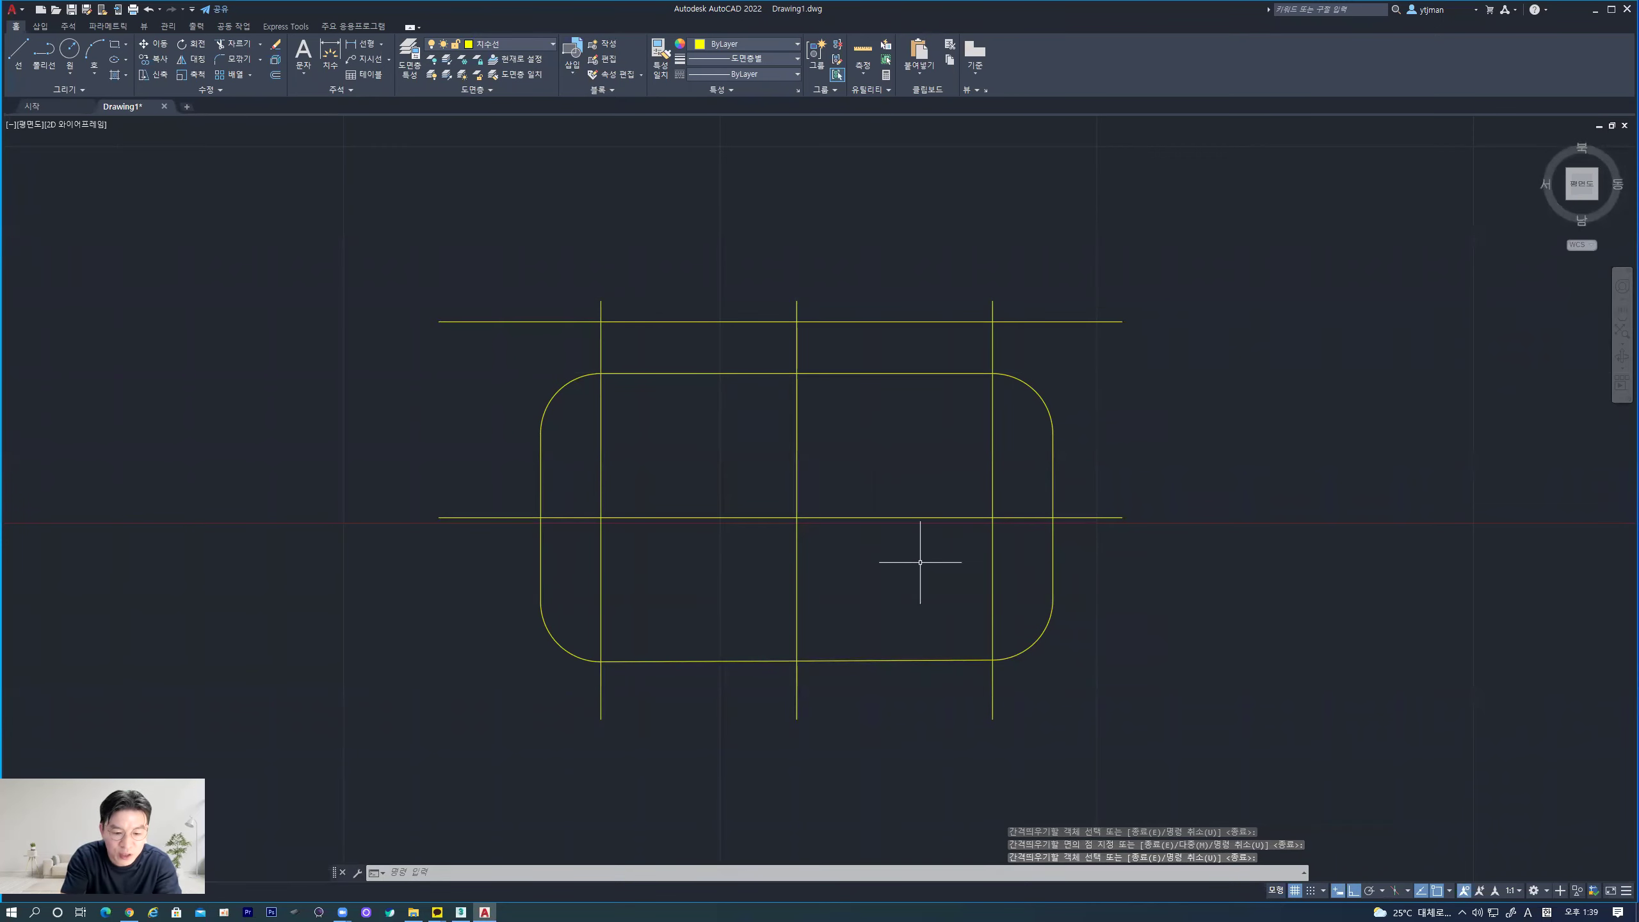
Step: Offset the horizontal centre line 11 above and below, then delete the extra top line
key("Return")
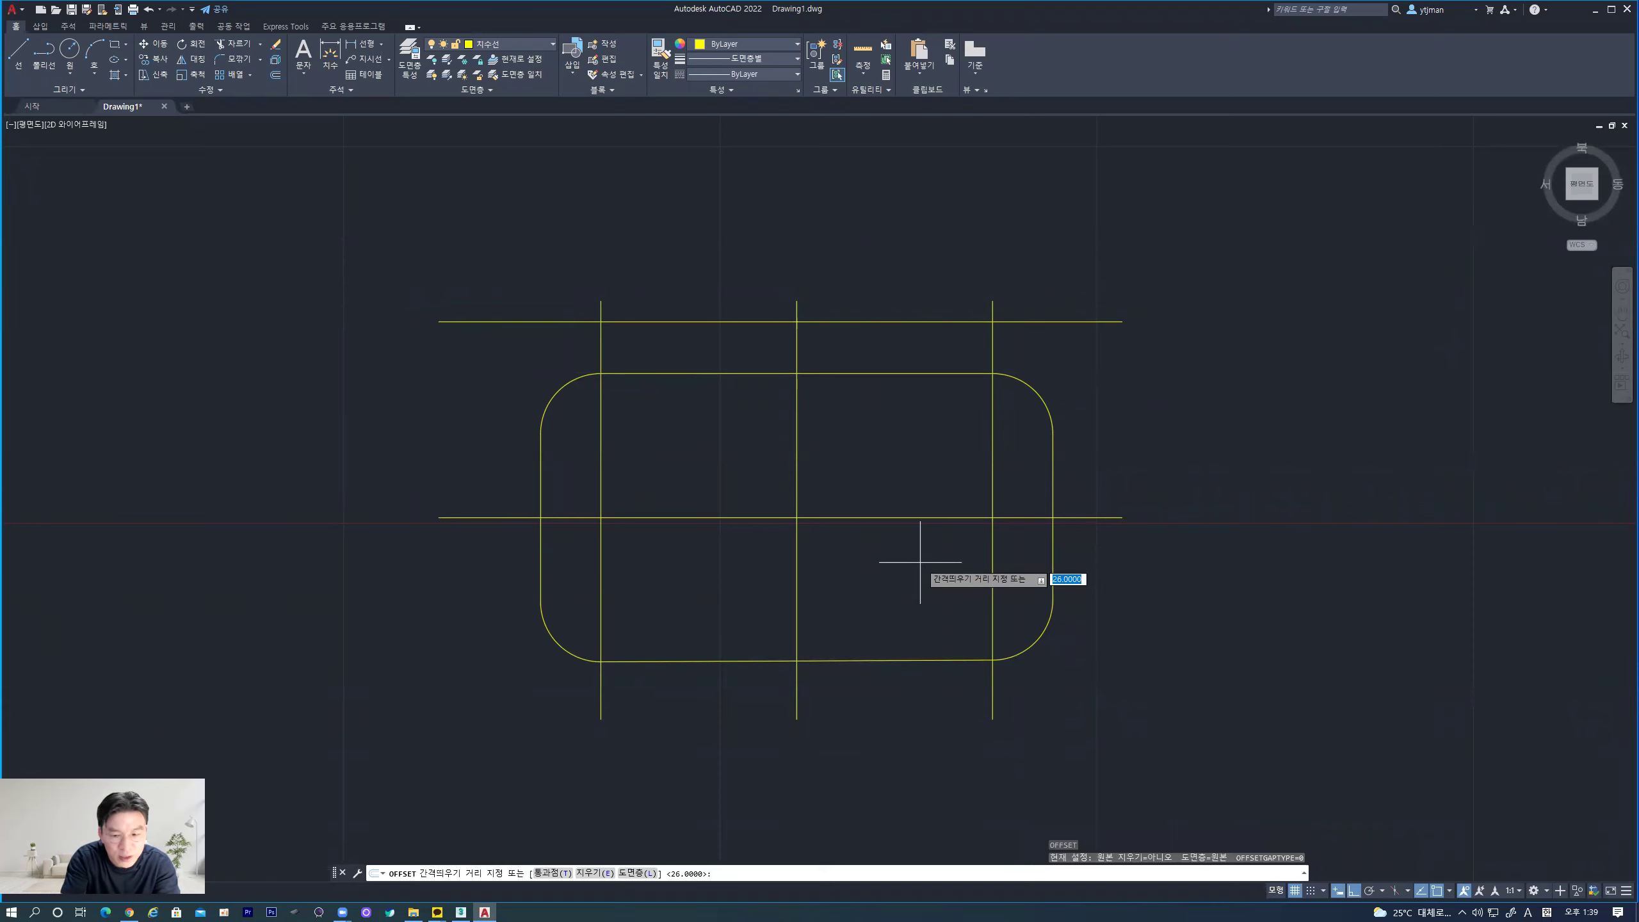
type("11")
key("Return")
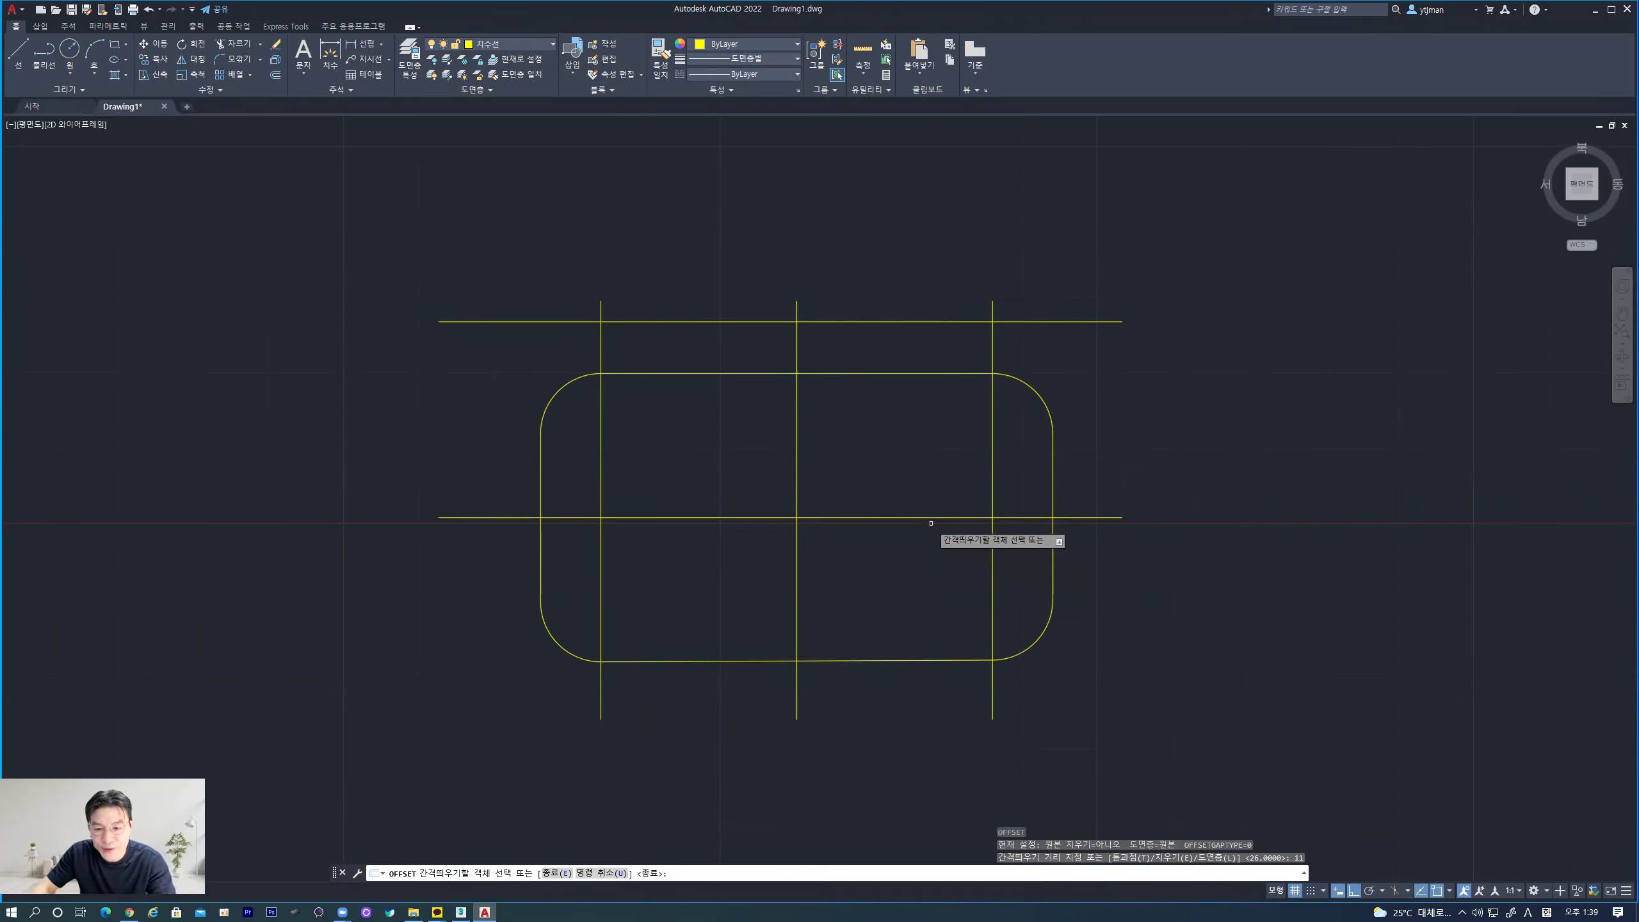
left_click(934, 518)
left_click(936, 472)
left_click(931, 517)
left_click(931, 560)
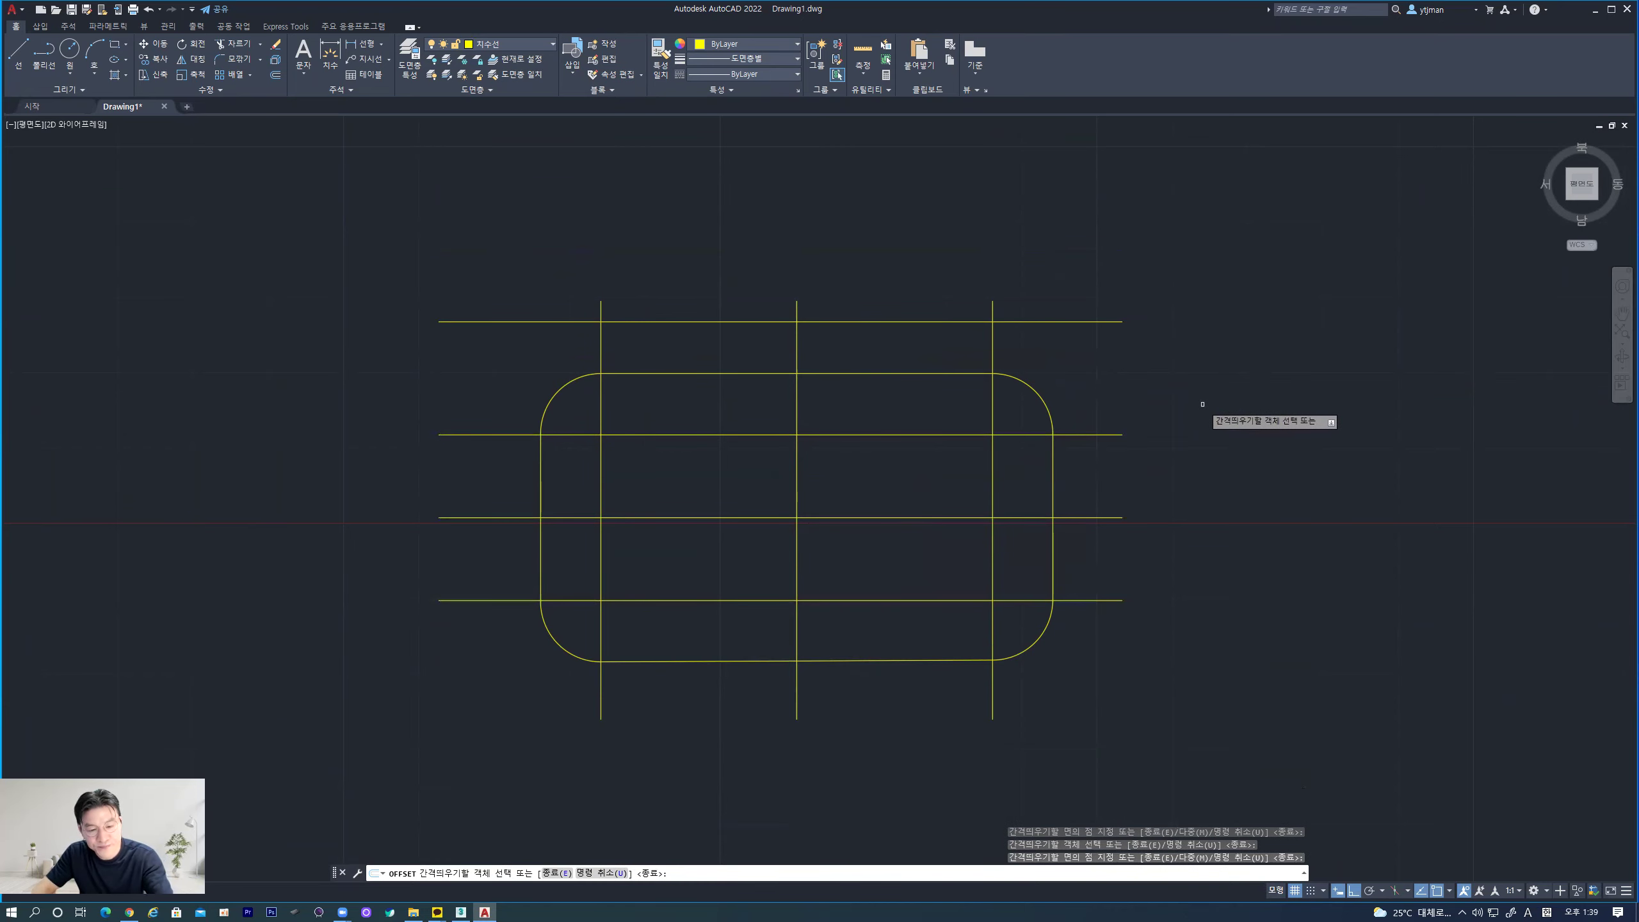
key("Escape")
left_click(1096, 321)
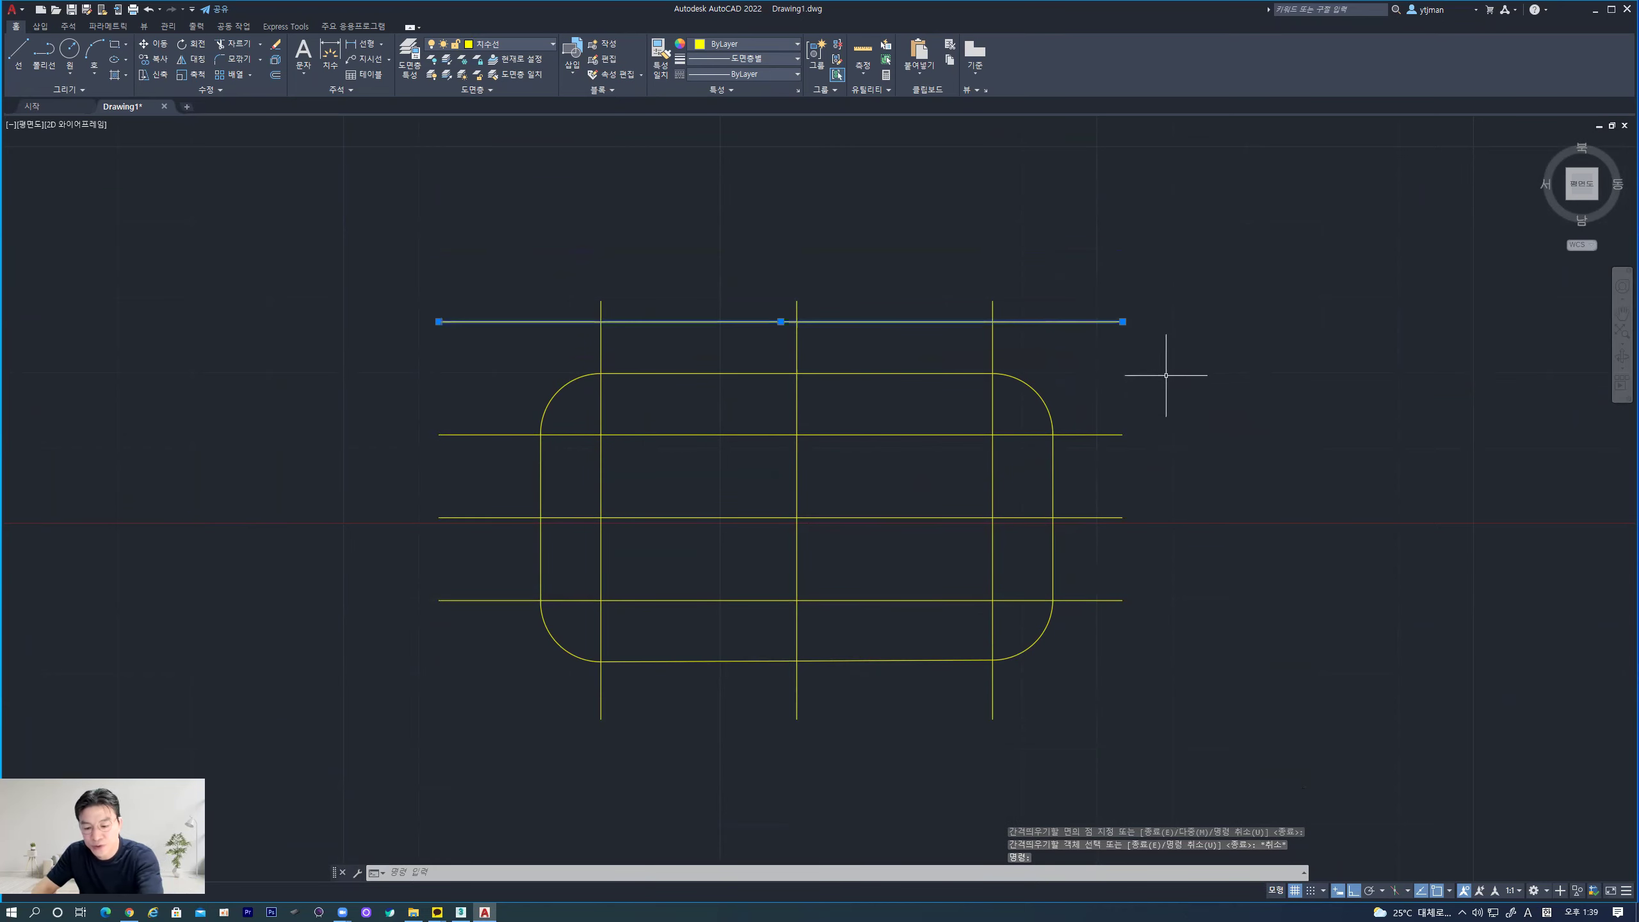
key("Delete")
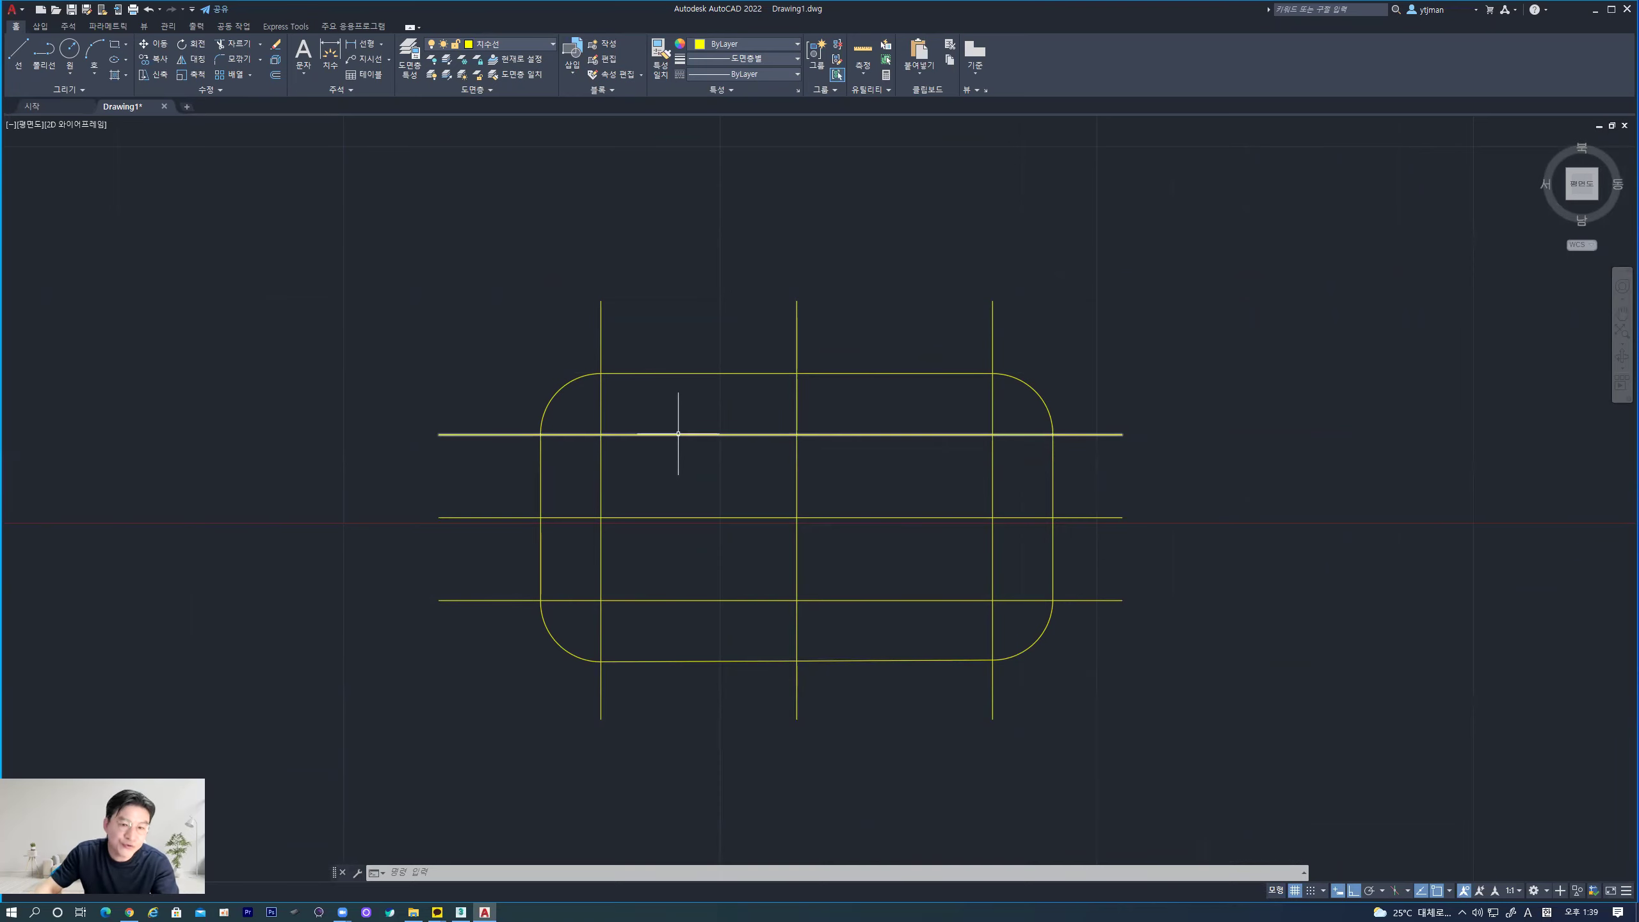
Step: Draw a size-6 circle centred on the upper-left crossing of the offset lines
left_click(71, 71)
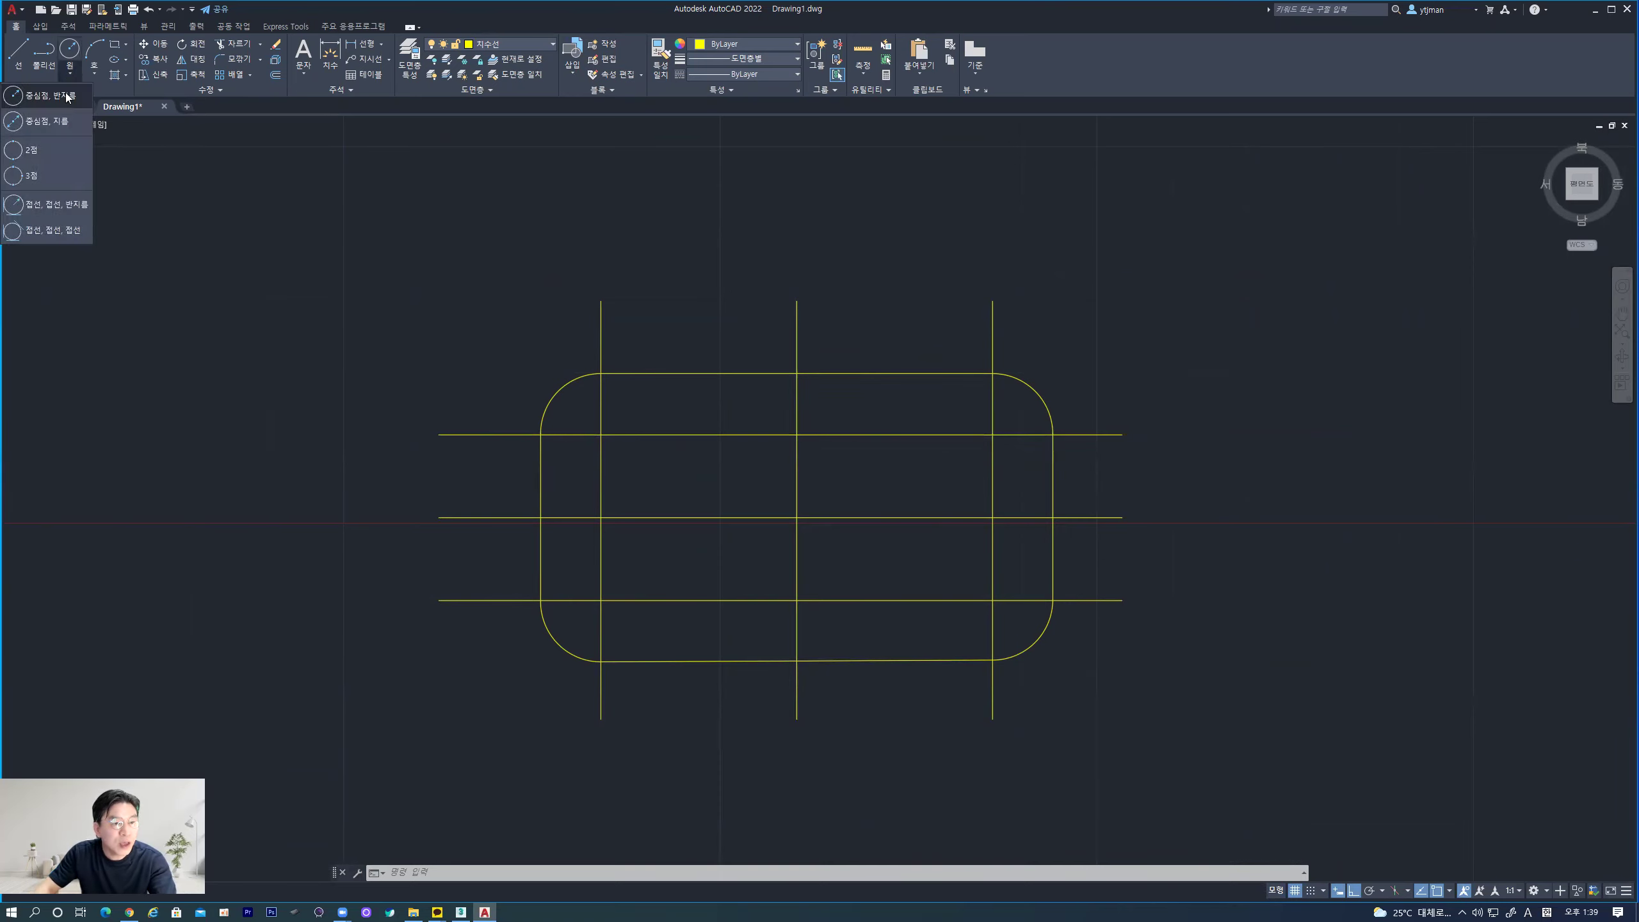
left_click(38, 120)
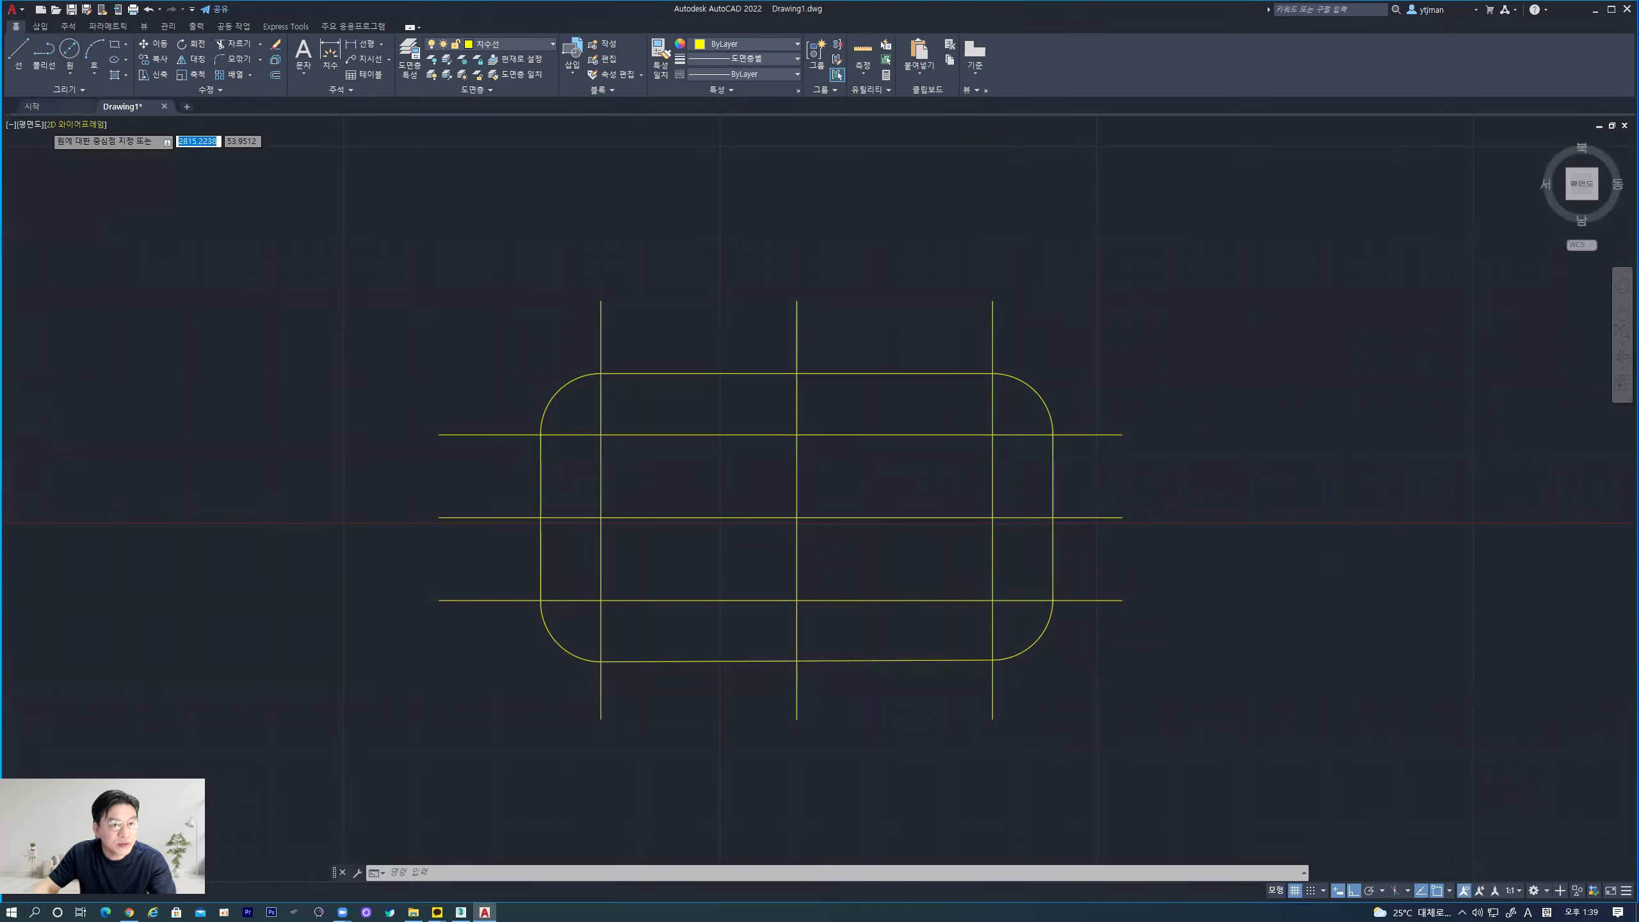
left_click(596, 438)
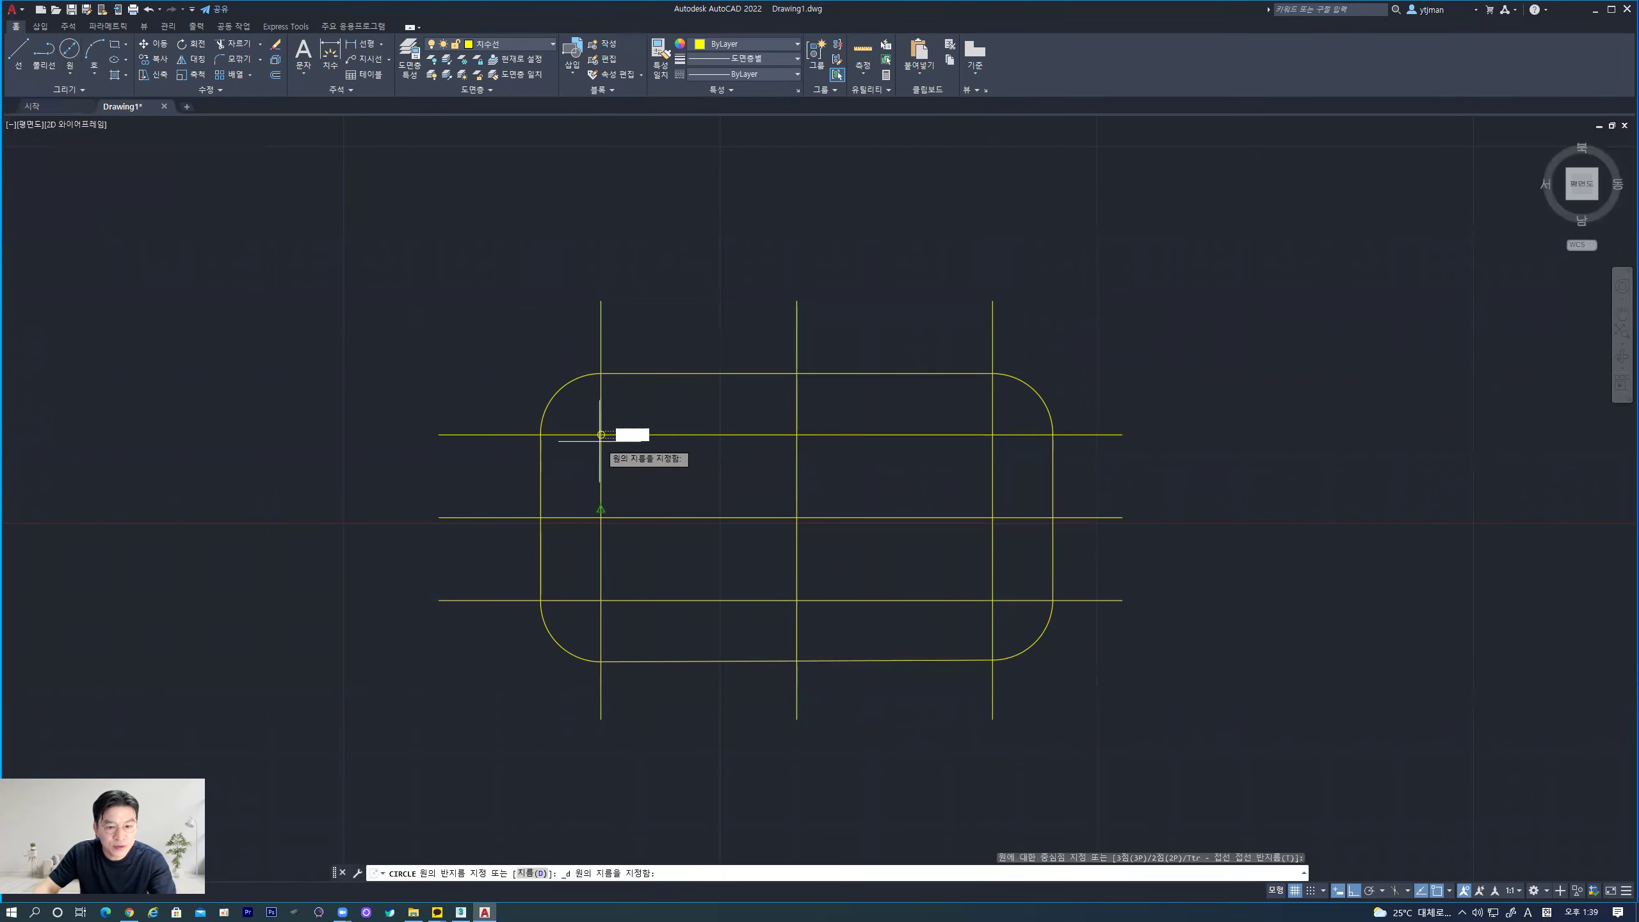
type("6")
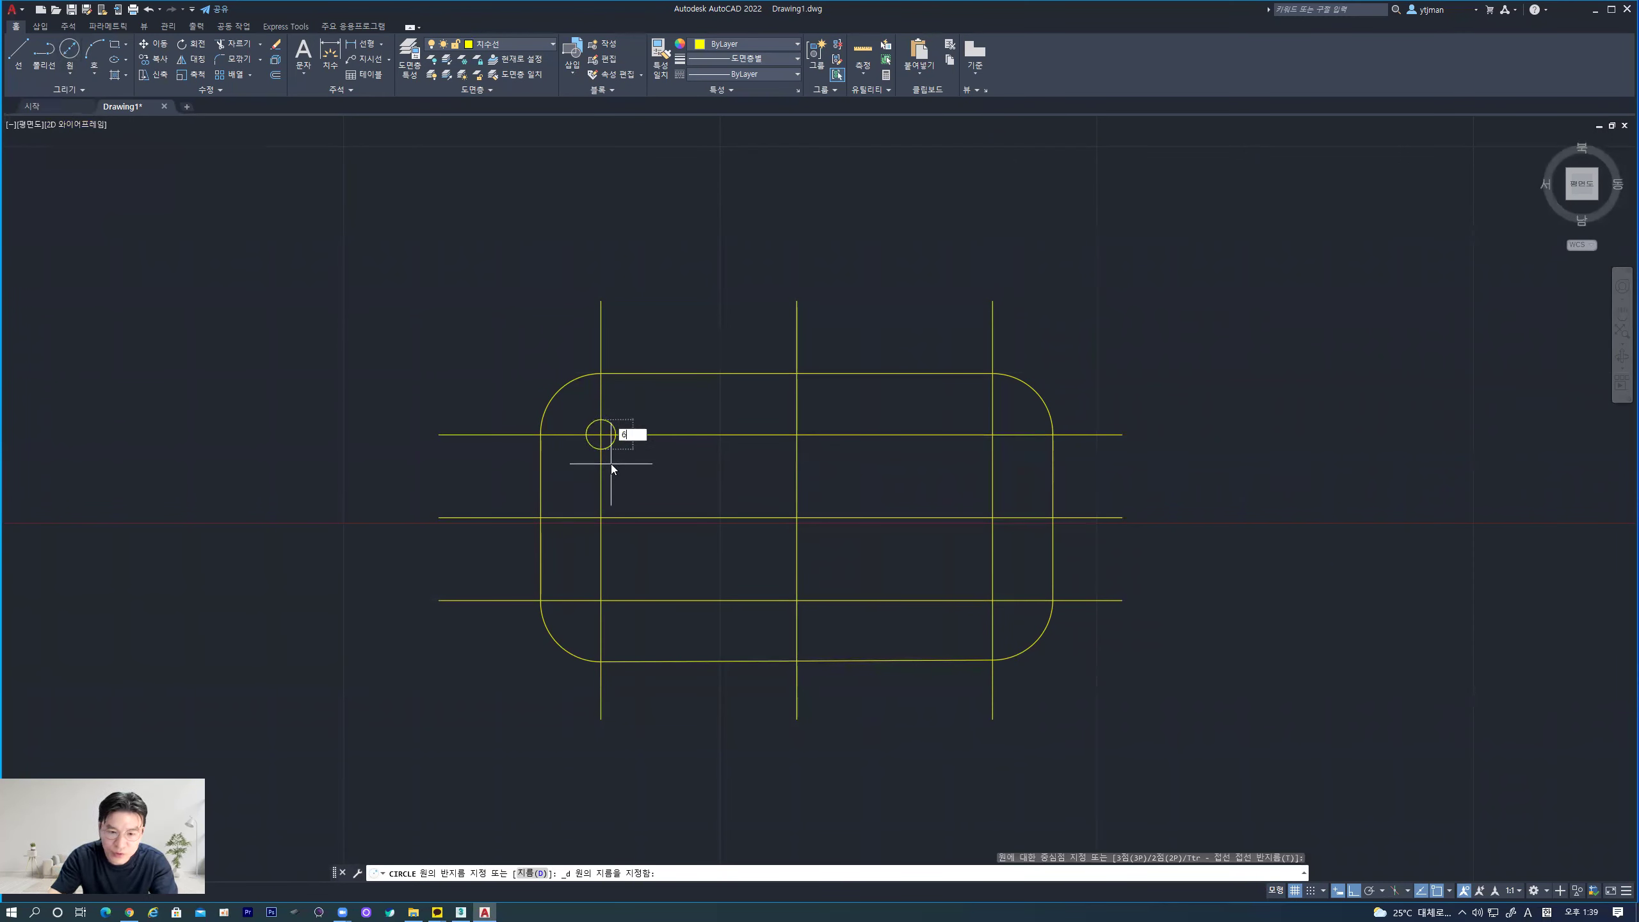
key("Return")
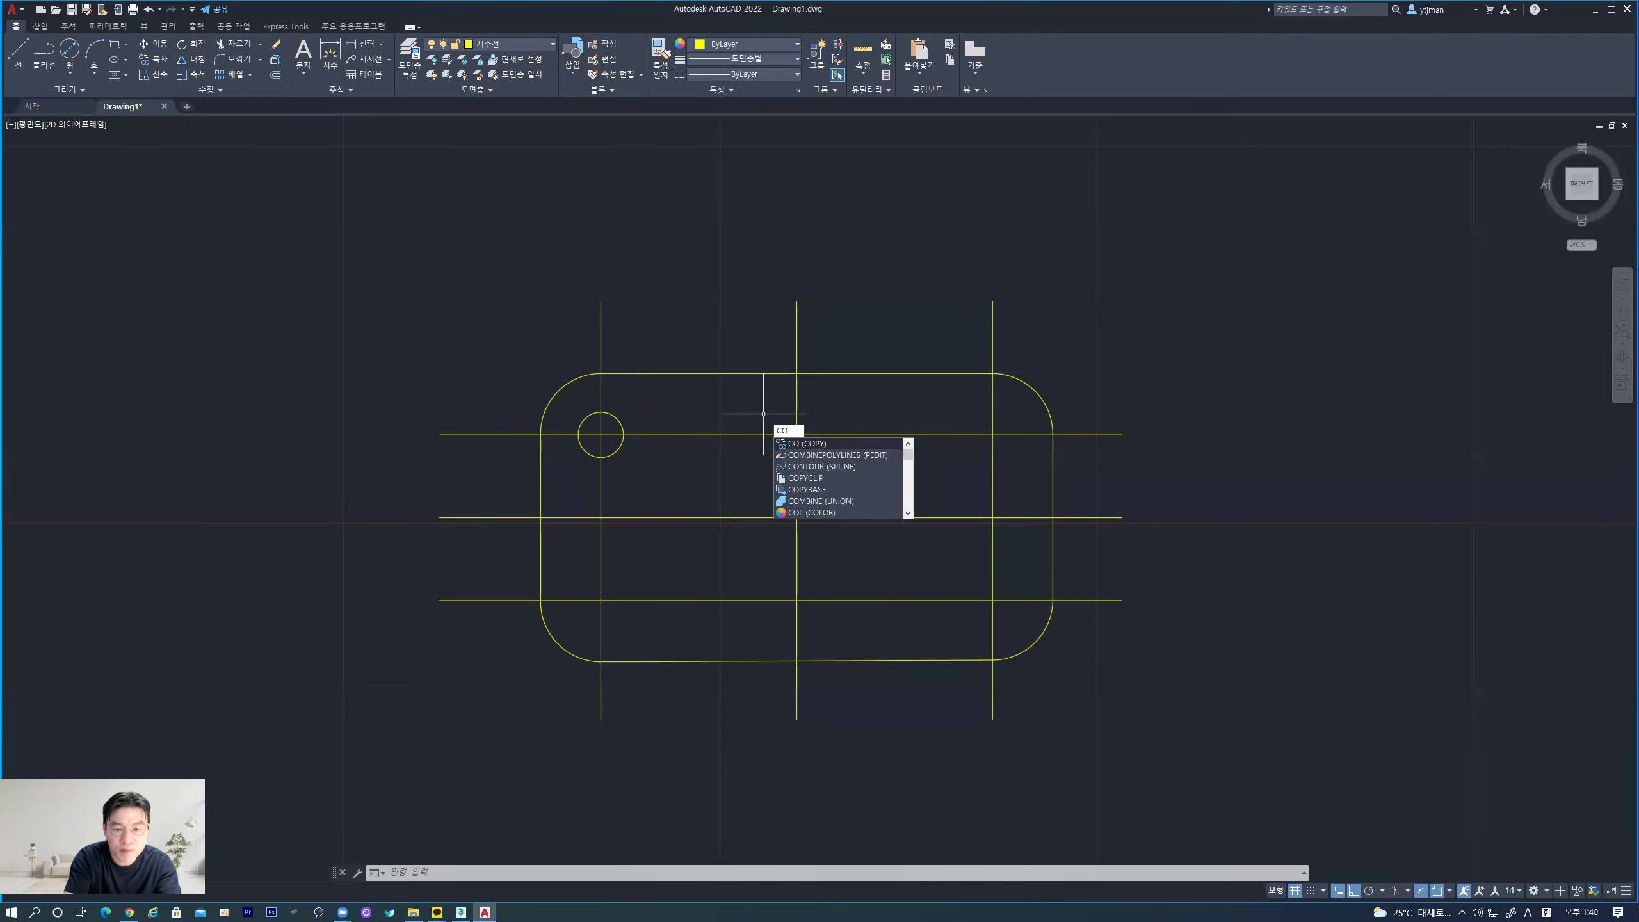
Step: Copy the circle to the five remaining top and bottom intersections, then turn Ortho off
key("Return")
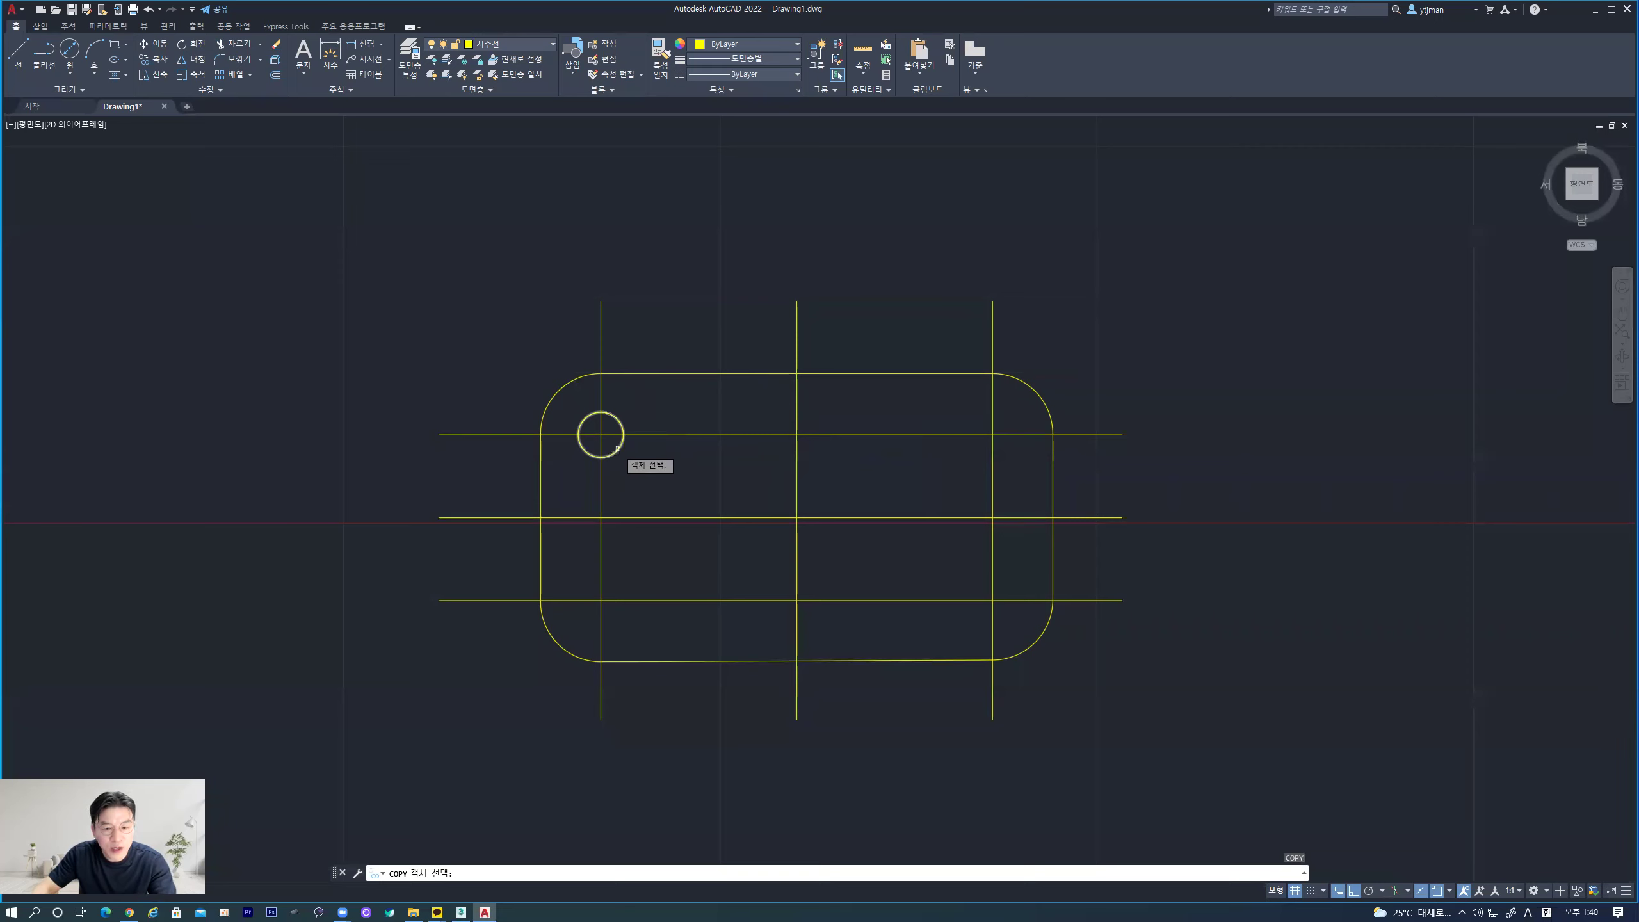
left_click(619, 448)
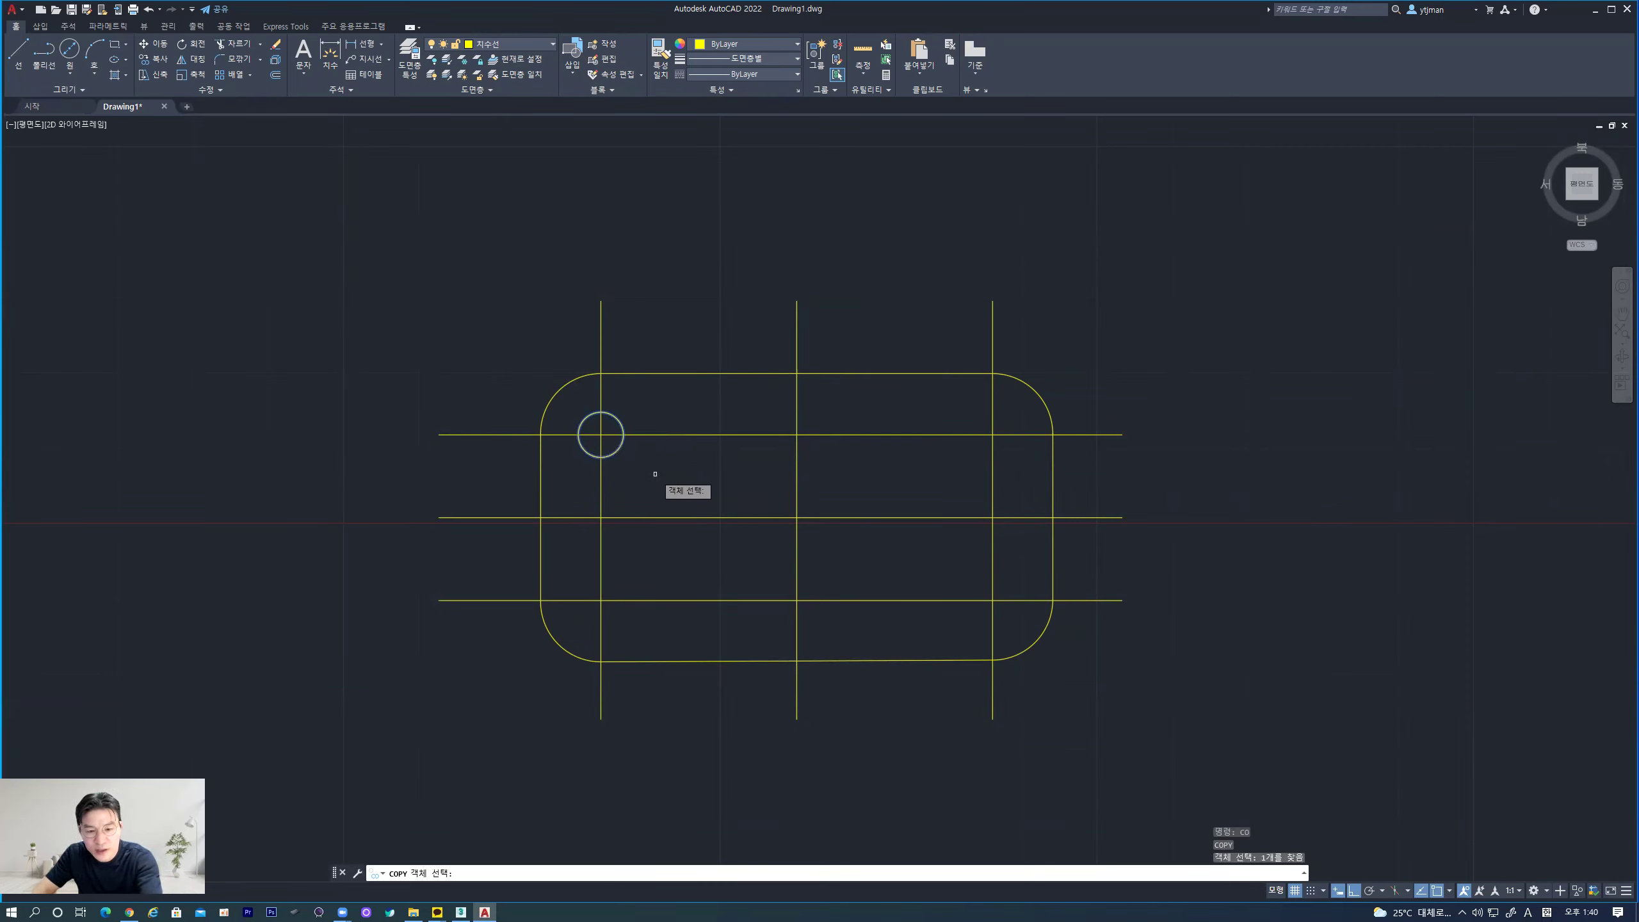
key("Return")
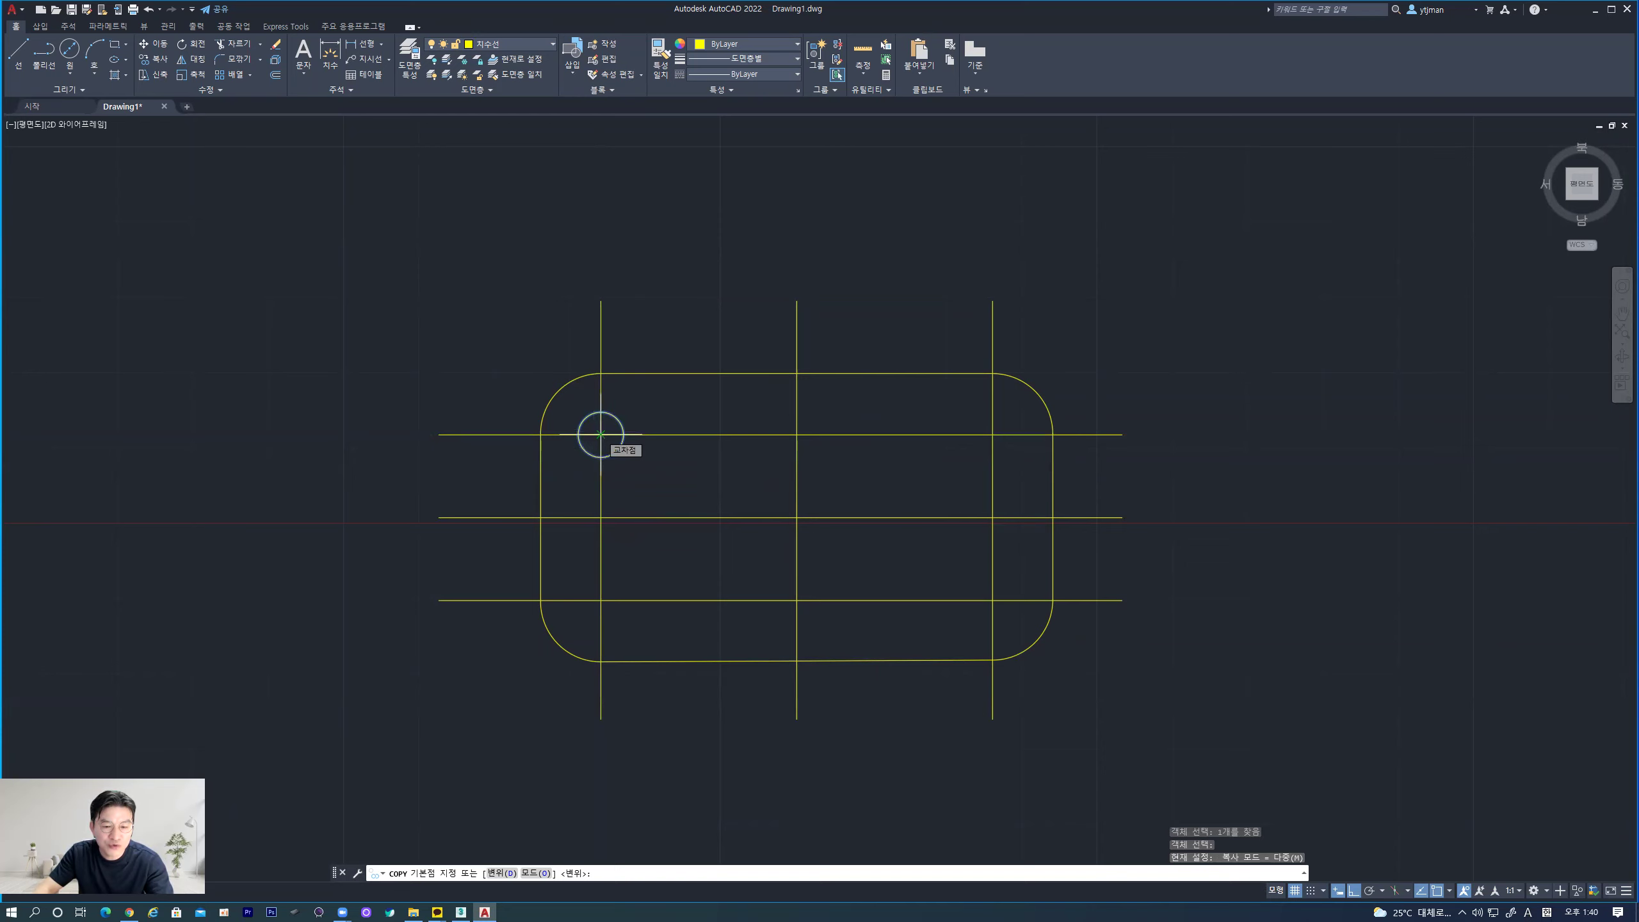
left_click(599, 434)
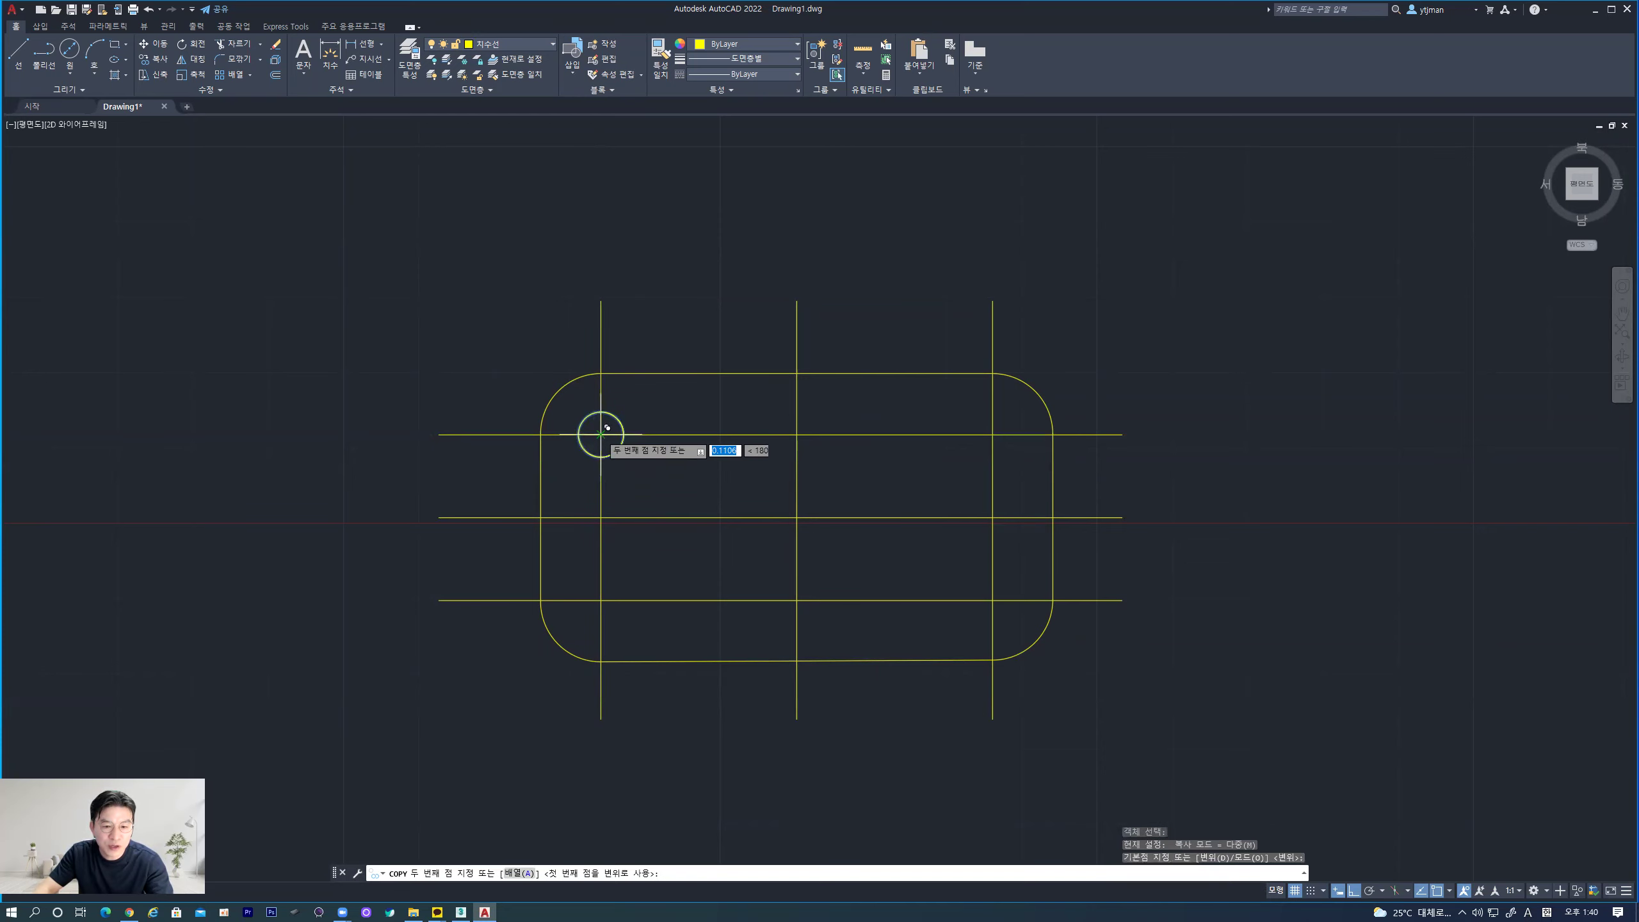
left_click(796, 434)
left_click(993, 434)
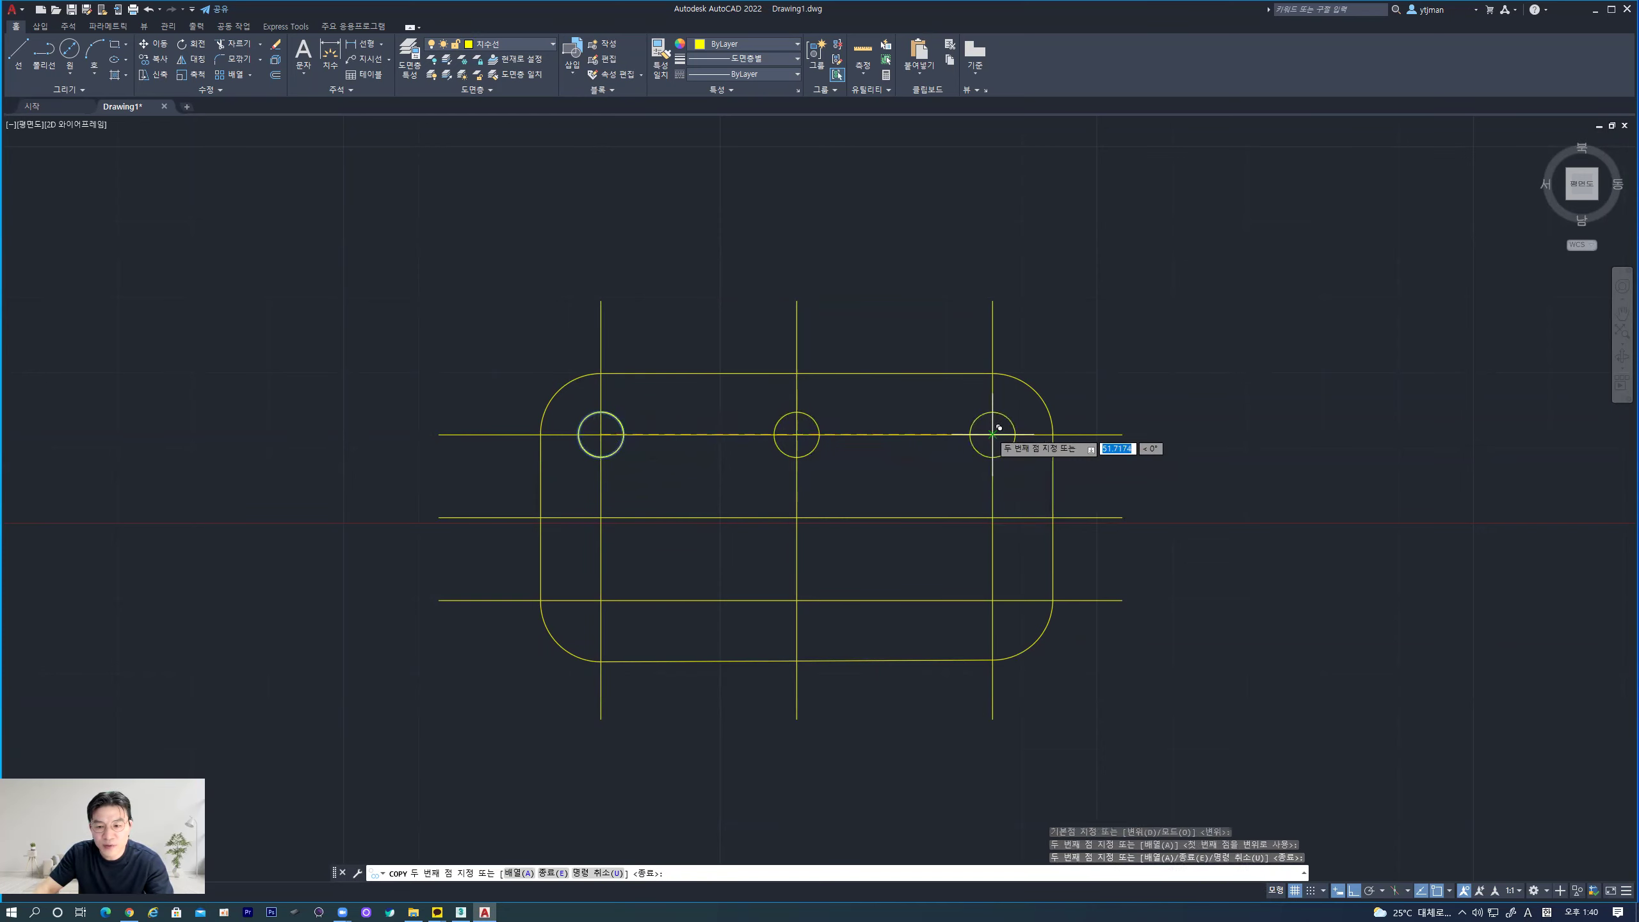
left_click(993, 600)
left_click(798, 600)
left_click(600, 600)
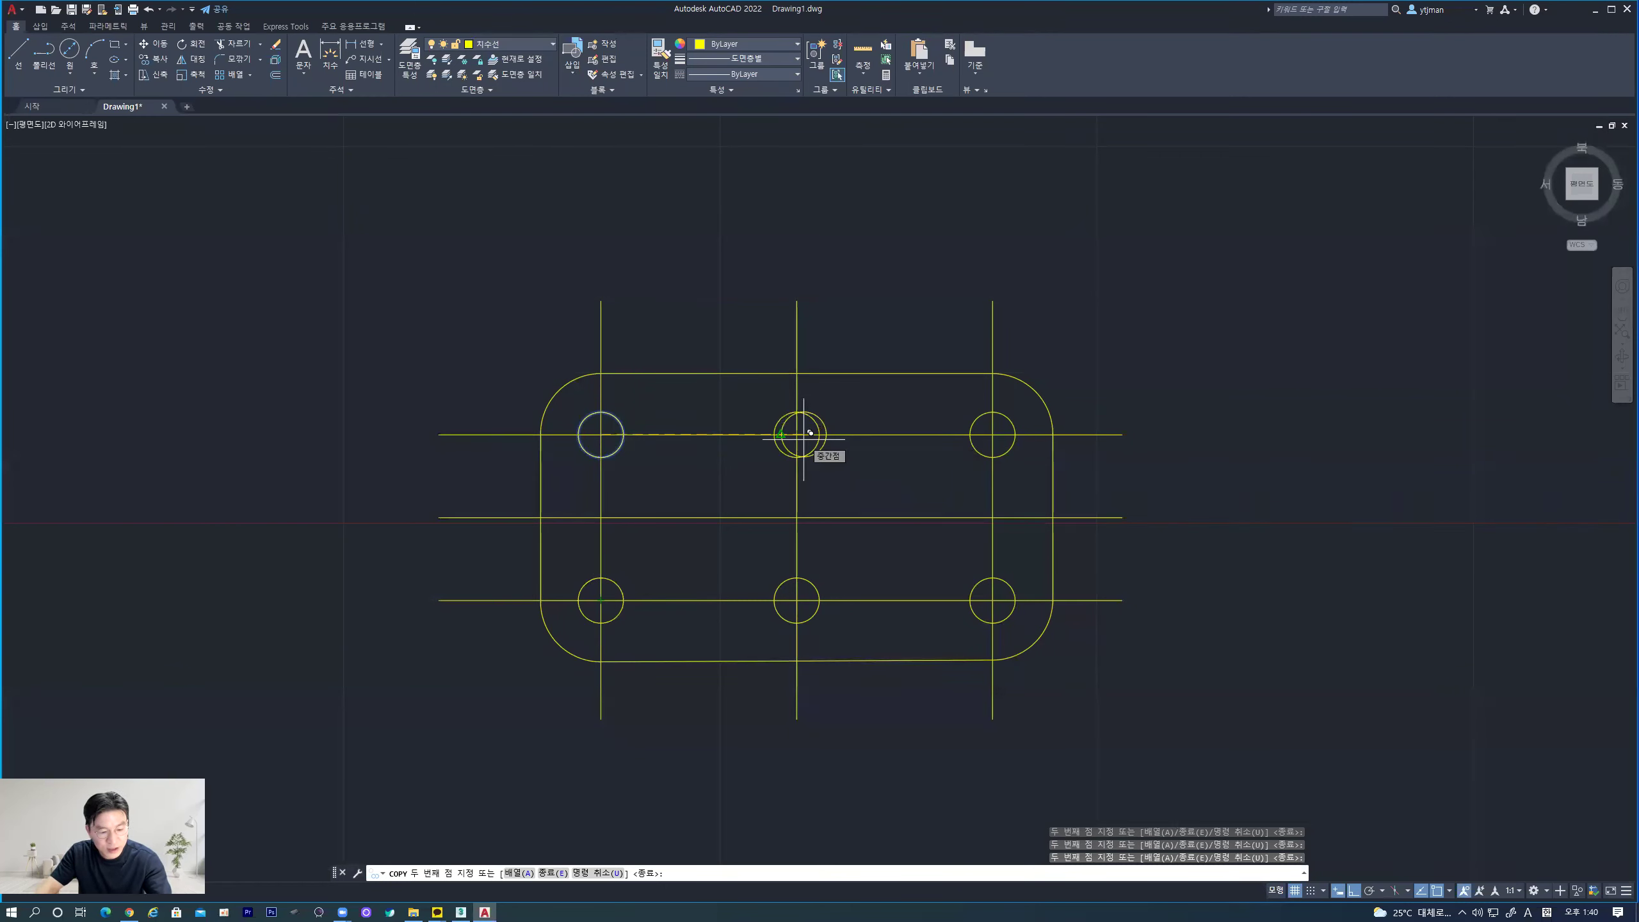
key("Escape")
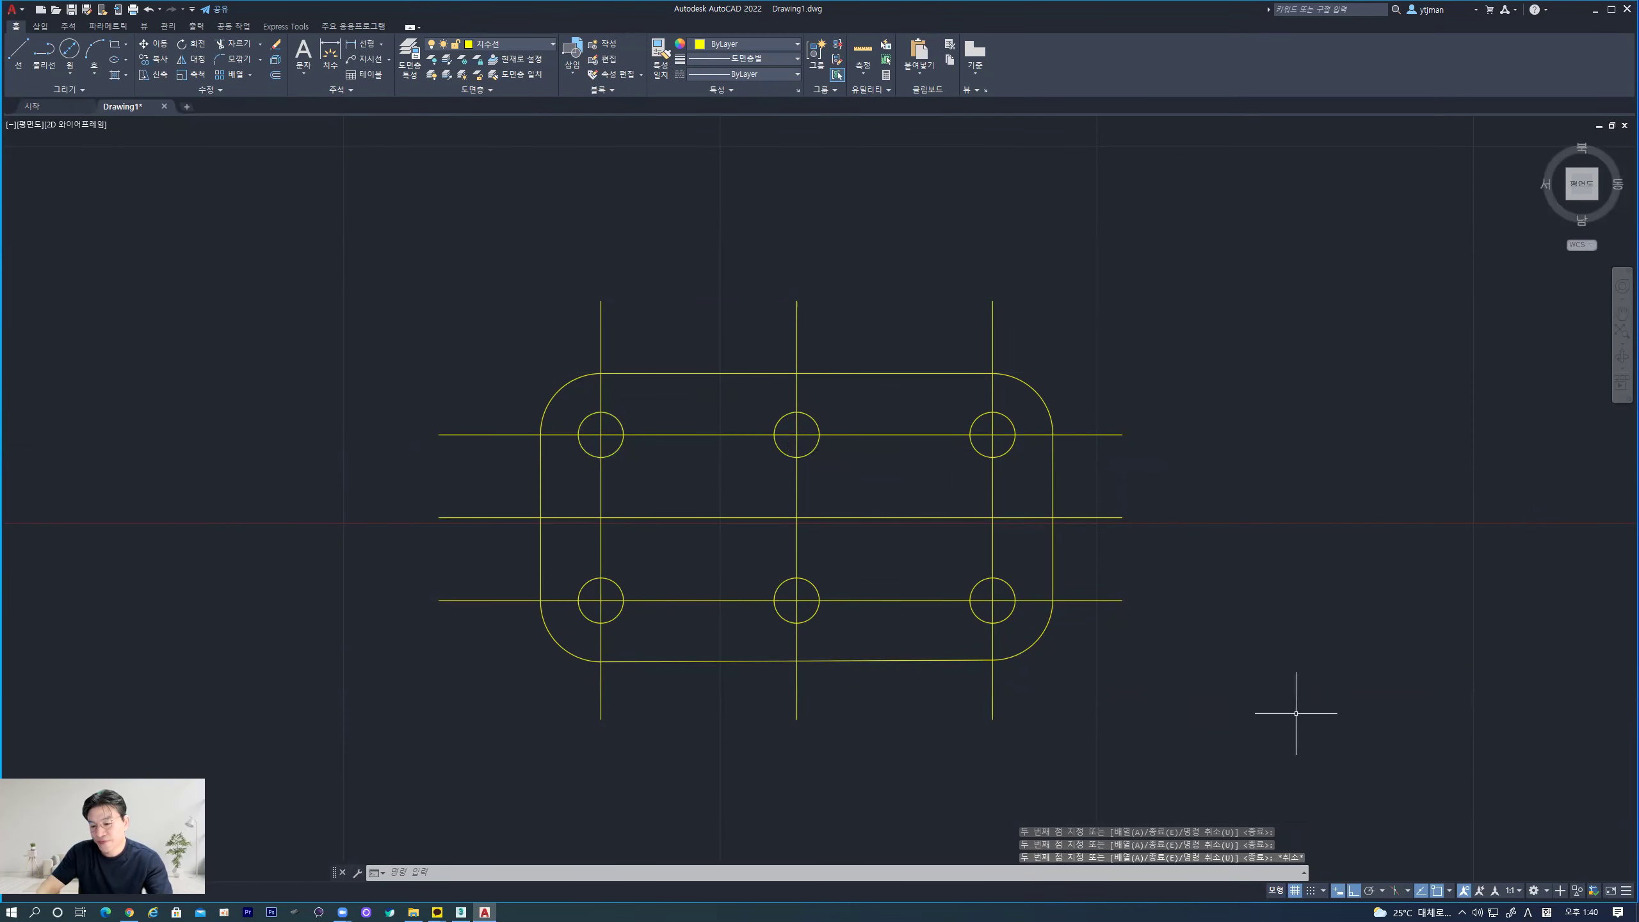
left_click(1354, 890)
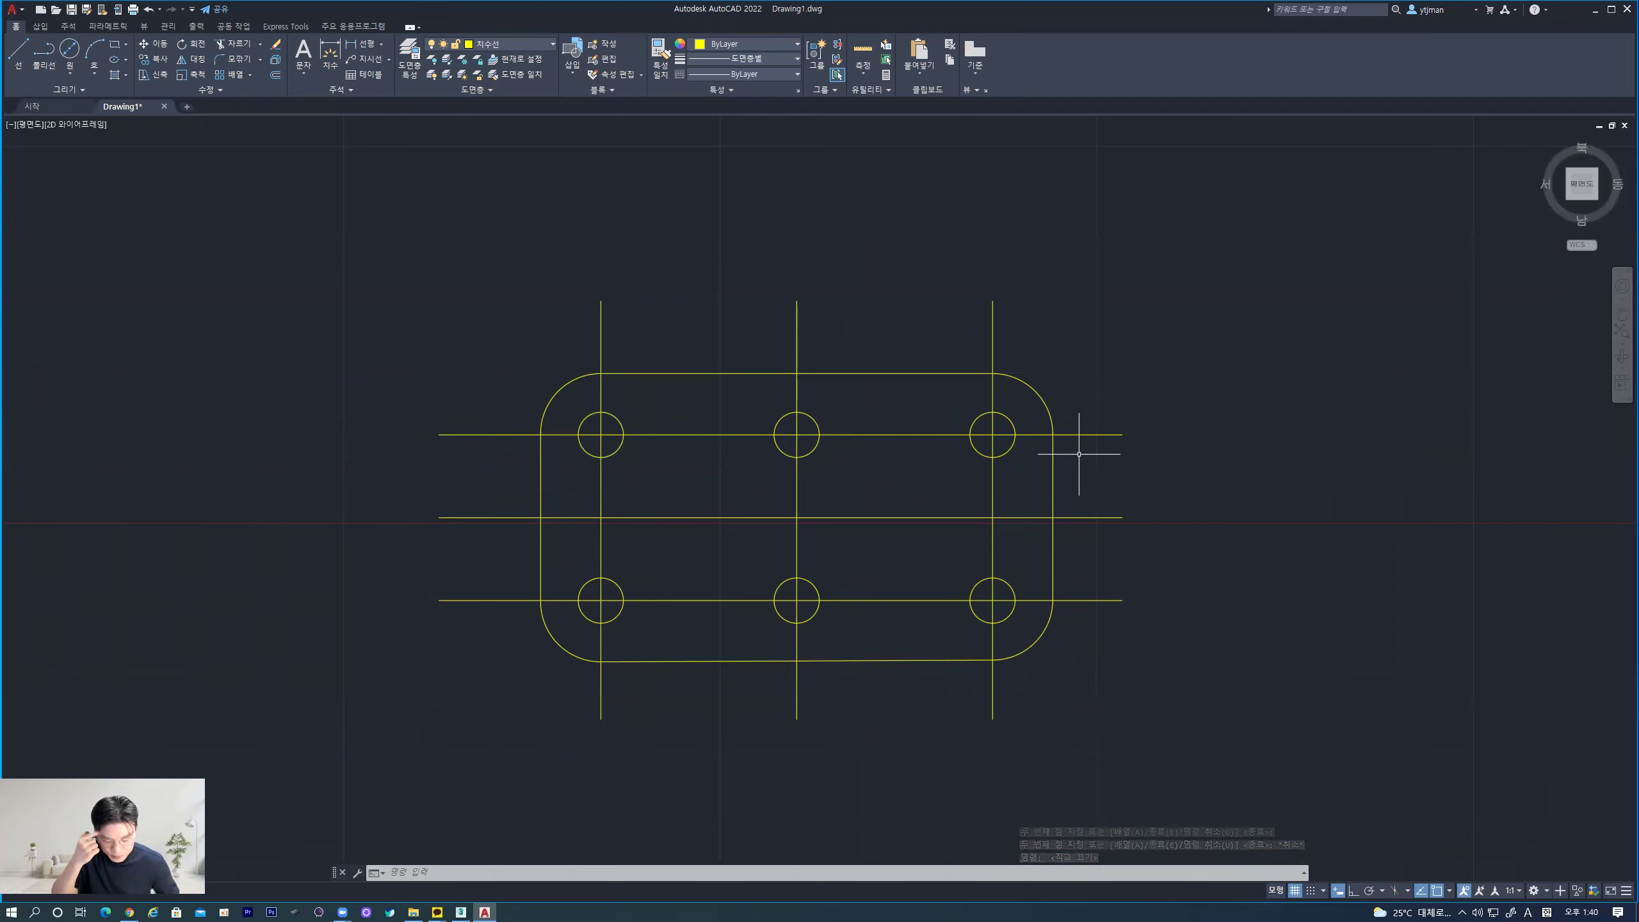
Step: Select the whole plate drawing and assign it to the green 외형선 layer
middle_click_drag(1086, 483, 1047, 412)
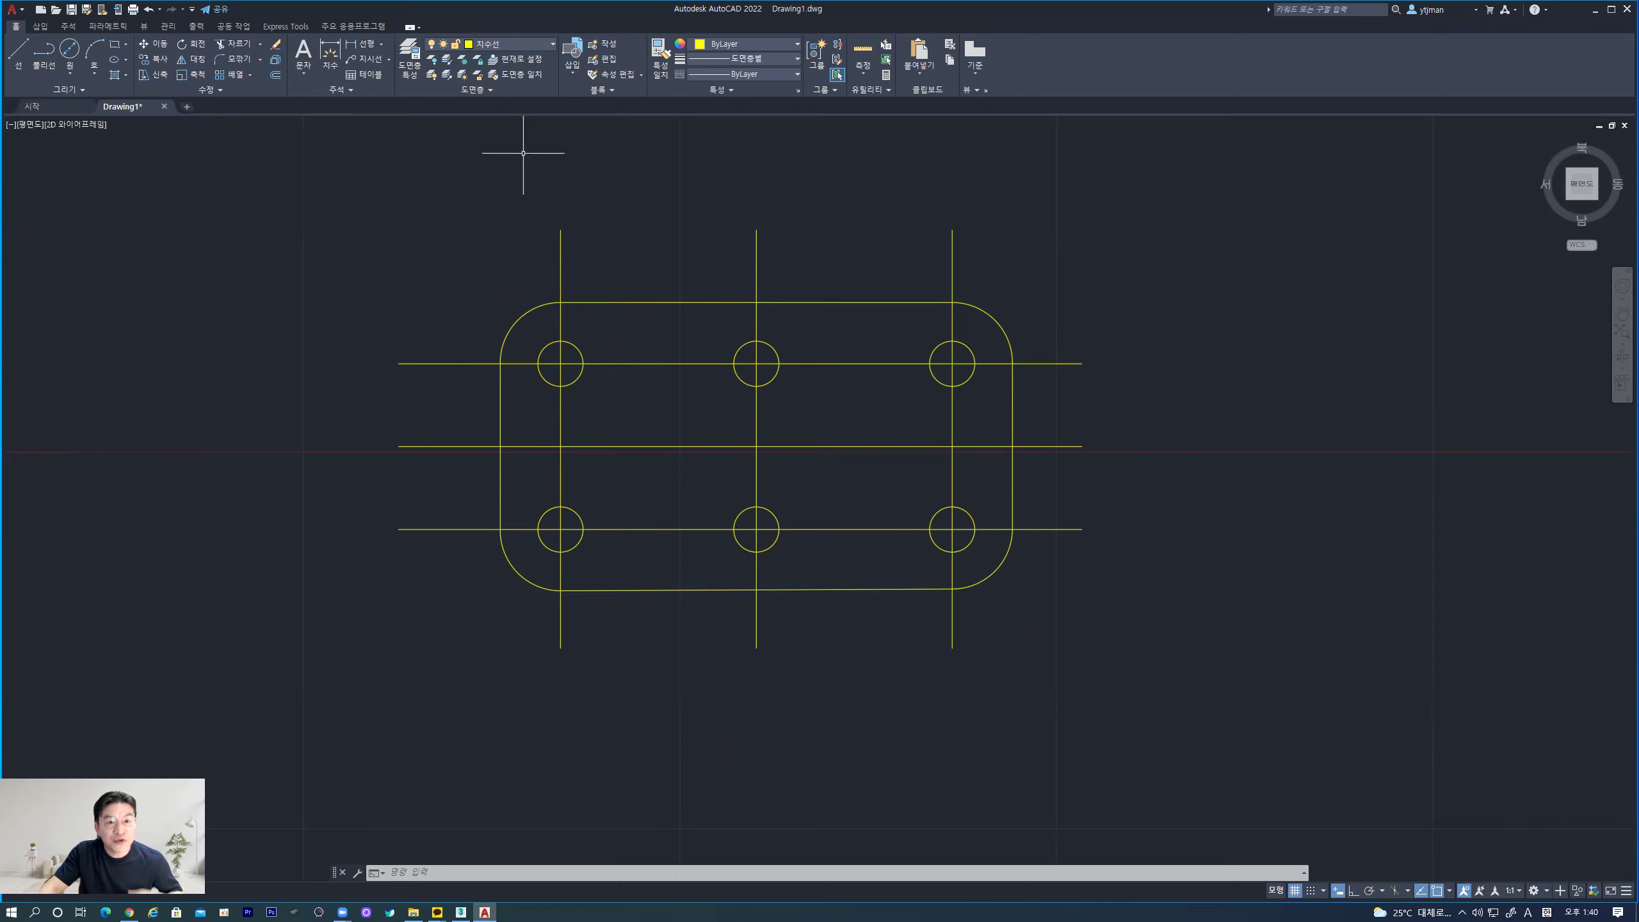
left_click(641, 303)
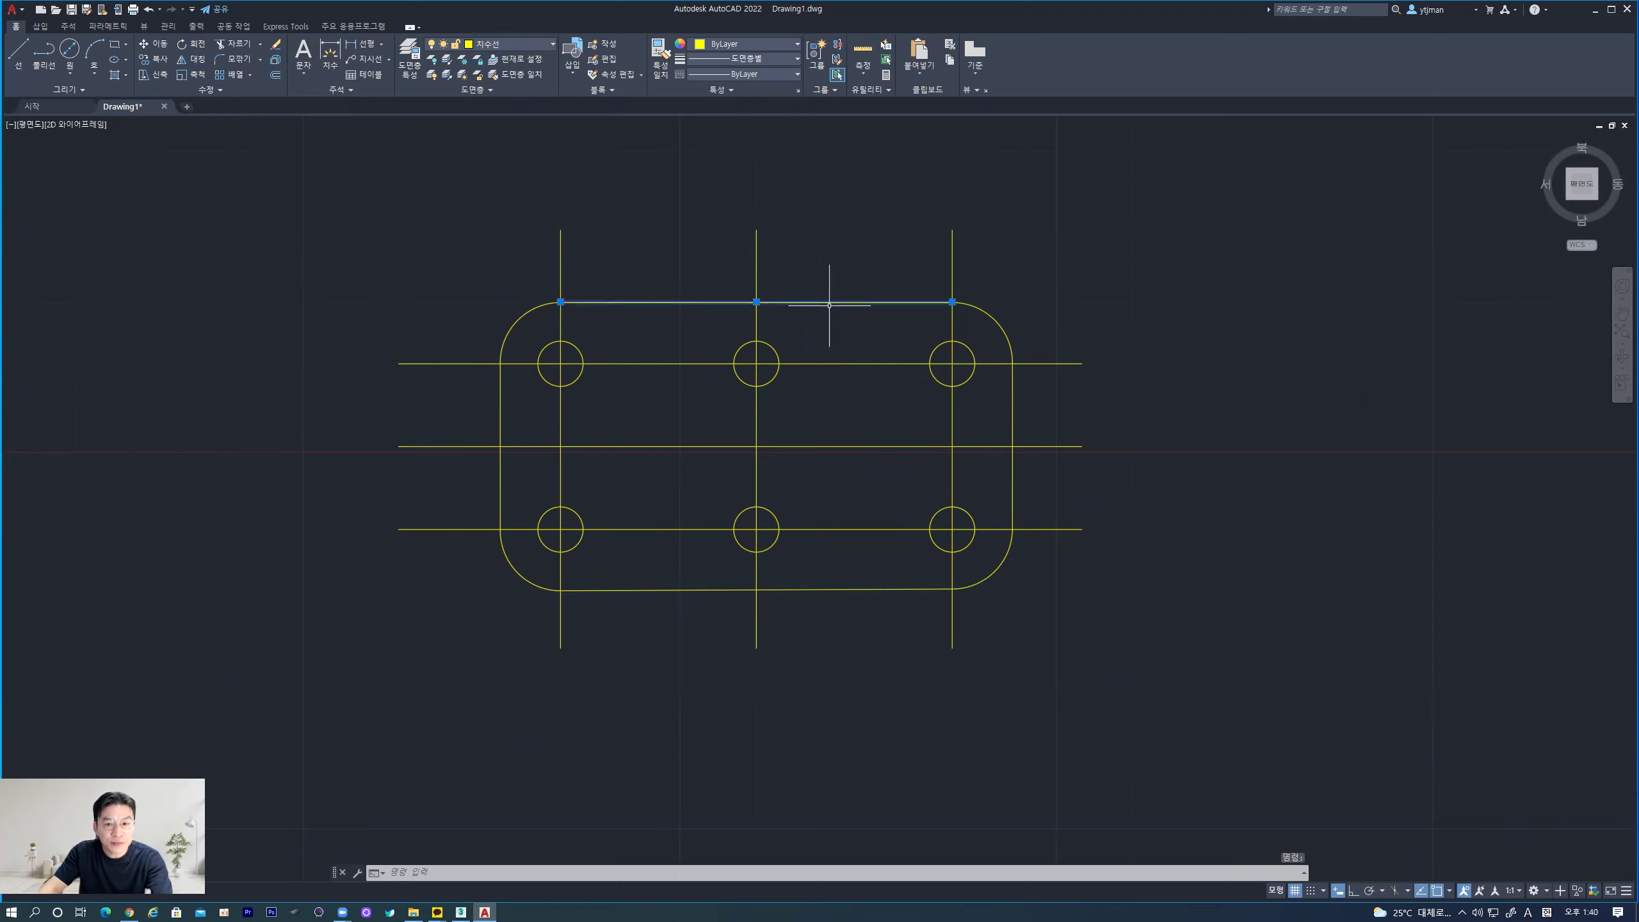
left_click(1000, 329)
left_click(1012, 413)
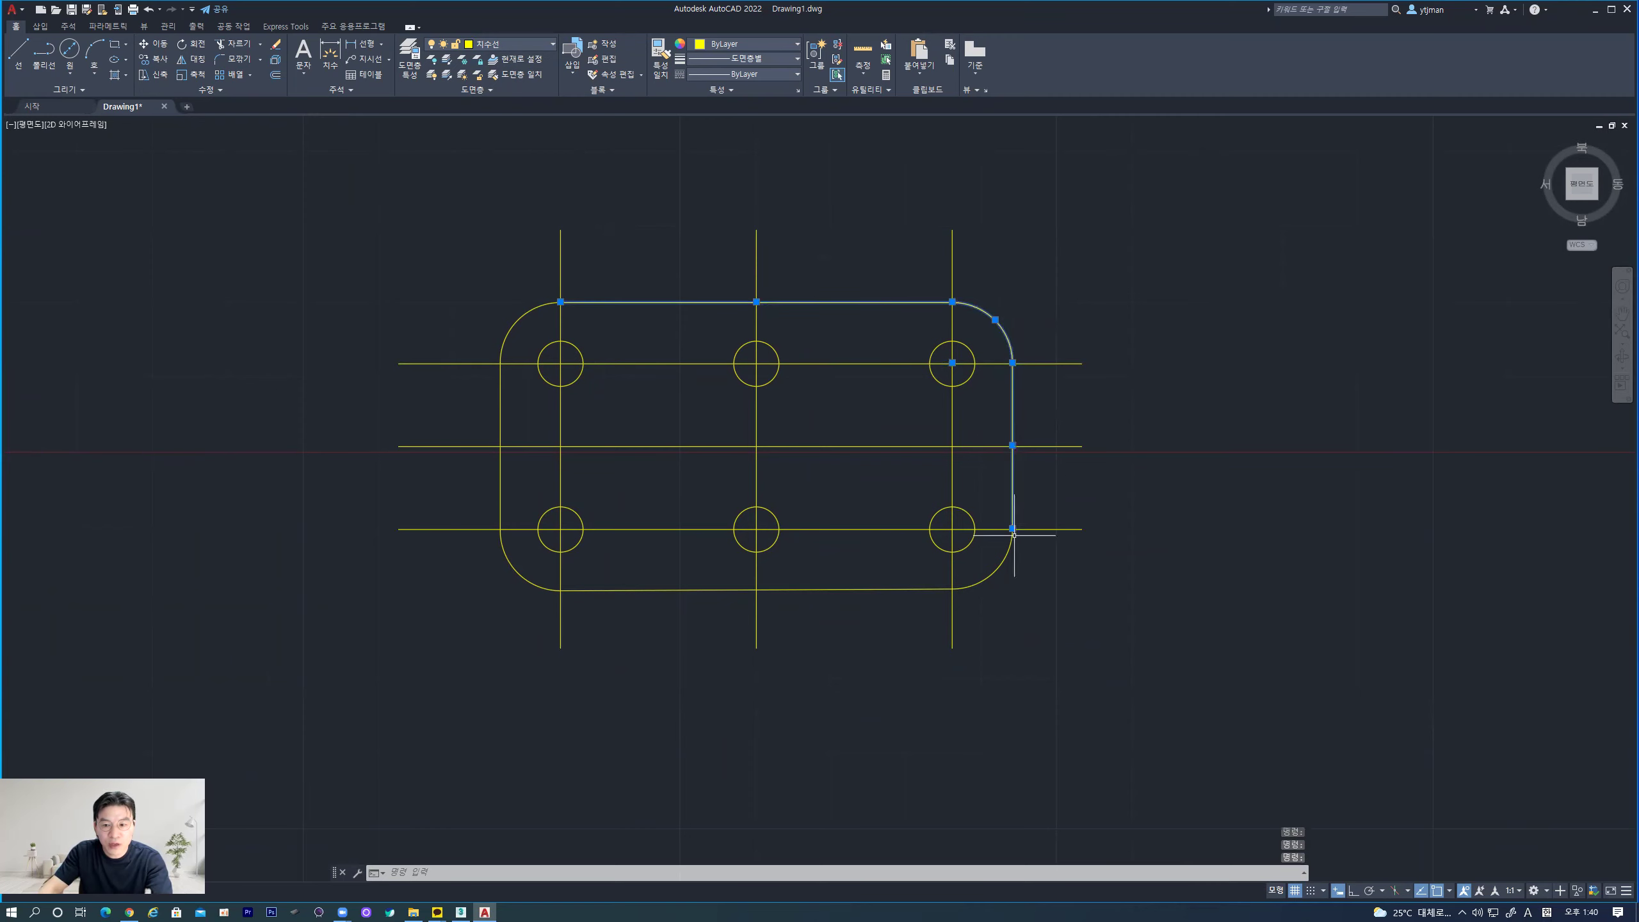
left_click(995, 571)
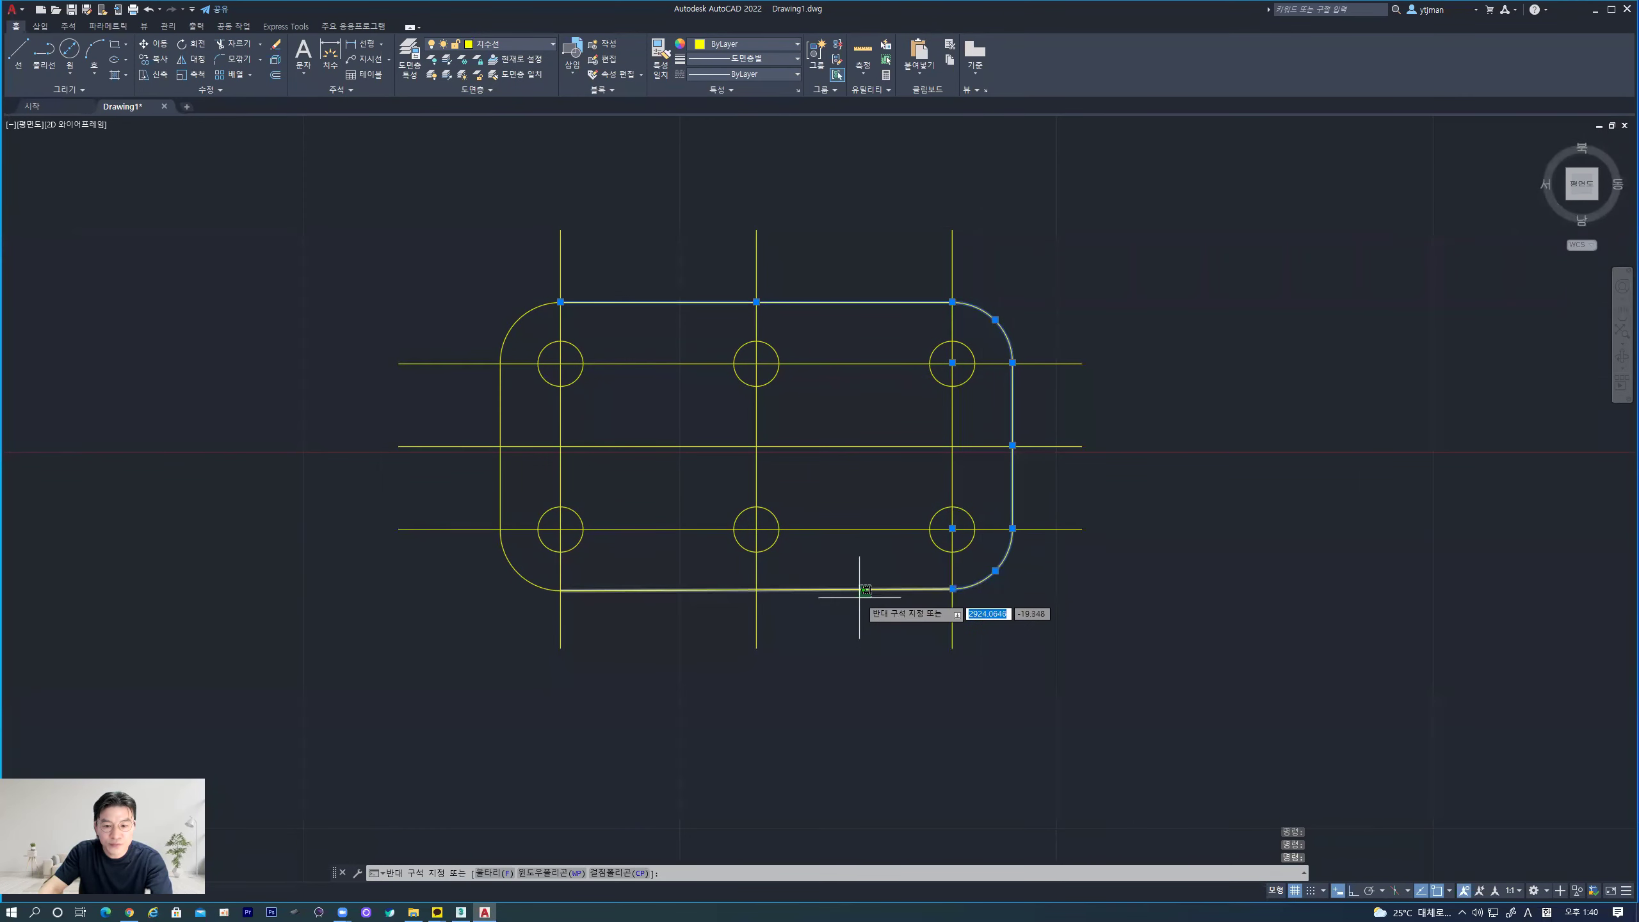
left_click(861, 634)
left_click(1121, 658)
left_click(490, 291)
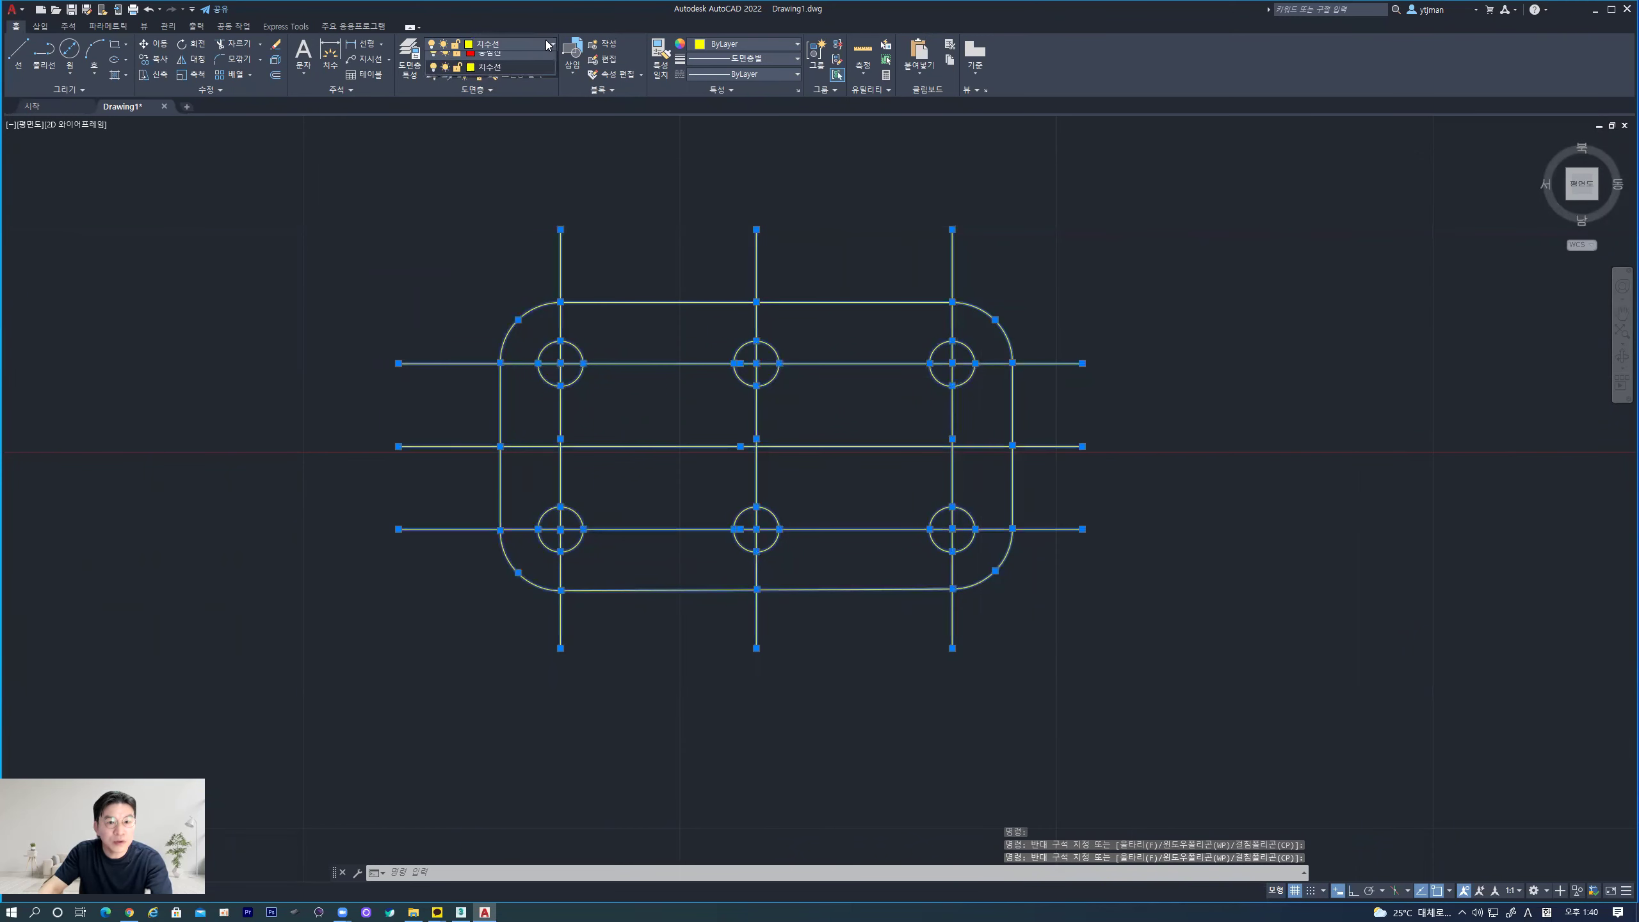
left_click(516, 44)
left_click(513, 90)
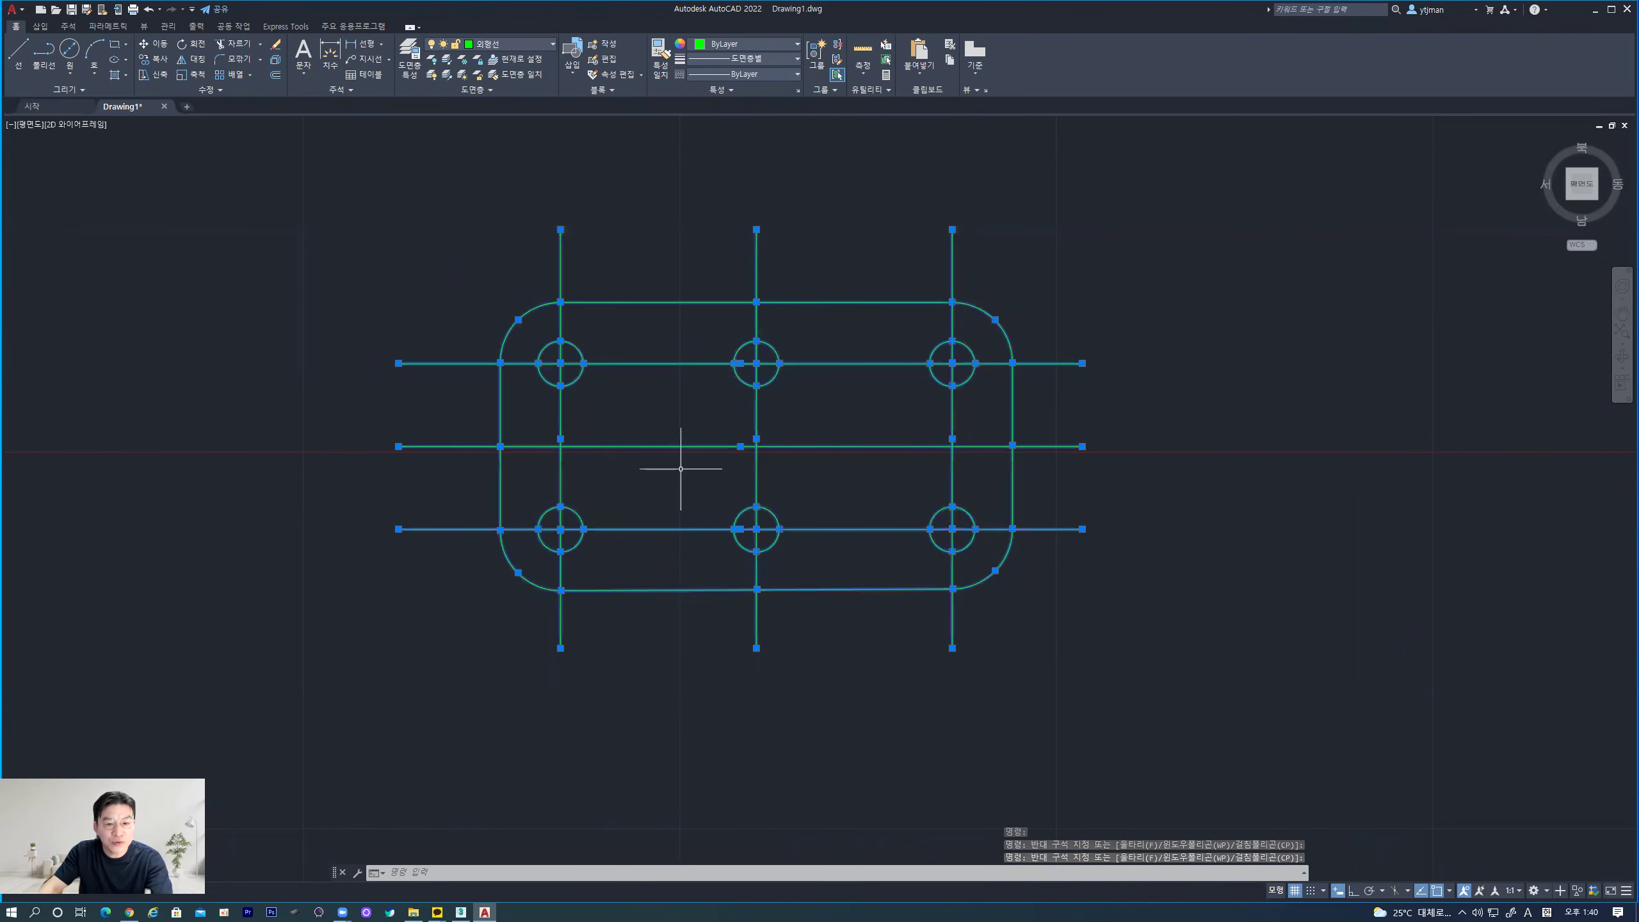
Step: Clear the selection and window-select the three vertical lines
left_click(674, 567)
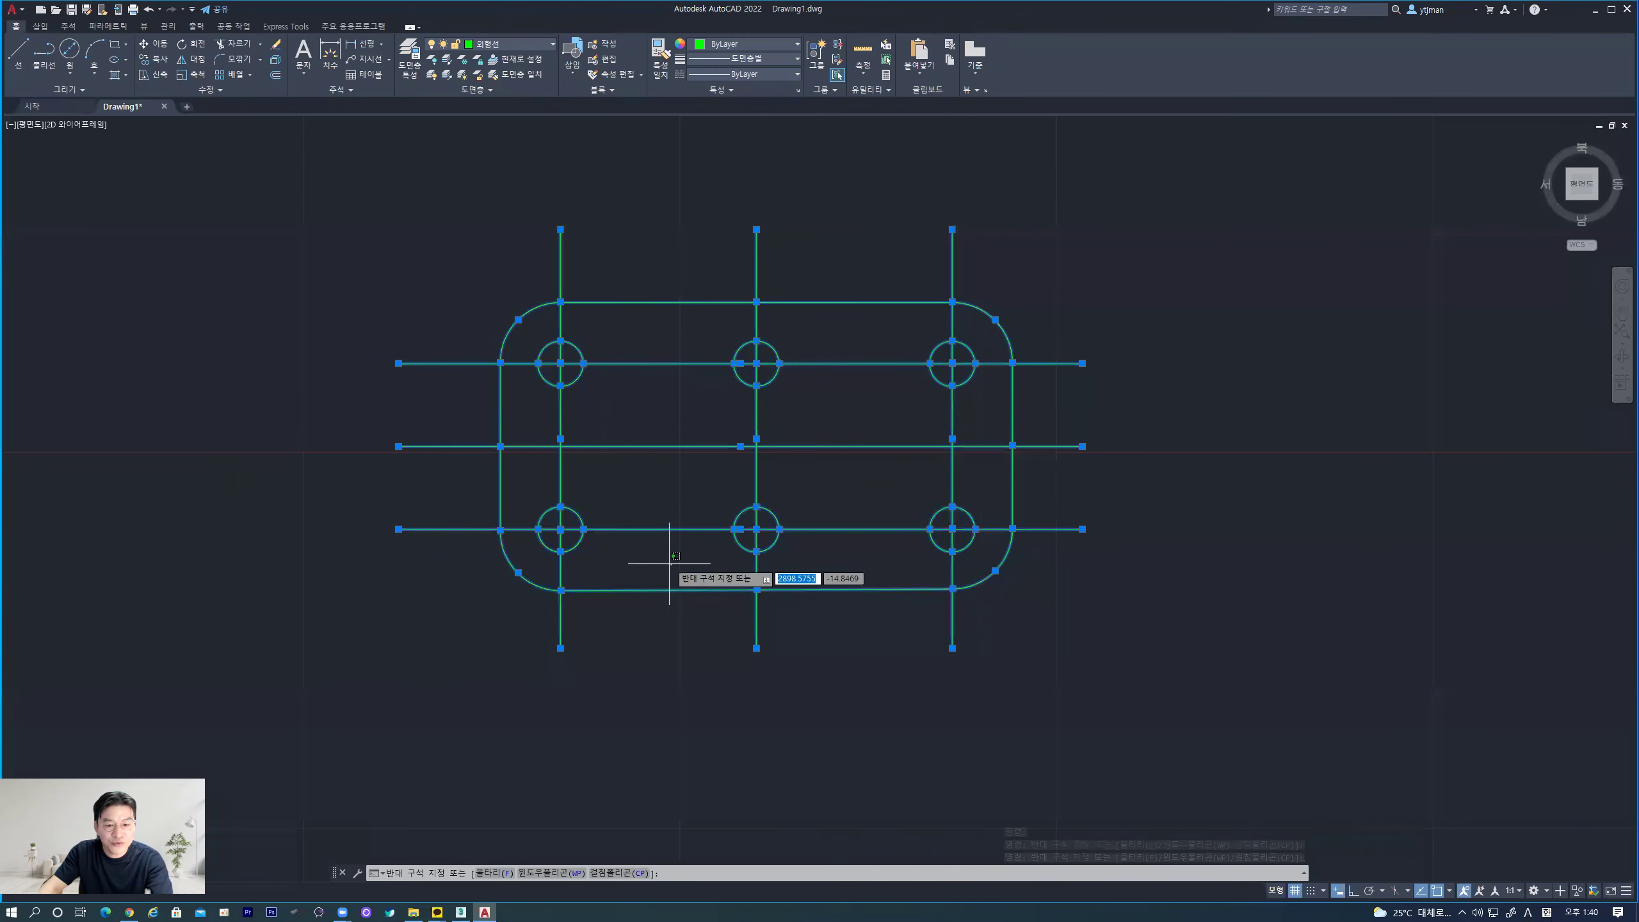
left_click(632, 332)
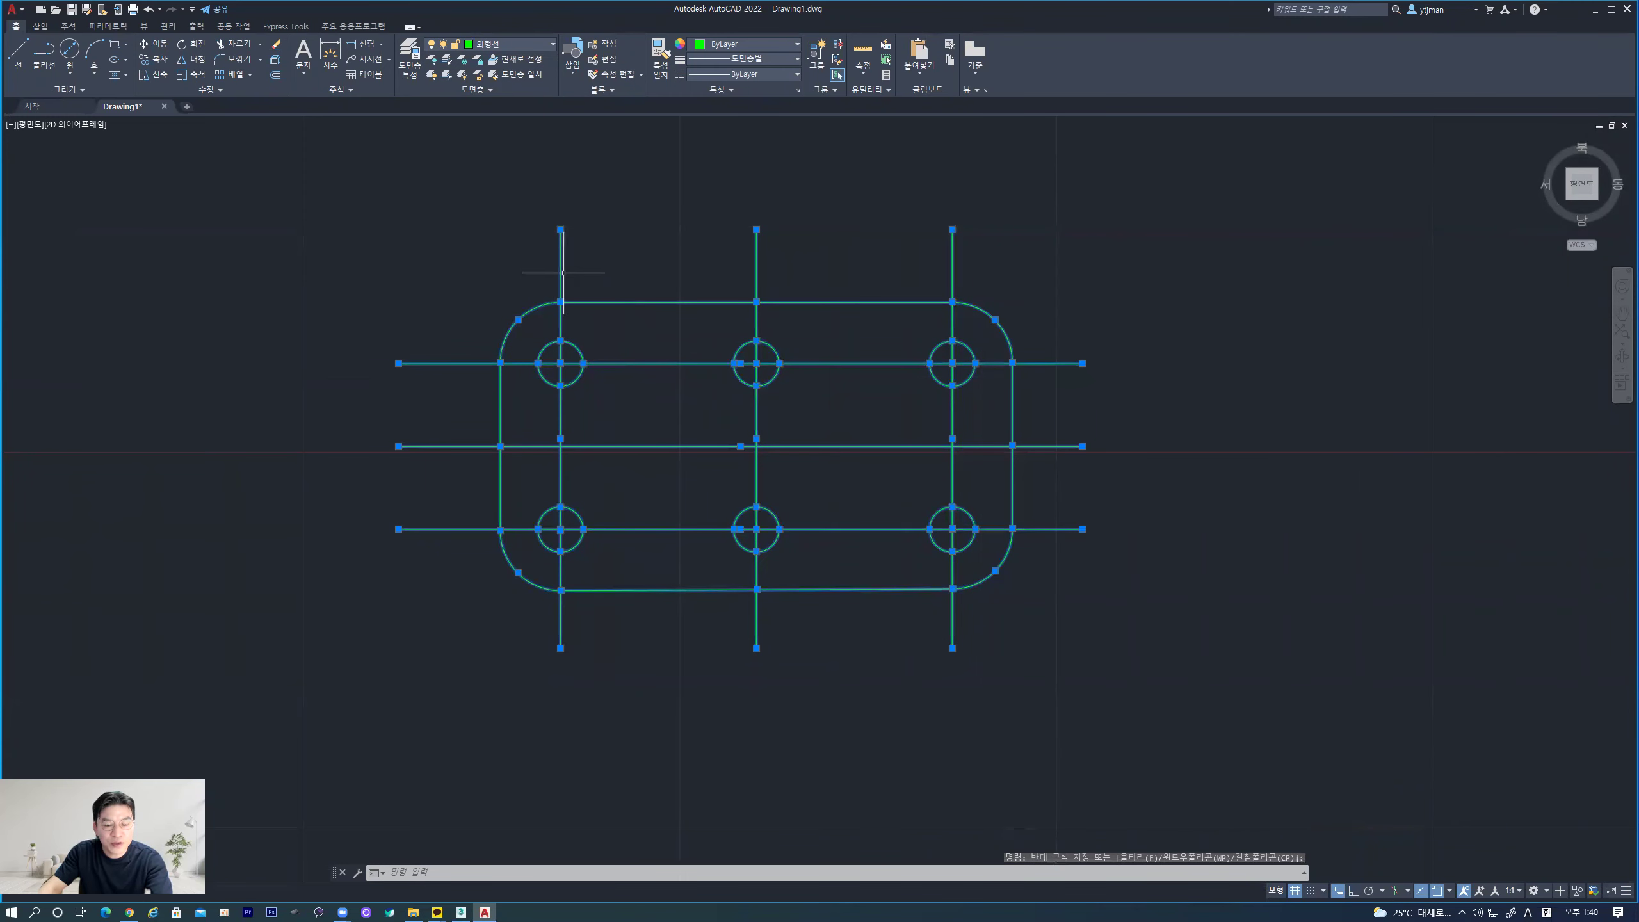
key("Escape")
left_click_drag(452, 239, 968, 258)
mouse_move(1100, 257)
left_mouse_down()
mouse_move(566, 205)
mouse_move(368, 247)
left_mouse_up()
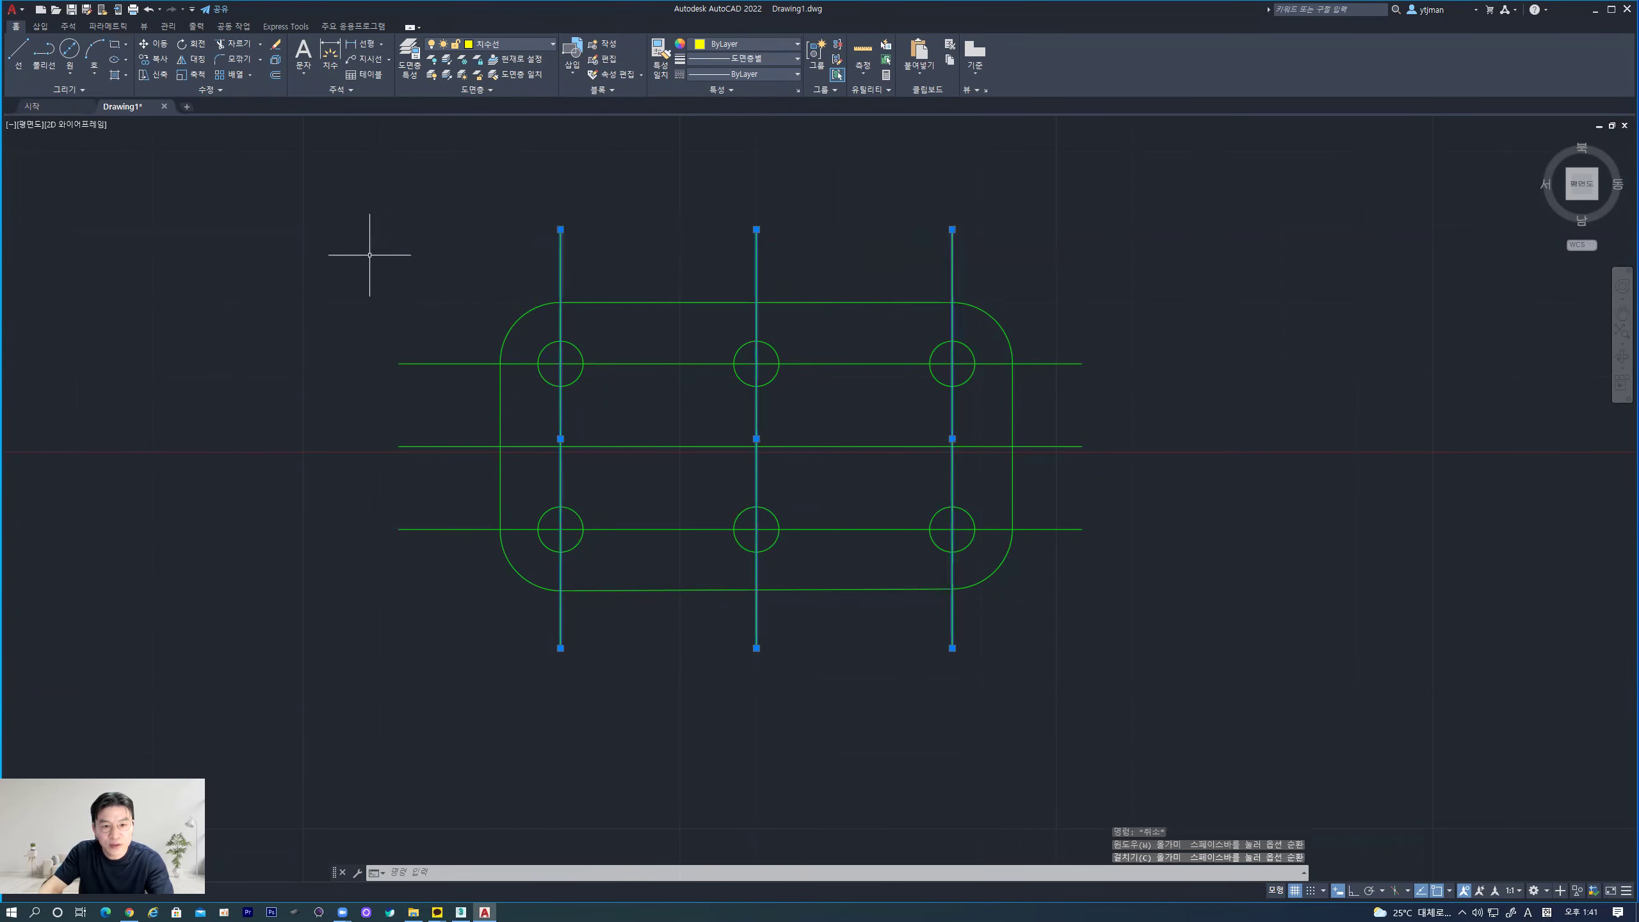
left_click(1239, 639)
Step: Add the three horizontal lines and move all six lines onto the red 중심선 layer
left_click_drag(1239, 639, 1043, 323)
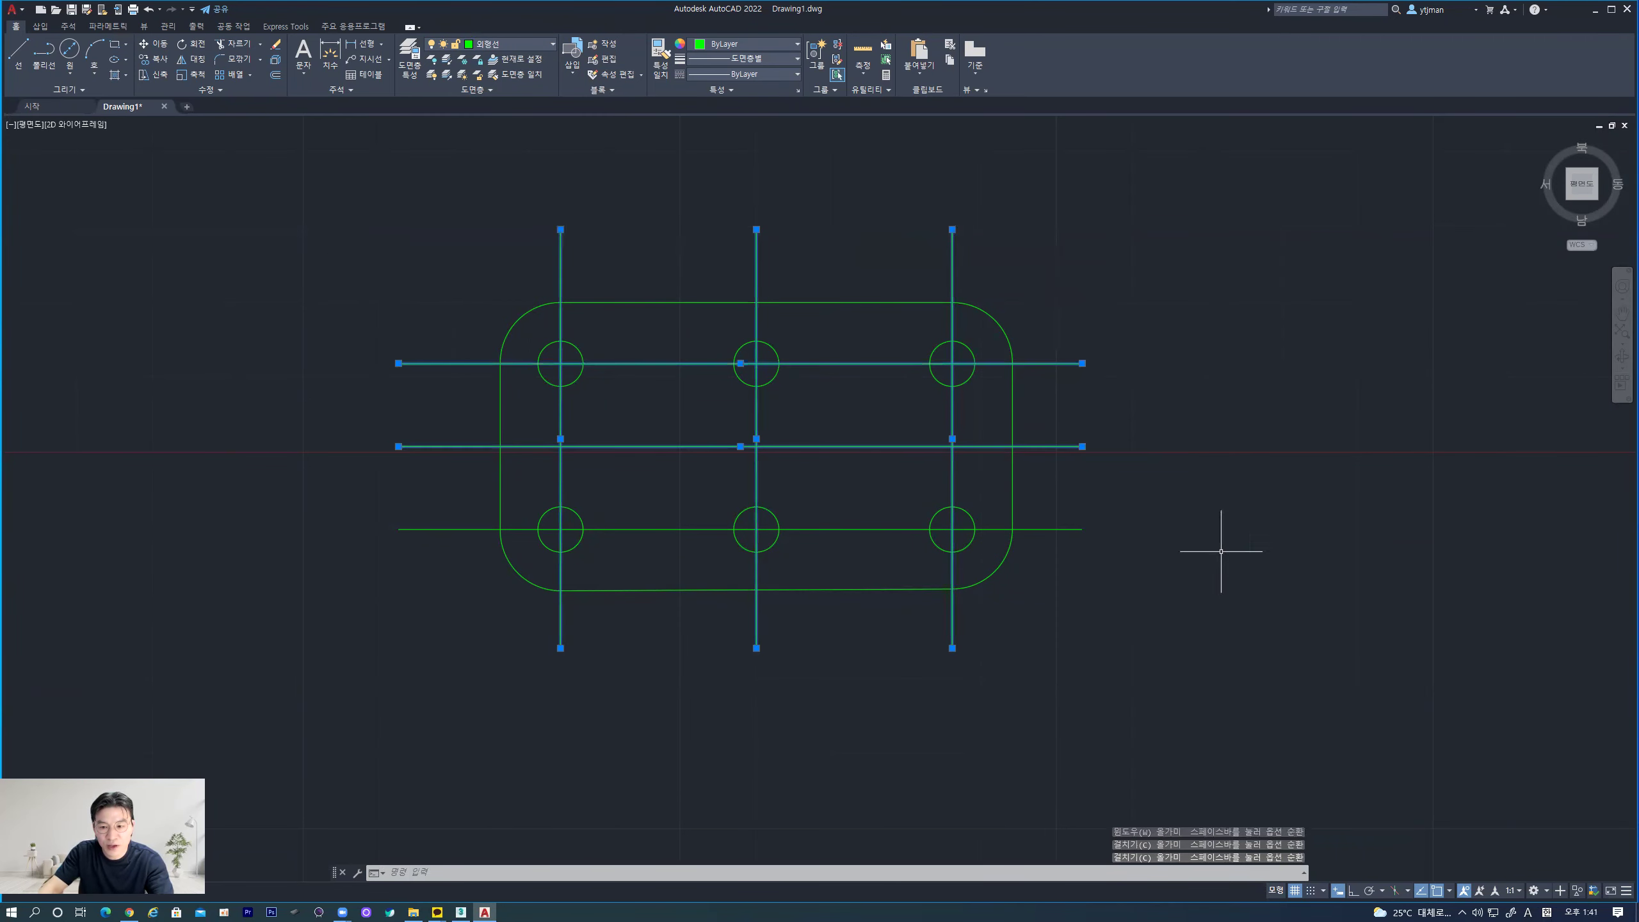
left_click_drag(1213, 672, 1113, 460)
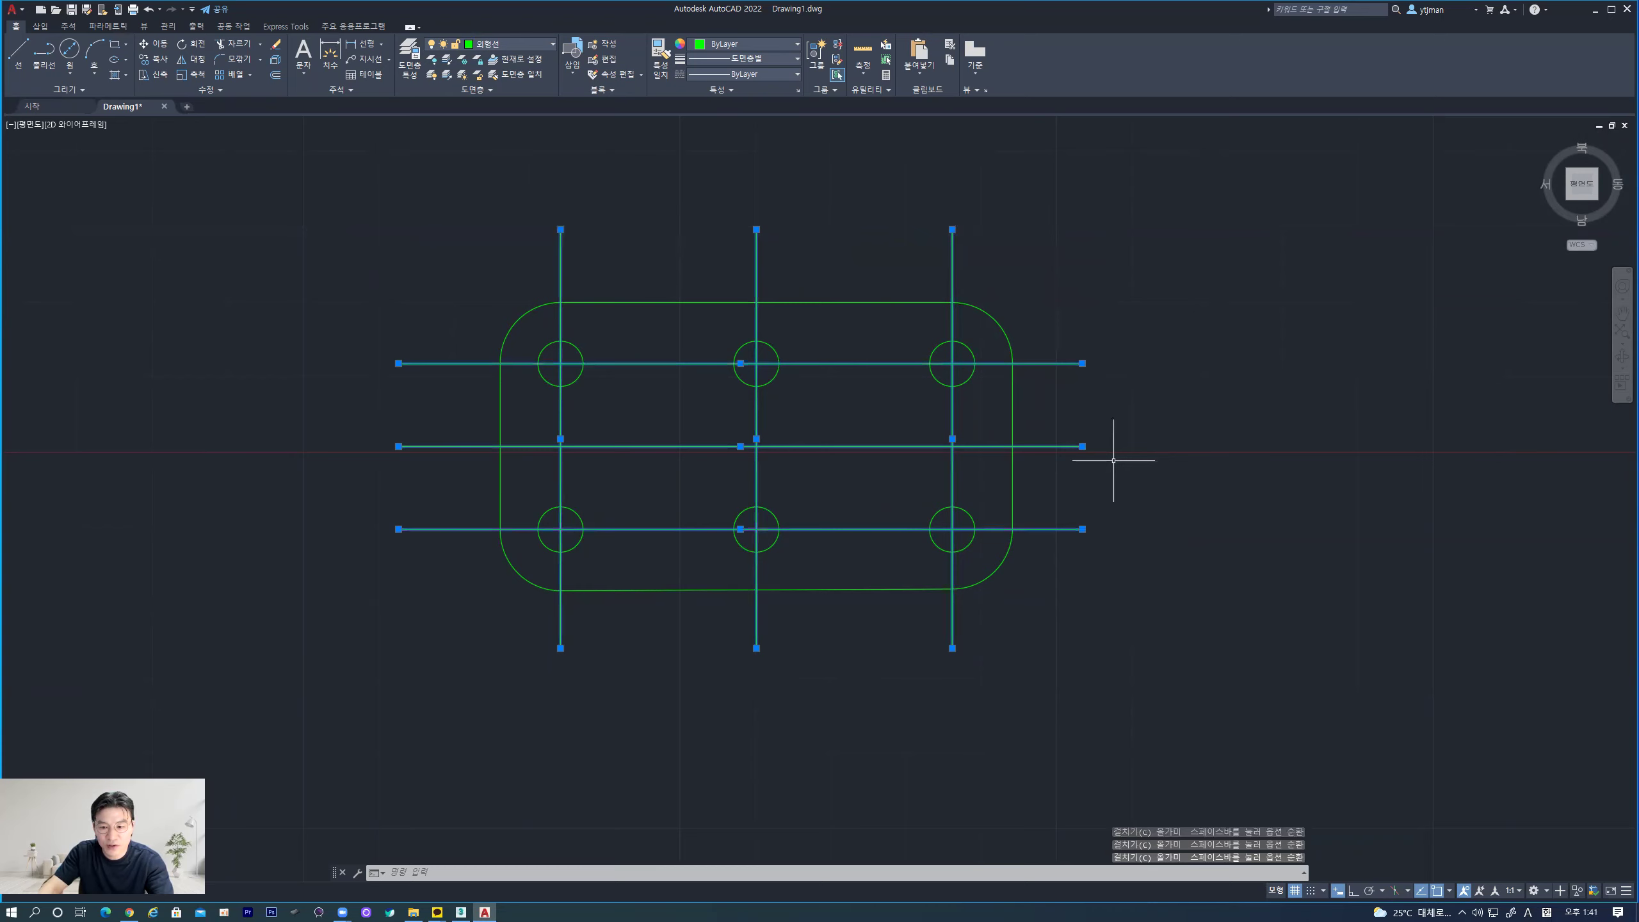
left_click(553, 45)
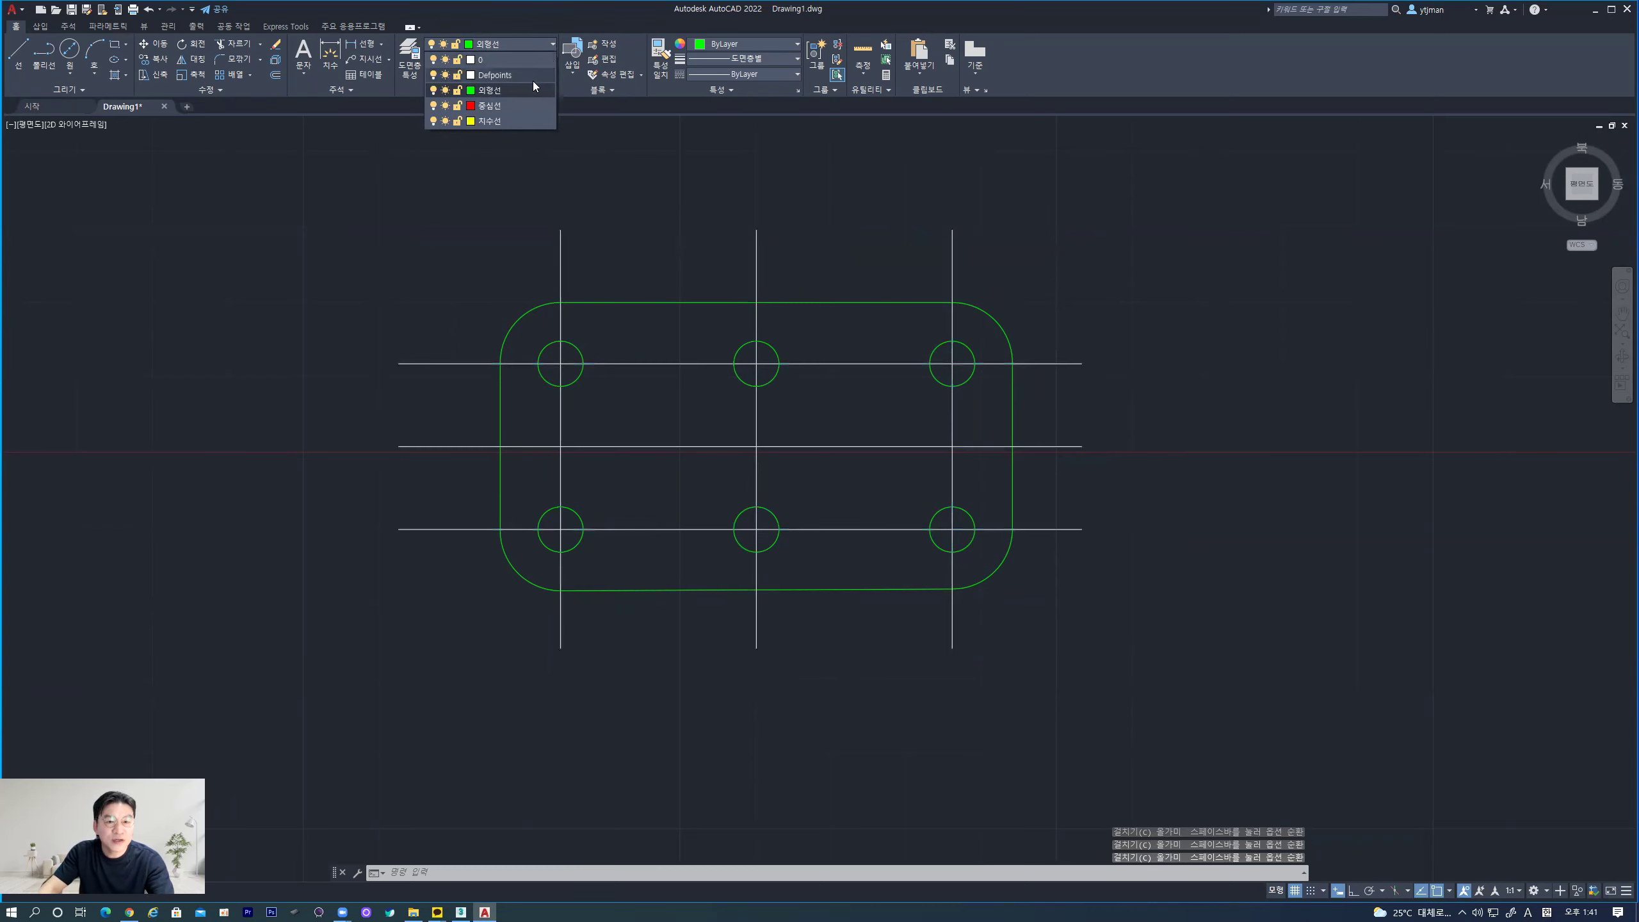
left_click(514, 110)
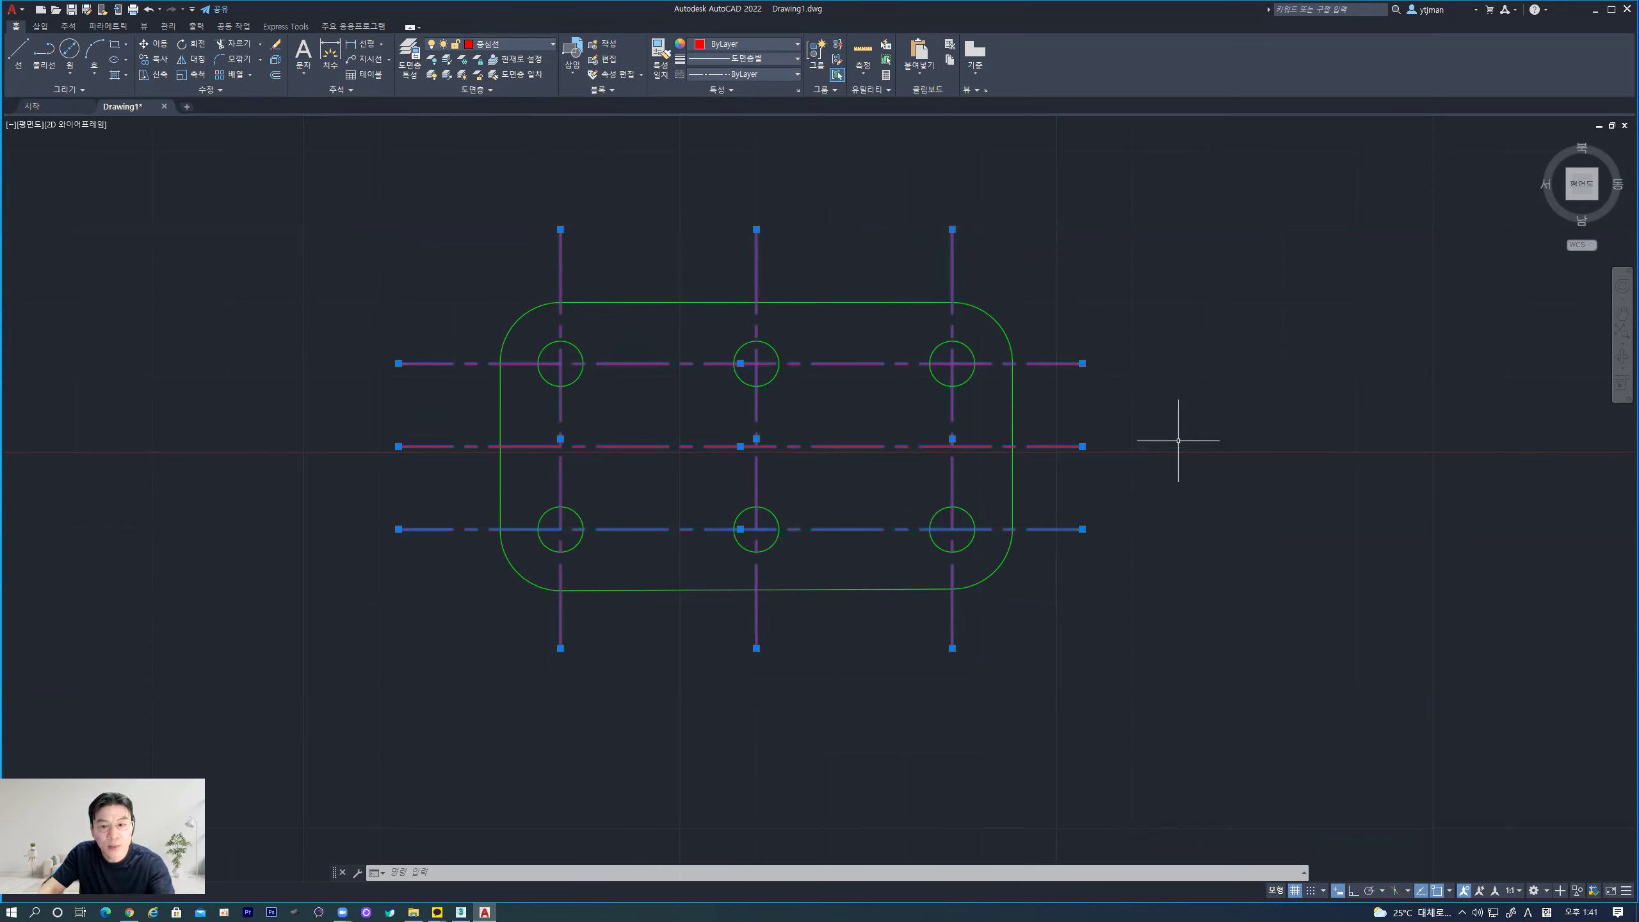
key("Escape")
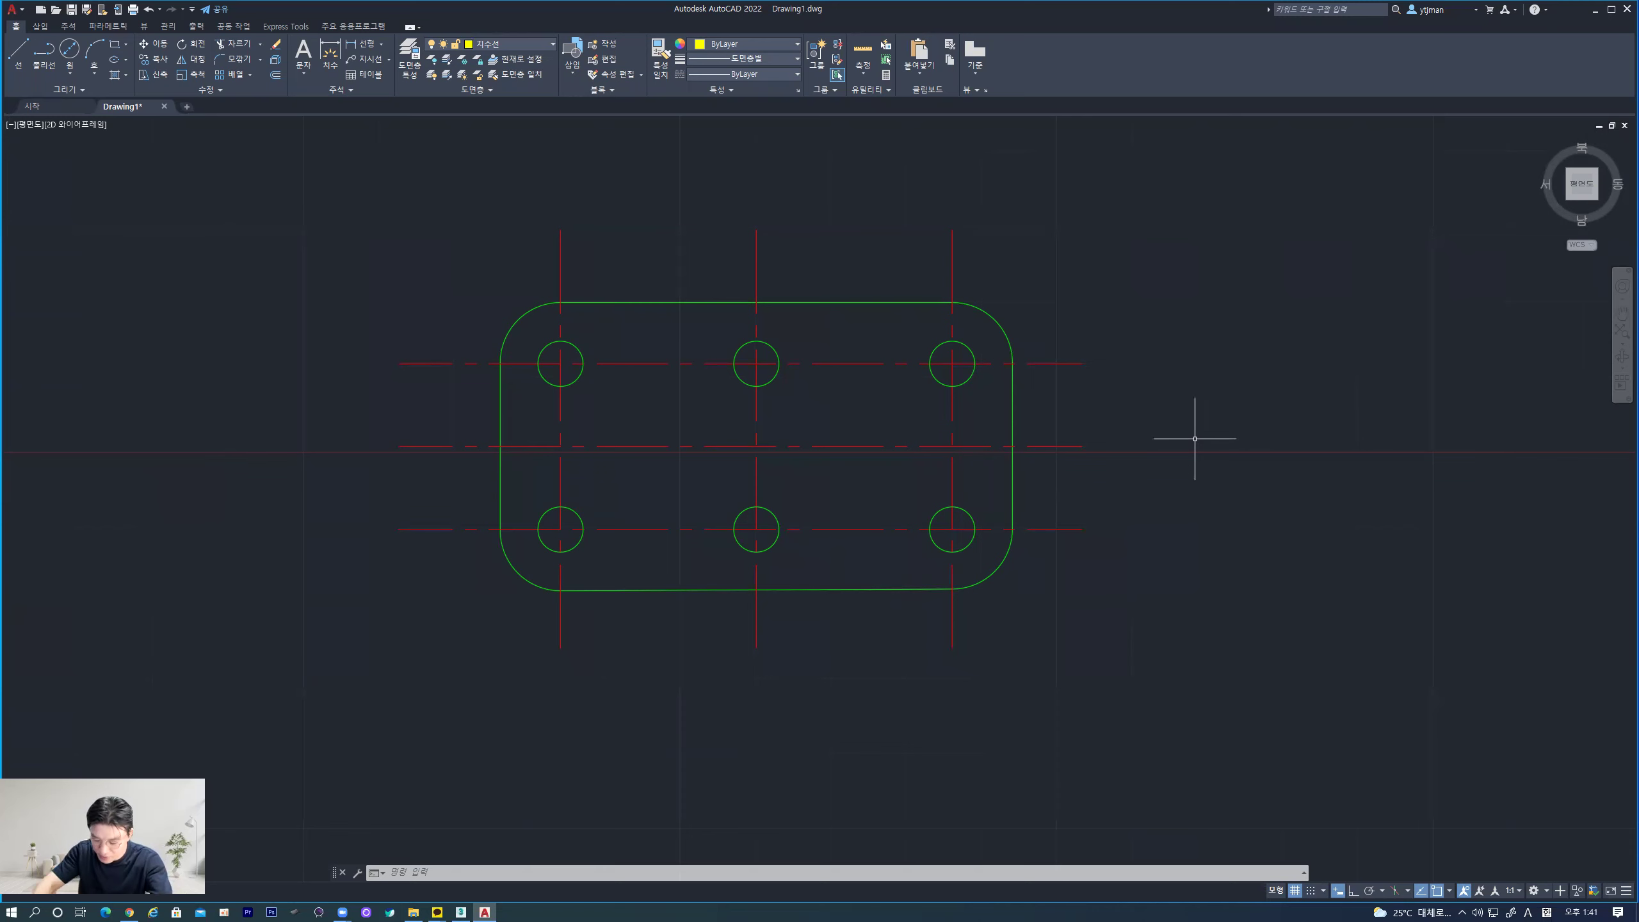
Step: Right of the plate, draw a 26-unit side, a 50-unit horizontal base and a rising right side
middle_click_drag(1116, 456, 778, 439)
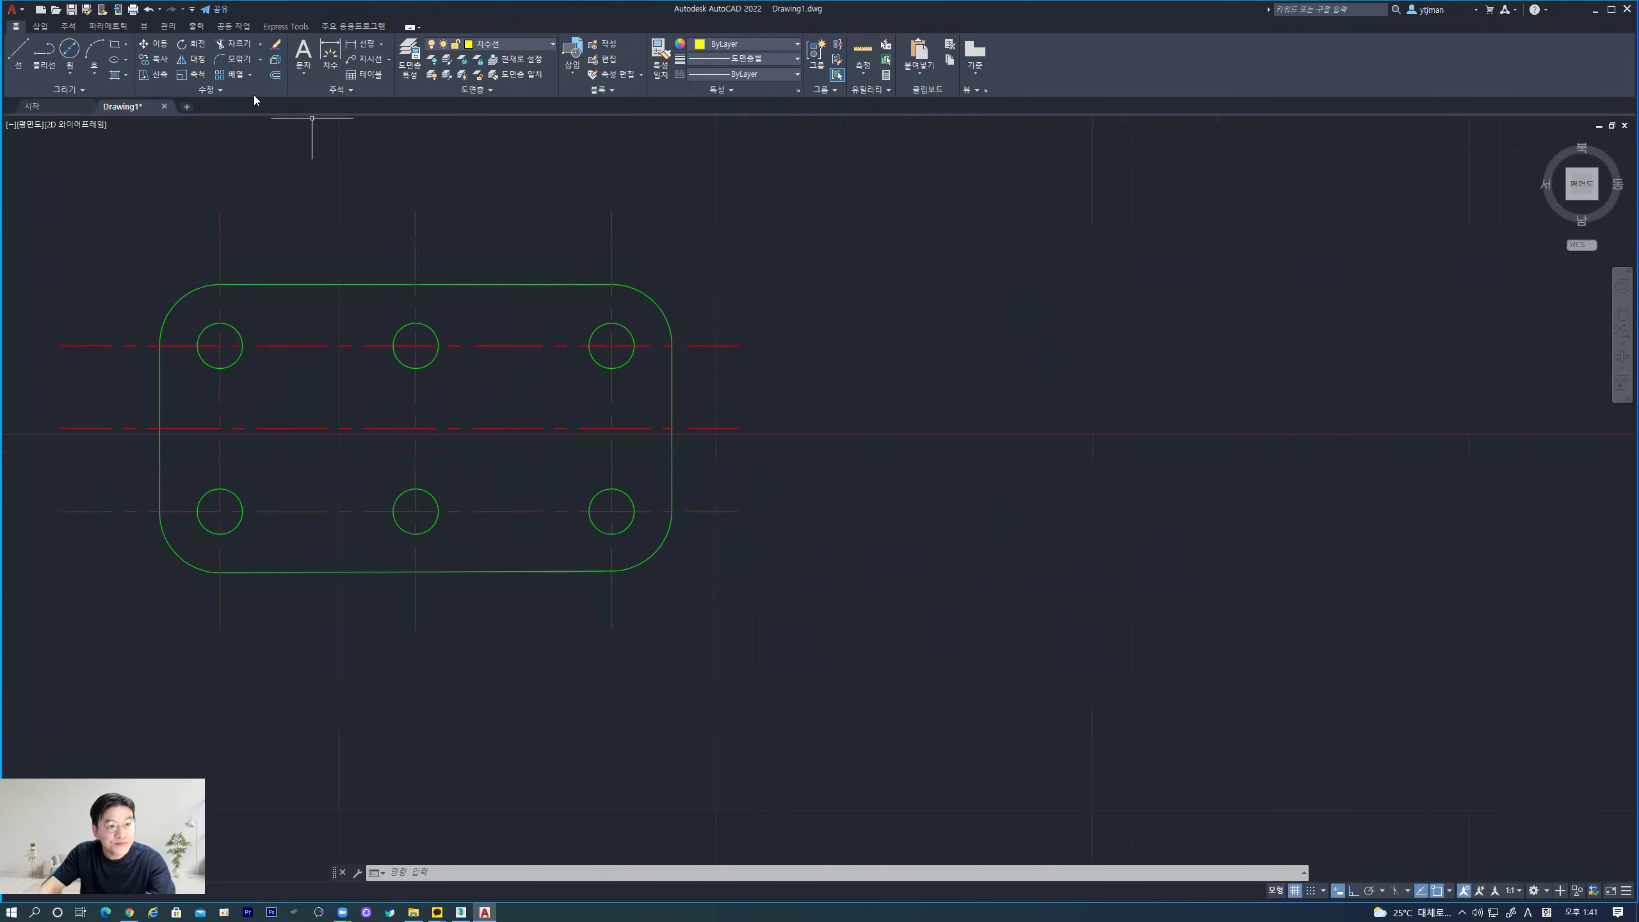
left_click(18, 51)
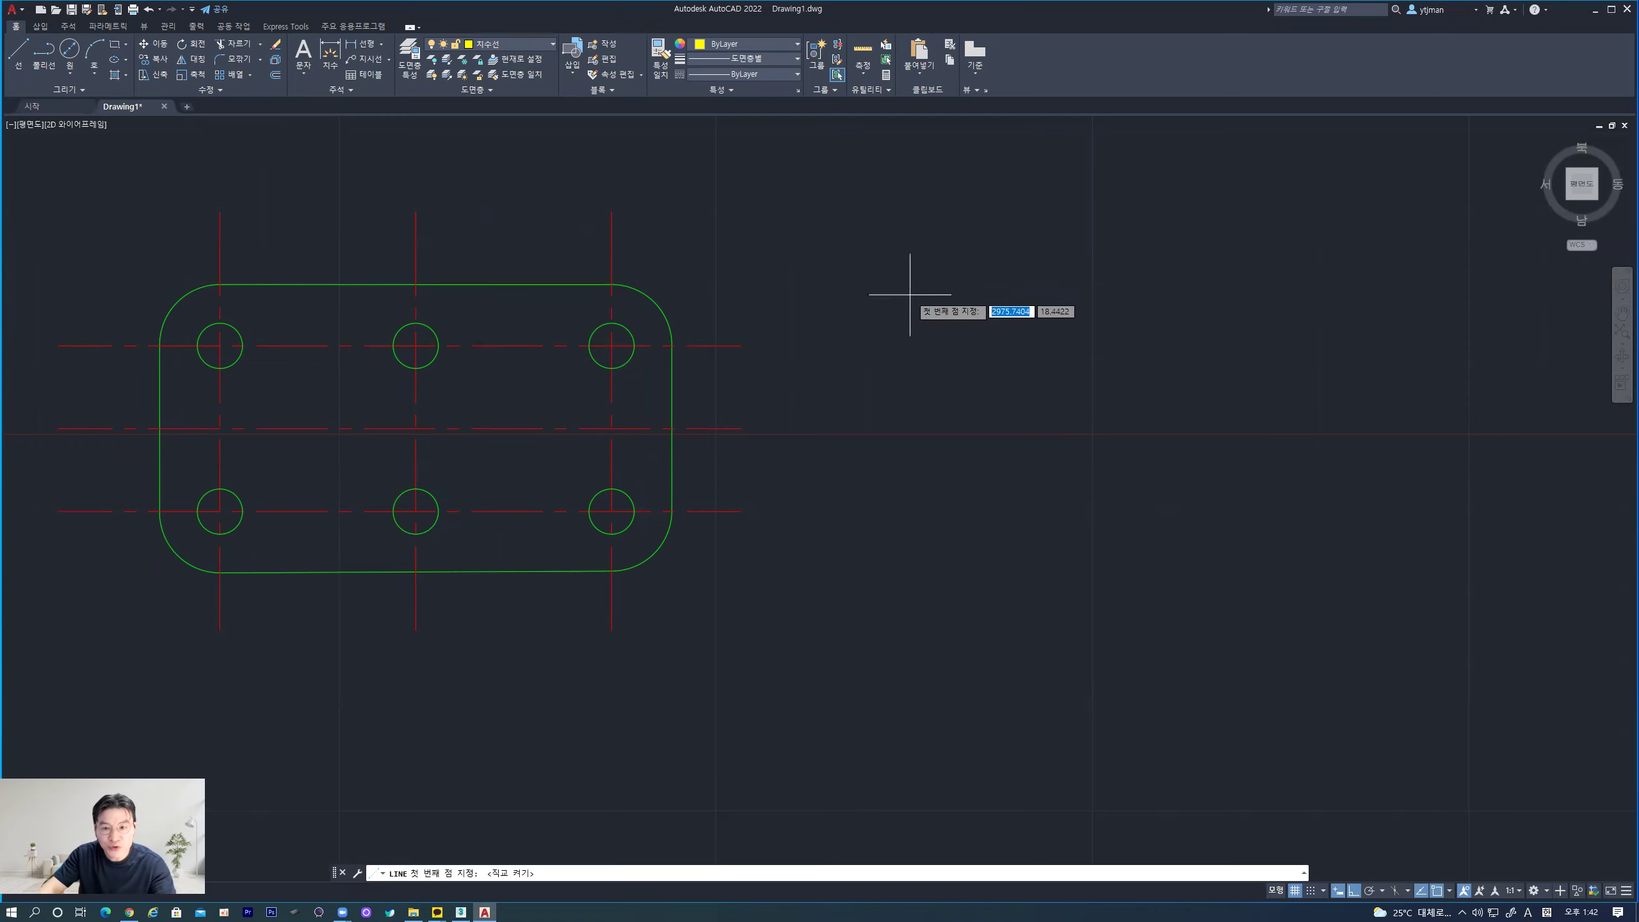
left_click(912, 286)
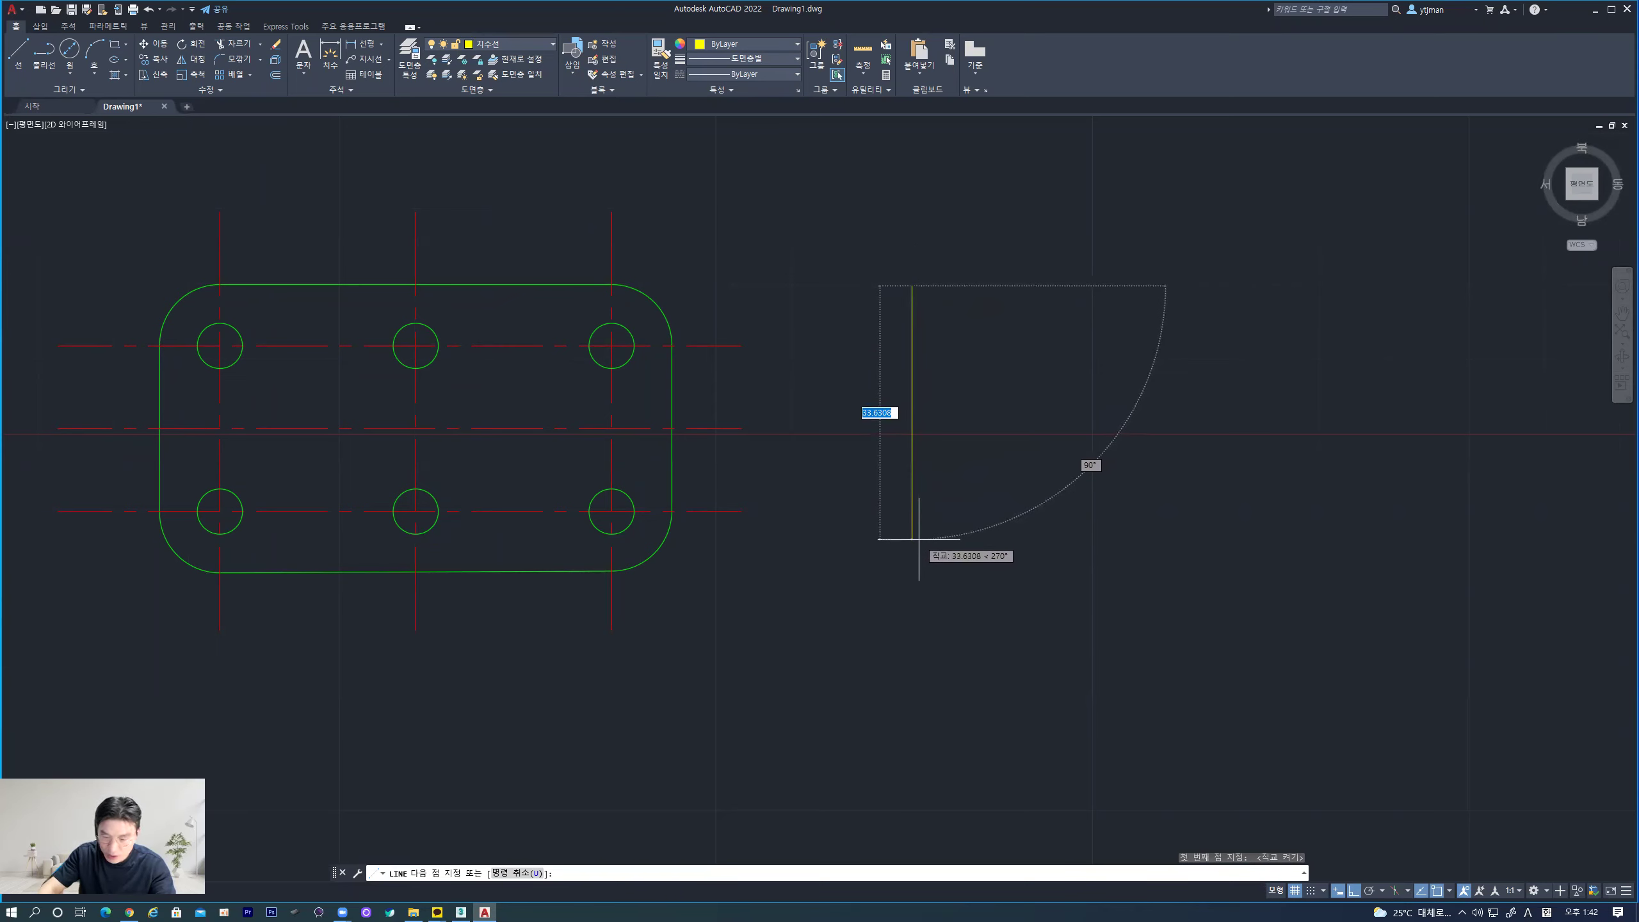
type("26")
key("Return")
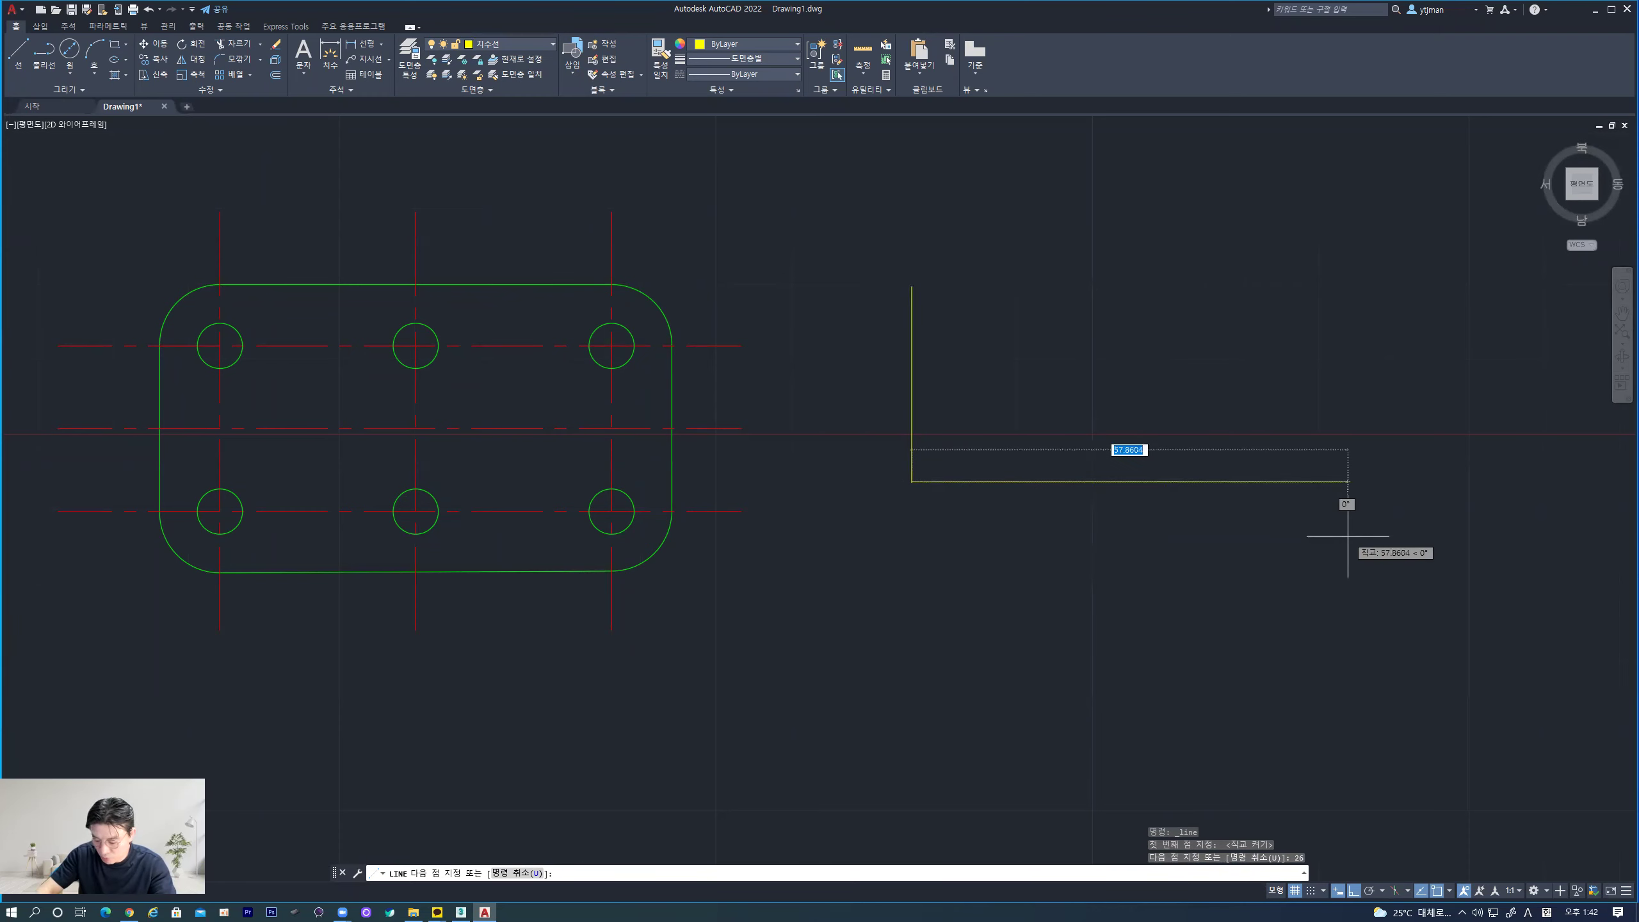
type("50")
key("Return")
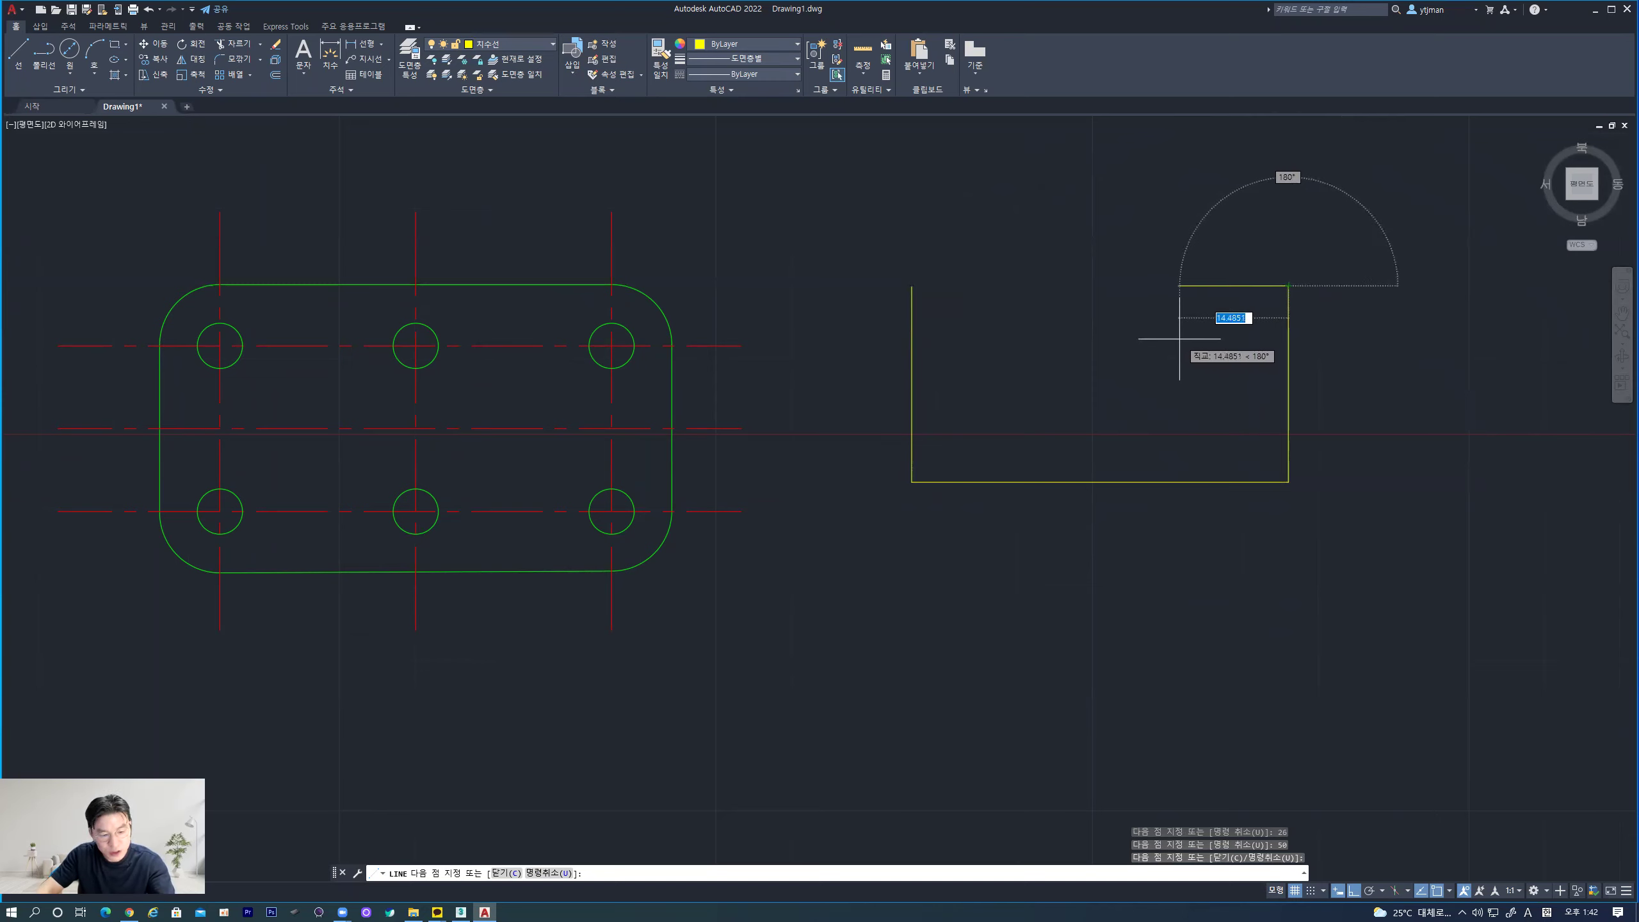
key("Escape")
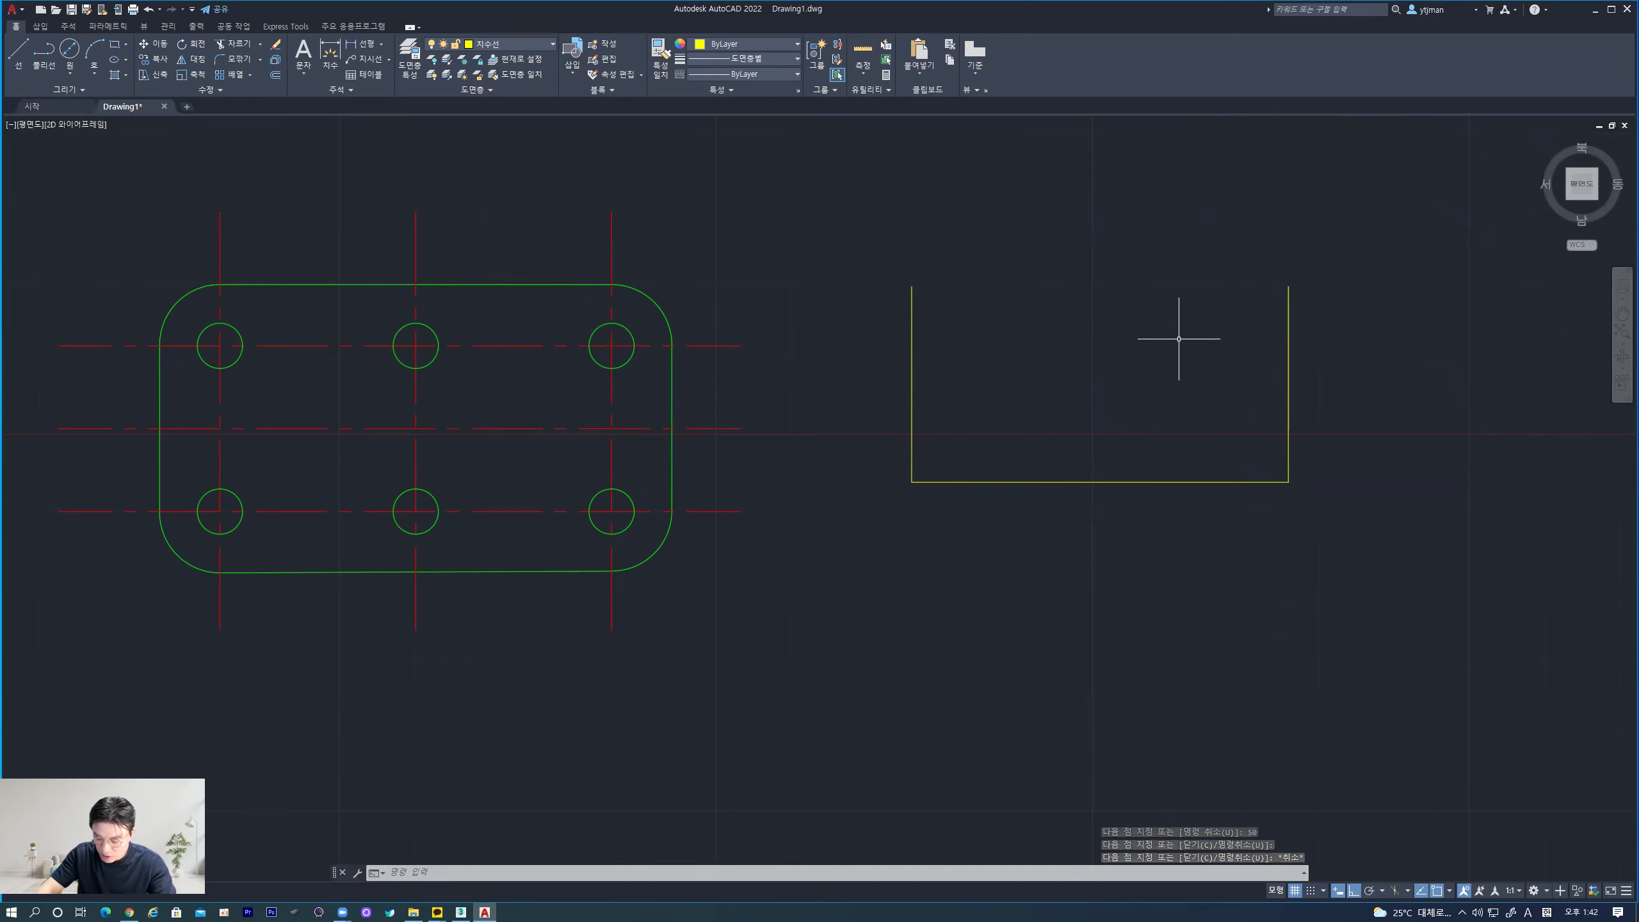
Step: Draw a diameter-20 yellow circle centred on the top endpoint of the U-shape's left line
left_click(71, 73)
left_click(39, 95)
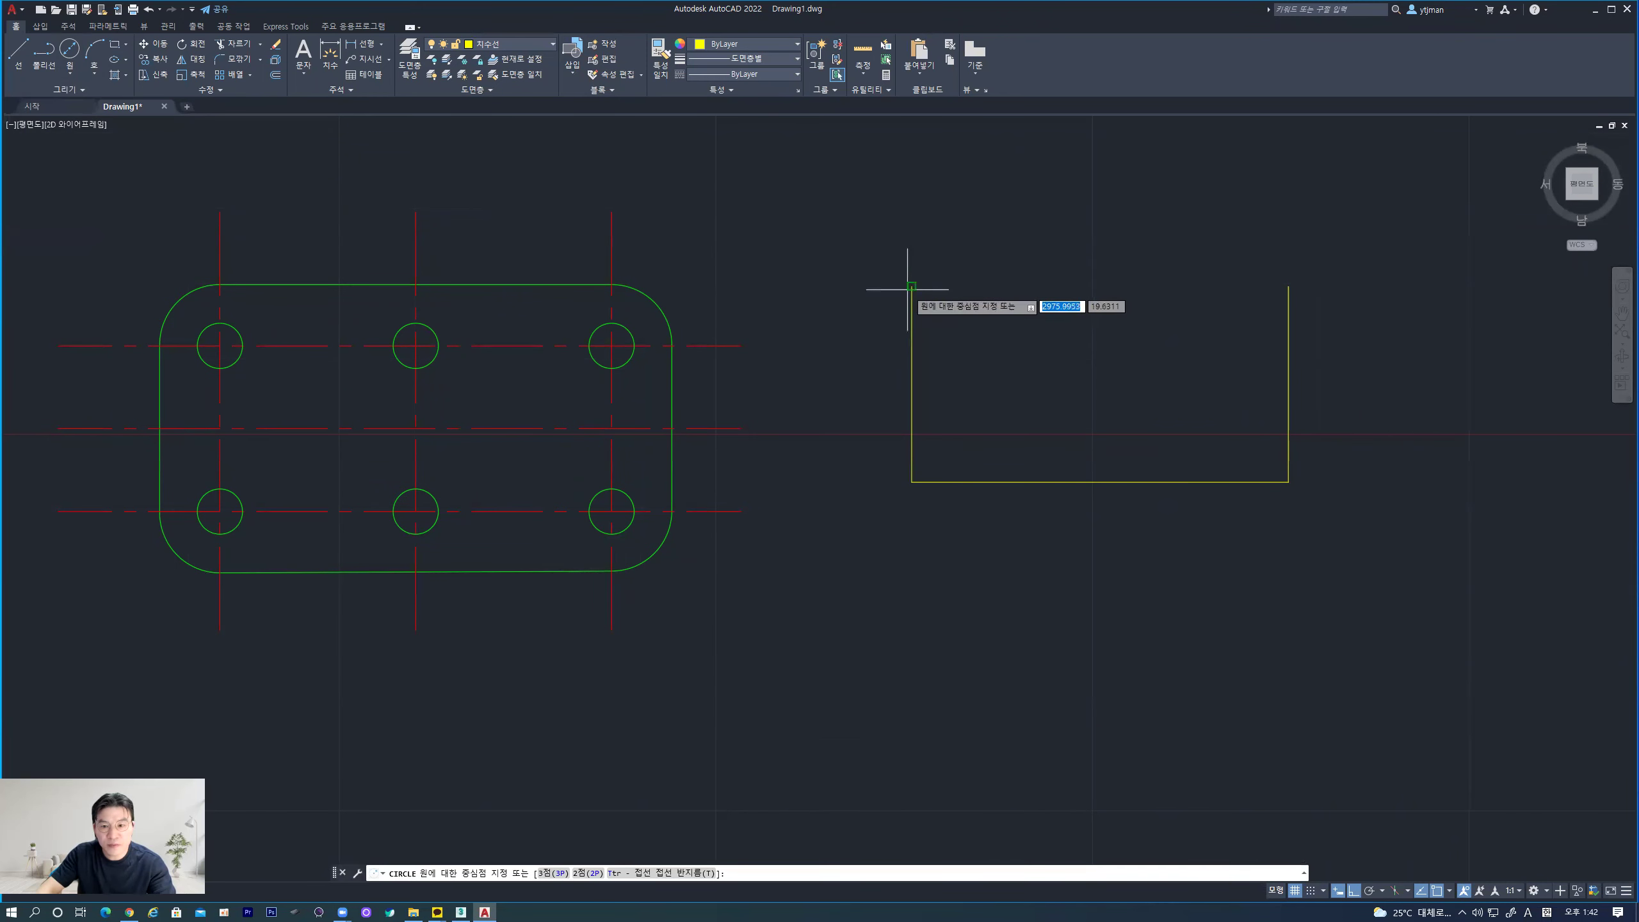
left_click(911, 287)
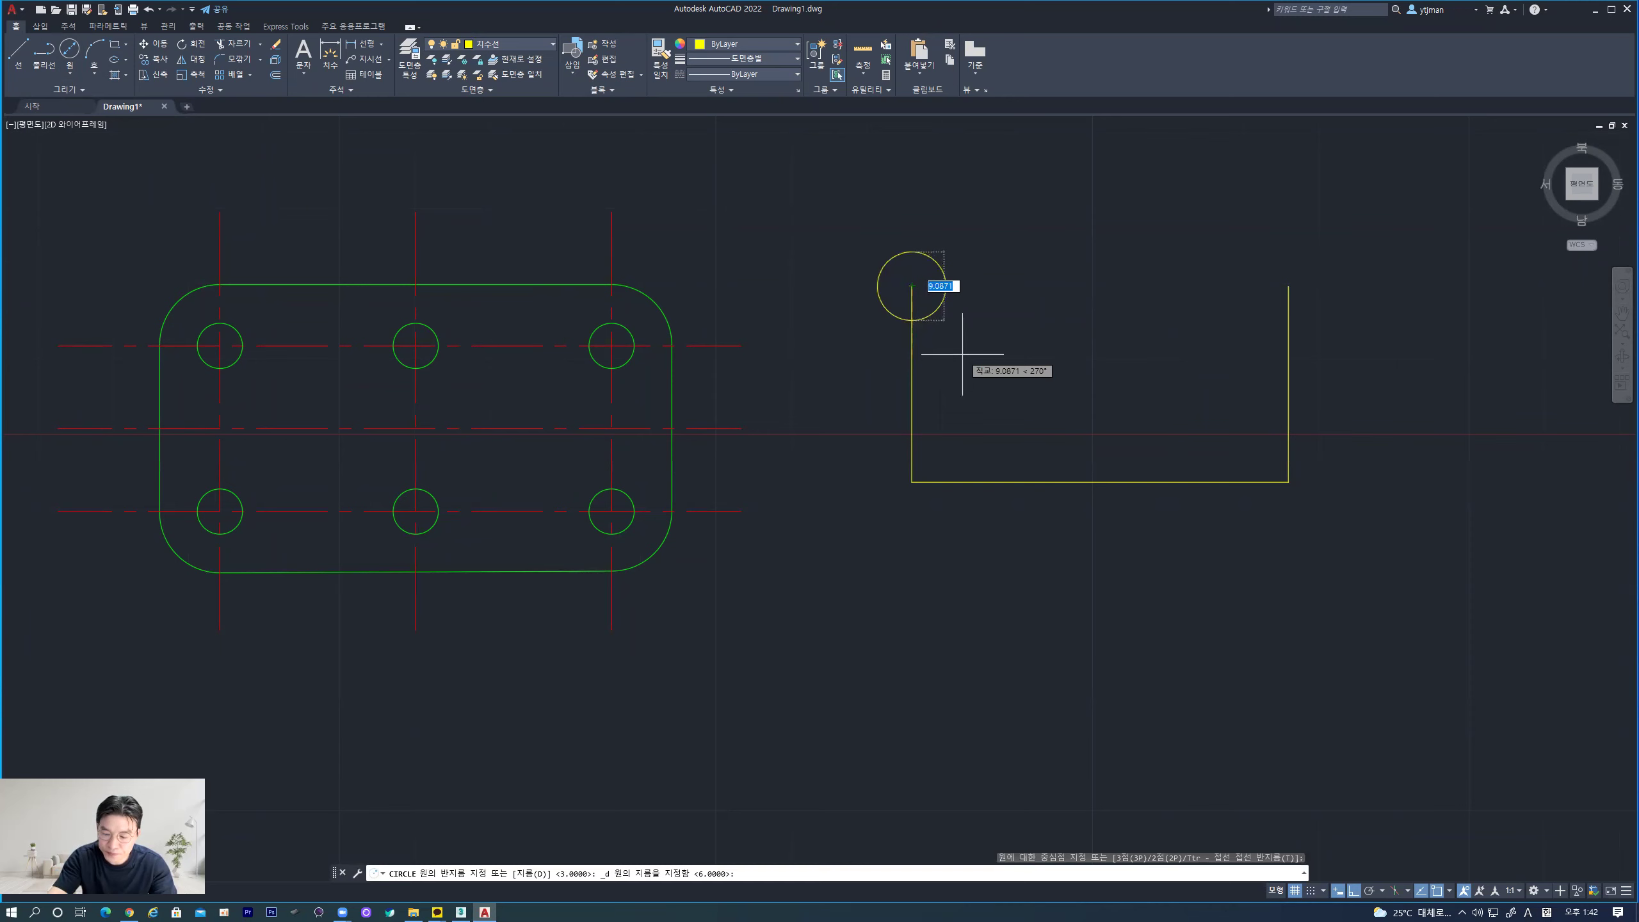
type("20")
key("Return")
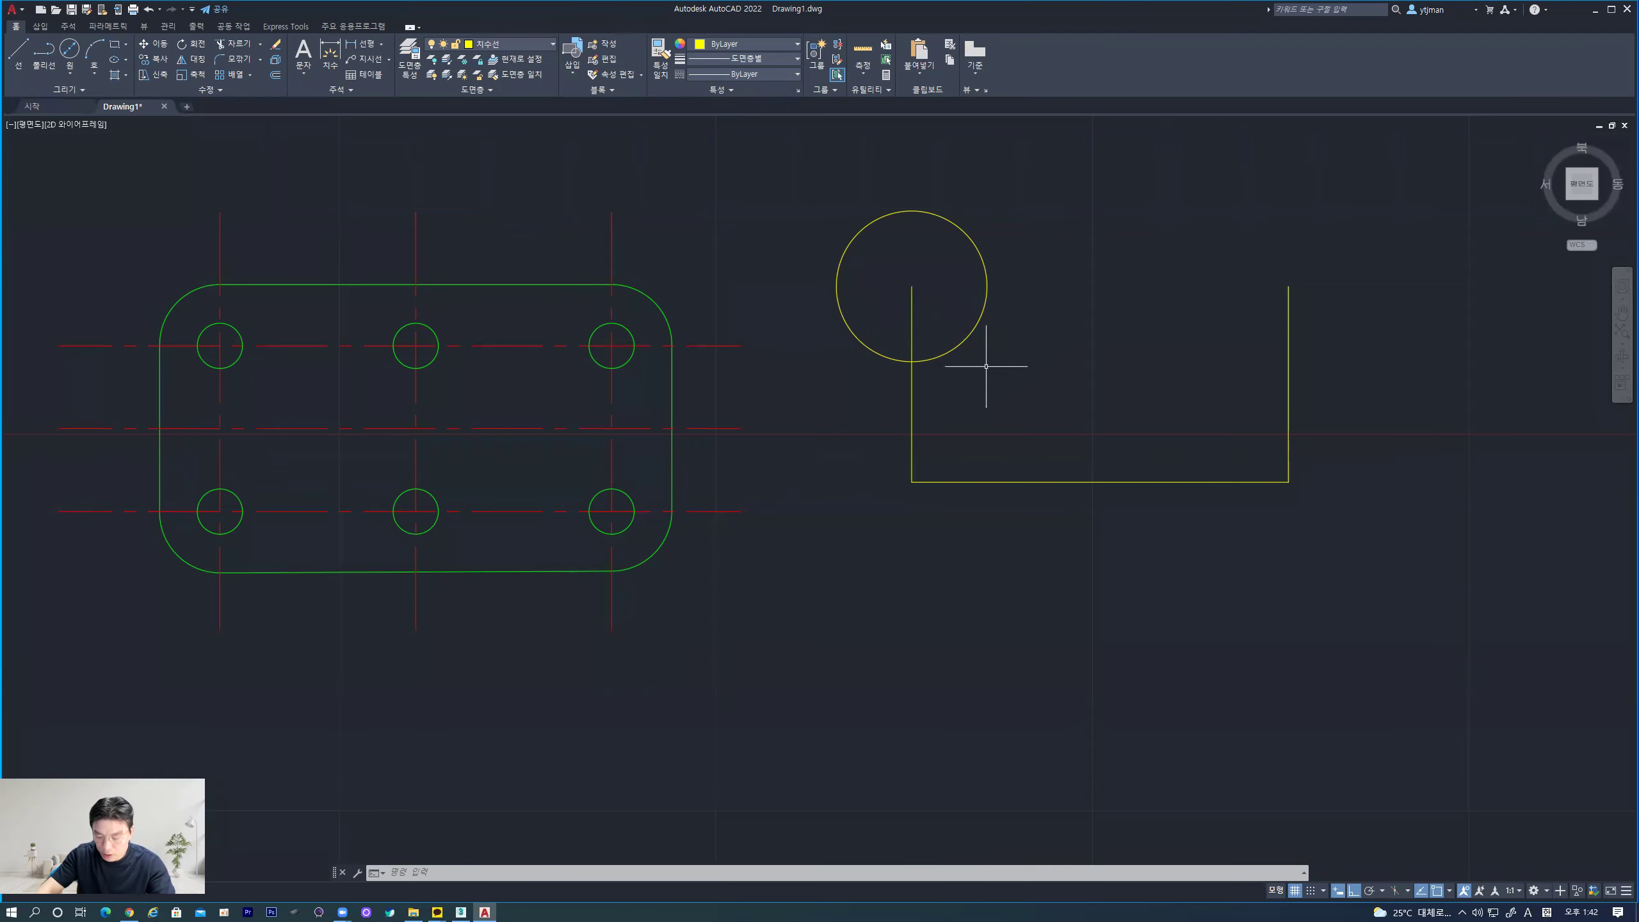
middle_click_drag(1005, 364, 824, 399)
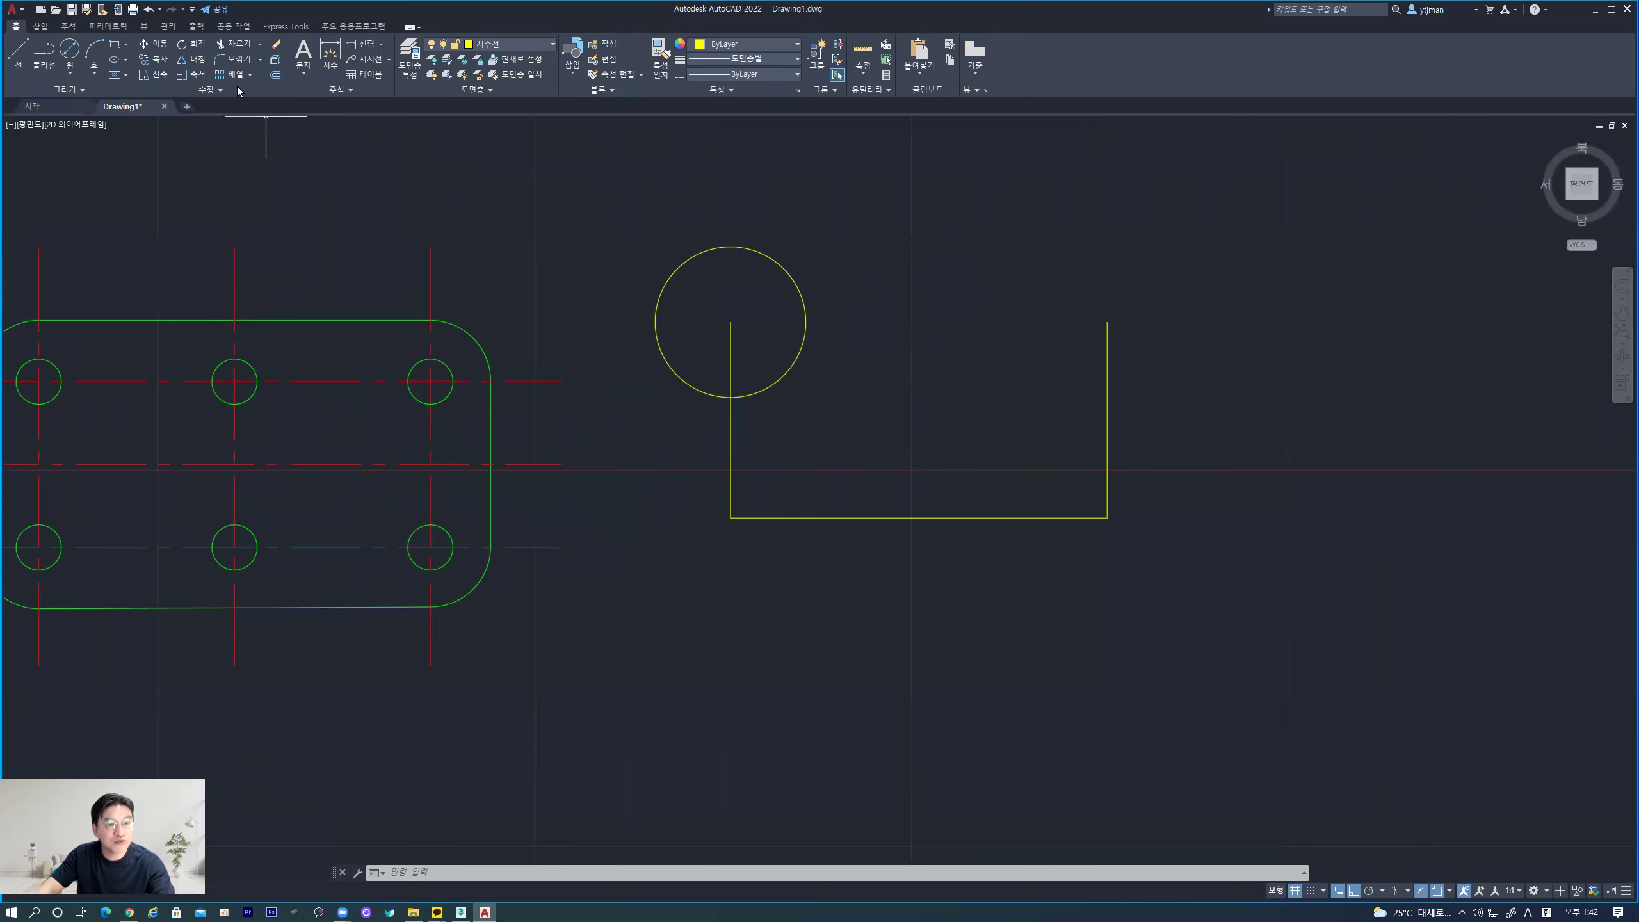
Step: Move the yellow circle by its centre onto the top endpoint of the U-shape's right side
type("M")
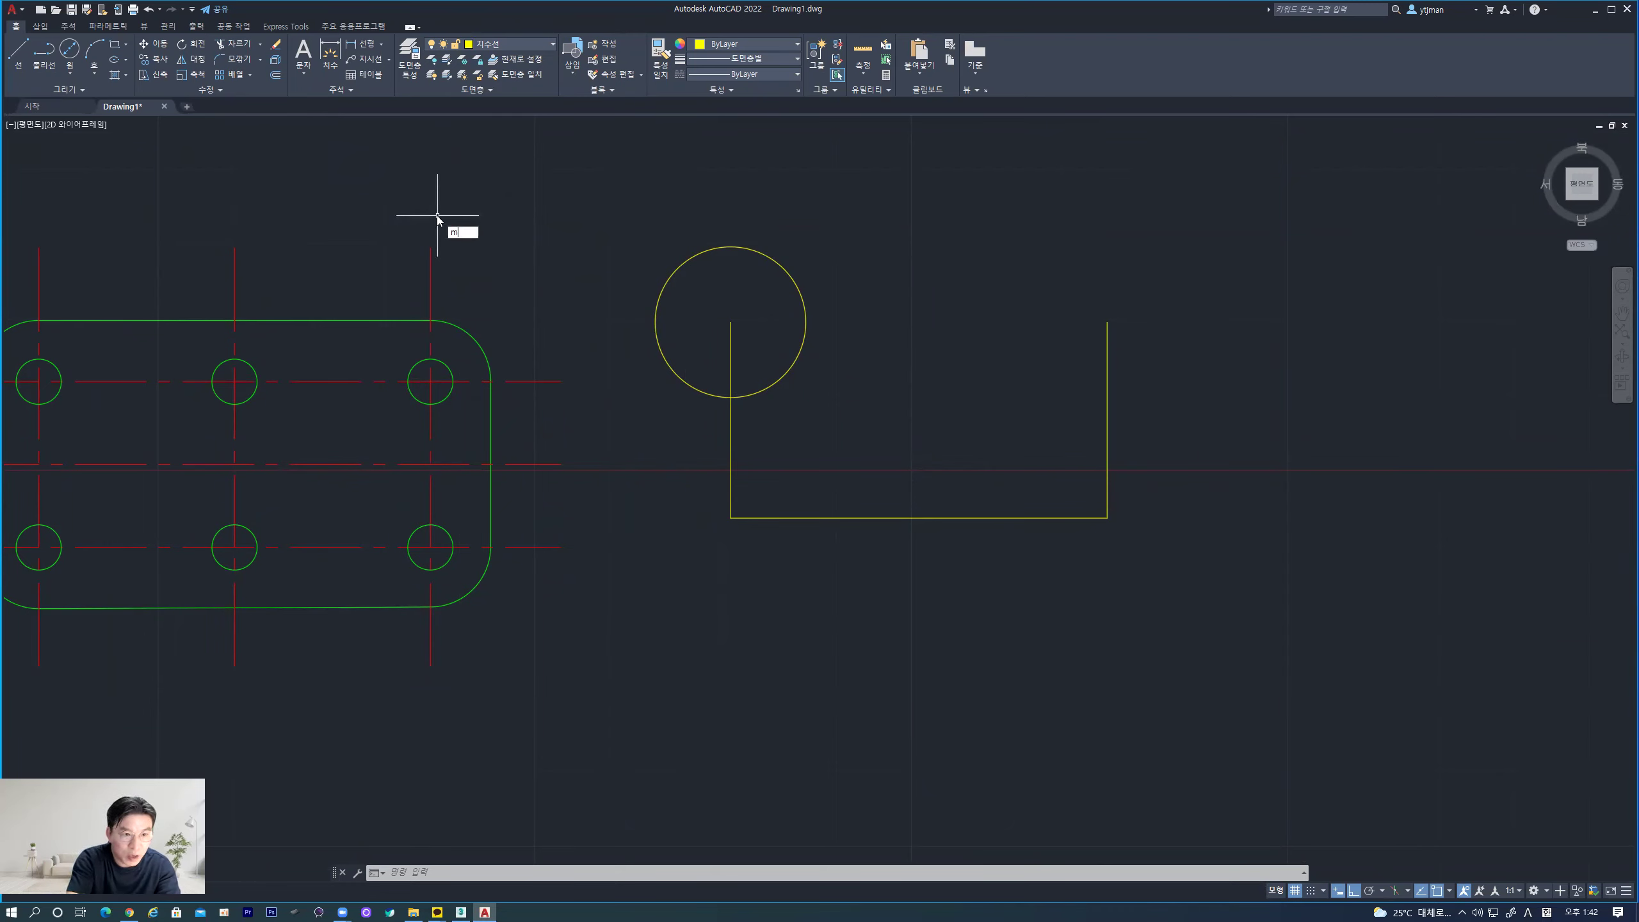
type("o")
key("Down")
key("Return")
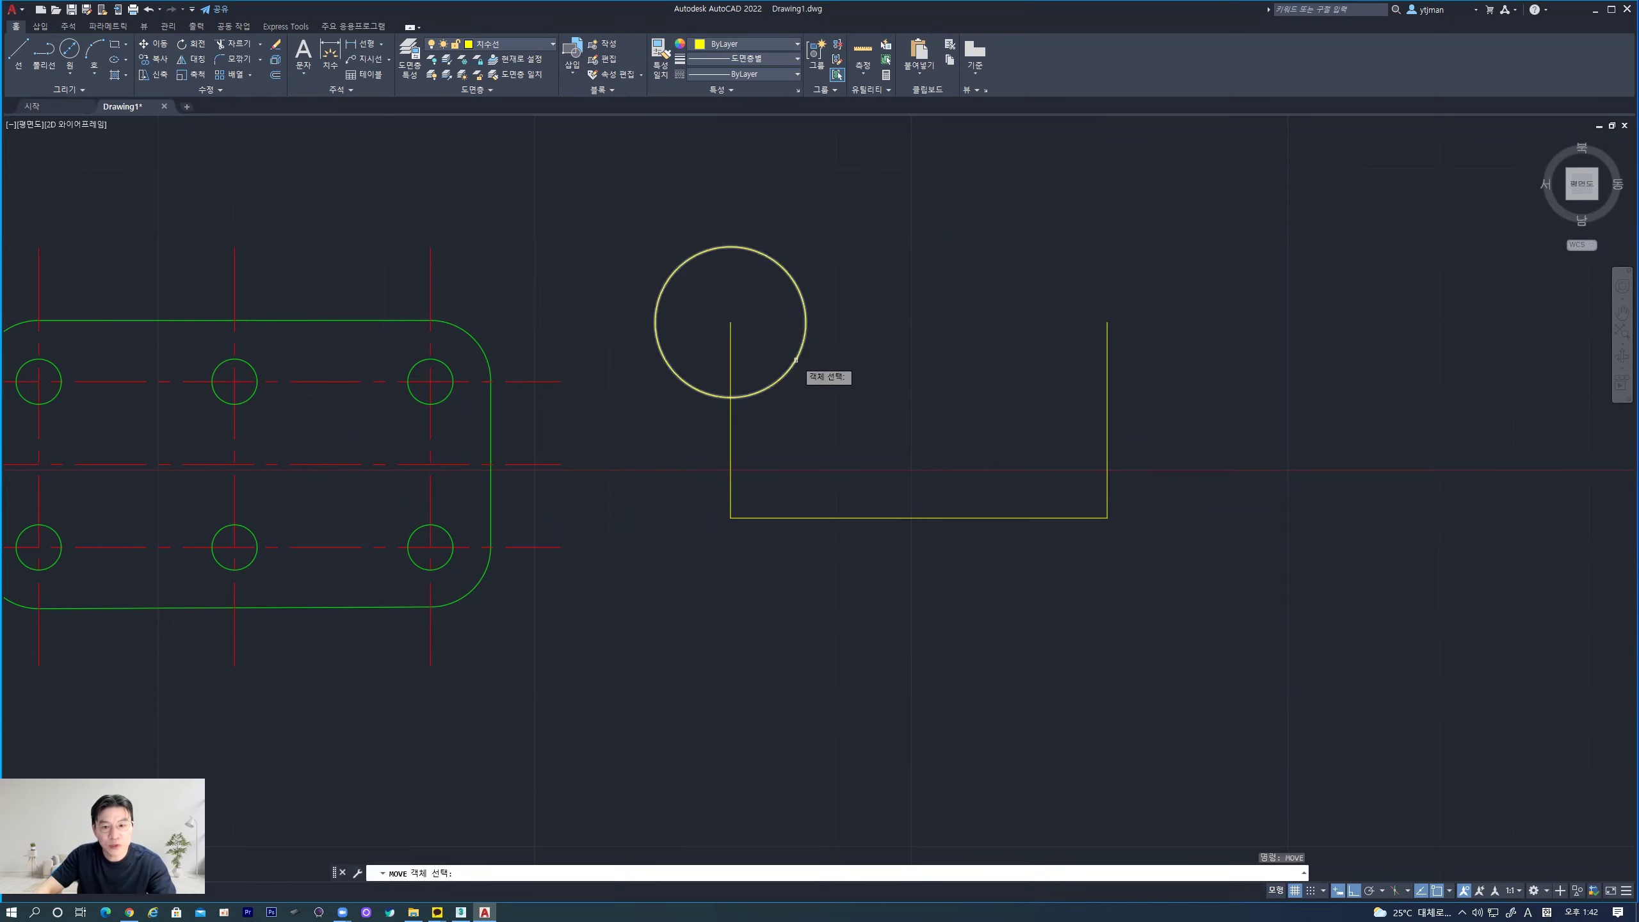
left_click(790, 353)
key("Return")
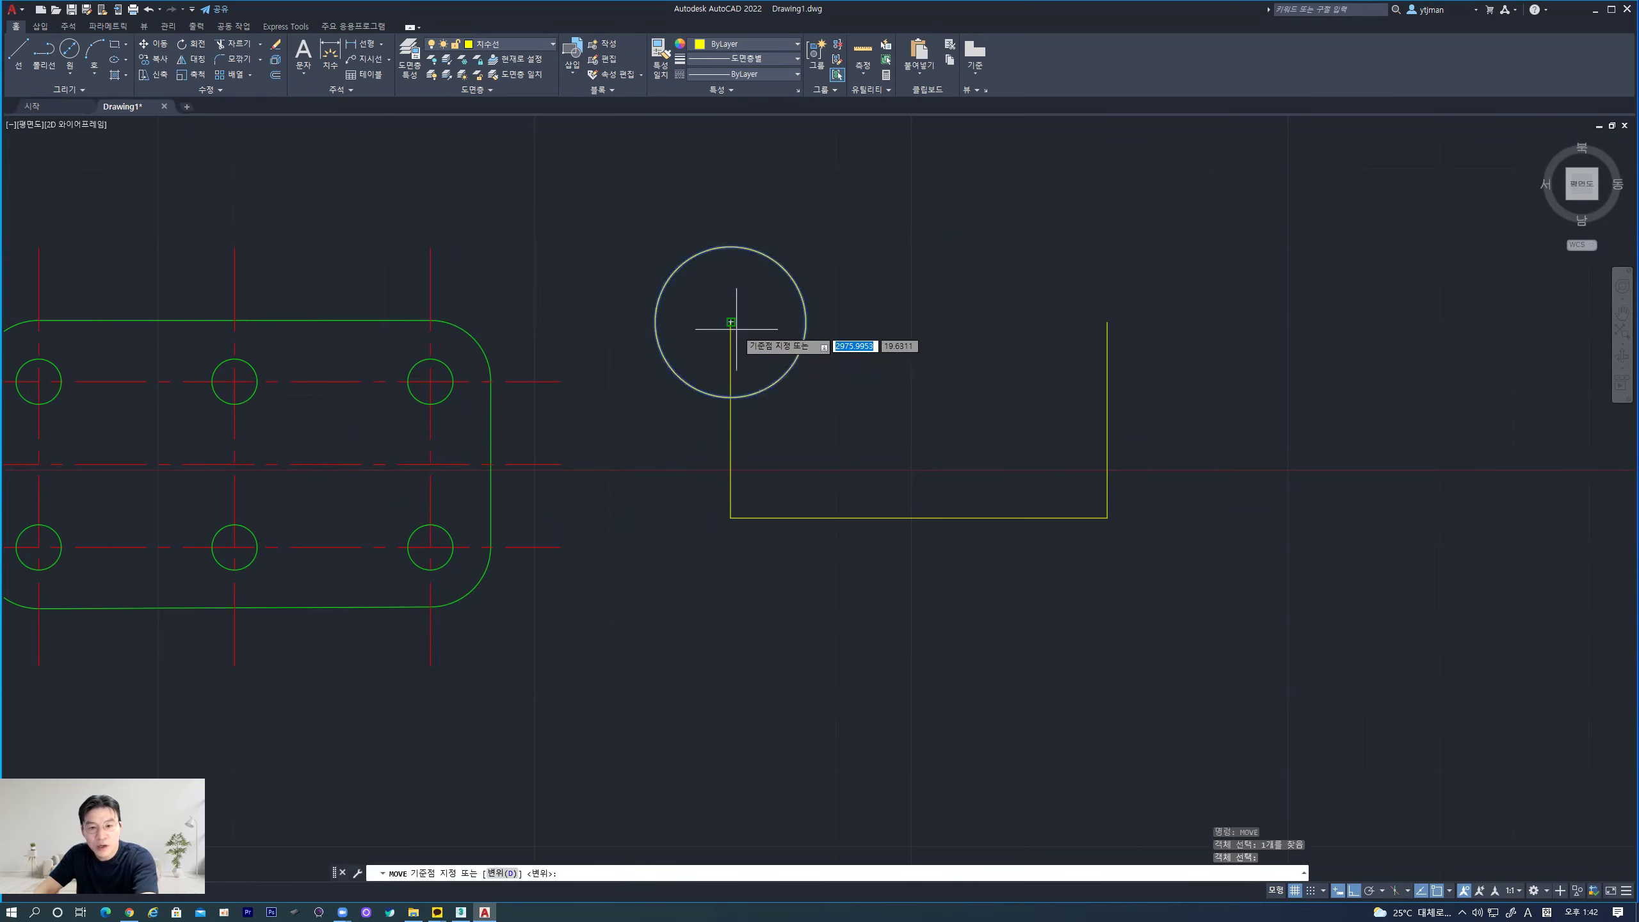
left_click(730, 321)
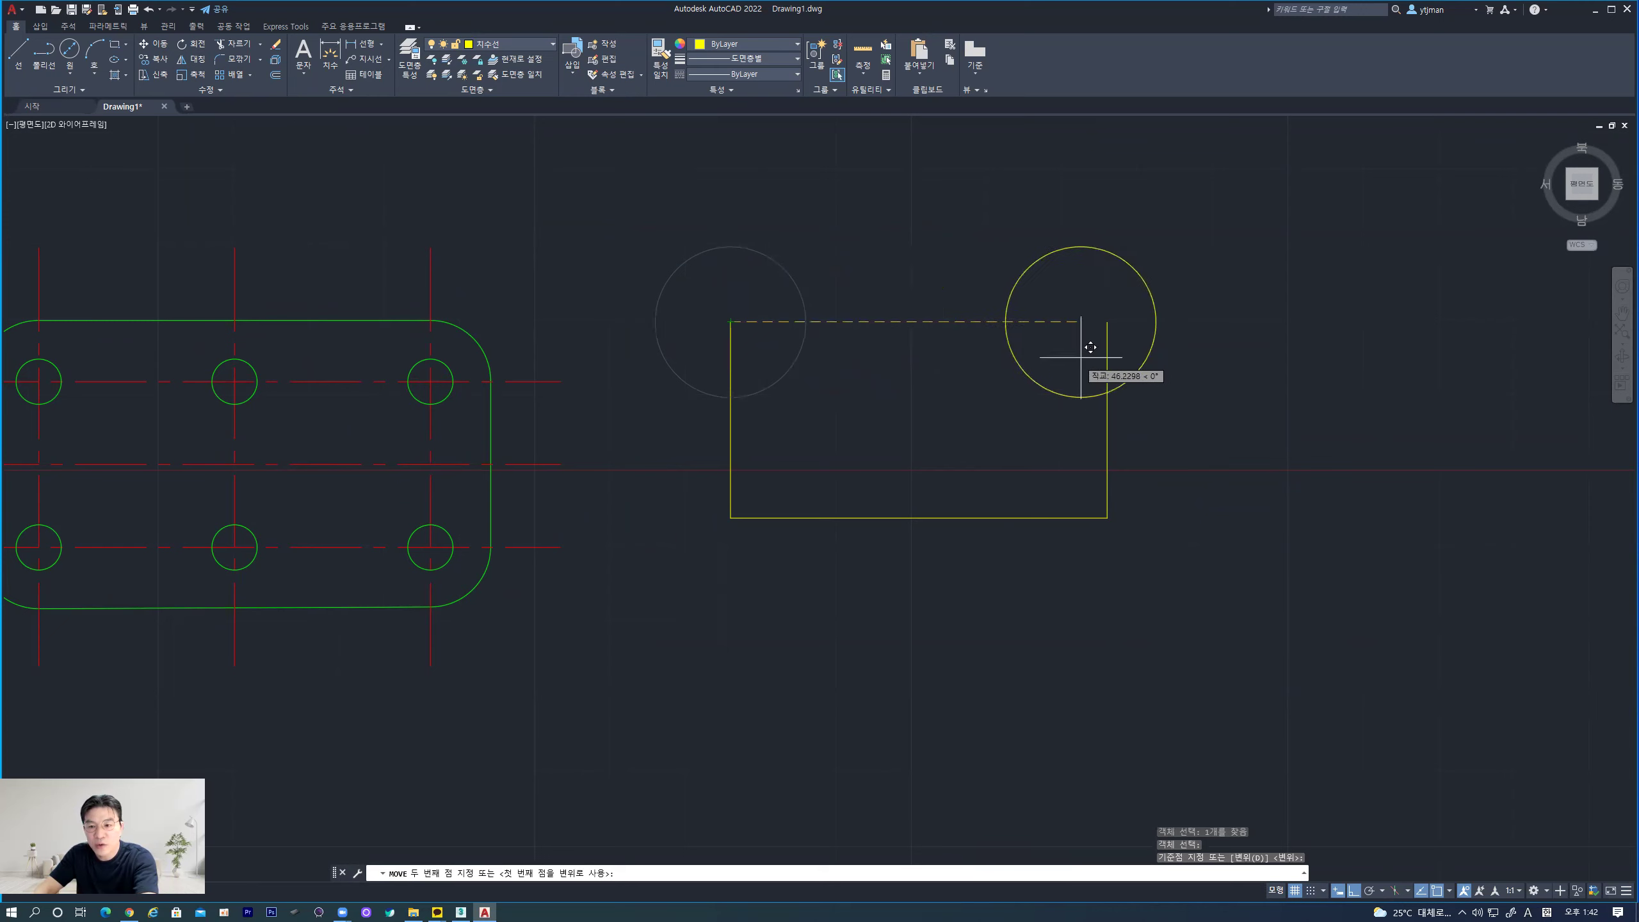
left_click(1108, 321)
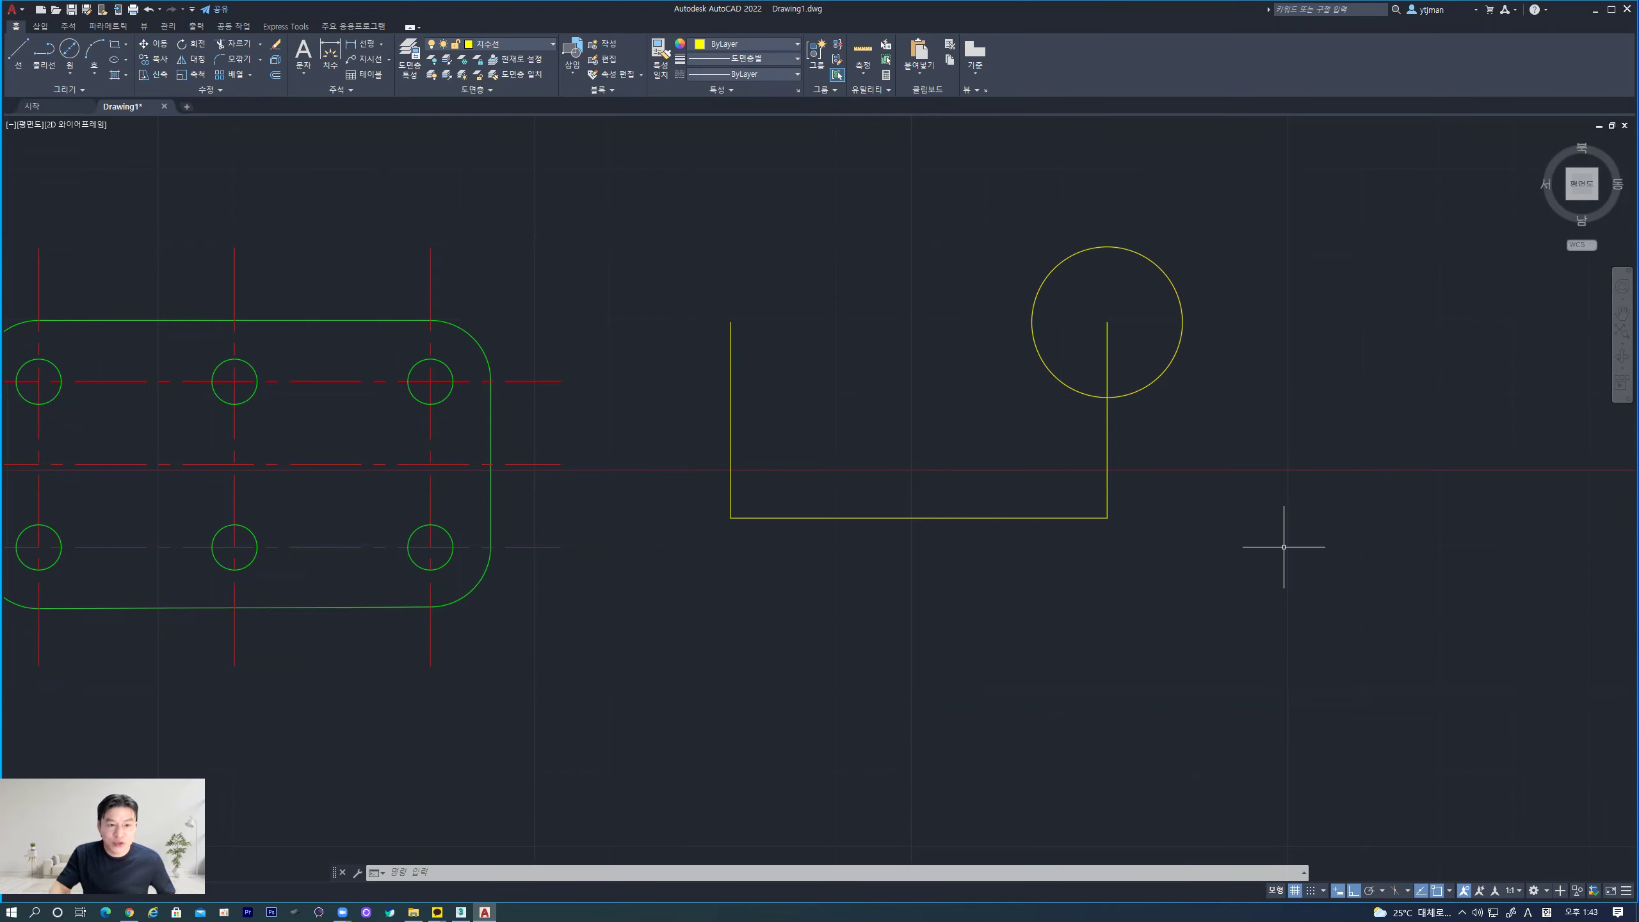
Step: Zoom out and pan so the green plate and the U-shape are both in view
scroll(826, 465, "down", 2)
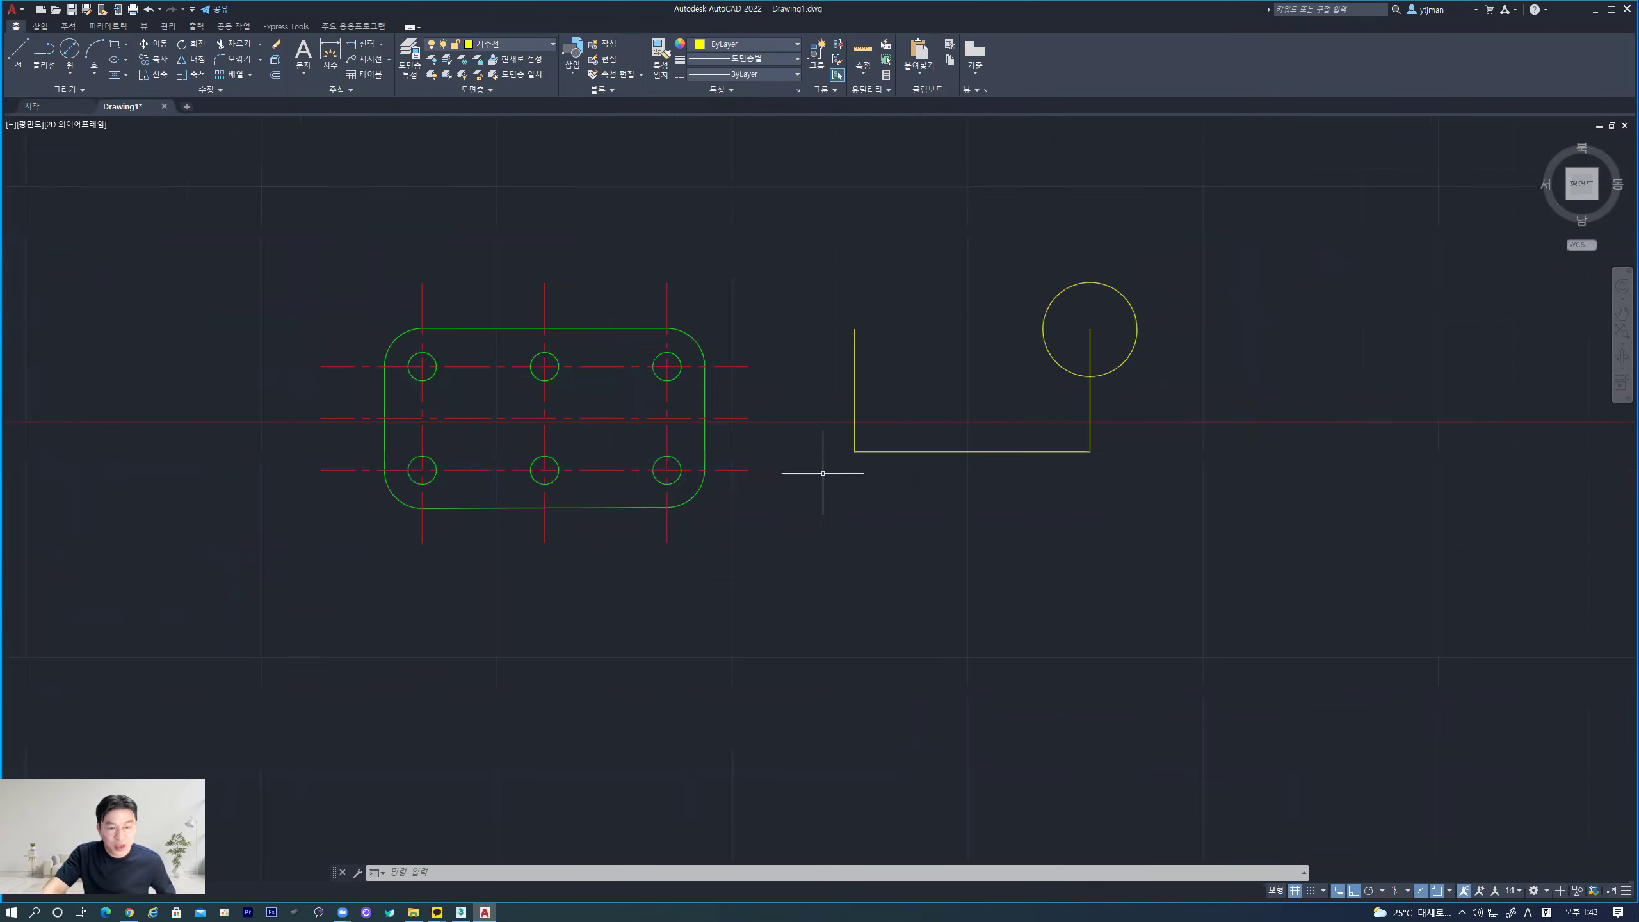
scroll(710, 542, "down", 2)
middle_click_drag(761, 493, 723, 510)
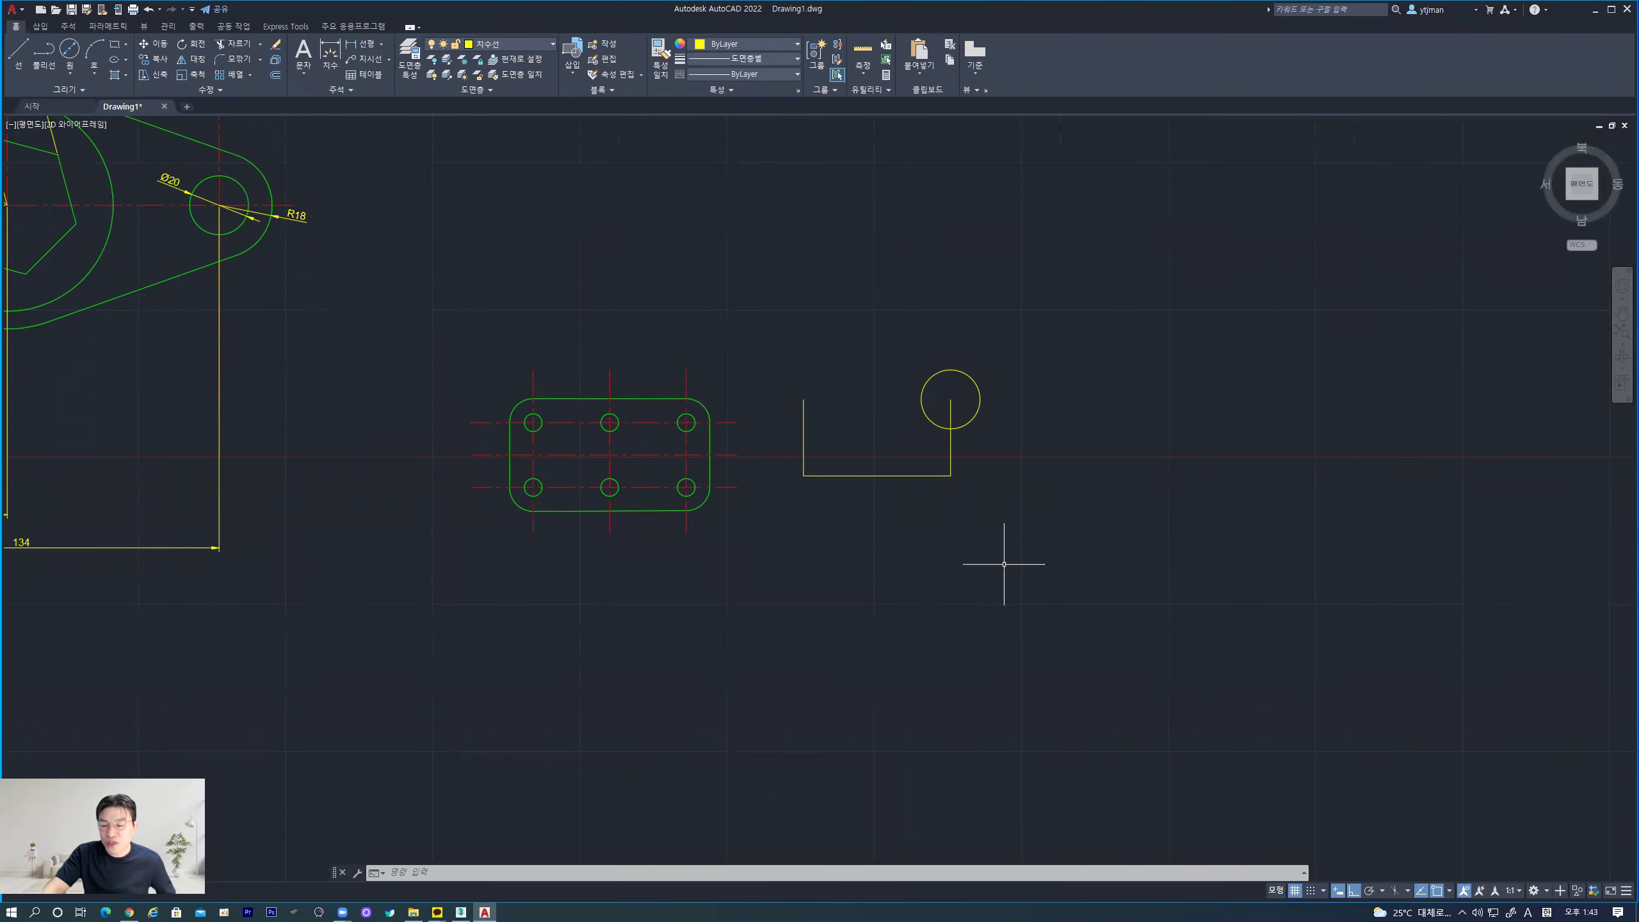
middle_click_drag(1050, 543, 1052, 550)
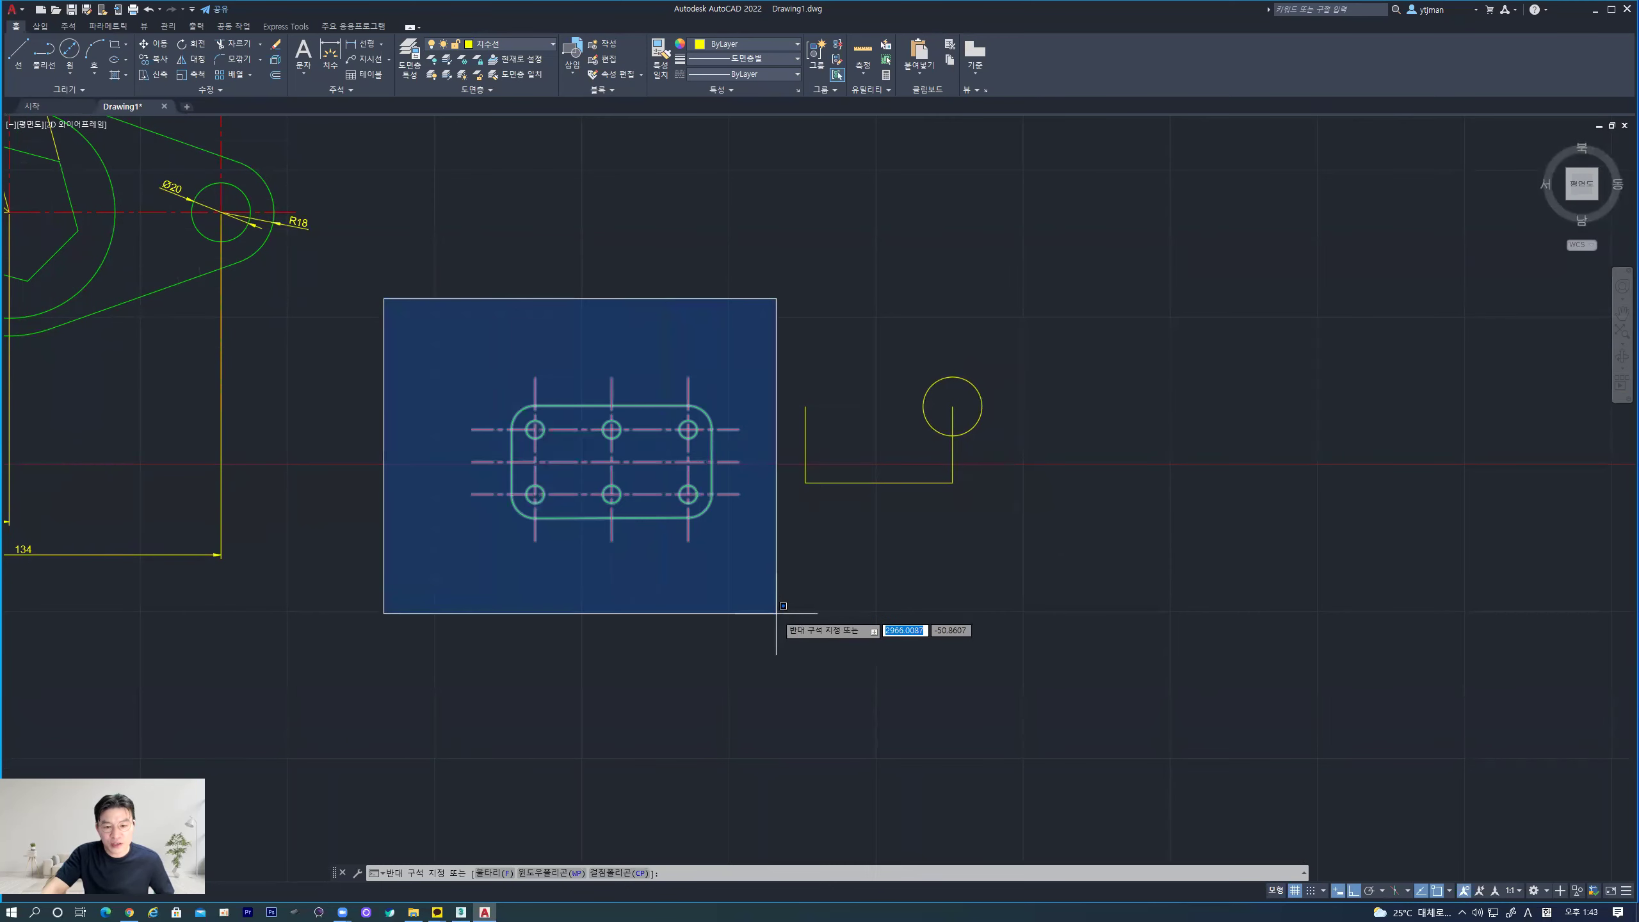
left_click(776, 613)
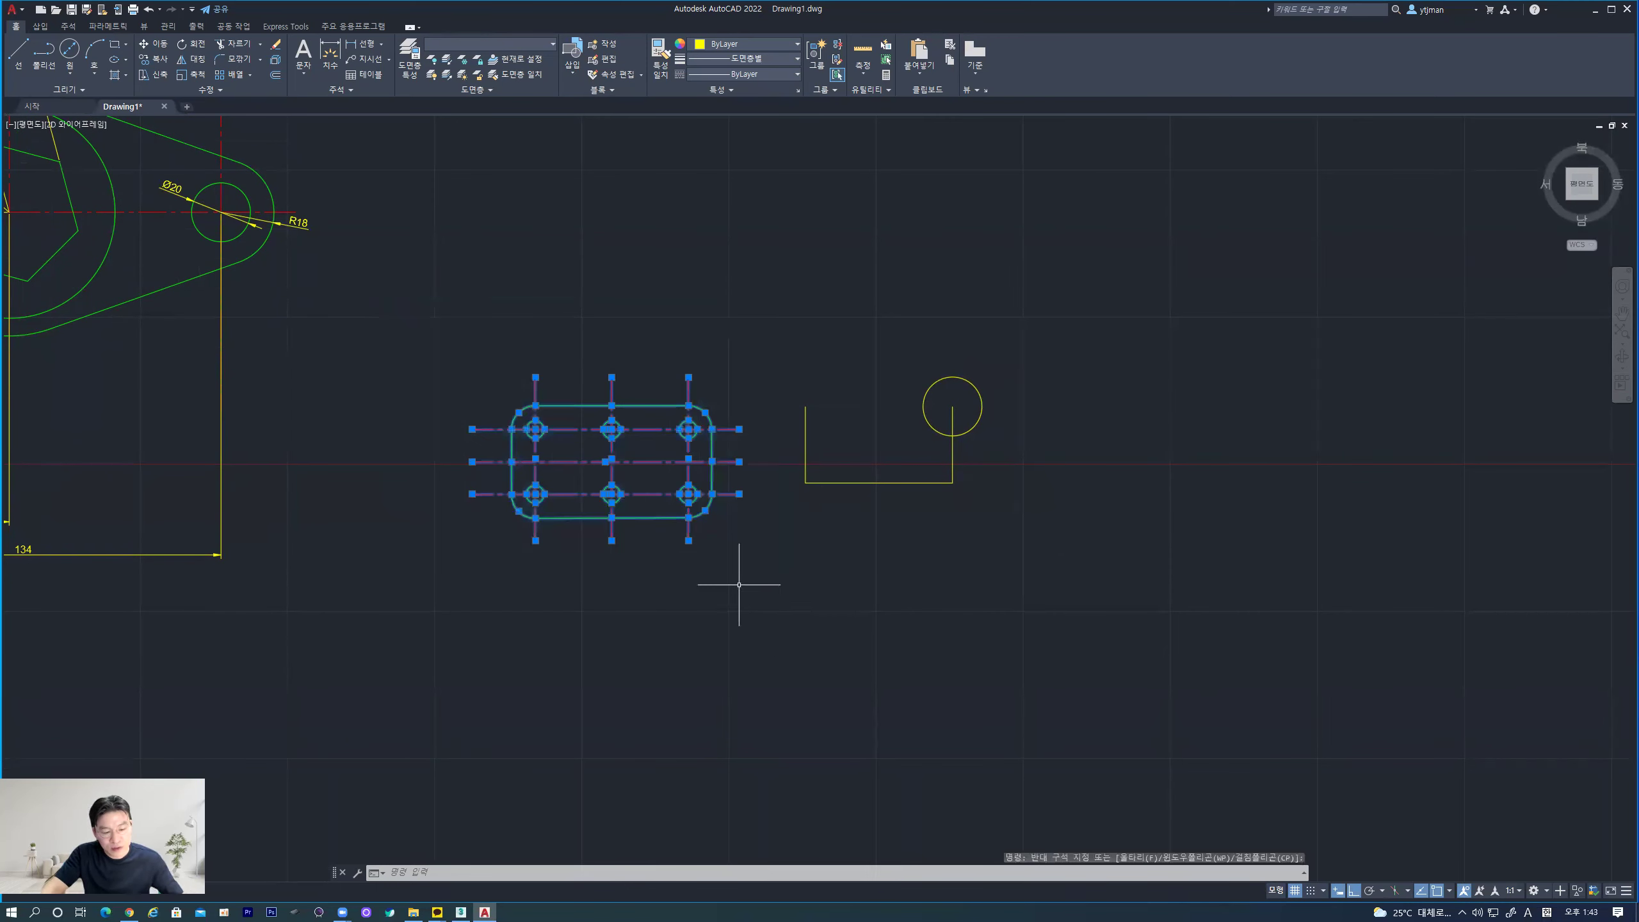
key("Escape")
Step: Move the whole window-selected plate with its centre lines to the right of the U-shape
type("mo")
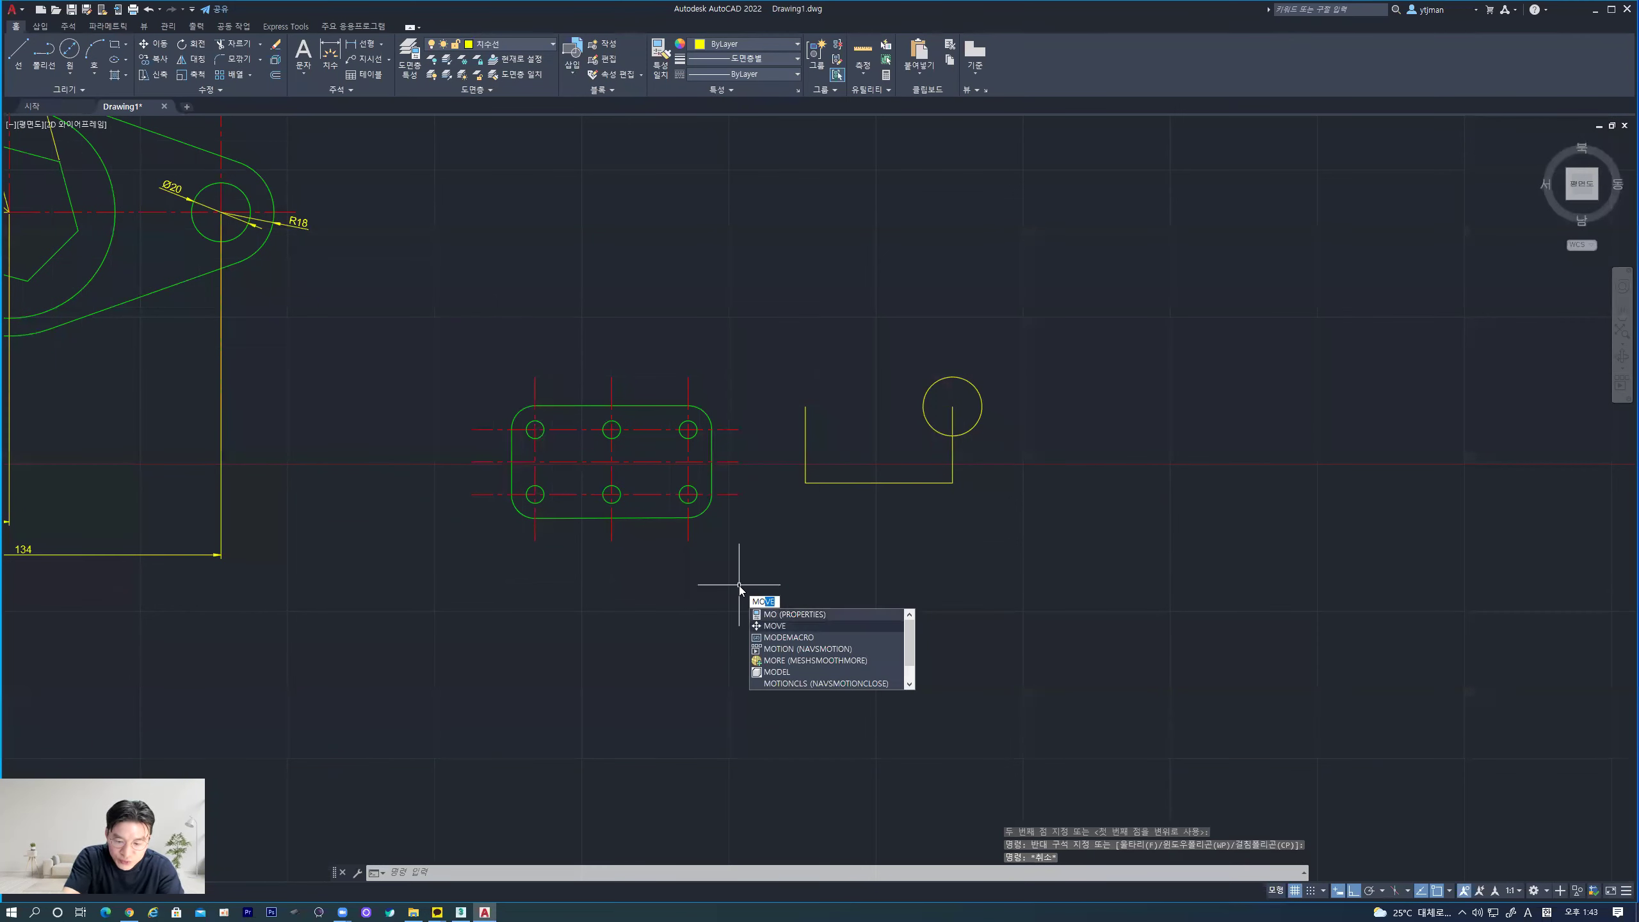
key("Return")
left_click(397, 315)
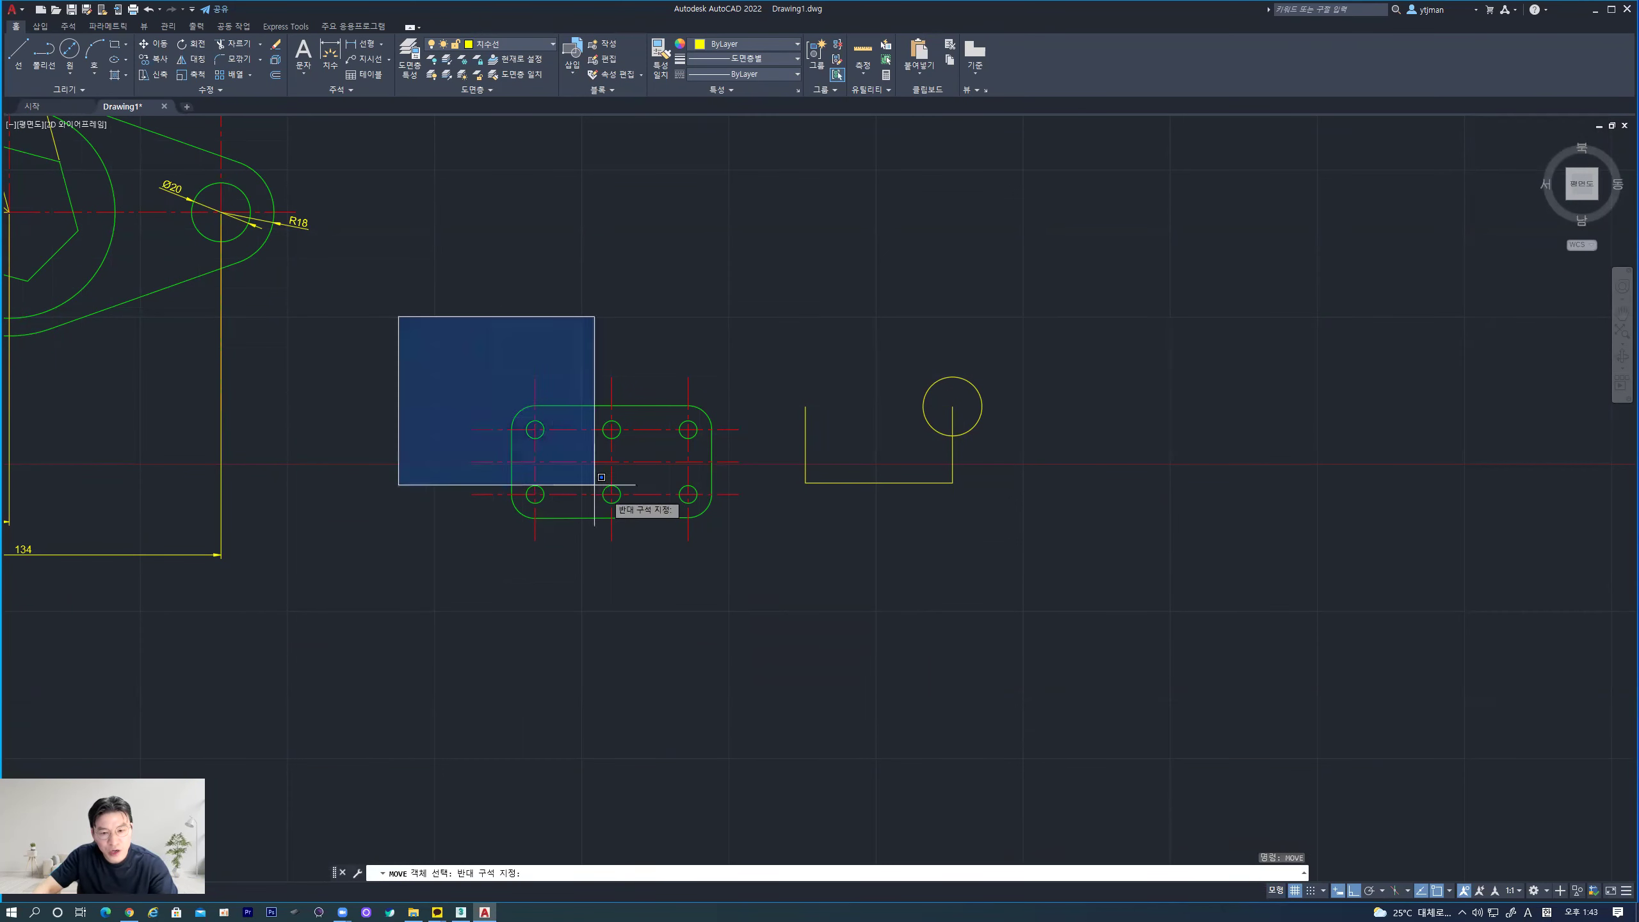
left_click(796, 638)
key("Return")
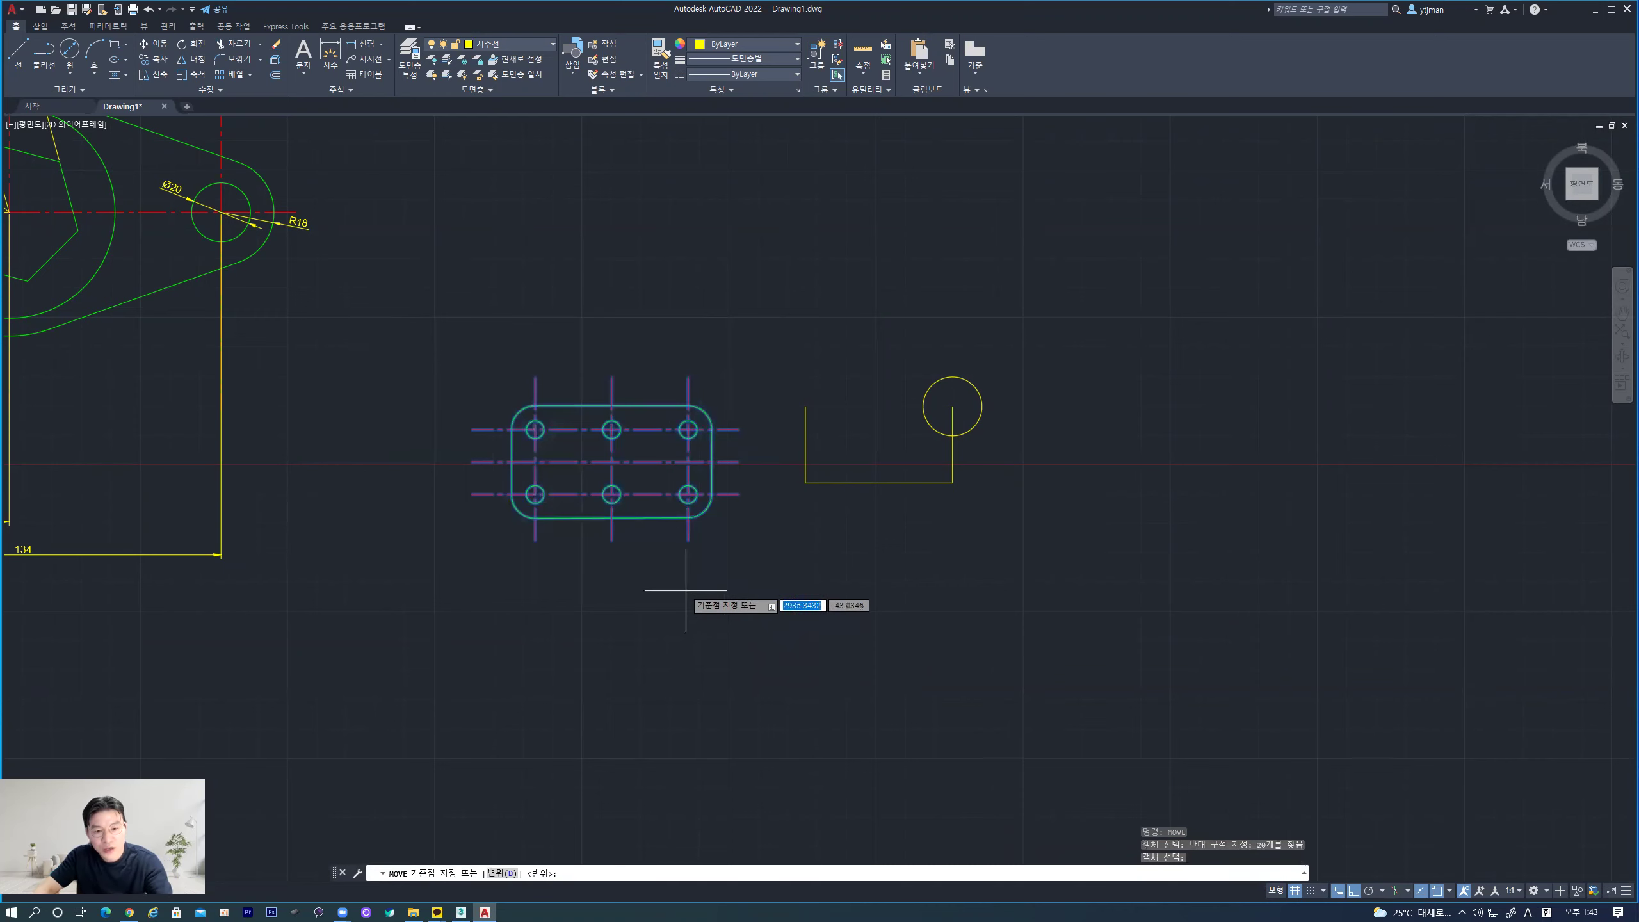
left_click(610, 462)
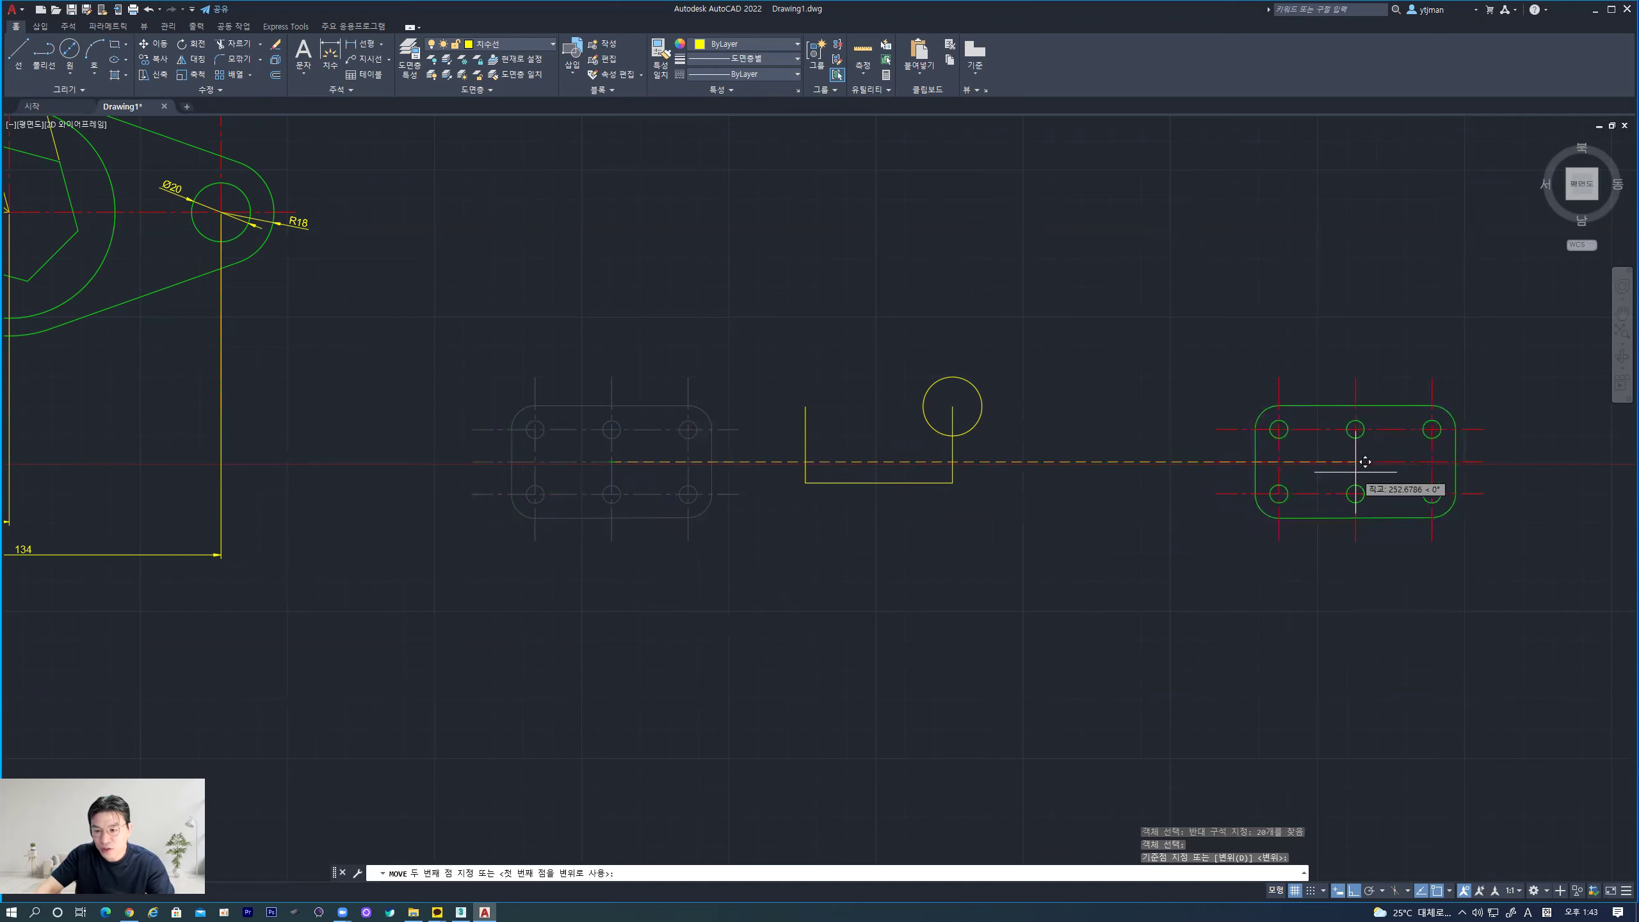
left_click(1356, 511)
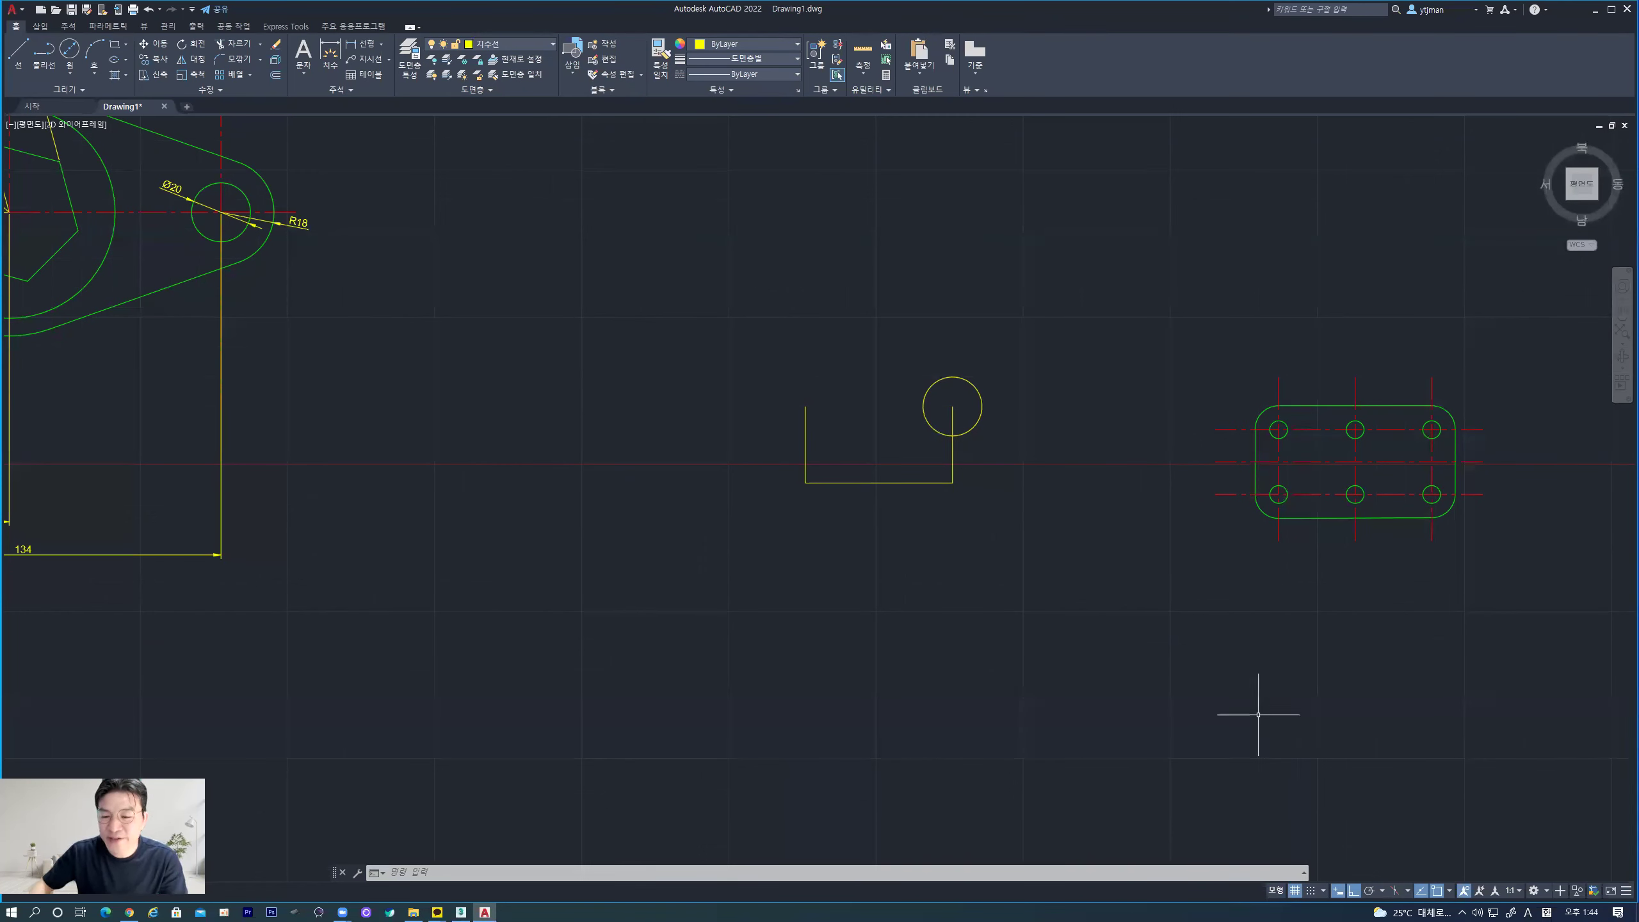
Step: Draw a long horizontal yellow line below the U-shape
mouse_move(1304, 549)
middle_mouse_down()
mouse_move(1090, 510)
mouse_move(852, 524)
middle_mouse_up()
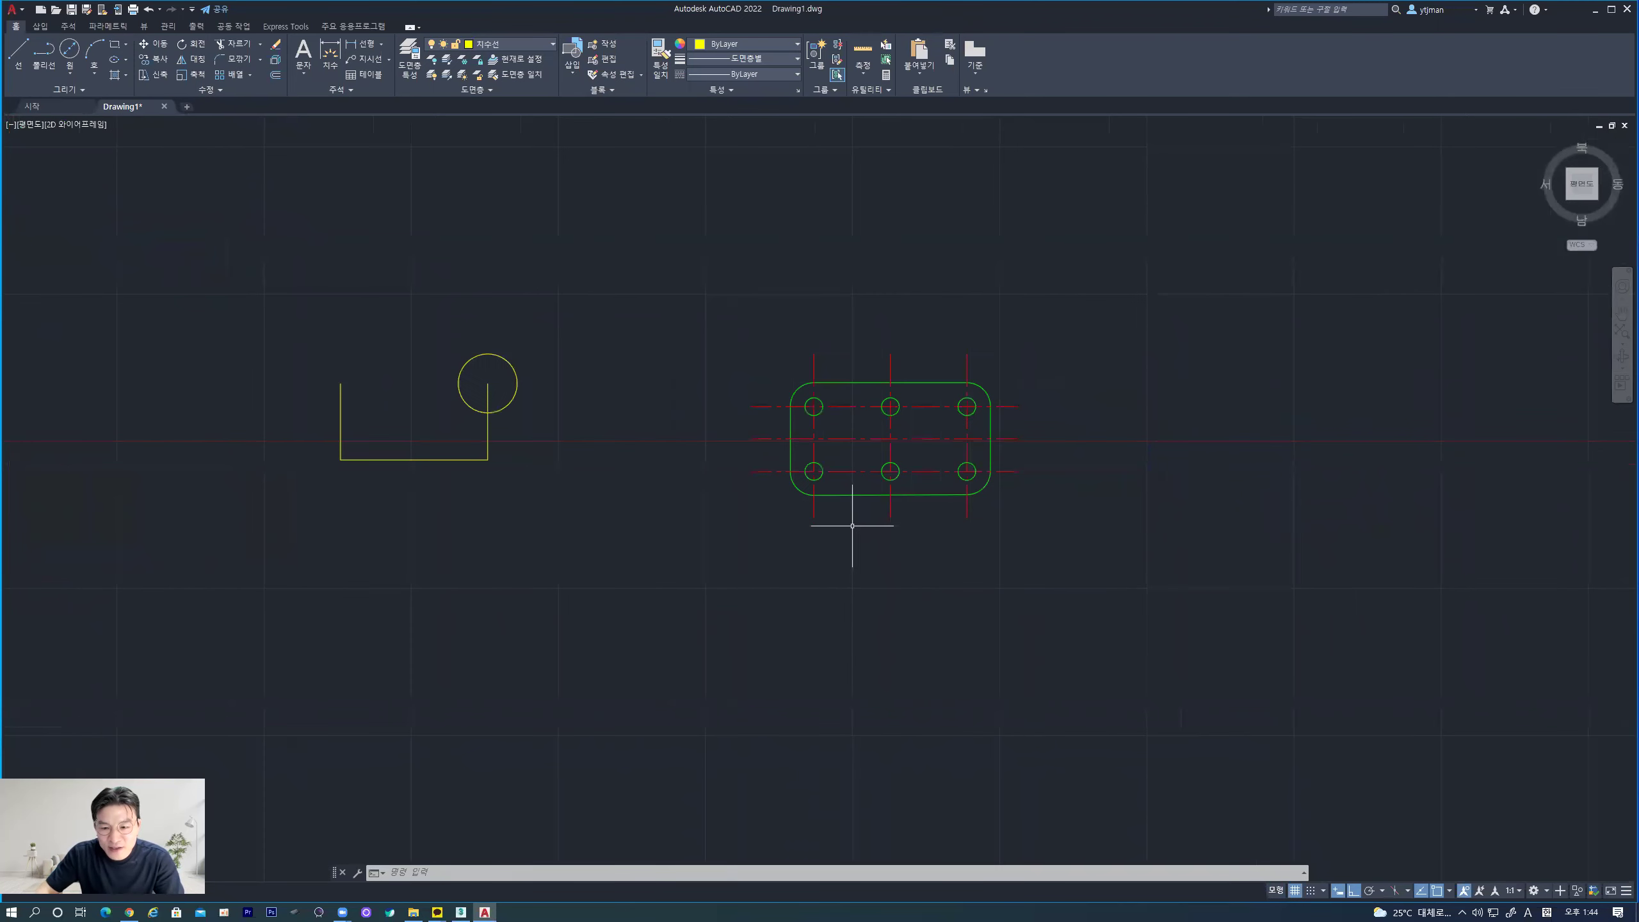
middle_click_drag(681, 559, 790, 555)
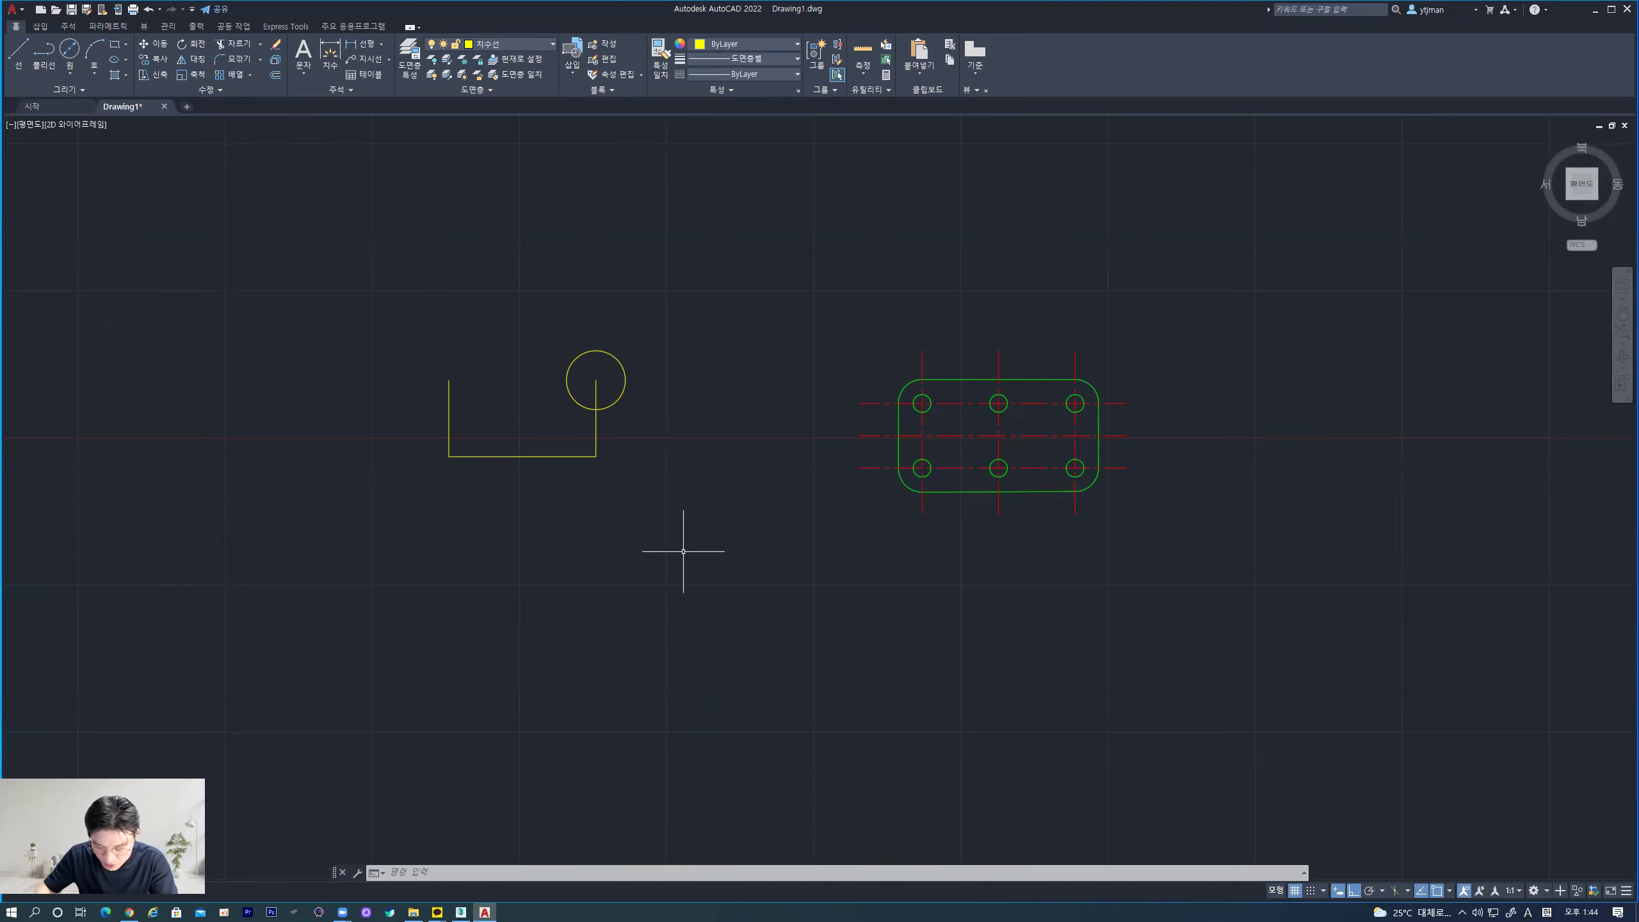
left_click(18, 51)
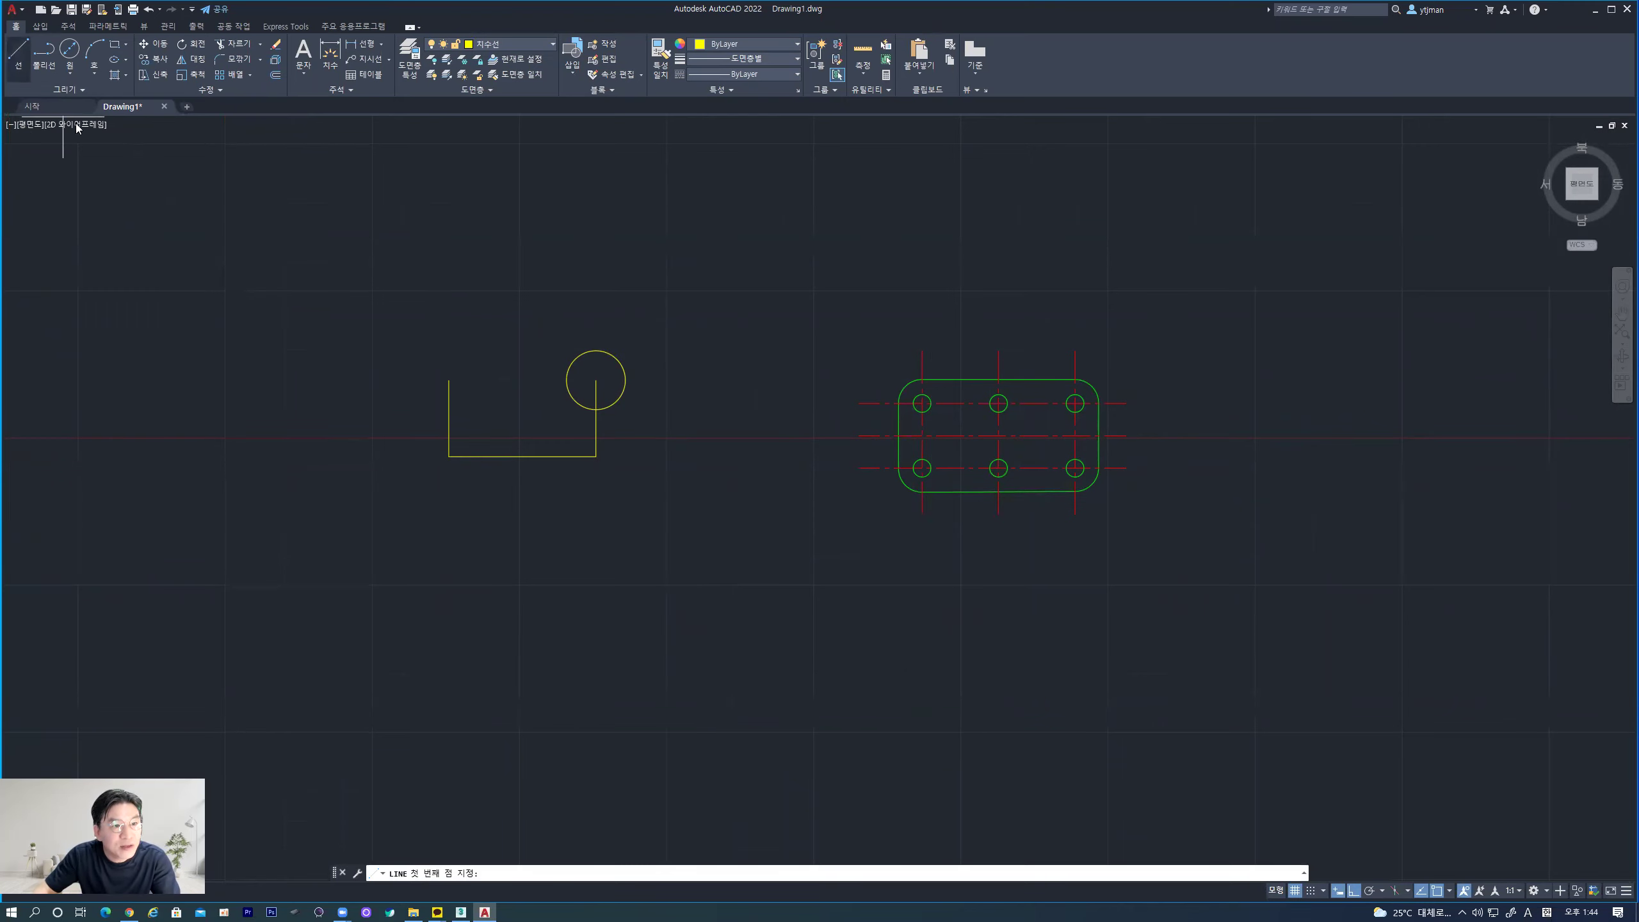
left_click(424, 579)
left_click(752, 579)
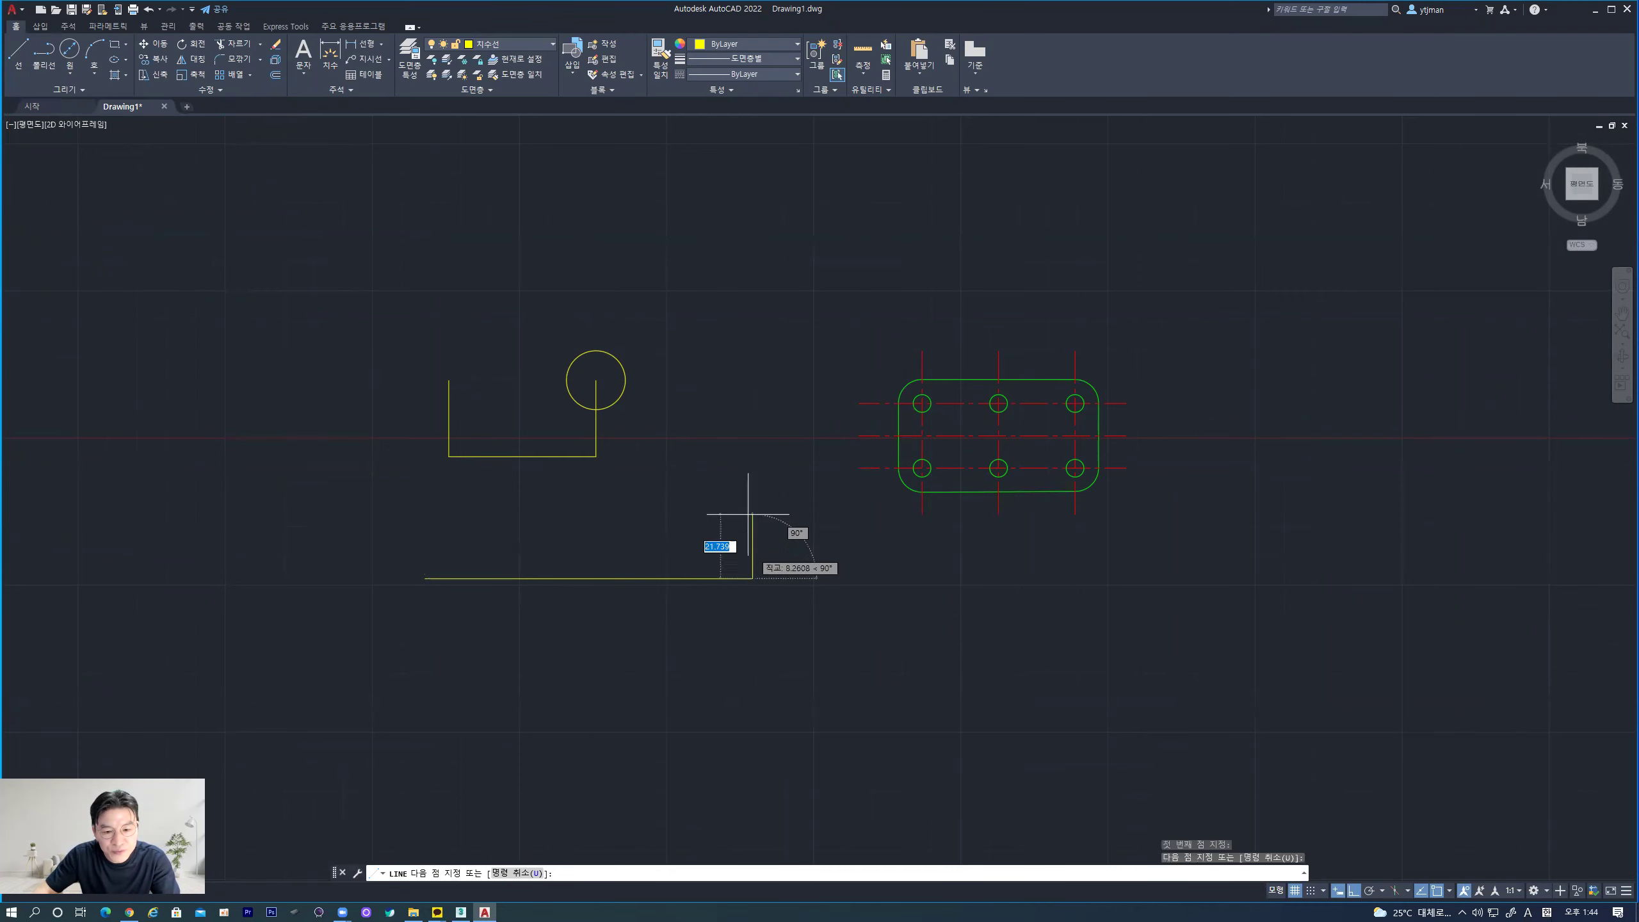
key("Escape")
Step: Break a gap out of the bottom yellow line with BR
scroll(639, 587, "up", 1)
scroll(596, 582, "up", 1)
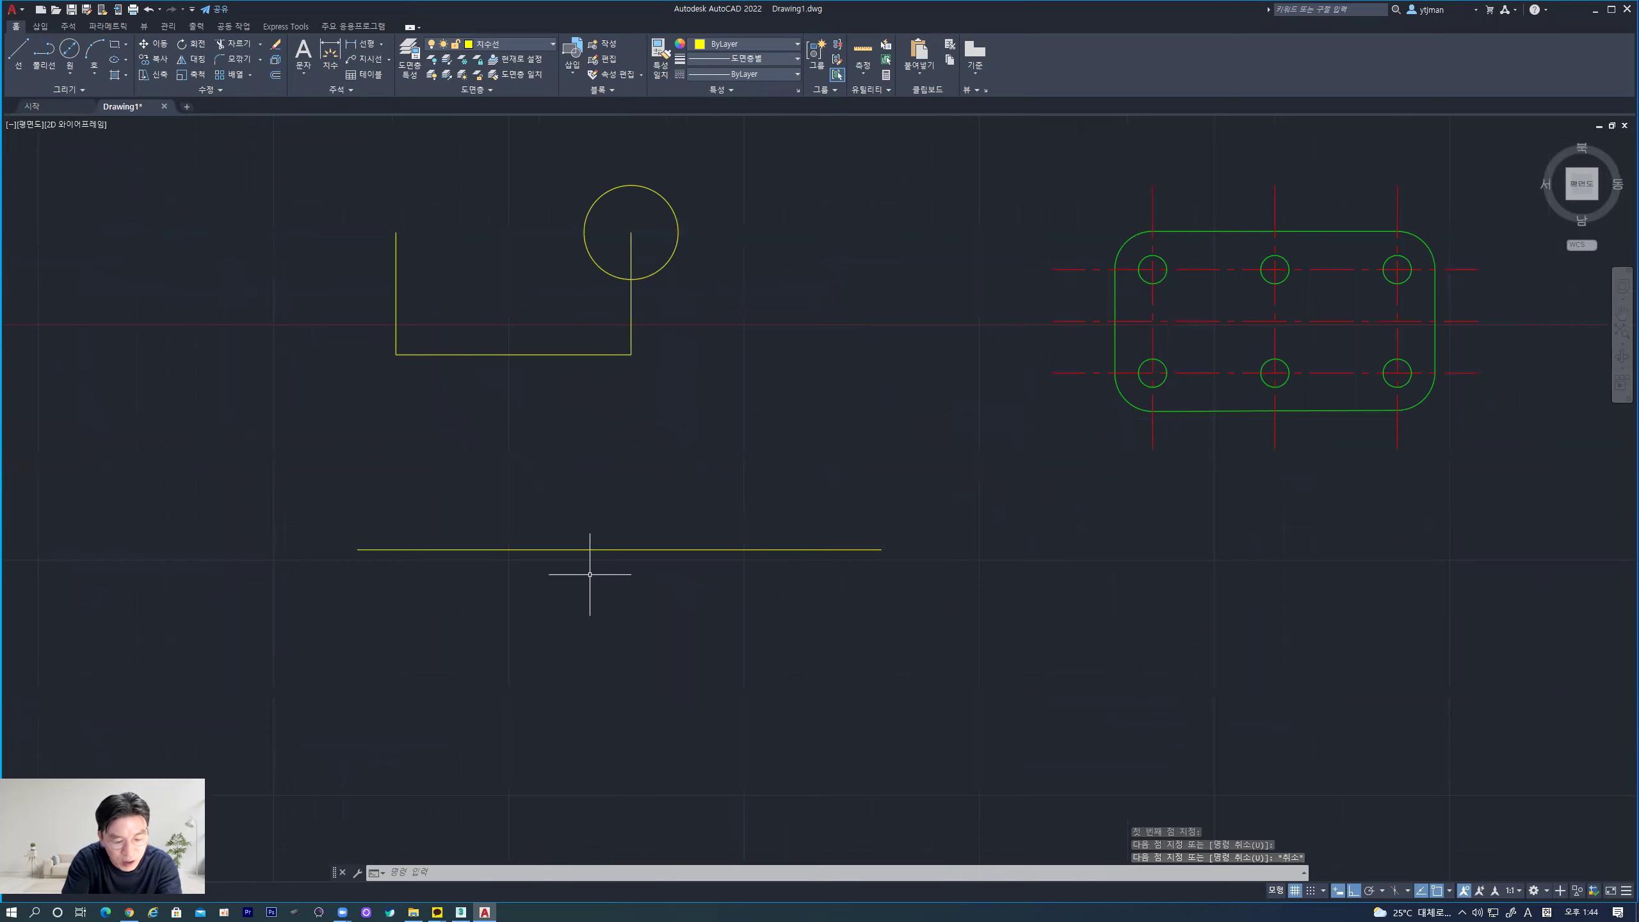
type("BR")
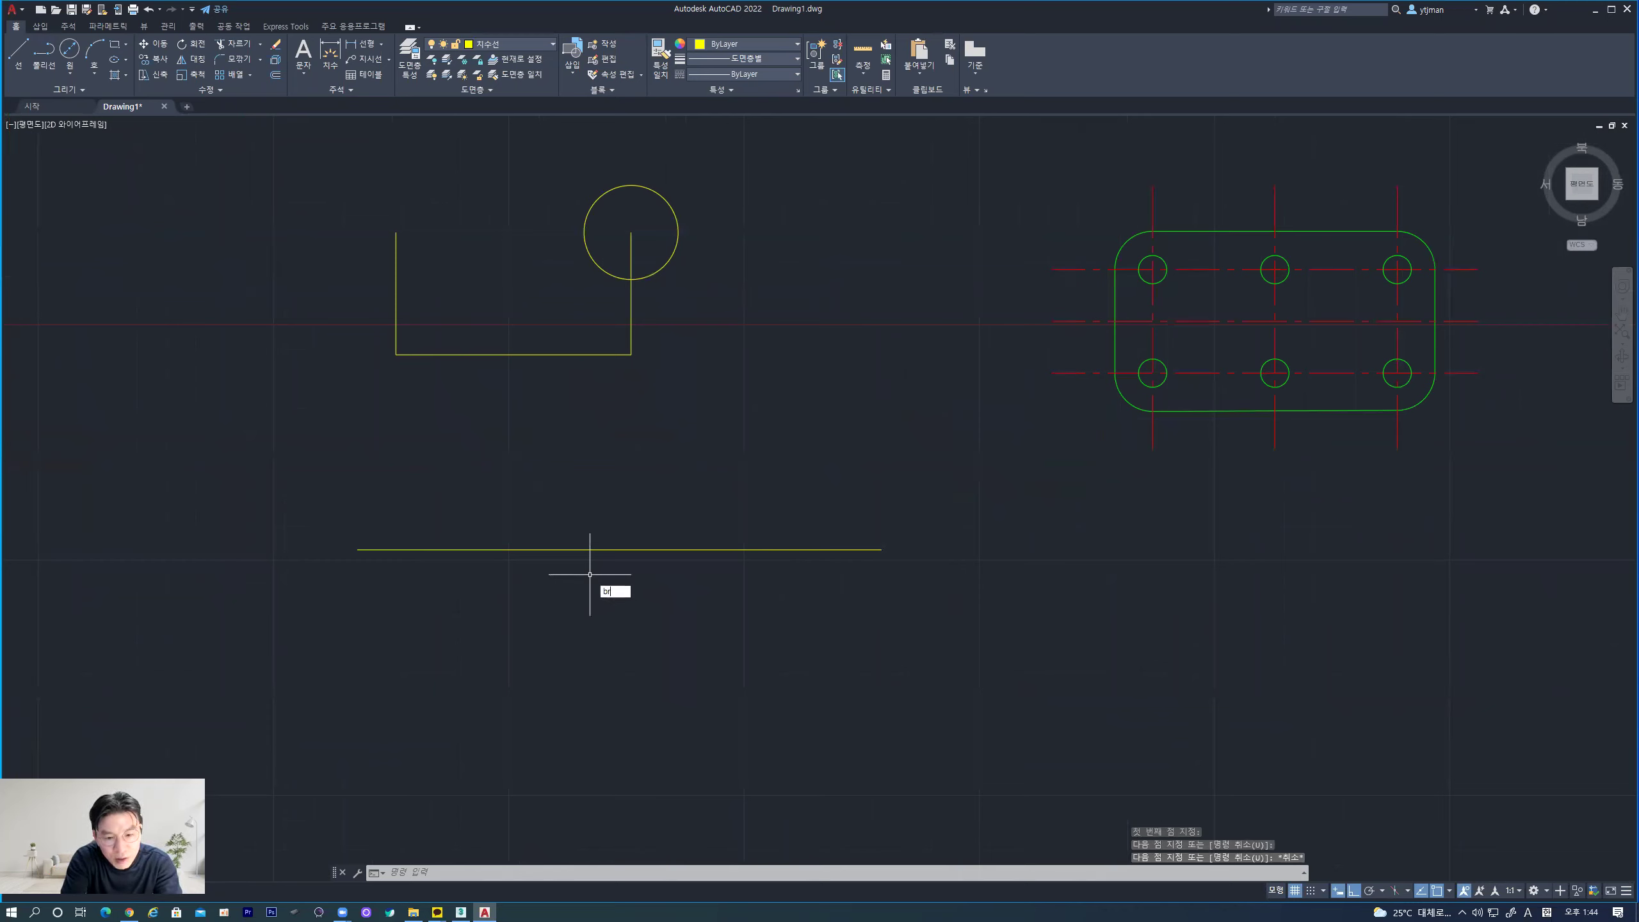
key("Return")
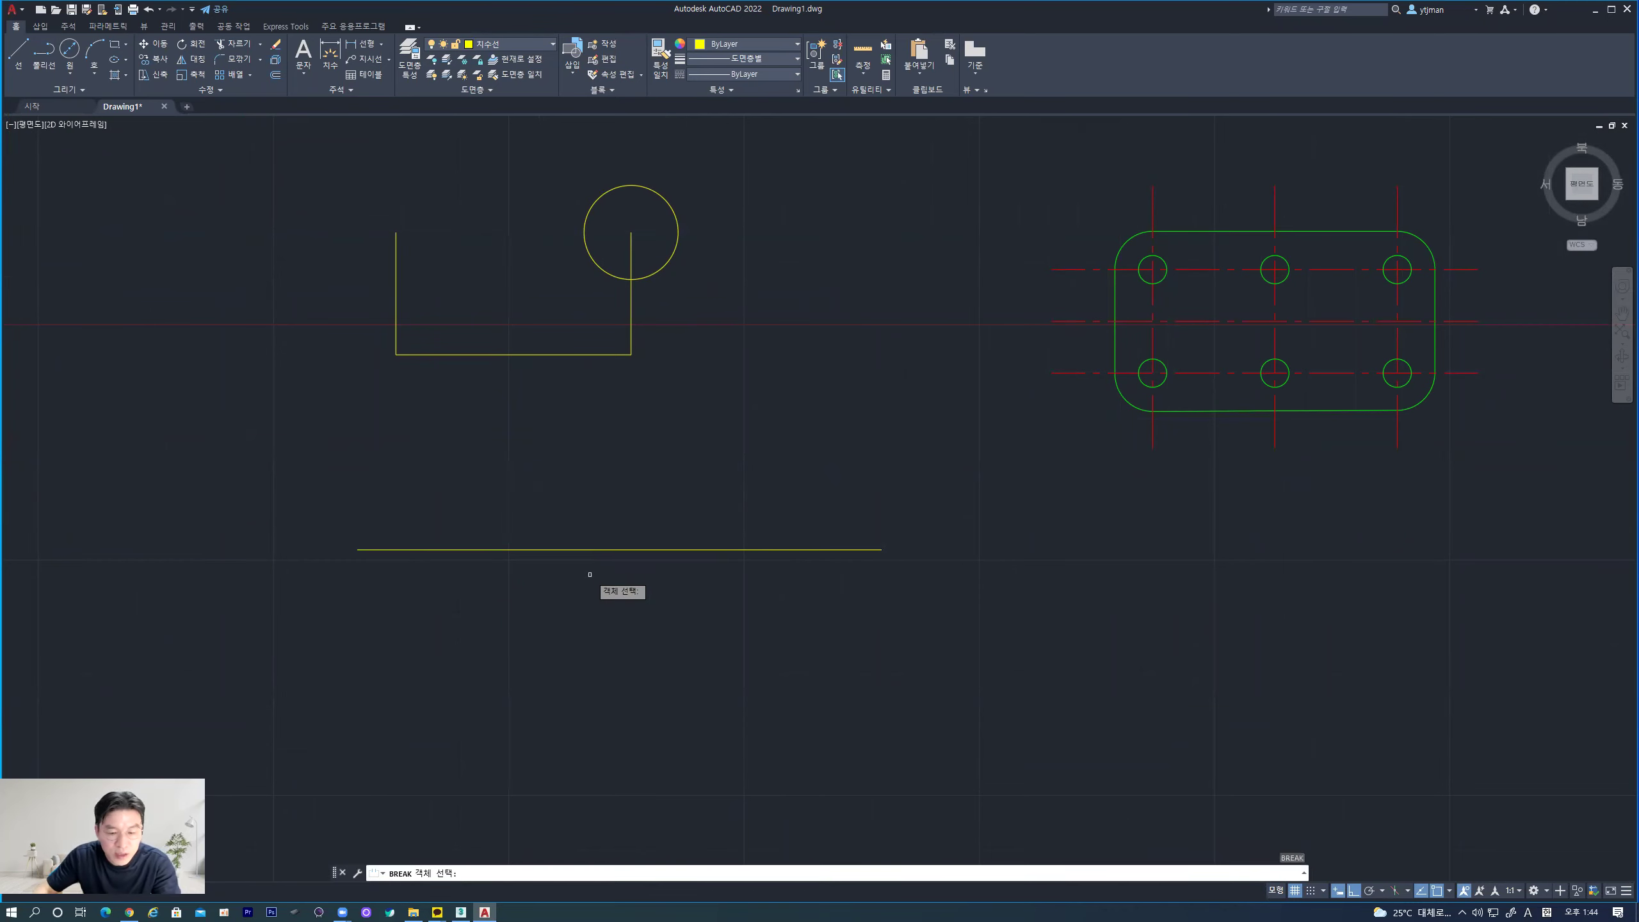
left_click(598, 548)
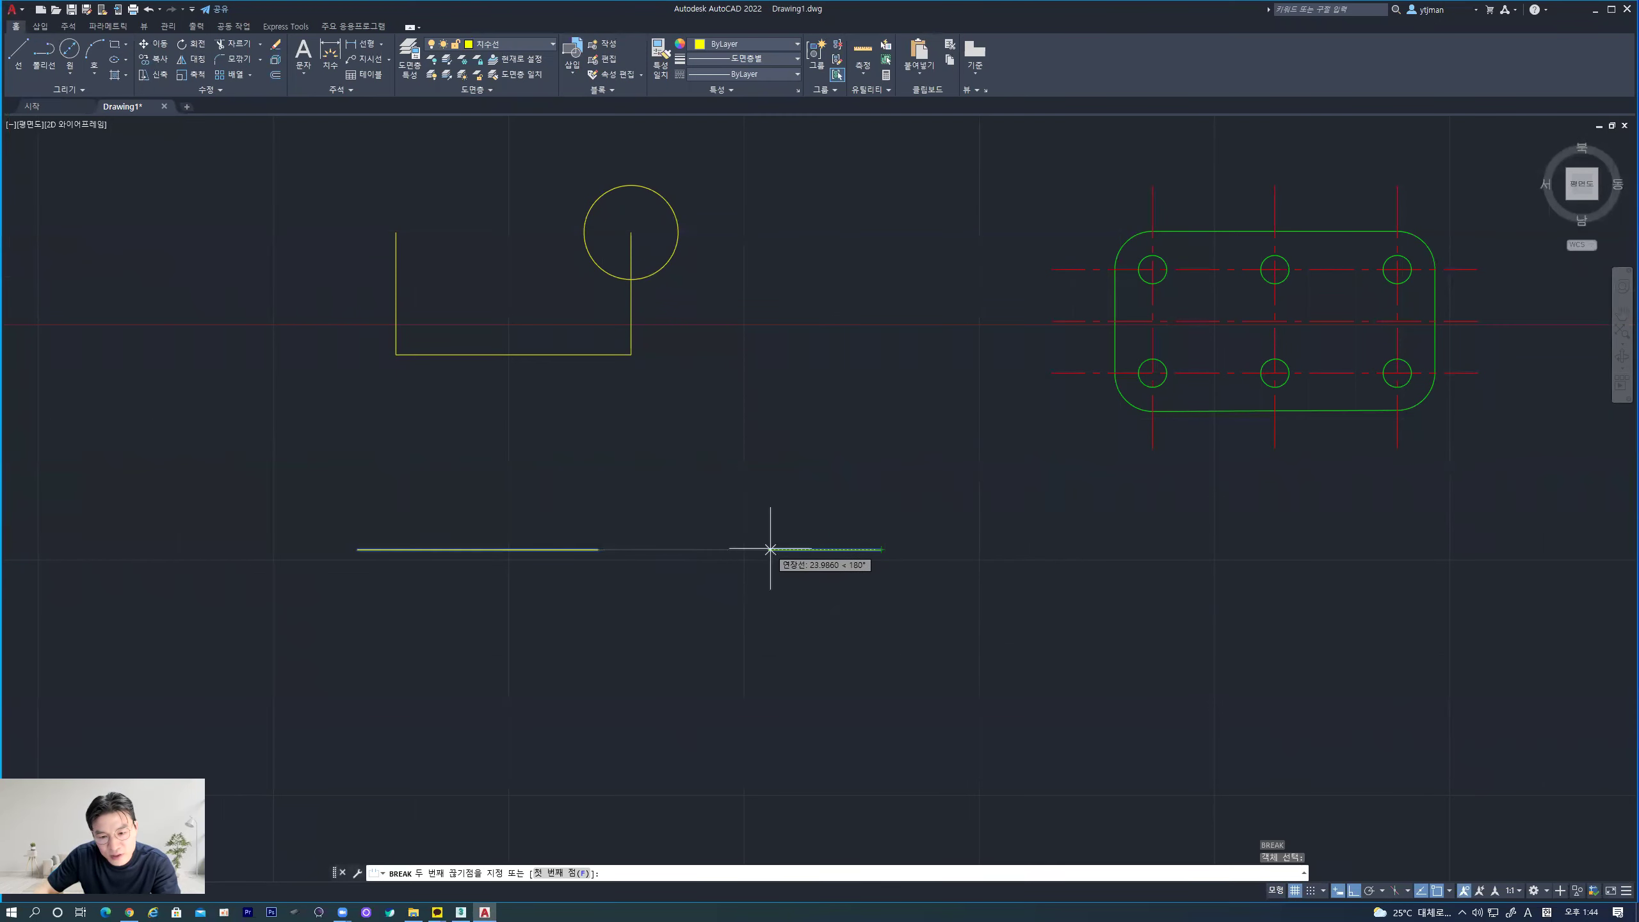
left_click(788, 549)
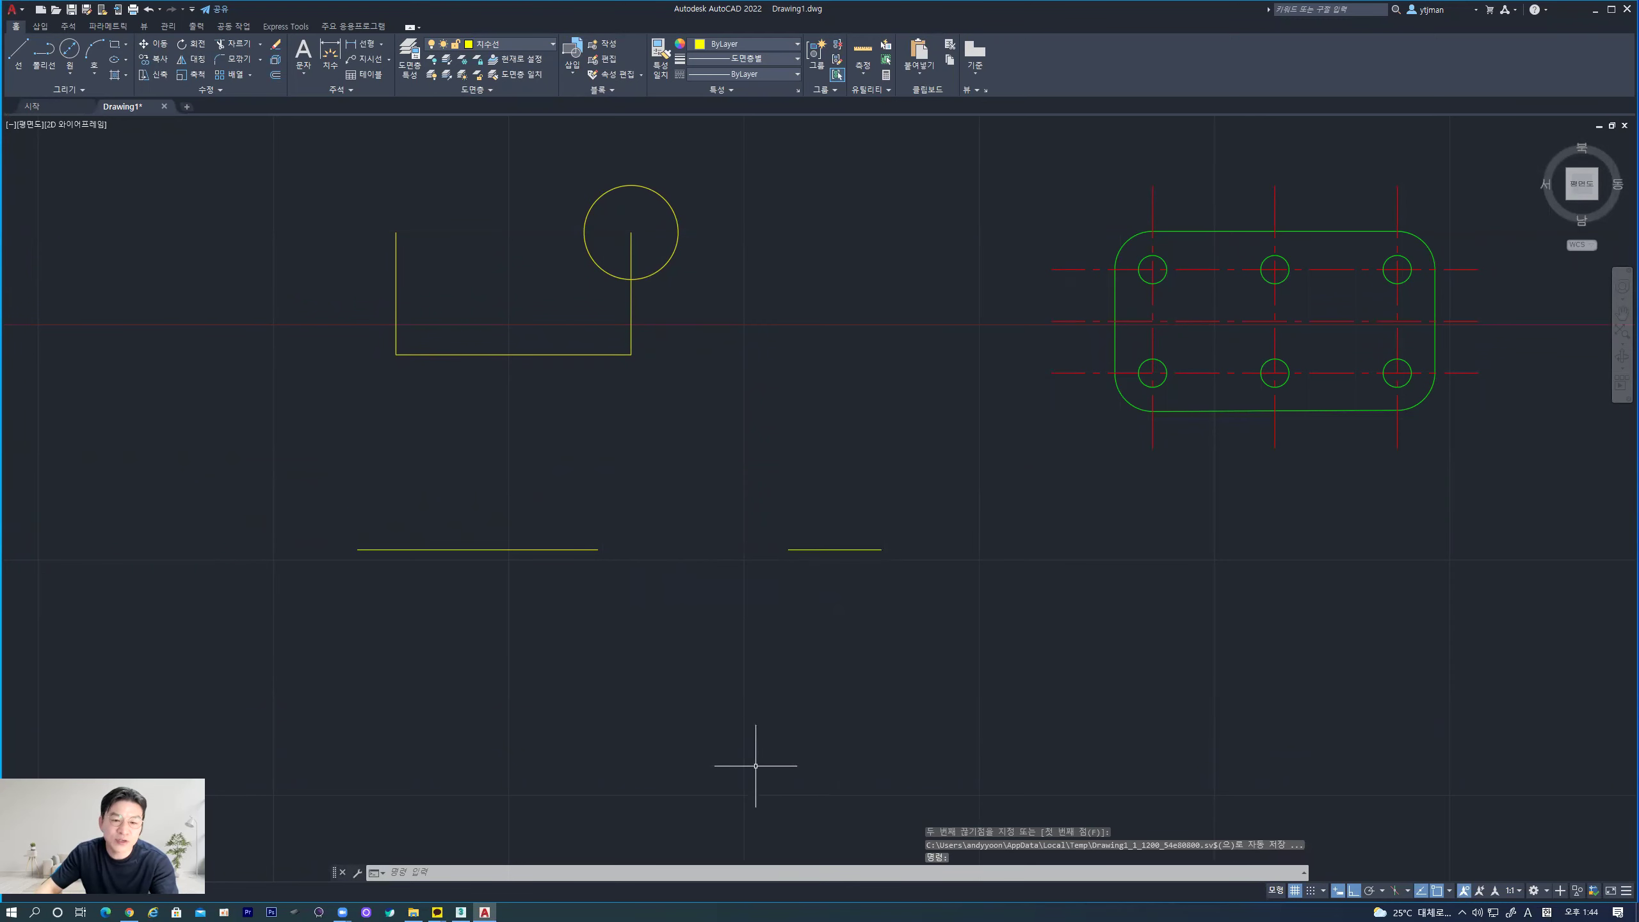
Step: Draw a horizontal line spanning from left of the U-shape to right of it
middle_click_drag(779, 486, 757, 666)
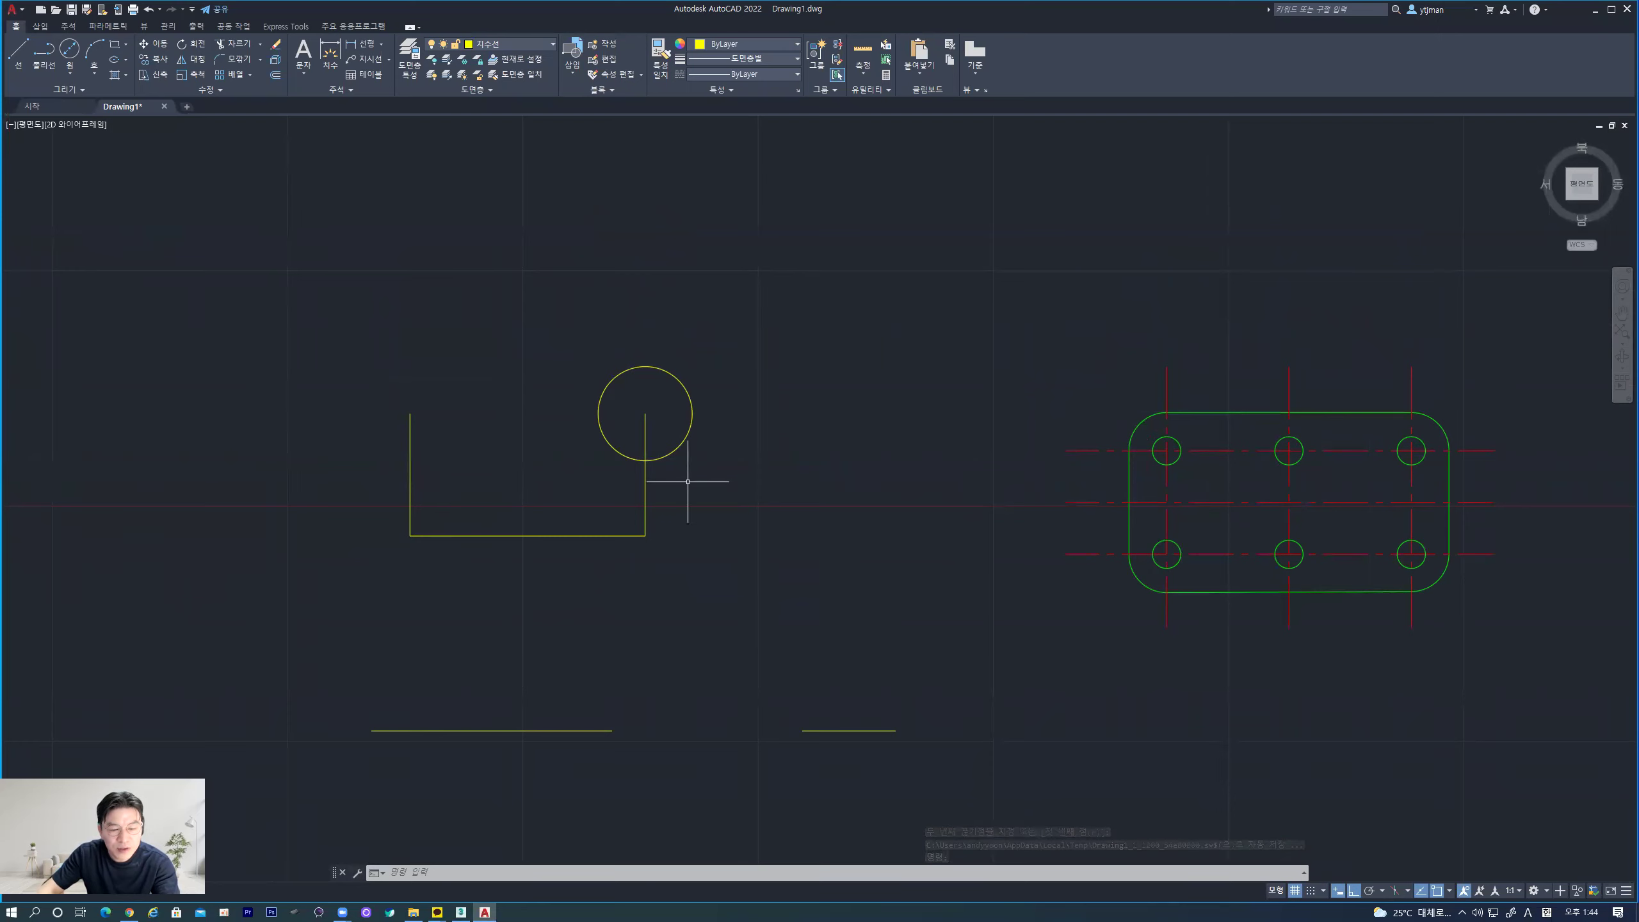
left_click(19, 53)
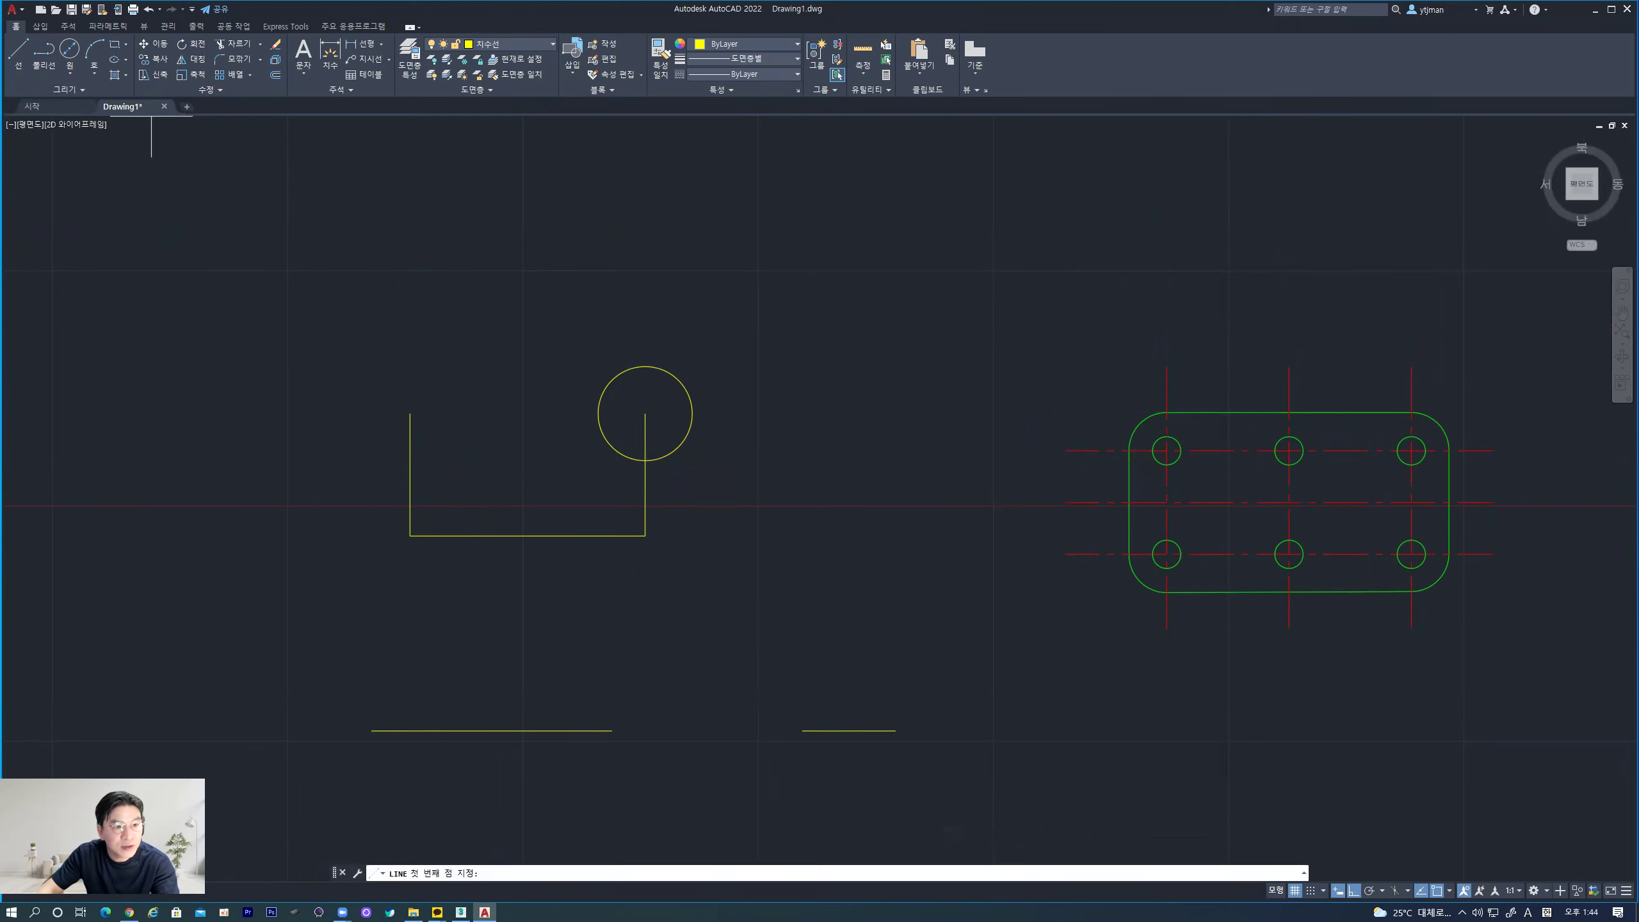
left_click(351, 476)
left_click(796, 476)
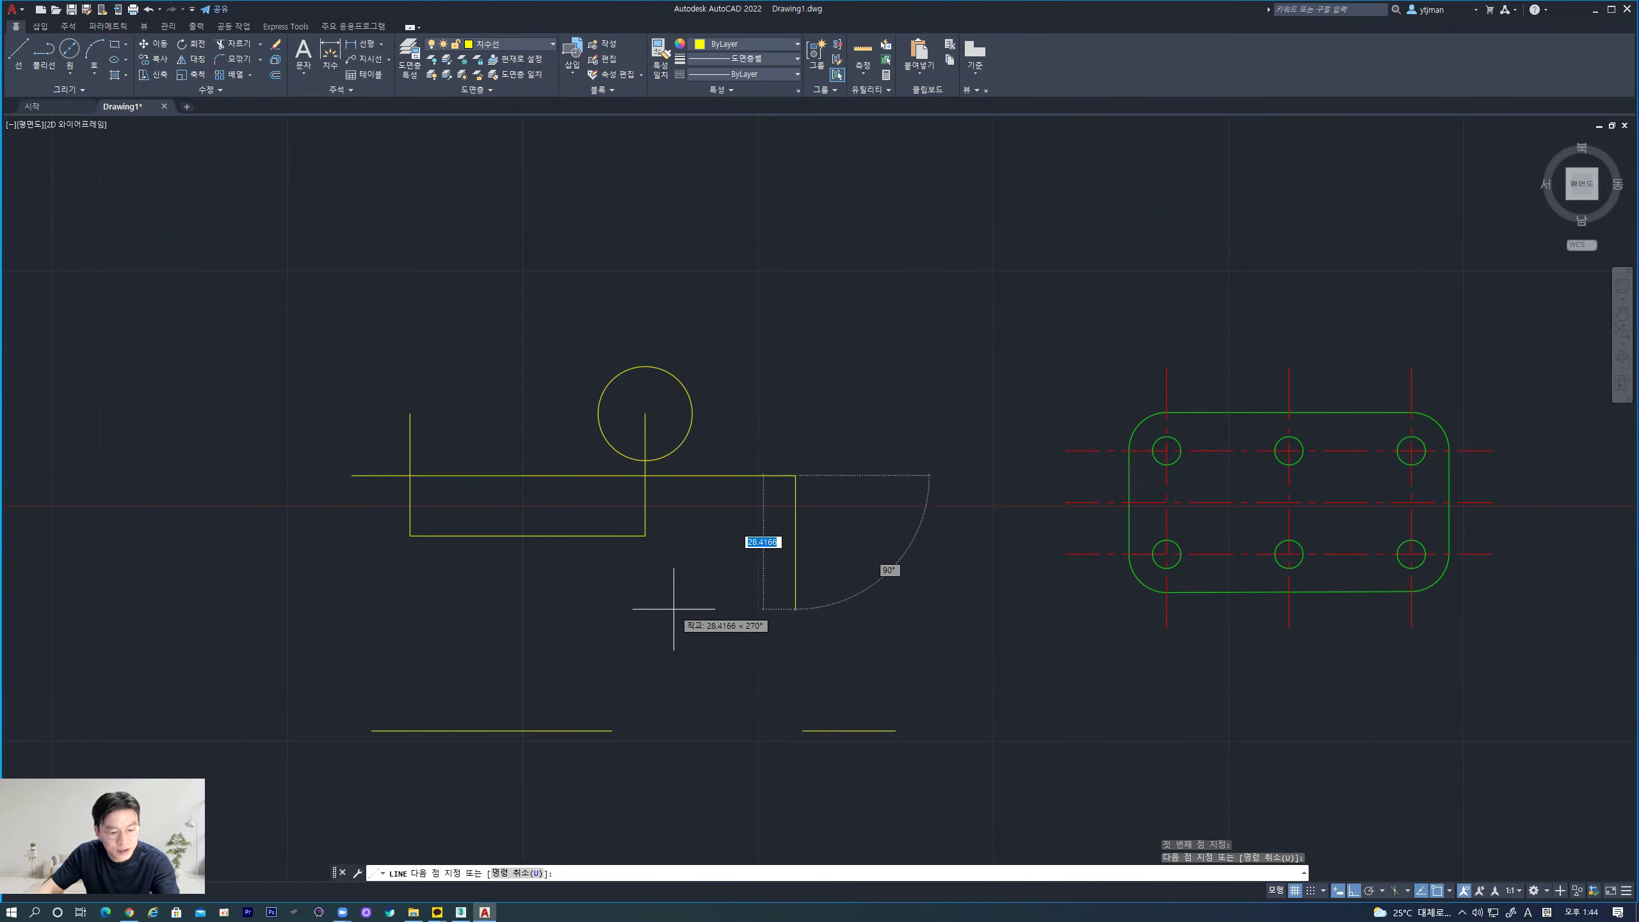
key("Escape")
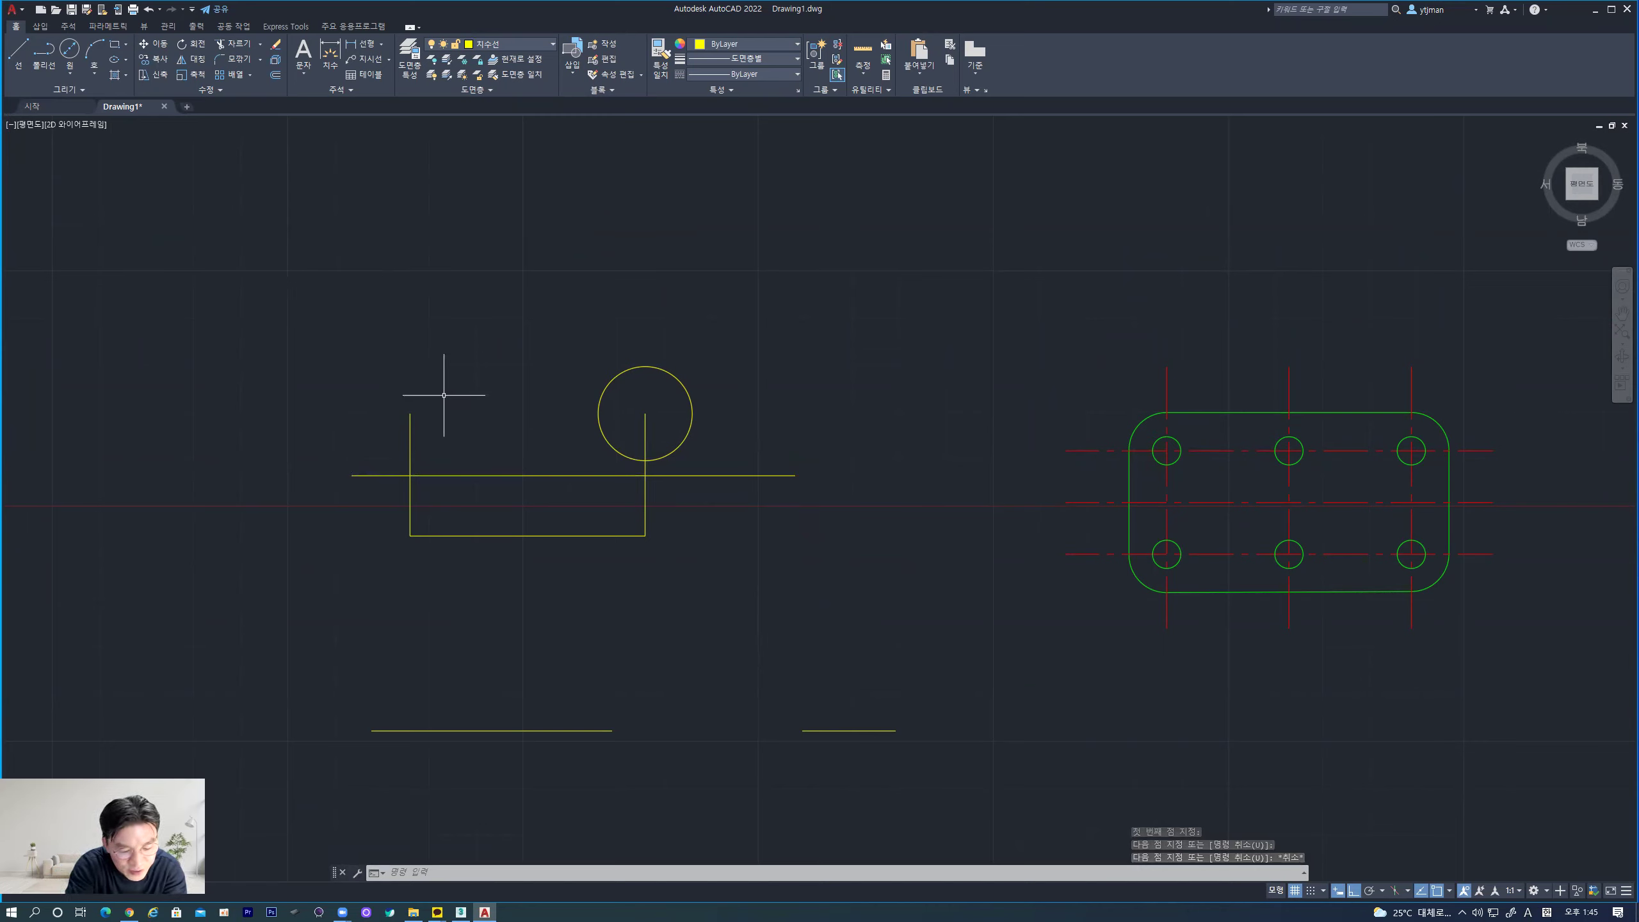
Step: Break out the new line's part lying between the U's two vertical sides
type("BR")
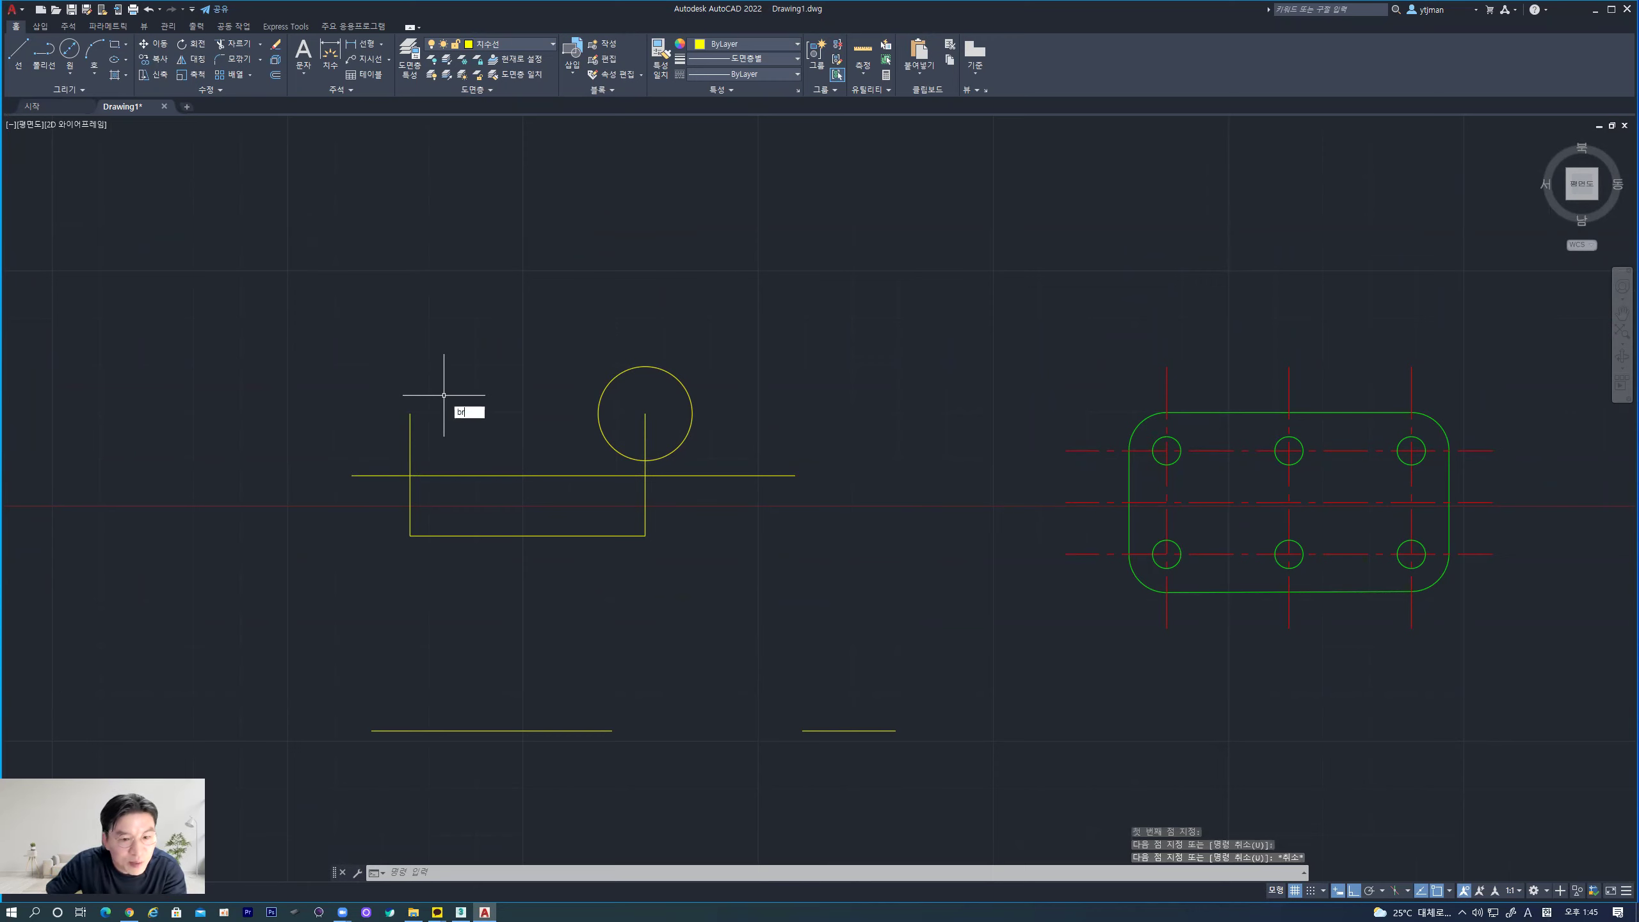
key("Return")
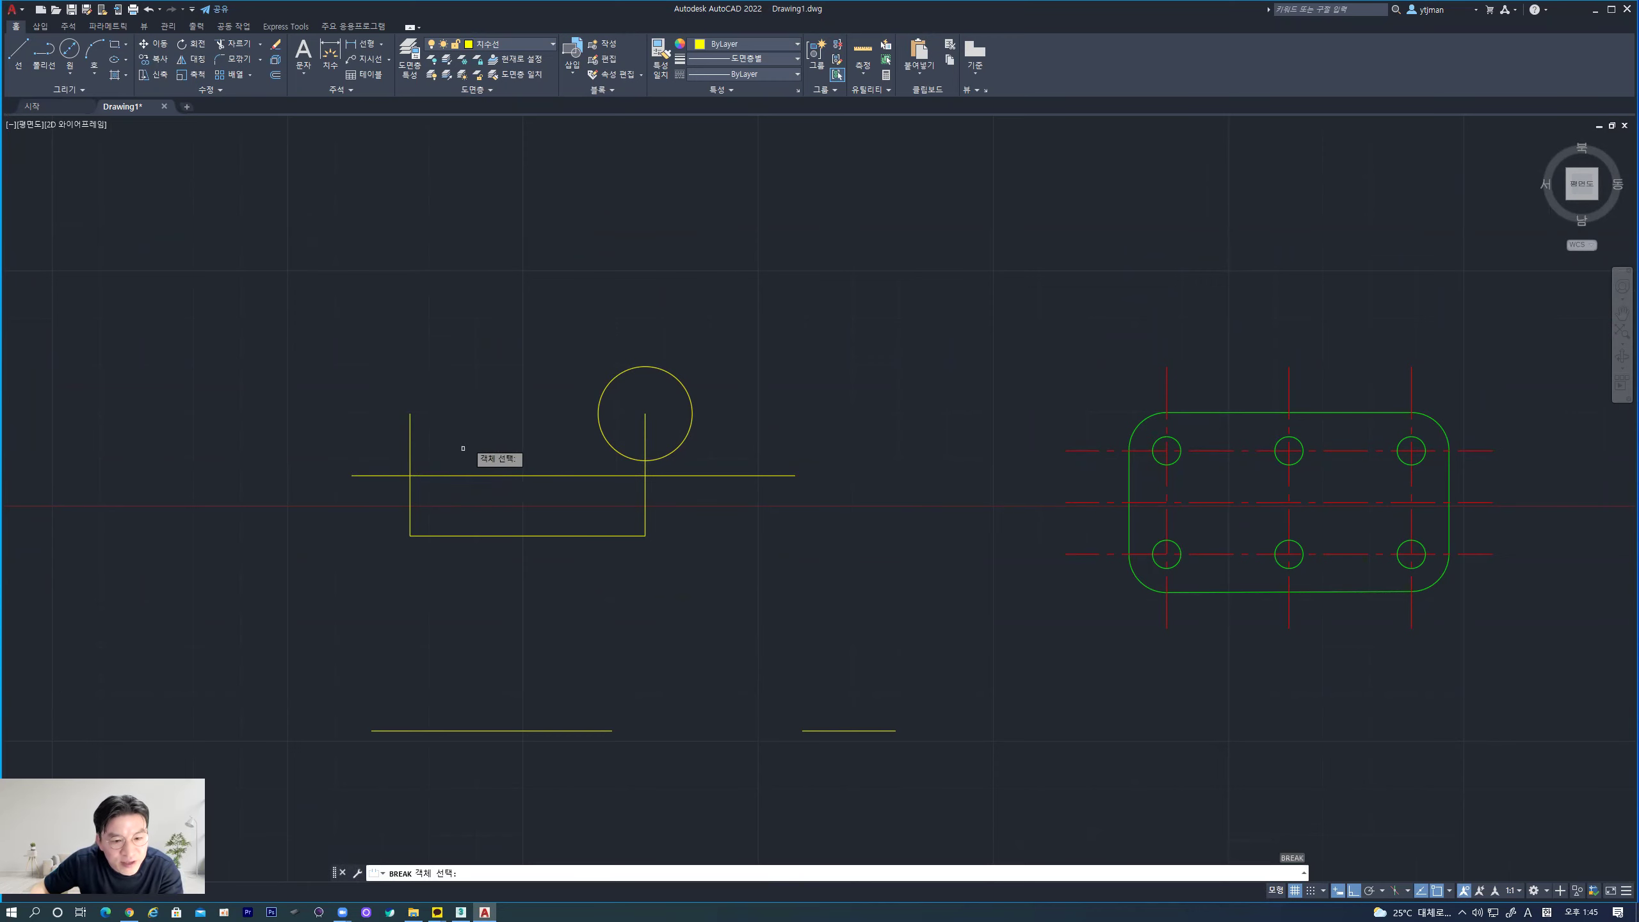
left_click(410, 475)
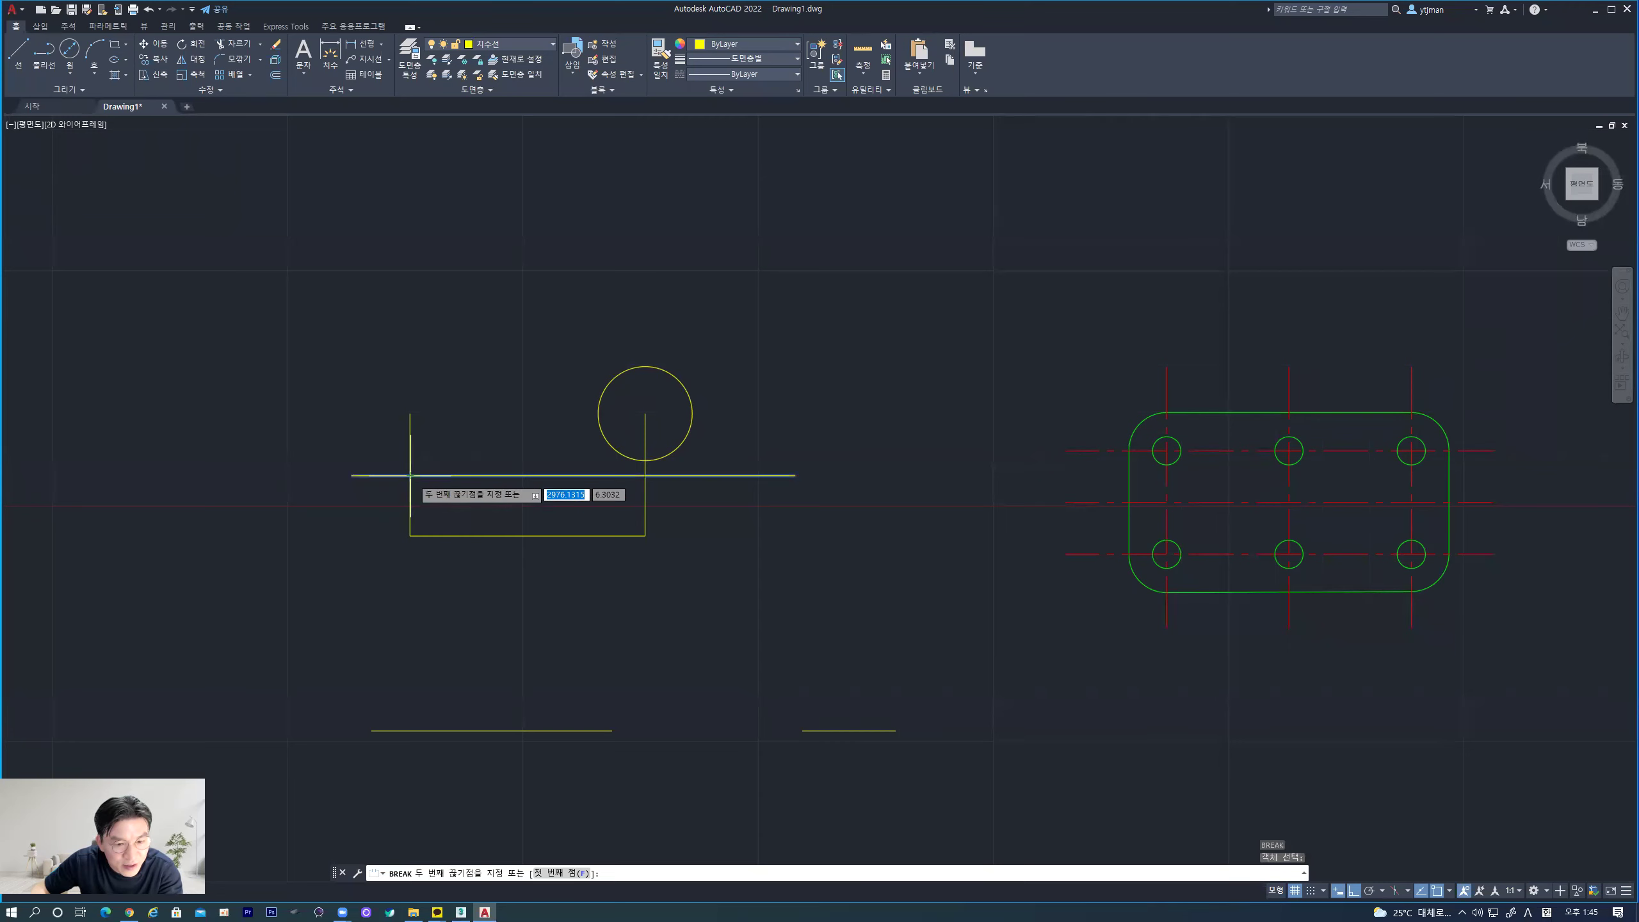
left_click(645, 475)
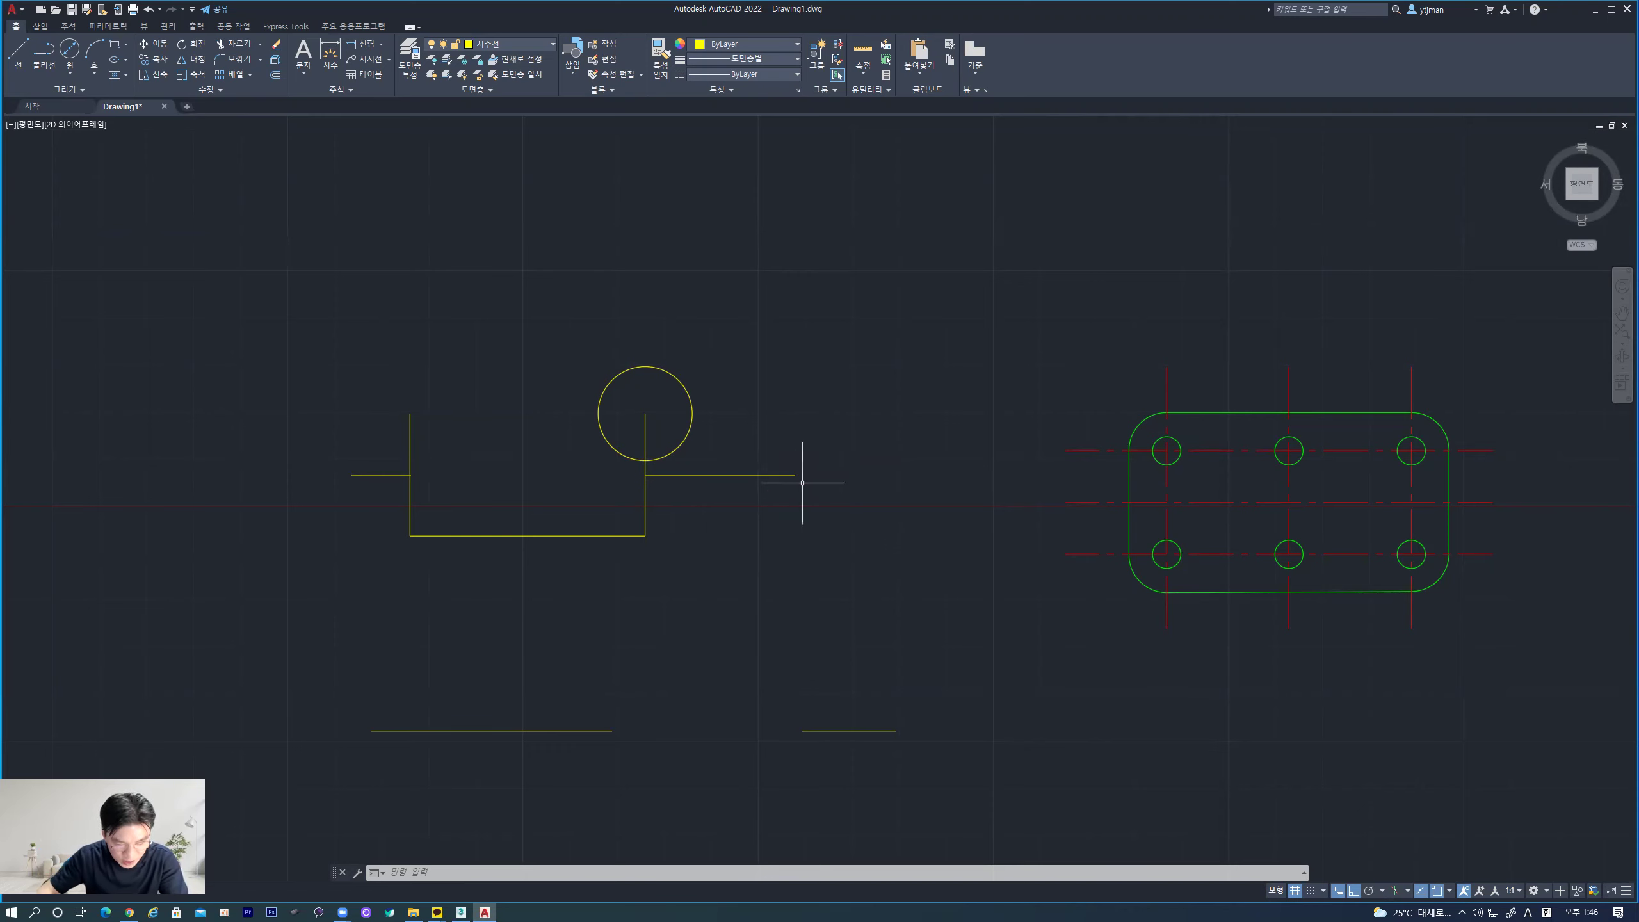
Step: Draw a large circle by diameter, centred below the small circle
middle_click_drag(804, 439, 718, 424)
left_click(69, 49)
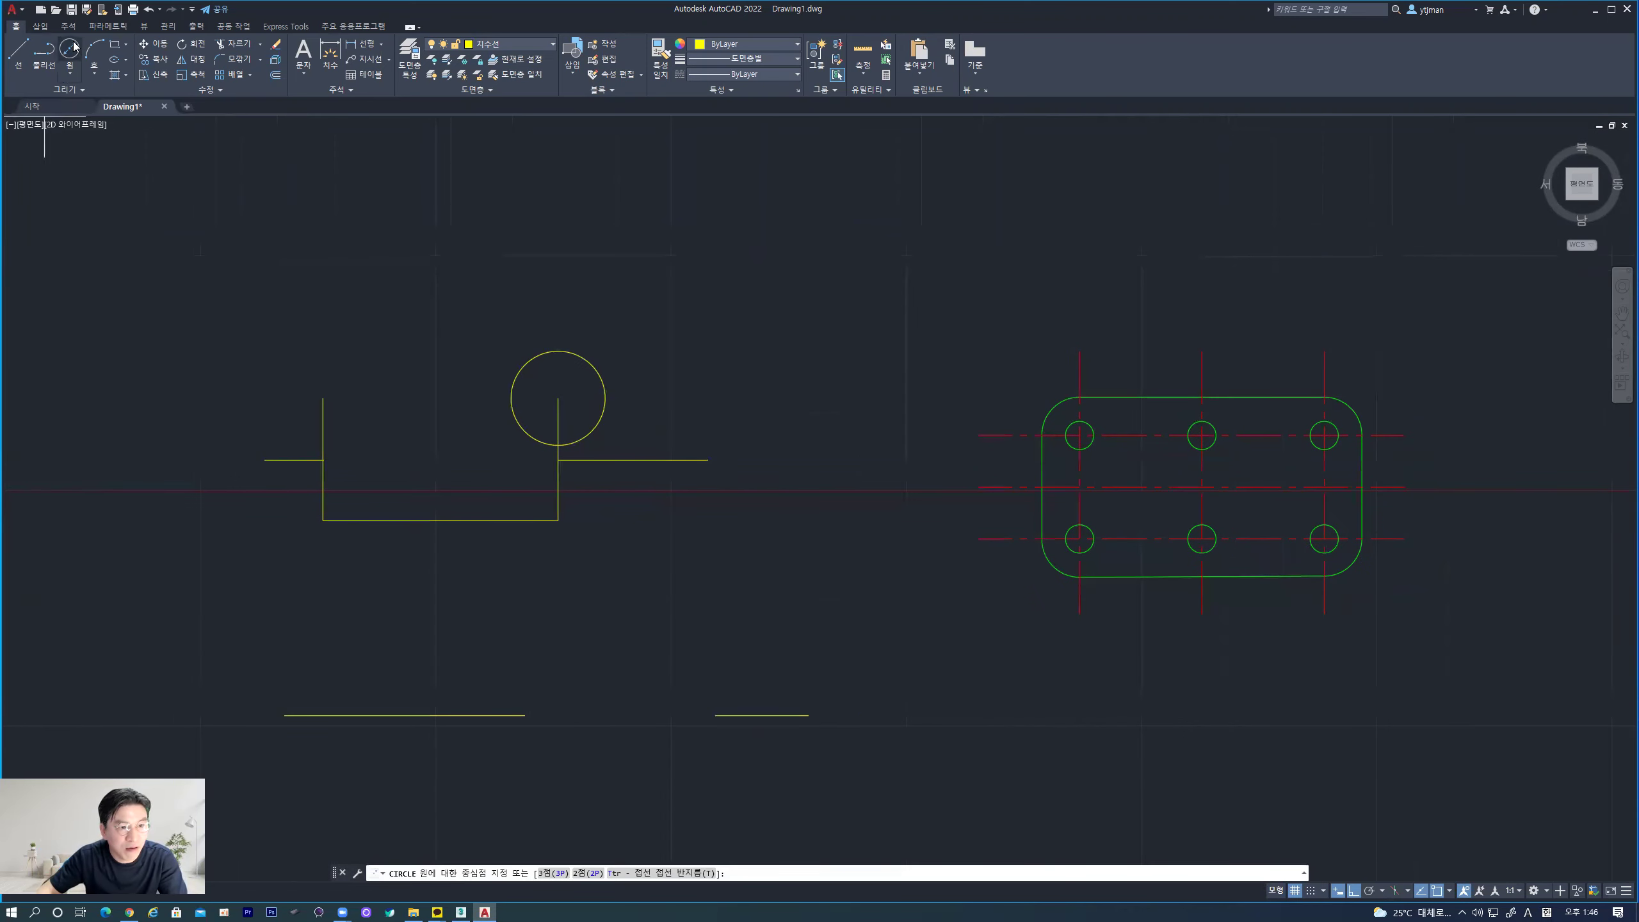
left_click(817, 578)
type("d")
key("Return")
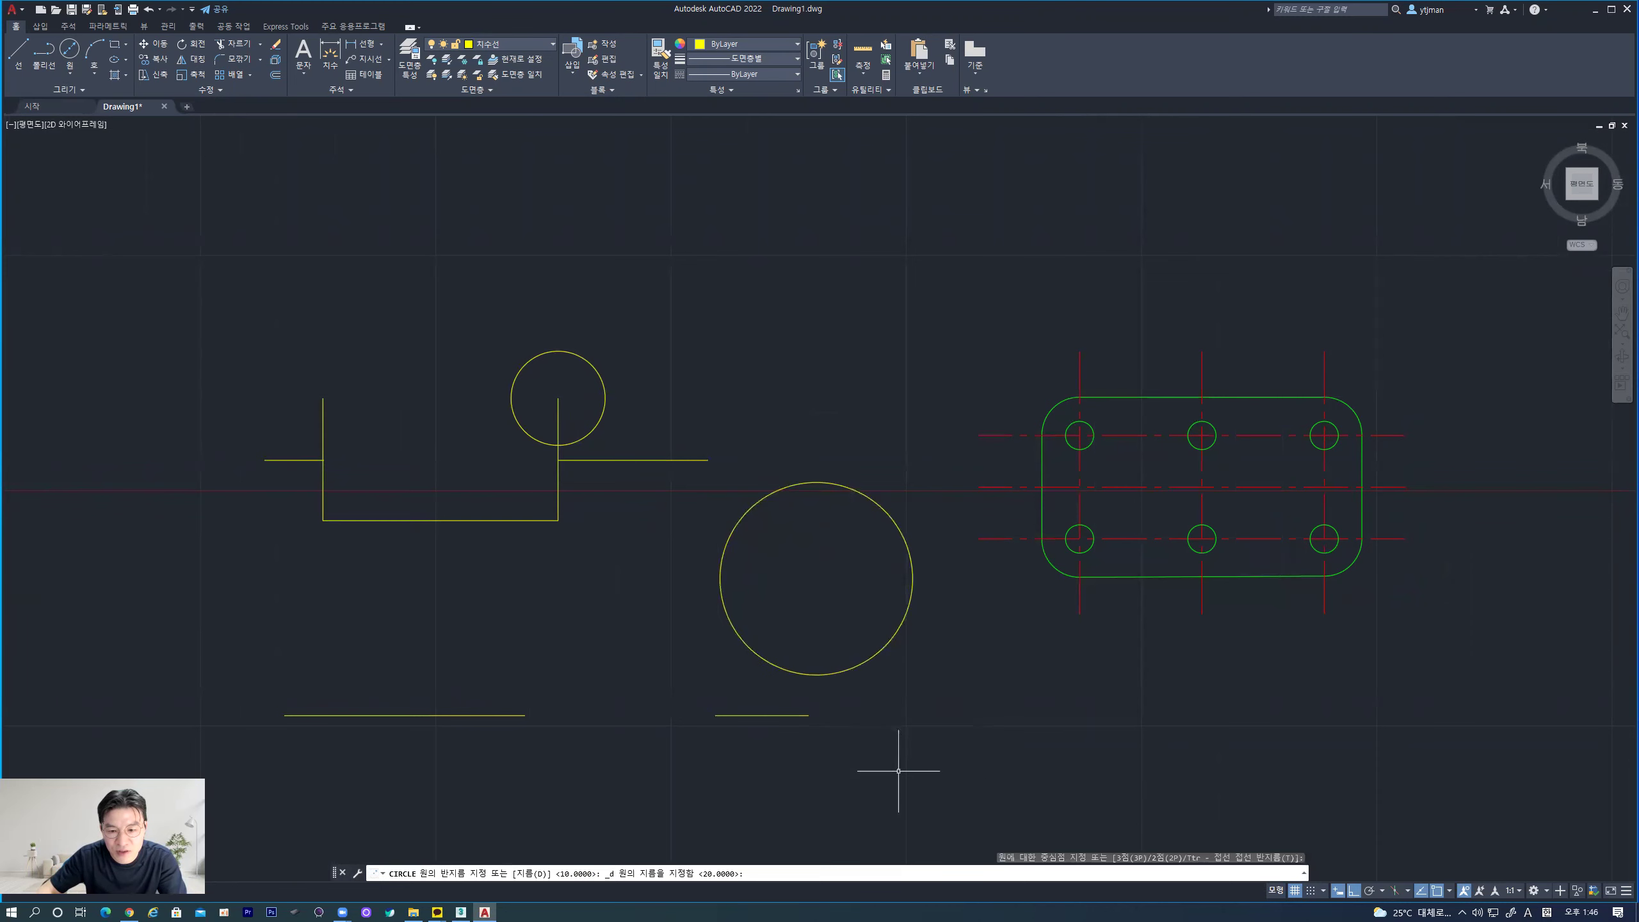
left_click(894, 765)
middle_click_drag(897, 652, 887, 629)
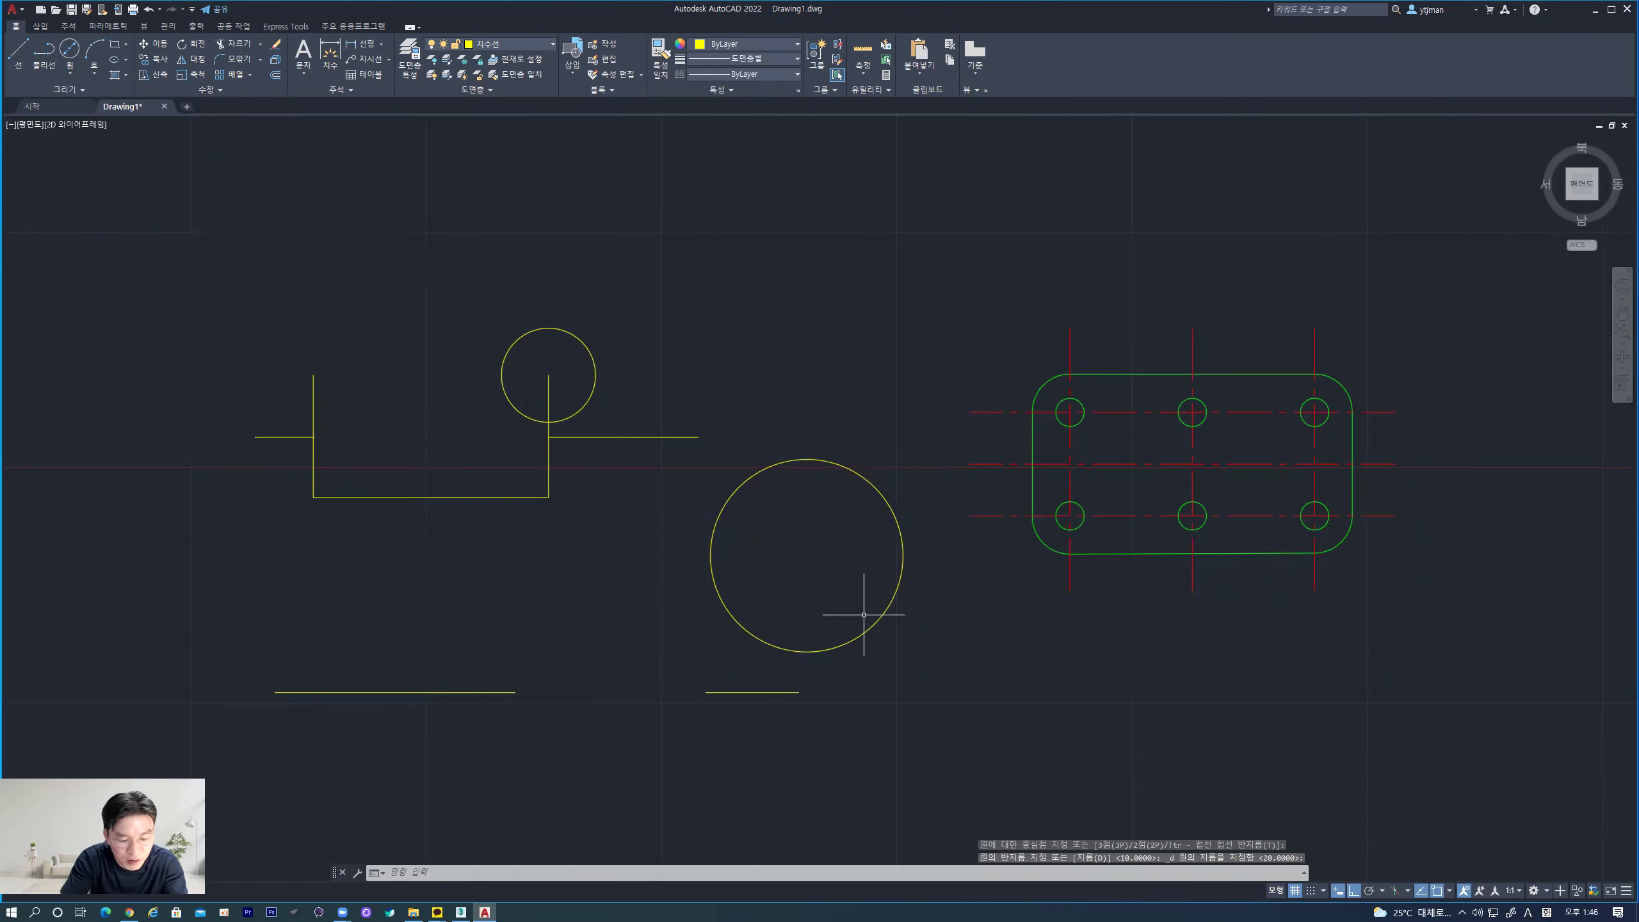
Step: Break a gap out of the large circle's lower right side
type("br")
key("Return")
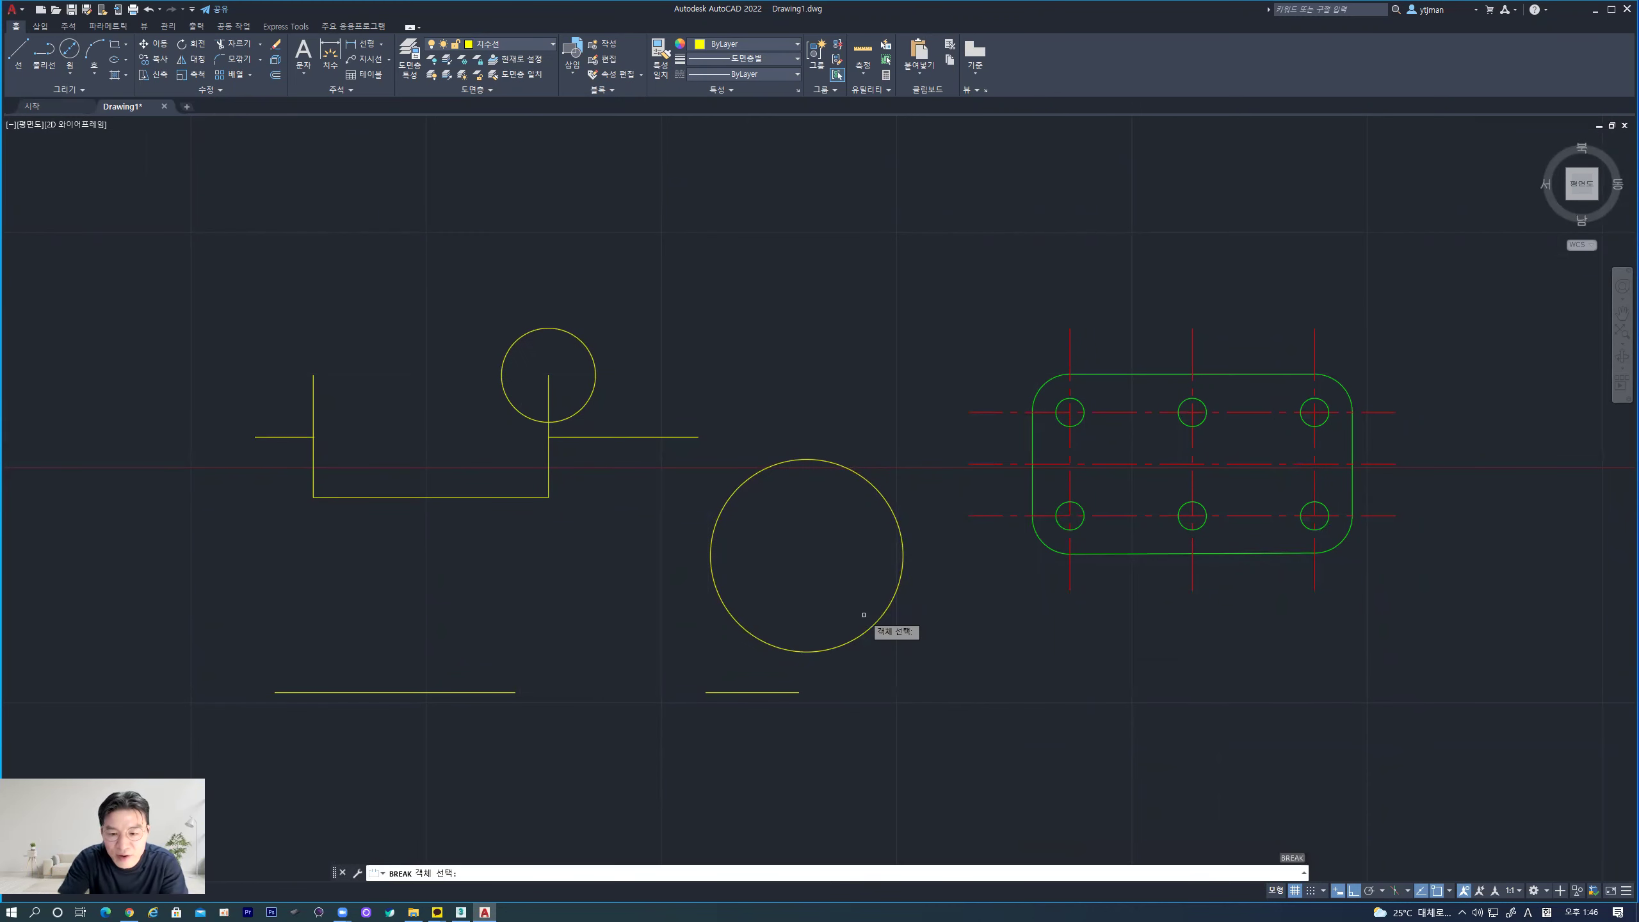
left_click(832, 647)
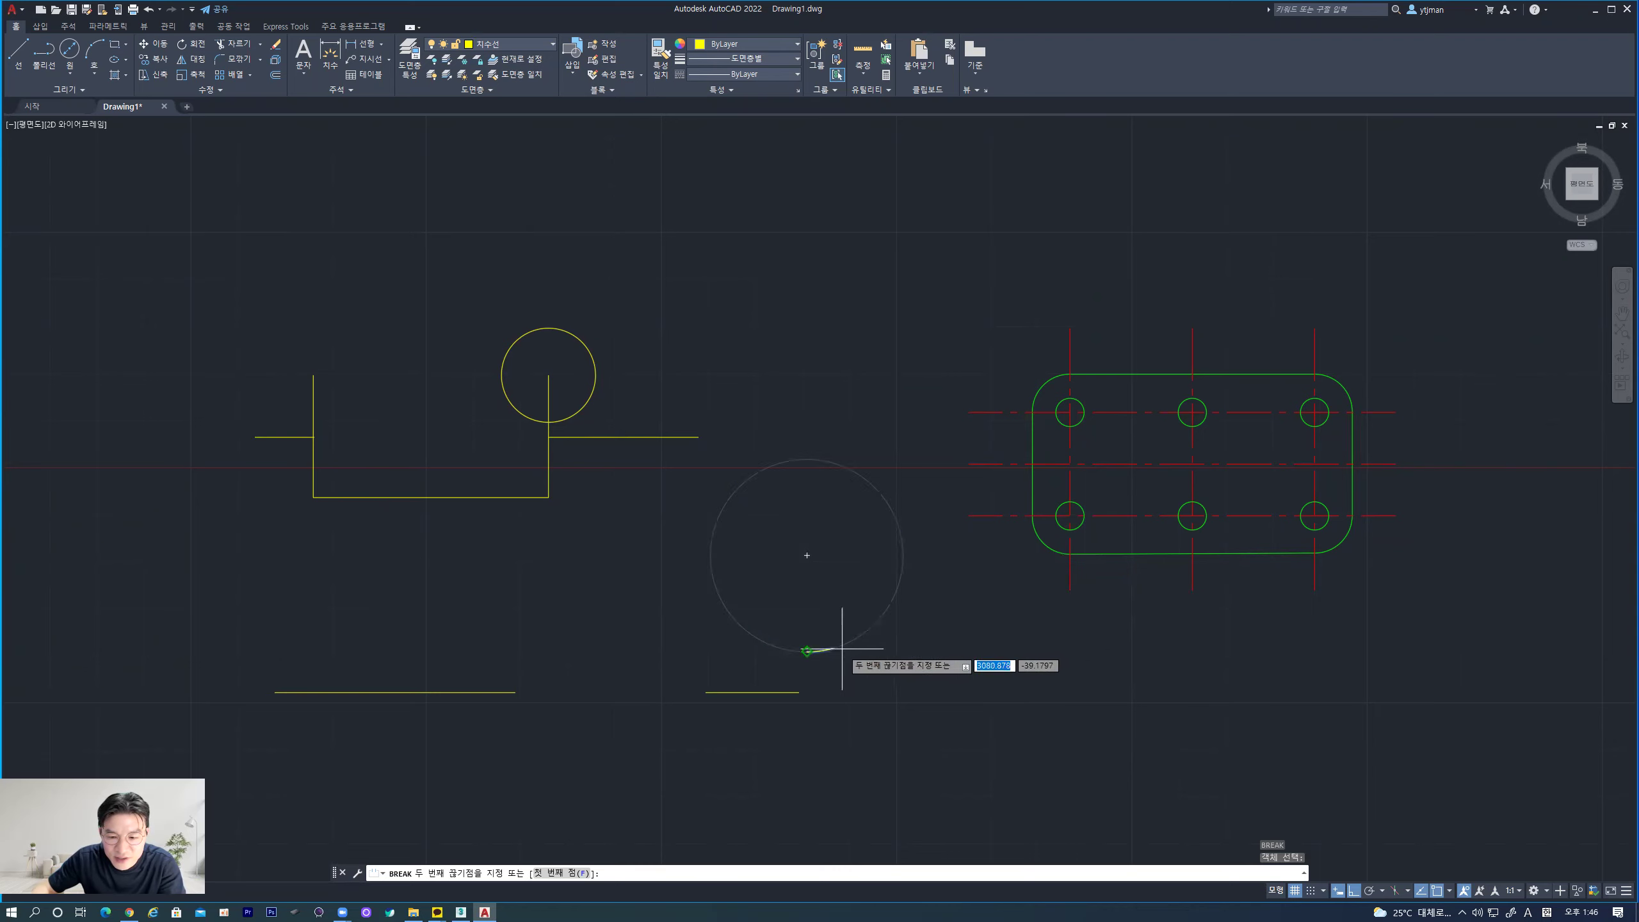
left_click(904, 554)
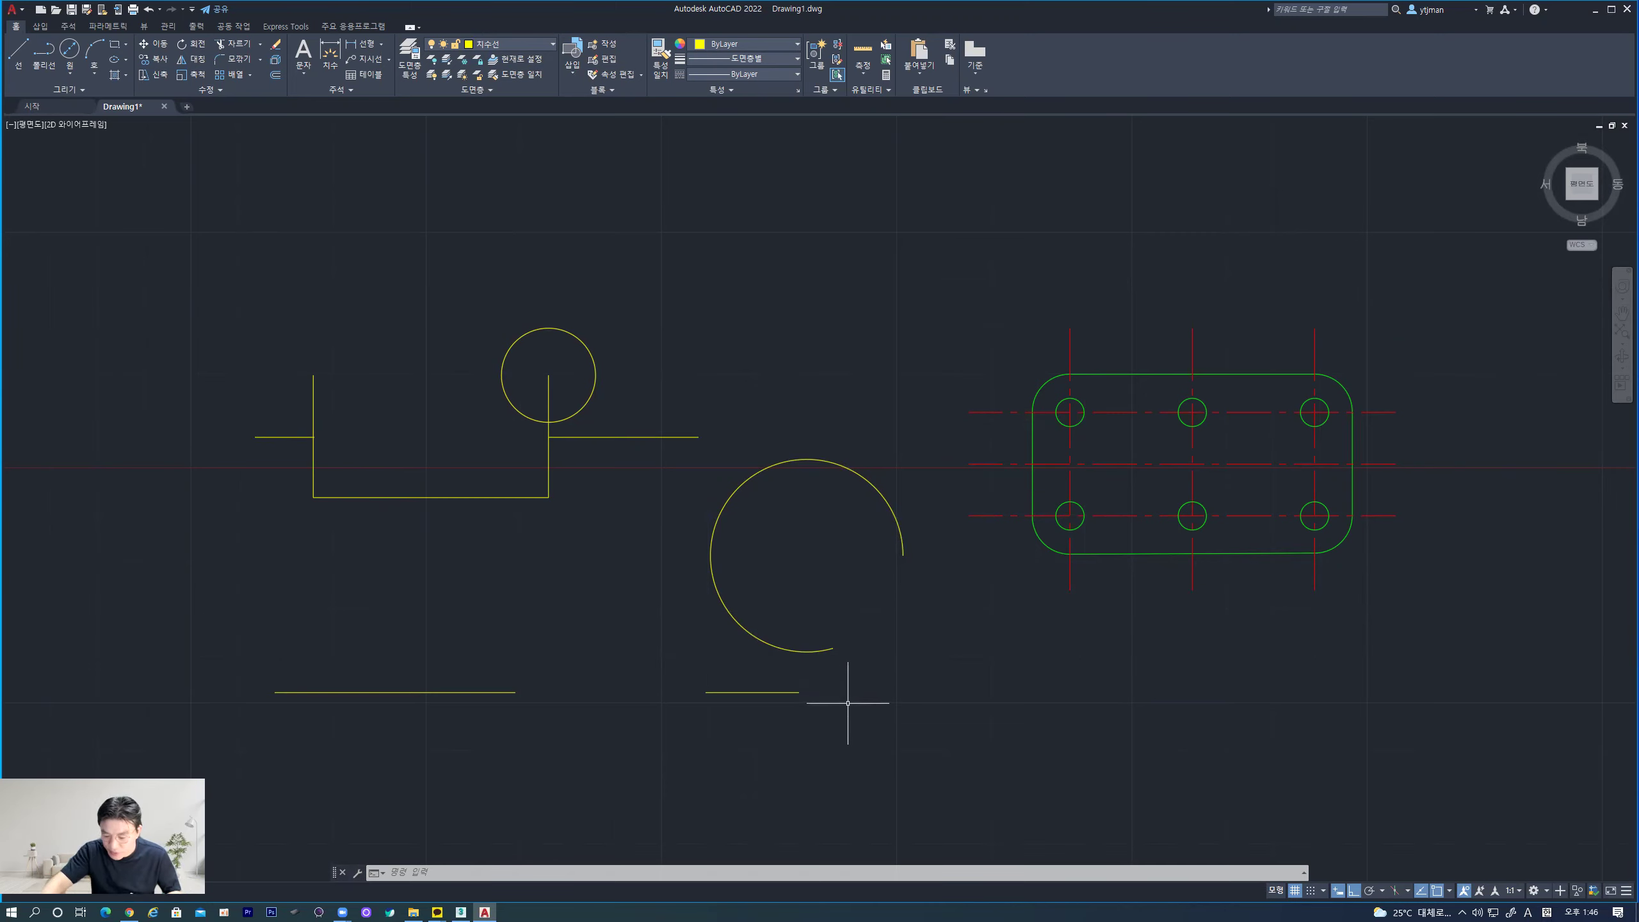
middle_click_drag(885, 615, 675, 535)
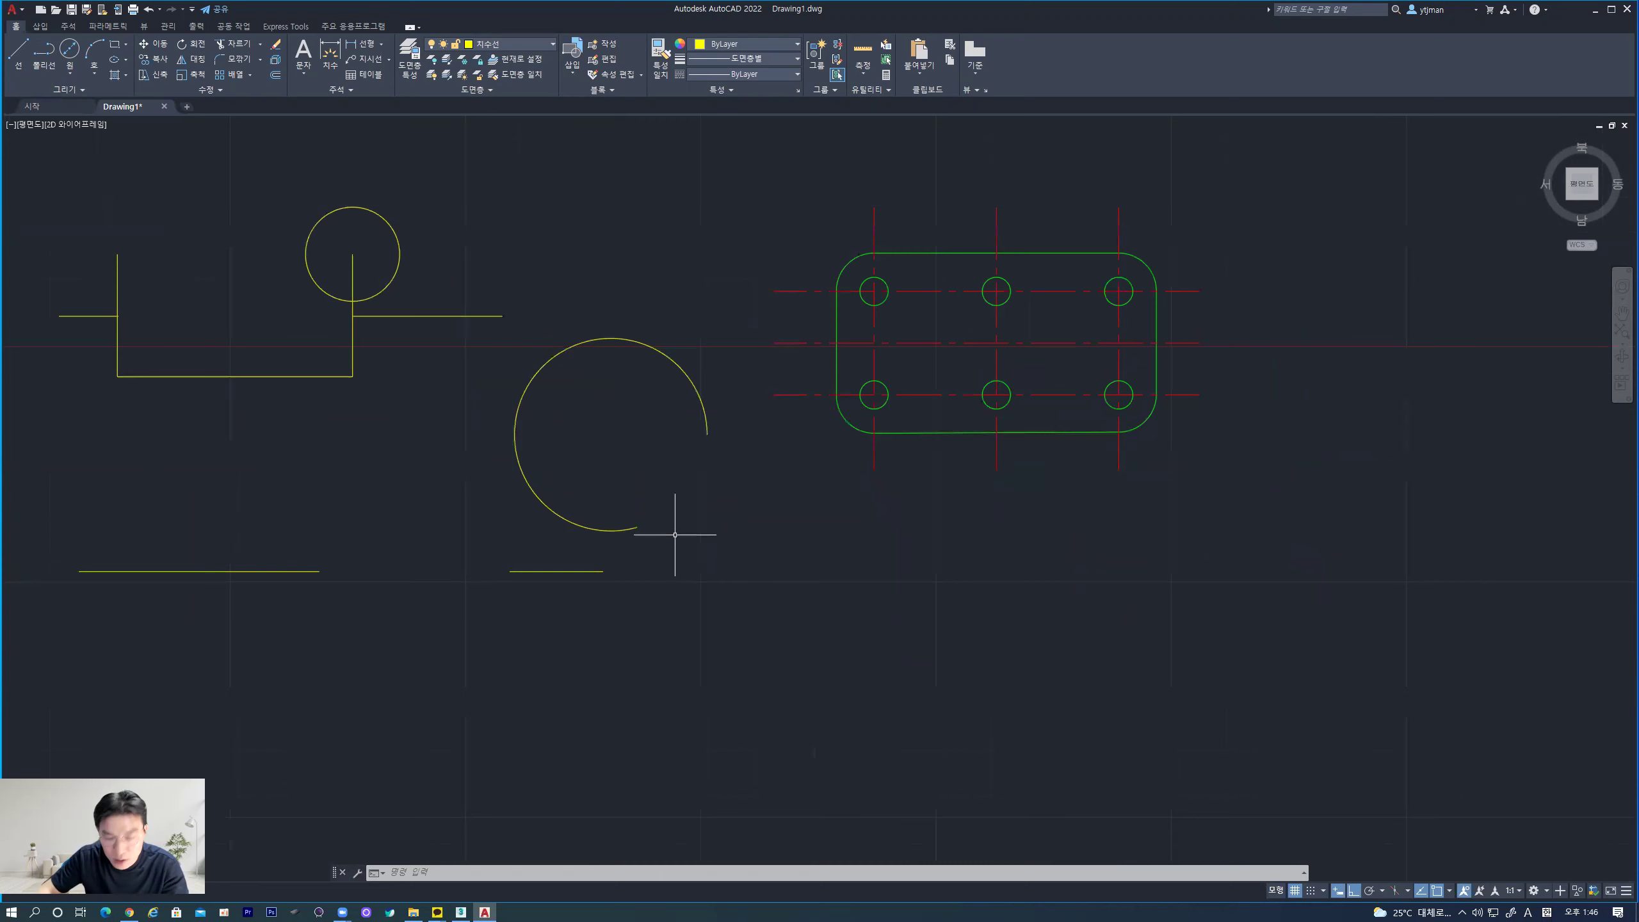
Step: Undo the circle's break and draw a vertical line through its centre
key("ctrl+z")
key("ctrl+z")
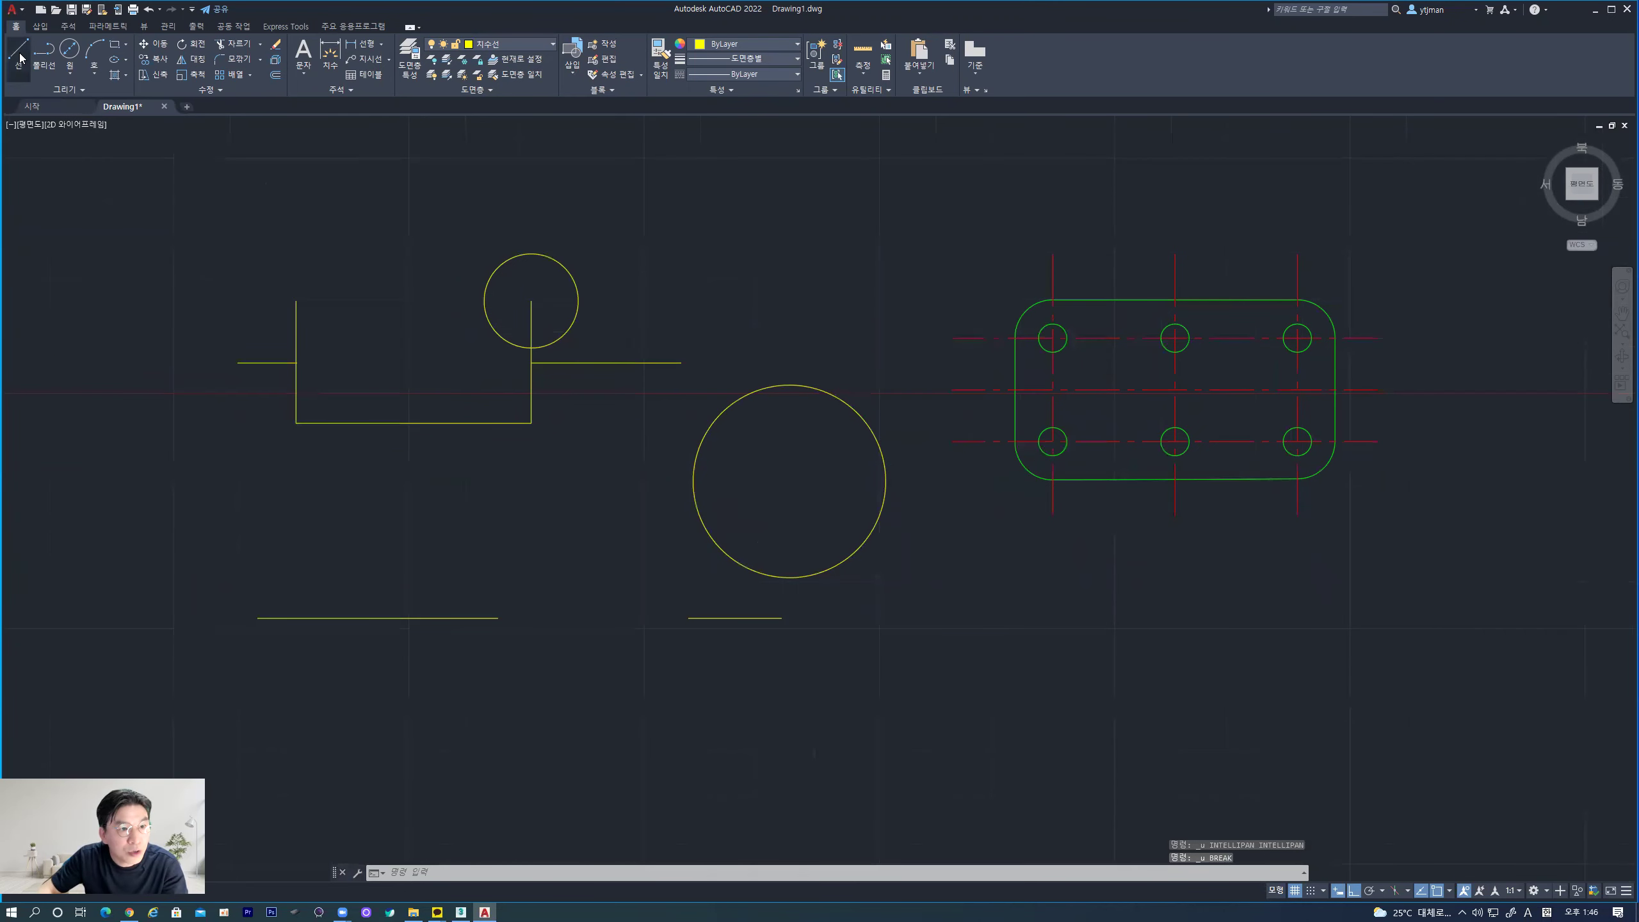
left_click(19, 57)
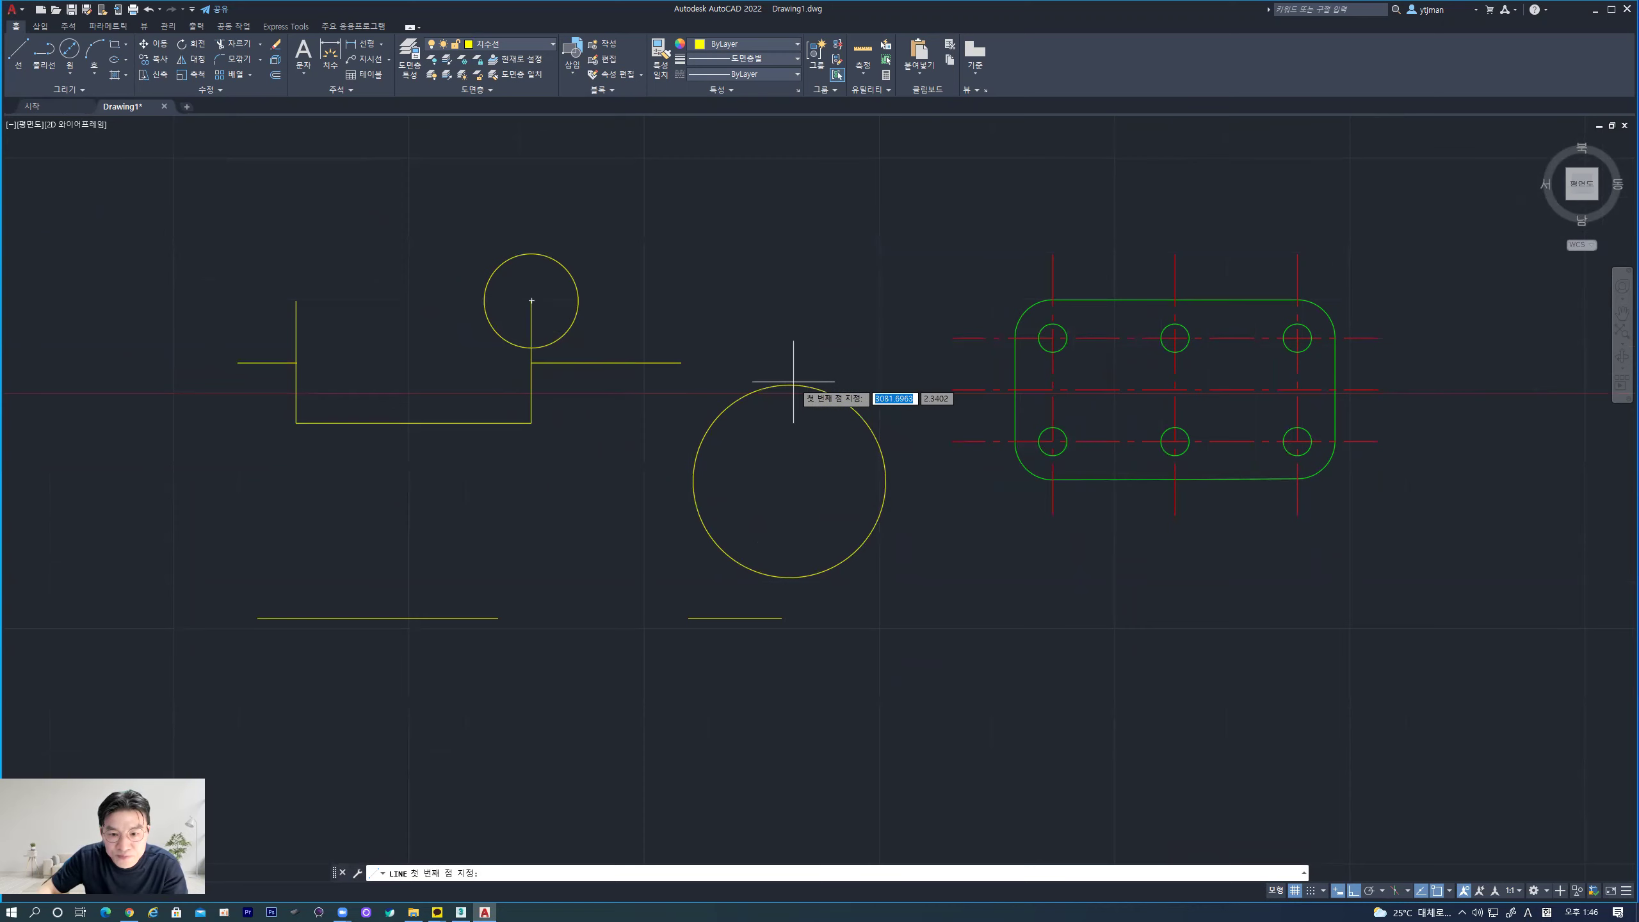
left_click(789, 324)
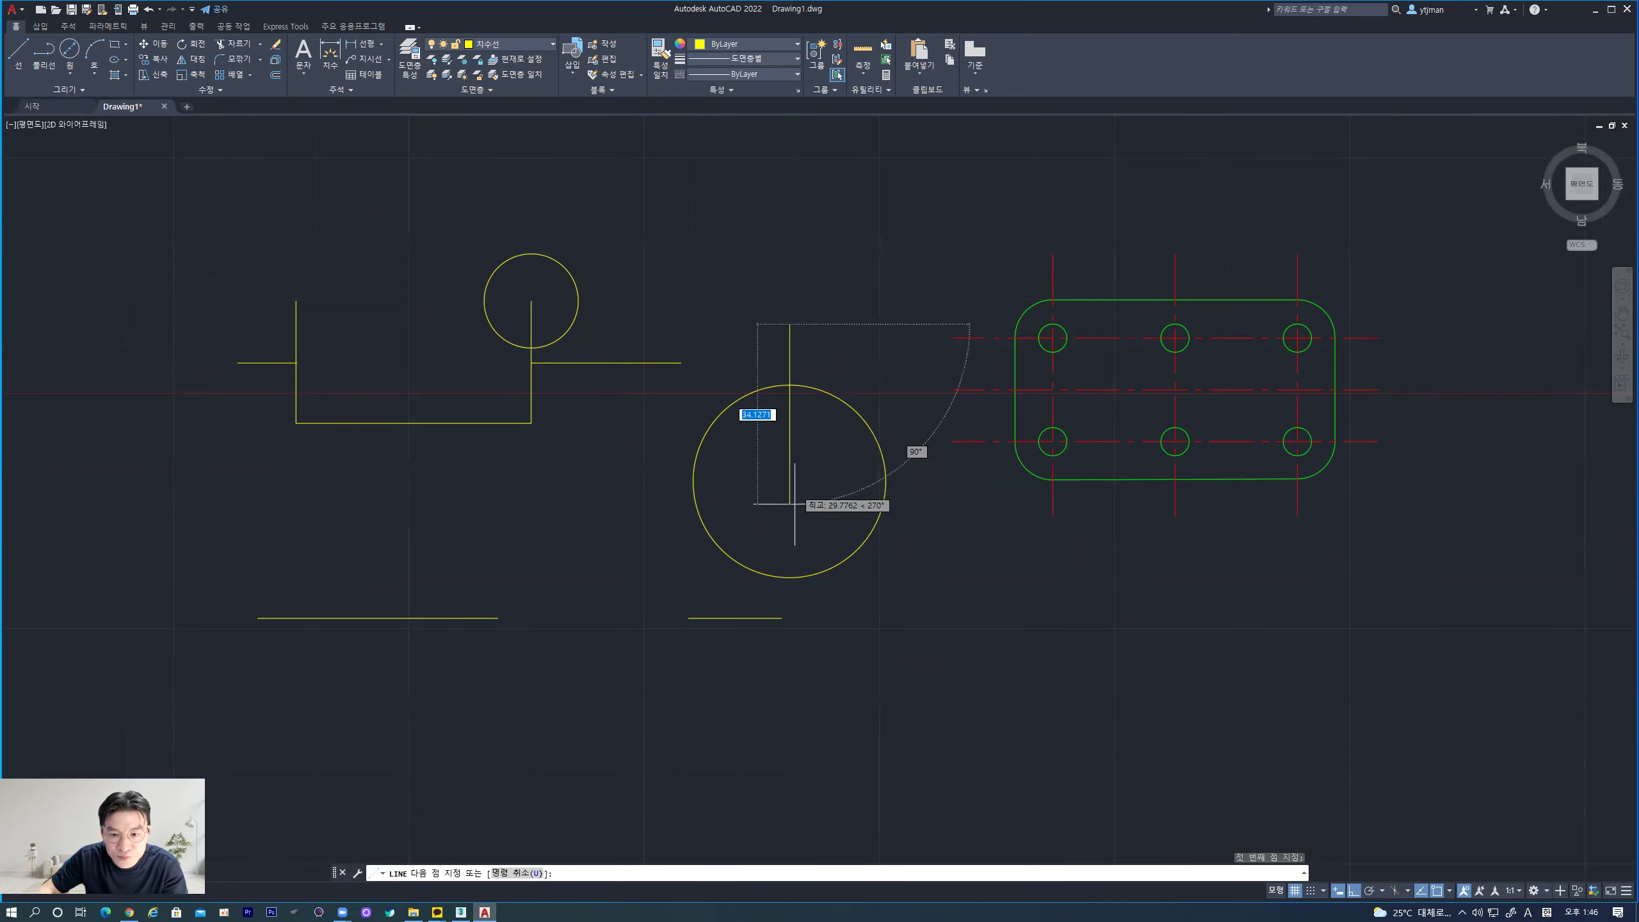
left_click(794, 644)
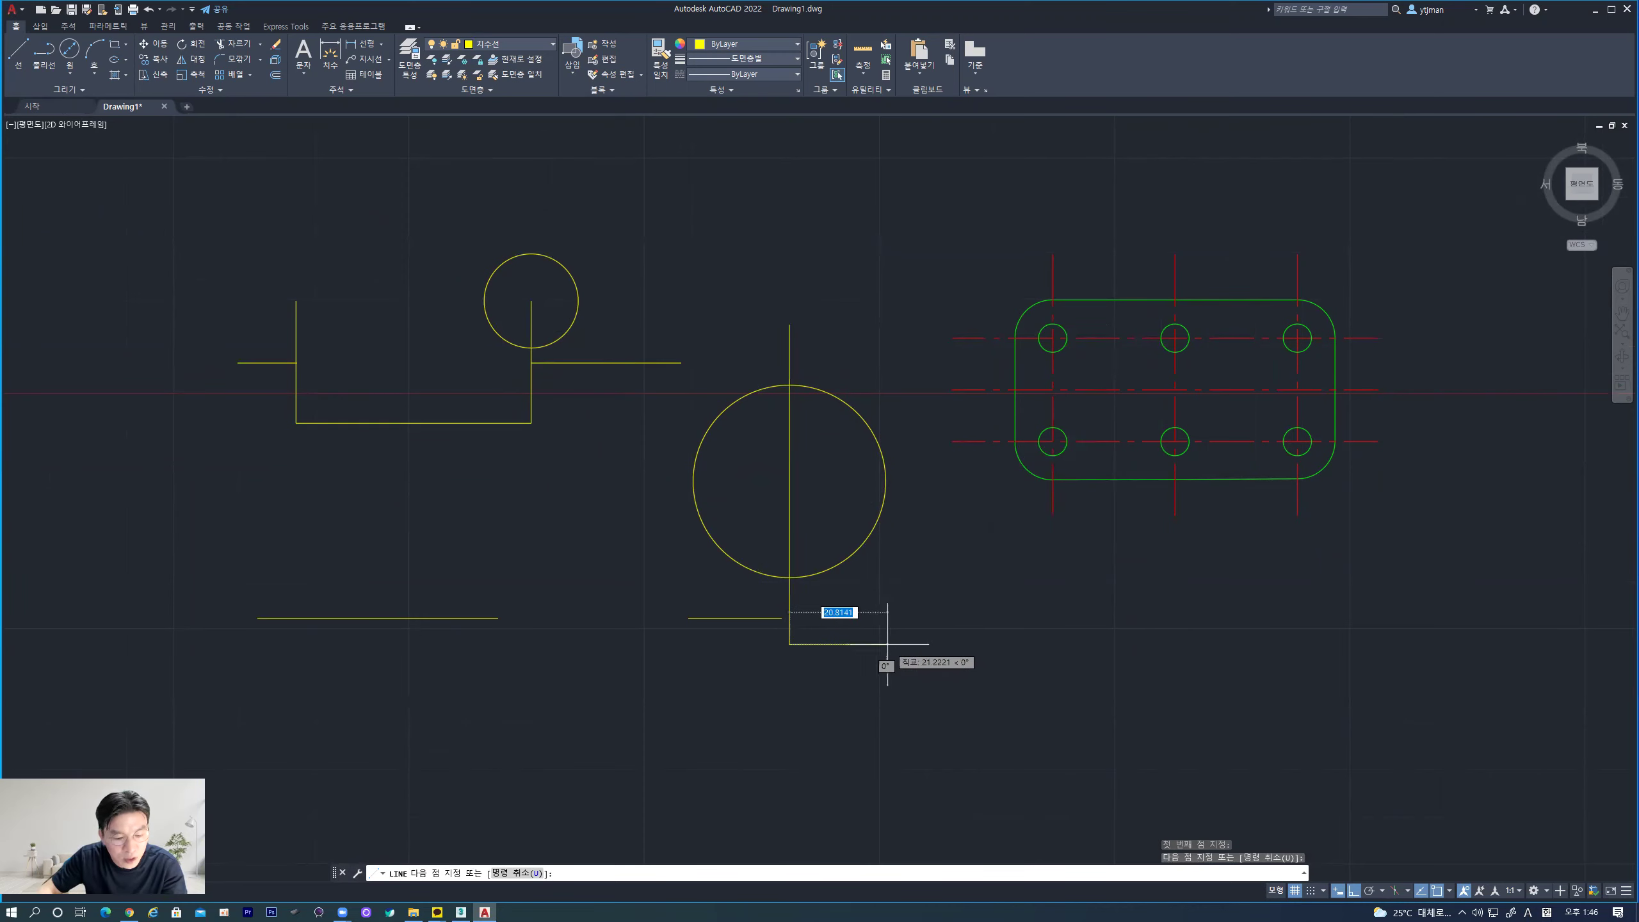
key("Escape")
Step: Draw a horizontal line through the circle's centre, extending past both sides
key("l")
key("Return")
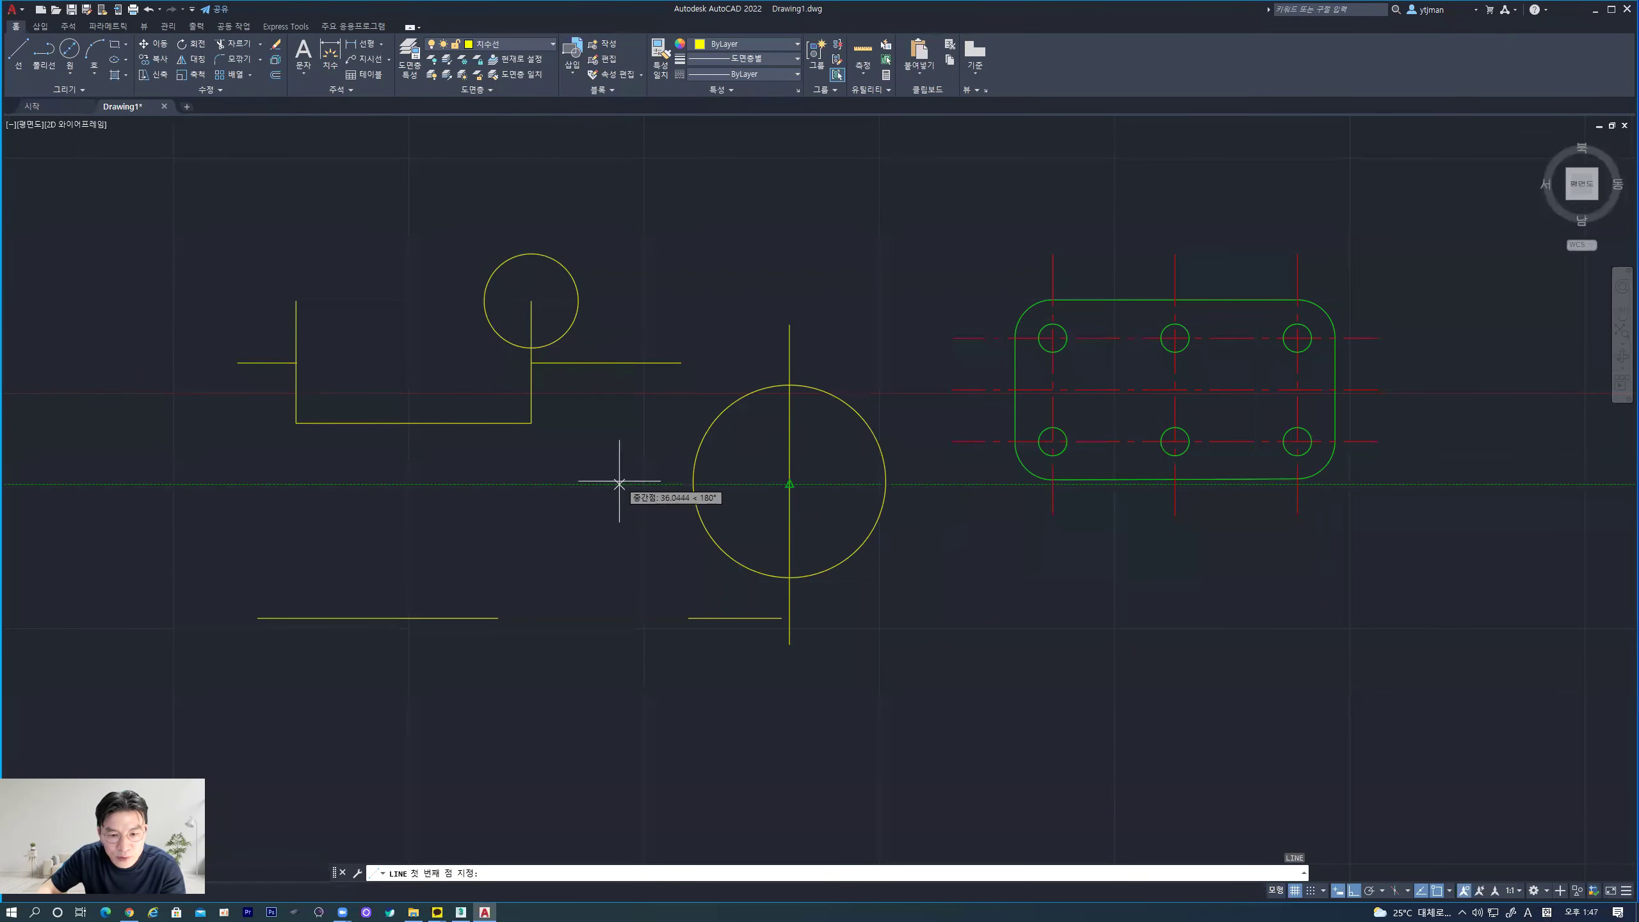
left_click(644, 483)
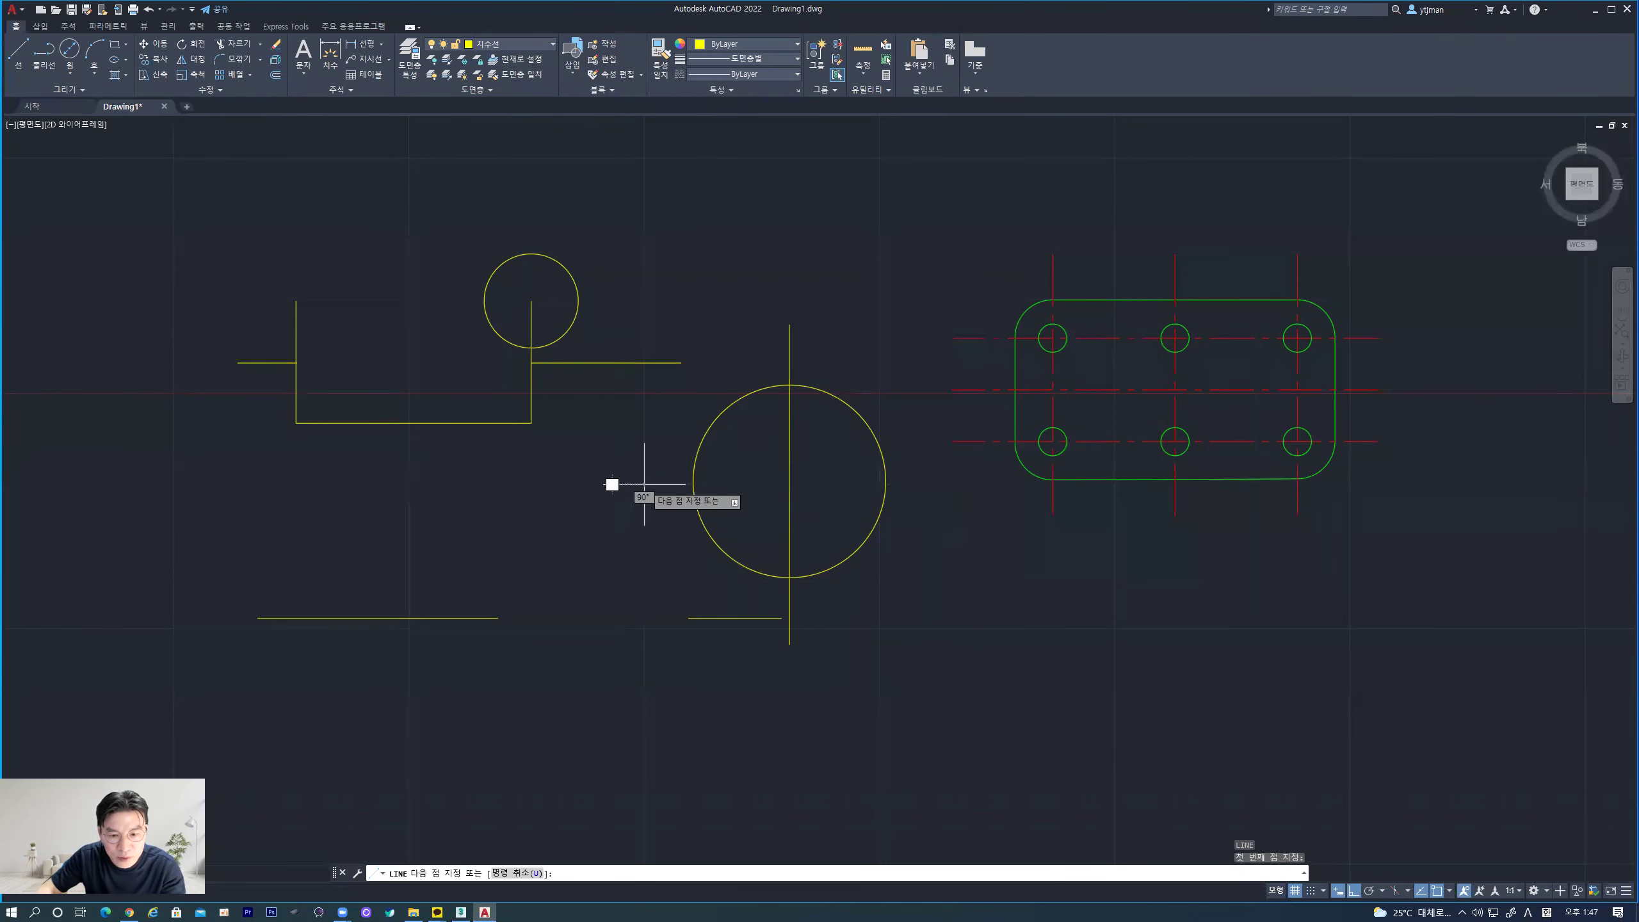
left_click(913, 484)
key("Escape")
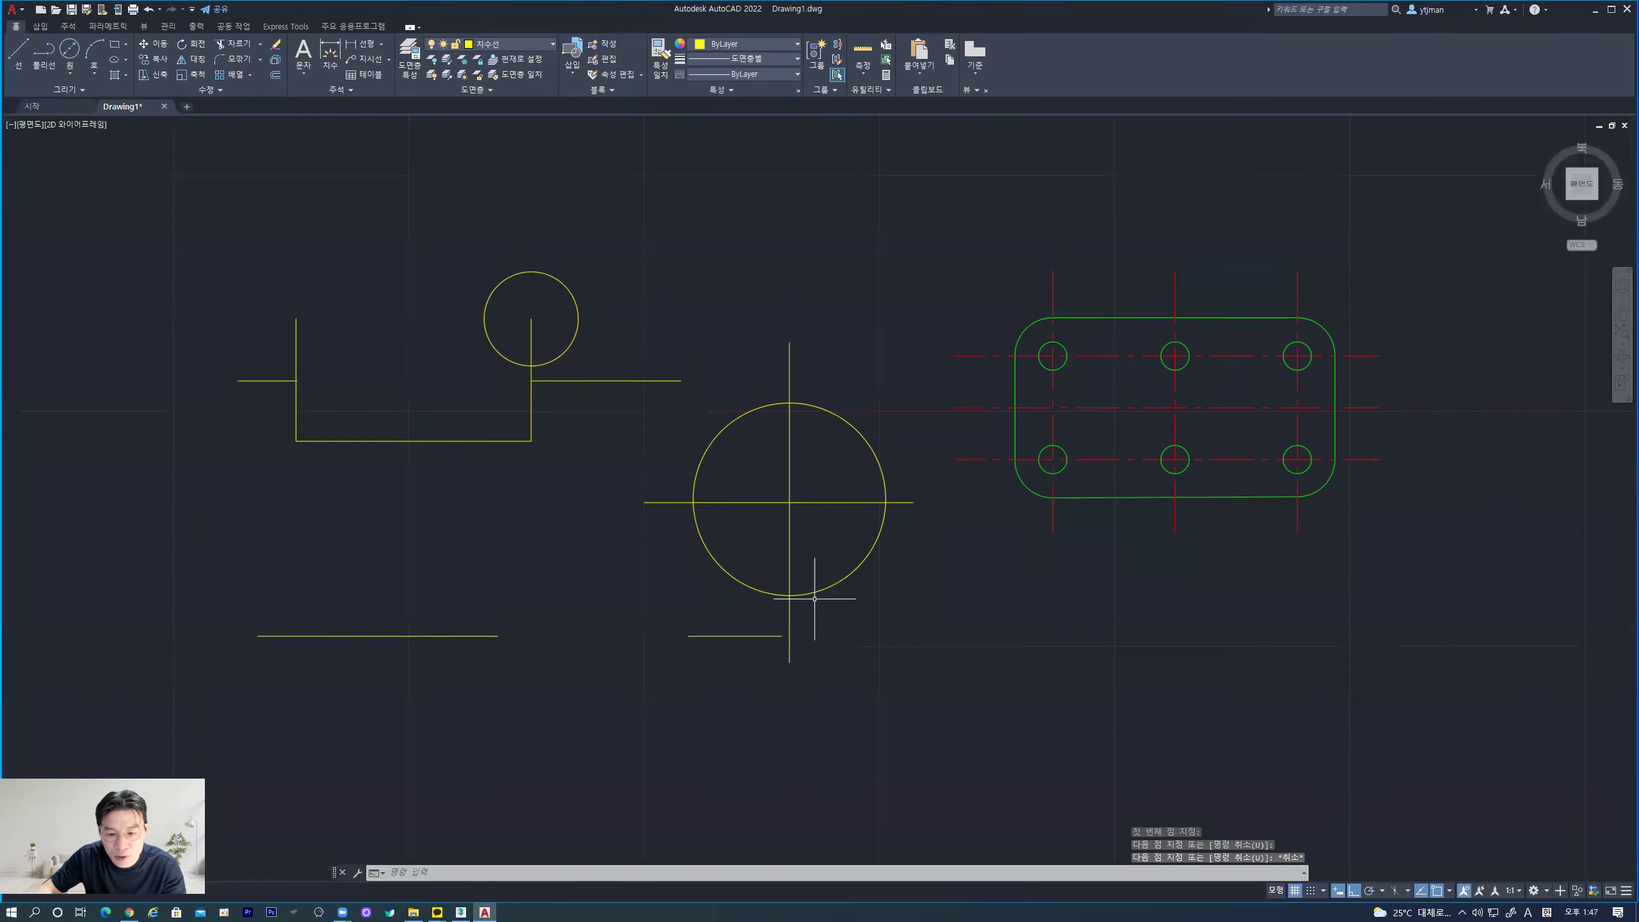
middle_click_drag(850, 584, 865, 578)
scroll(832, 580, "up", 2)
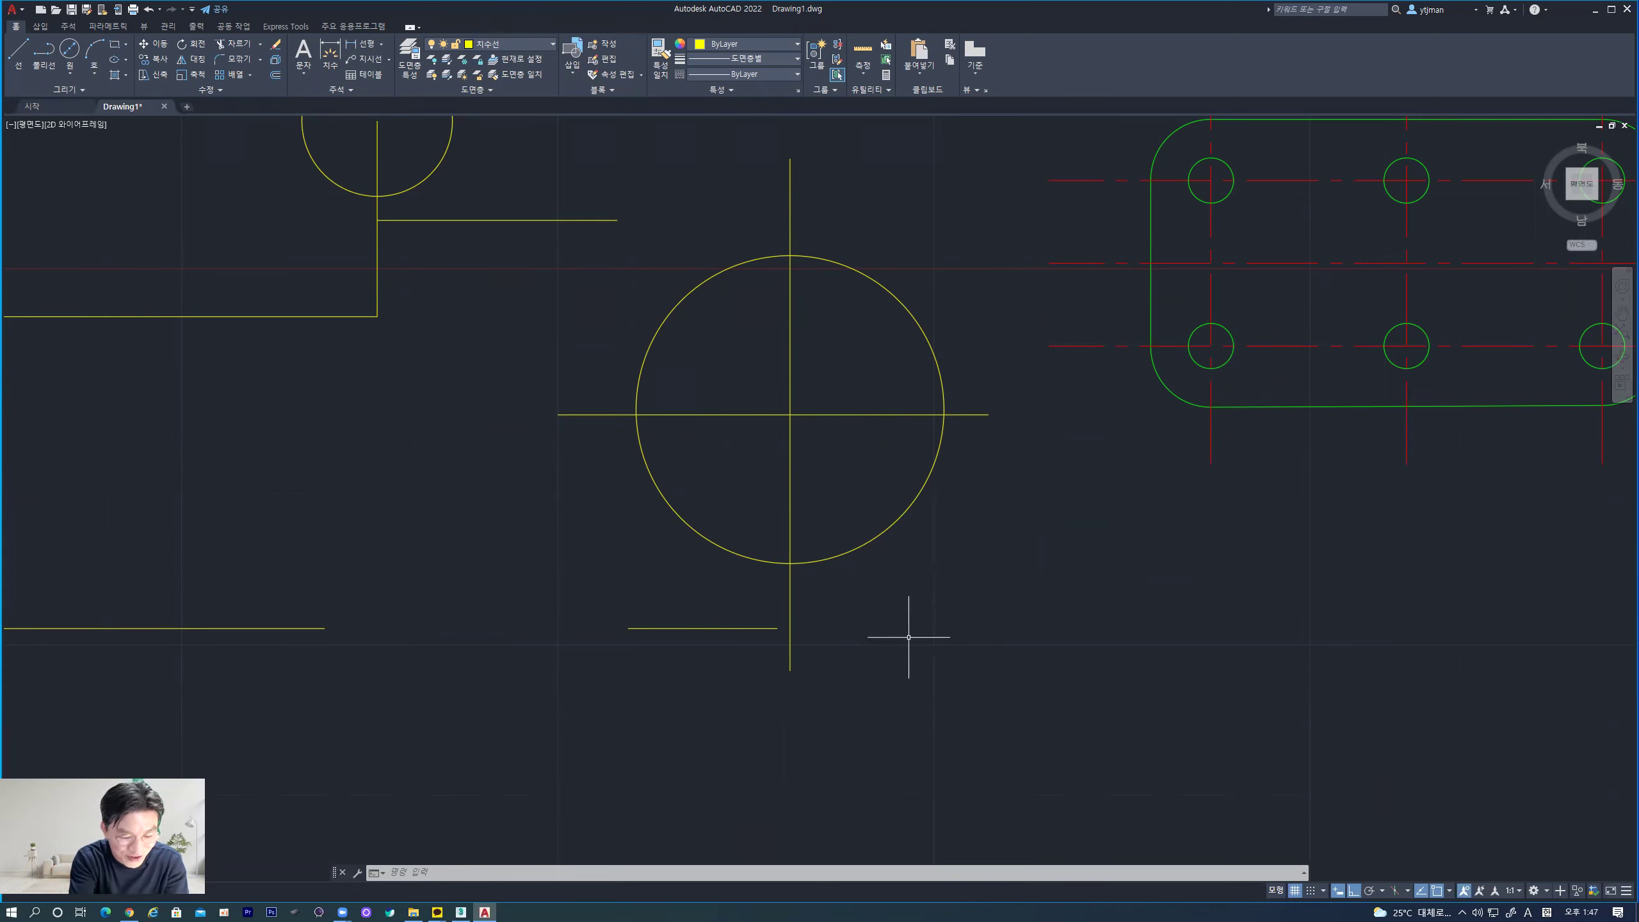
type("B")
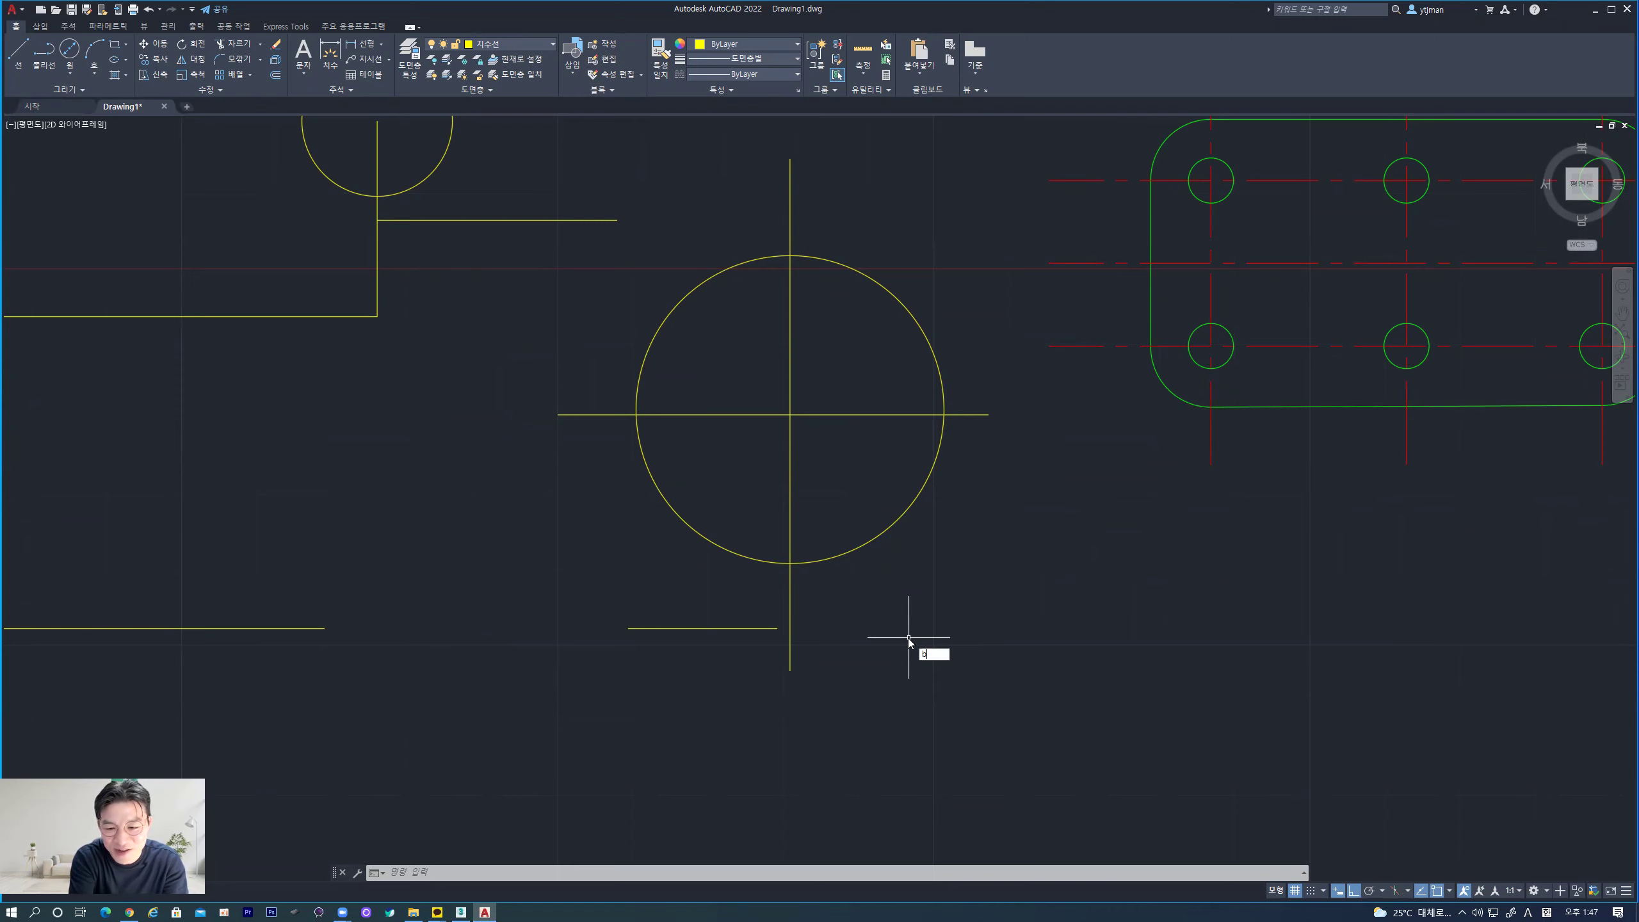
type("R")
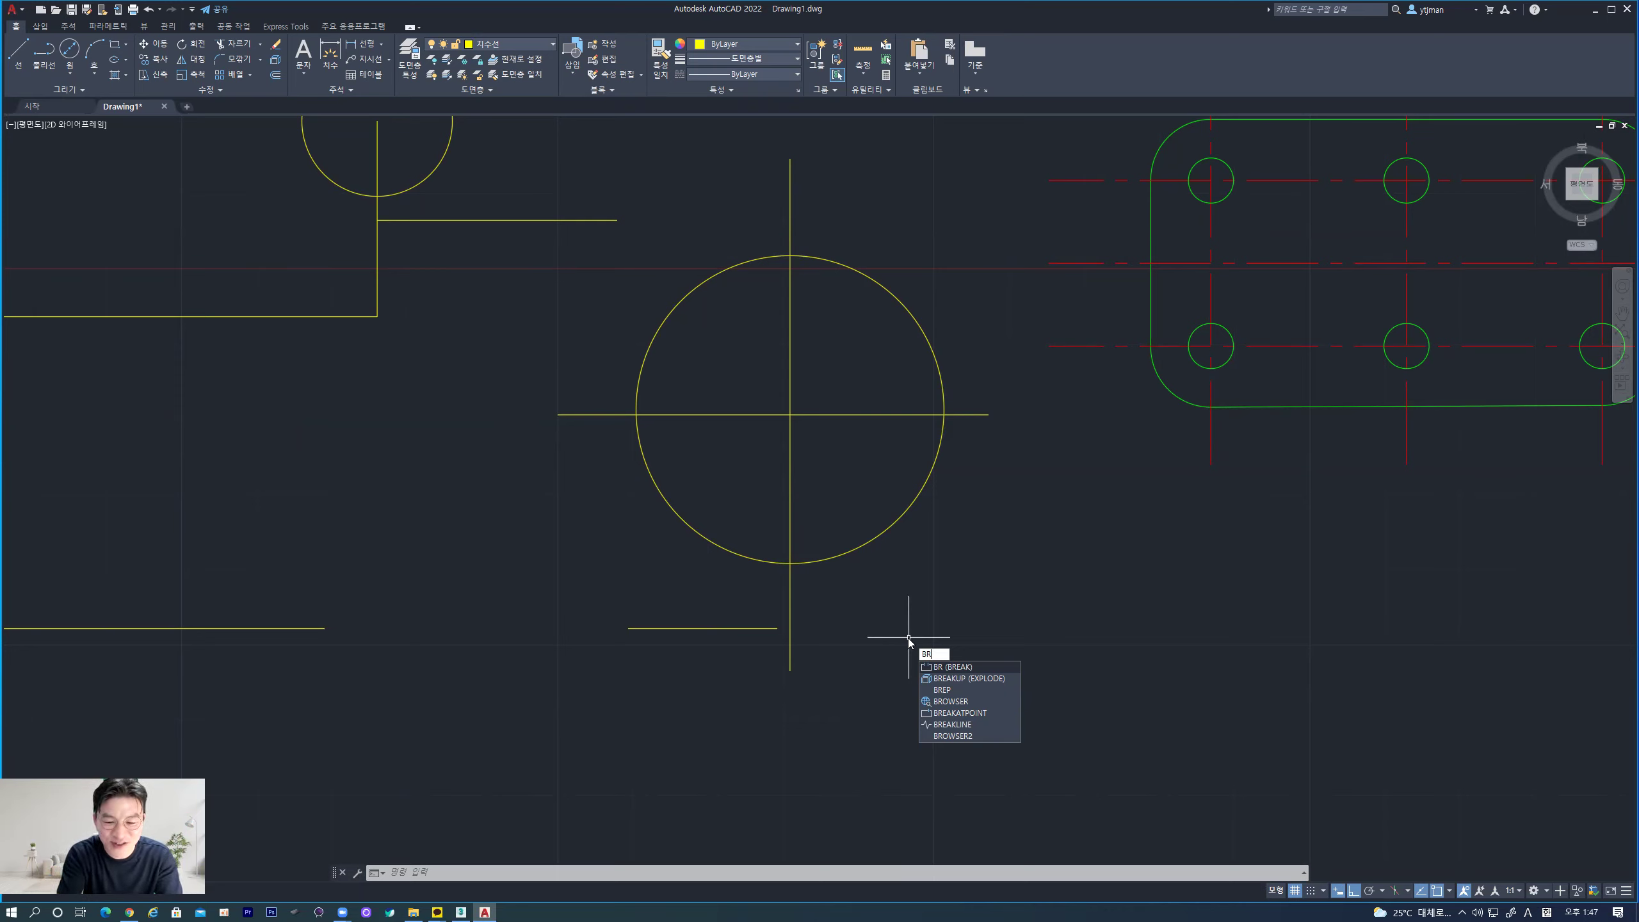
key("Return")
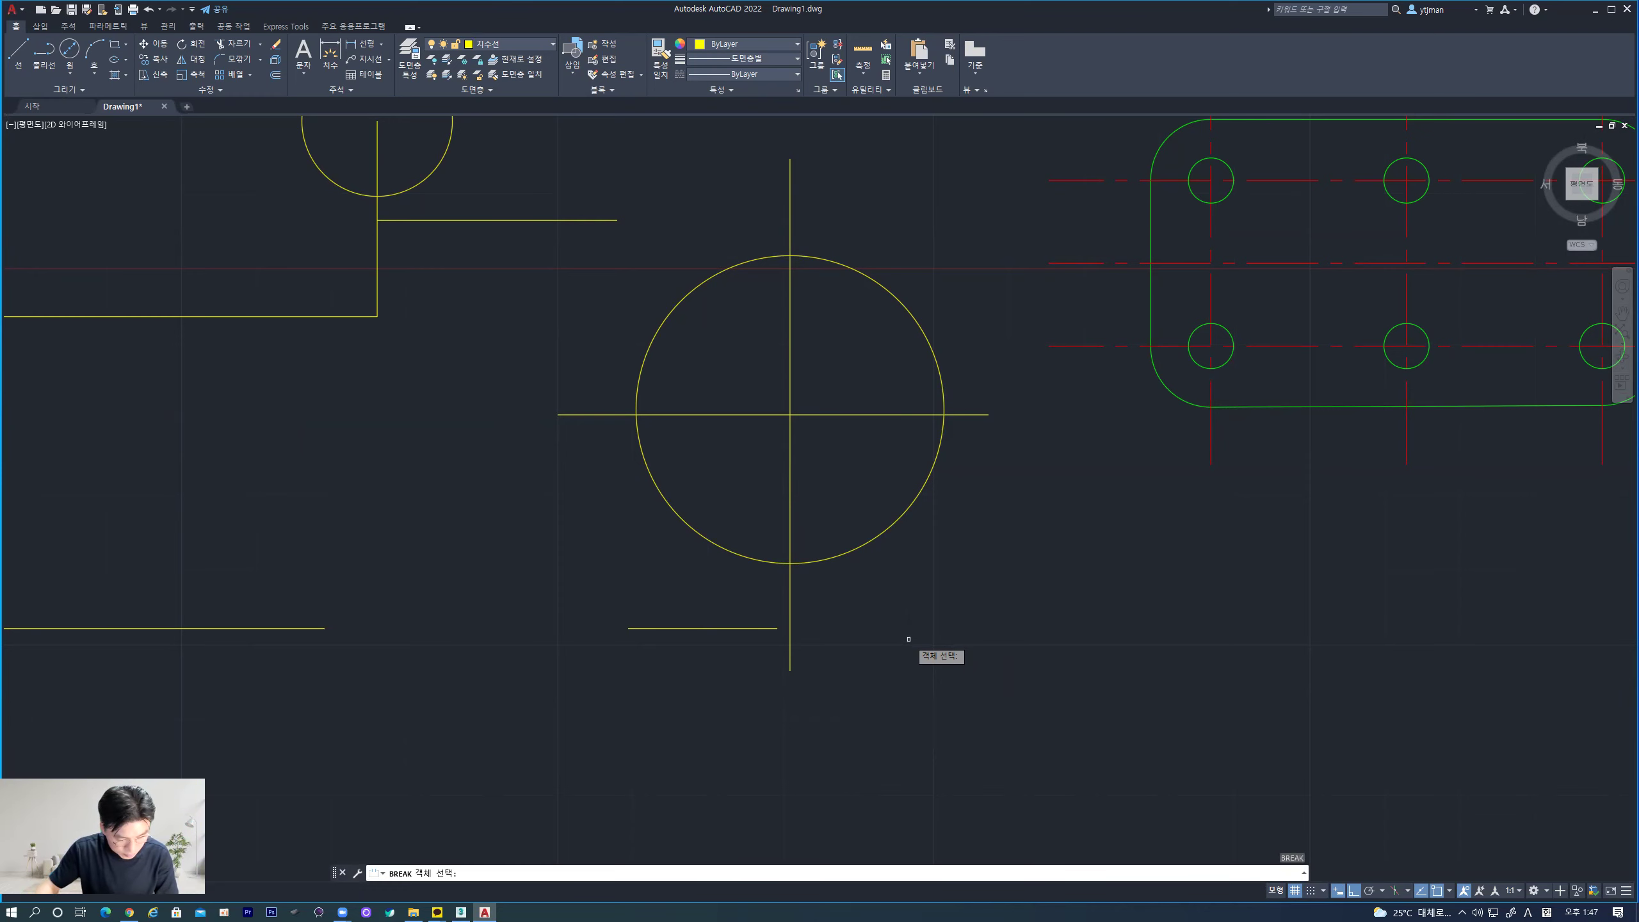
key("Escape")
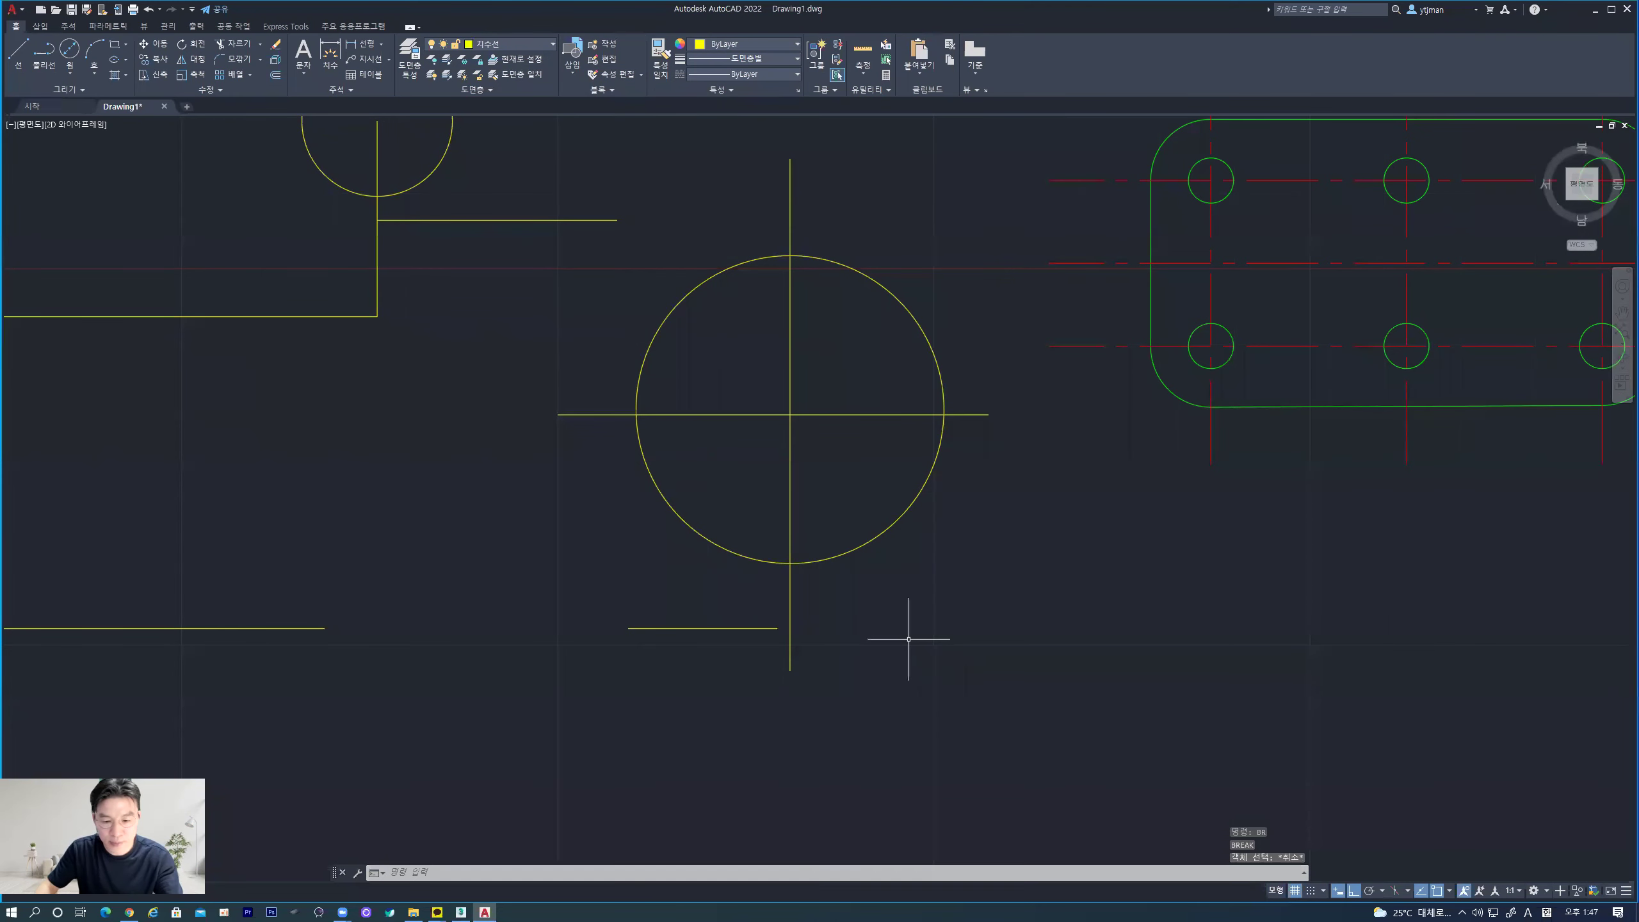
type("br")
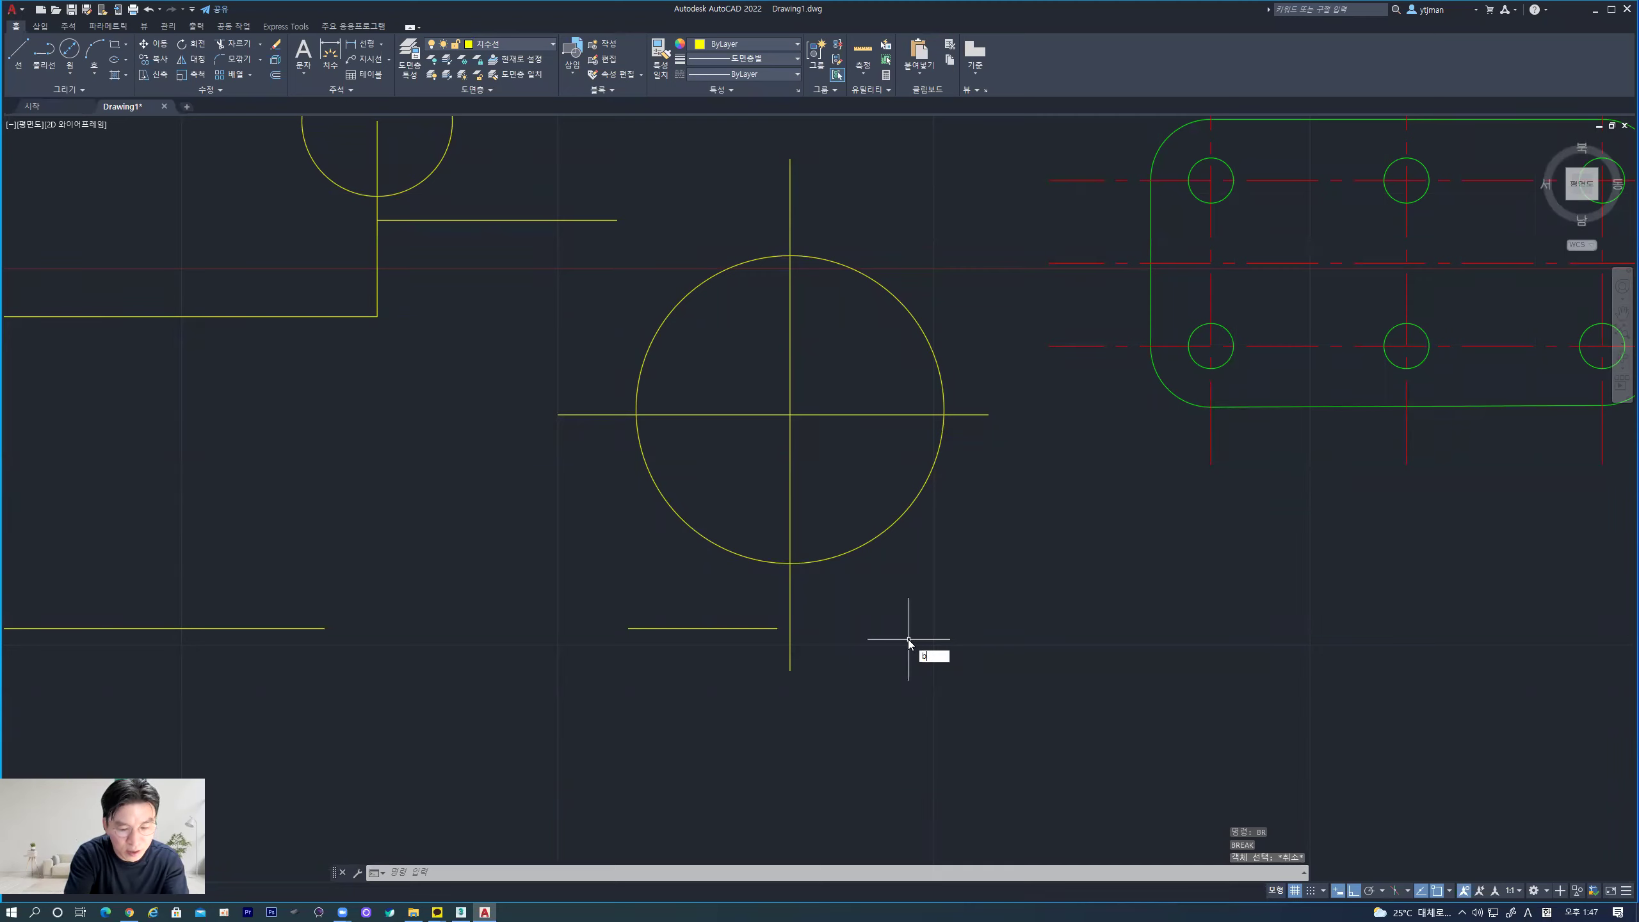
key("Return")
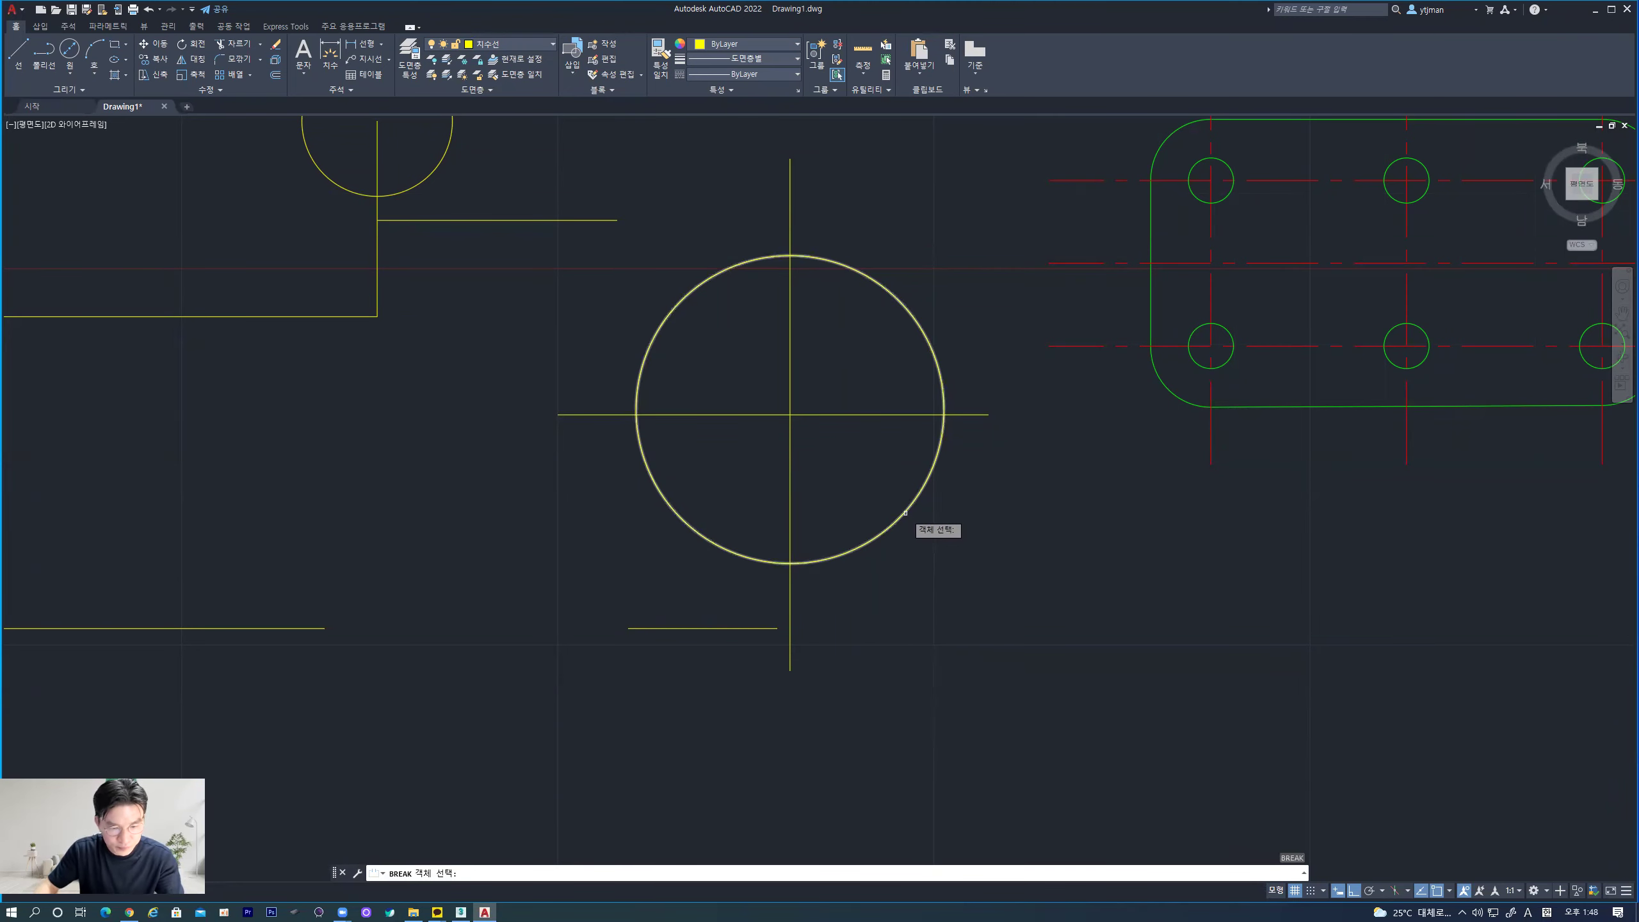
type("f")
key("Return")
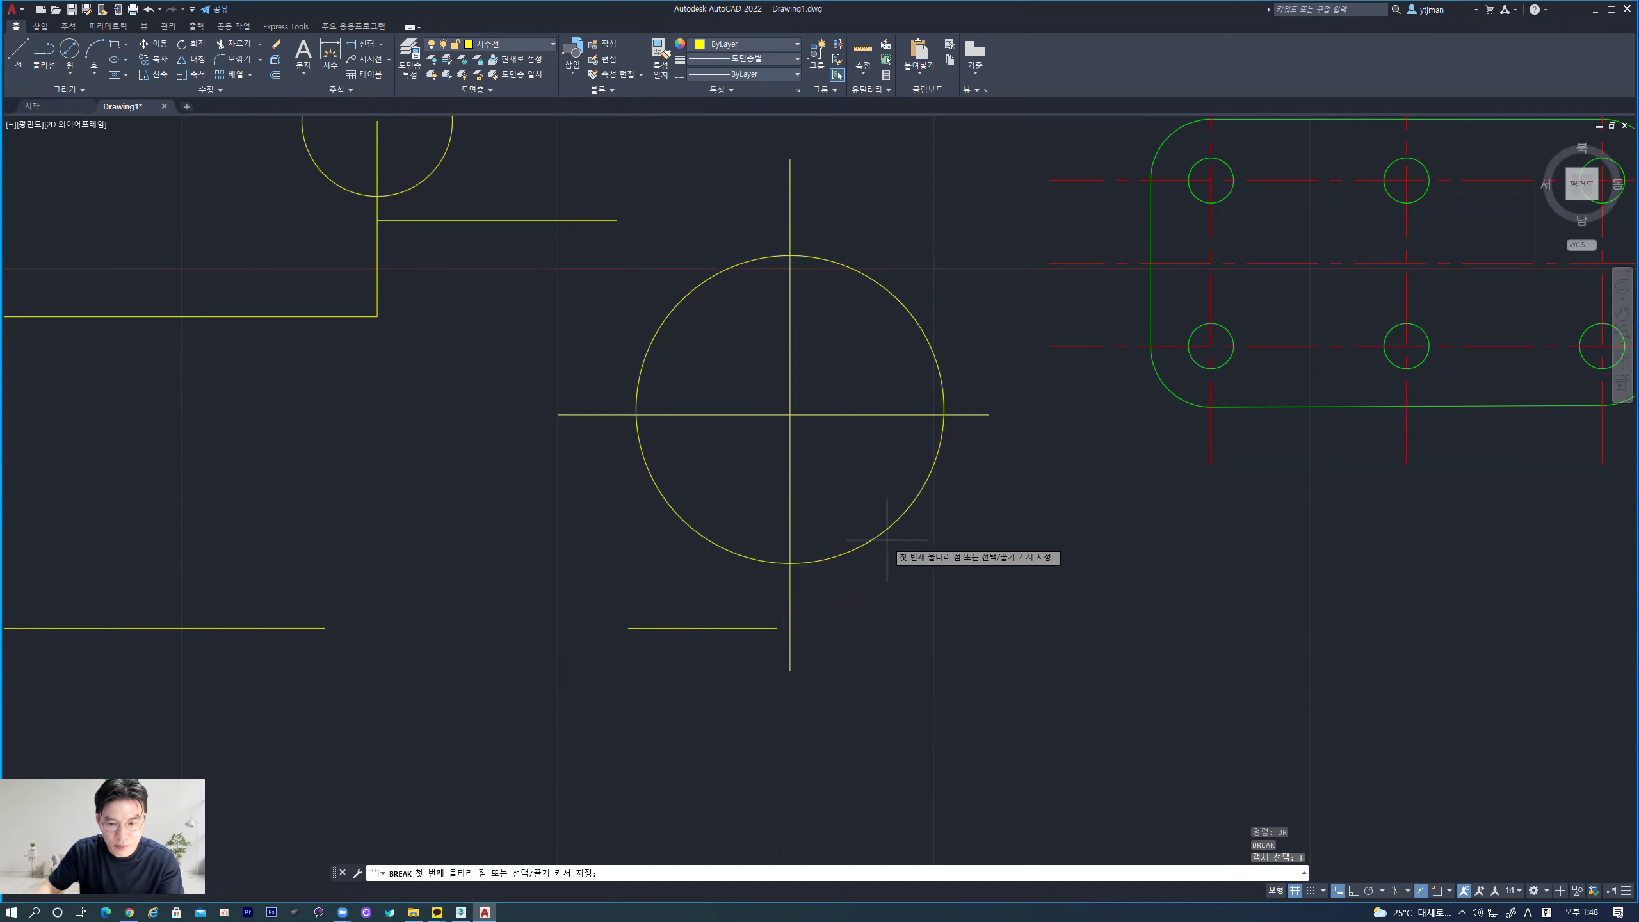
left_click(896, 519)
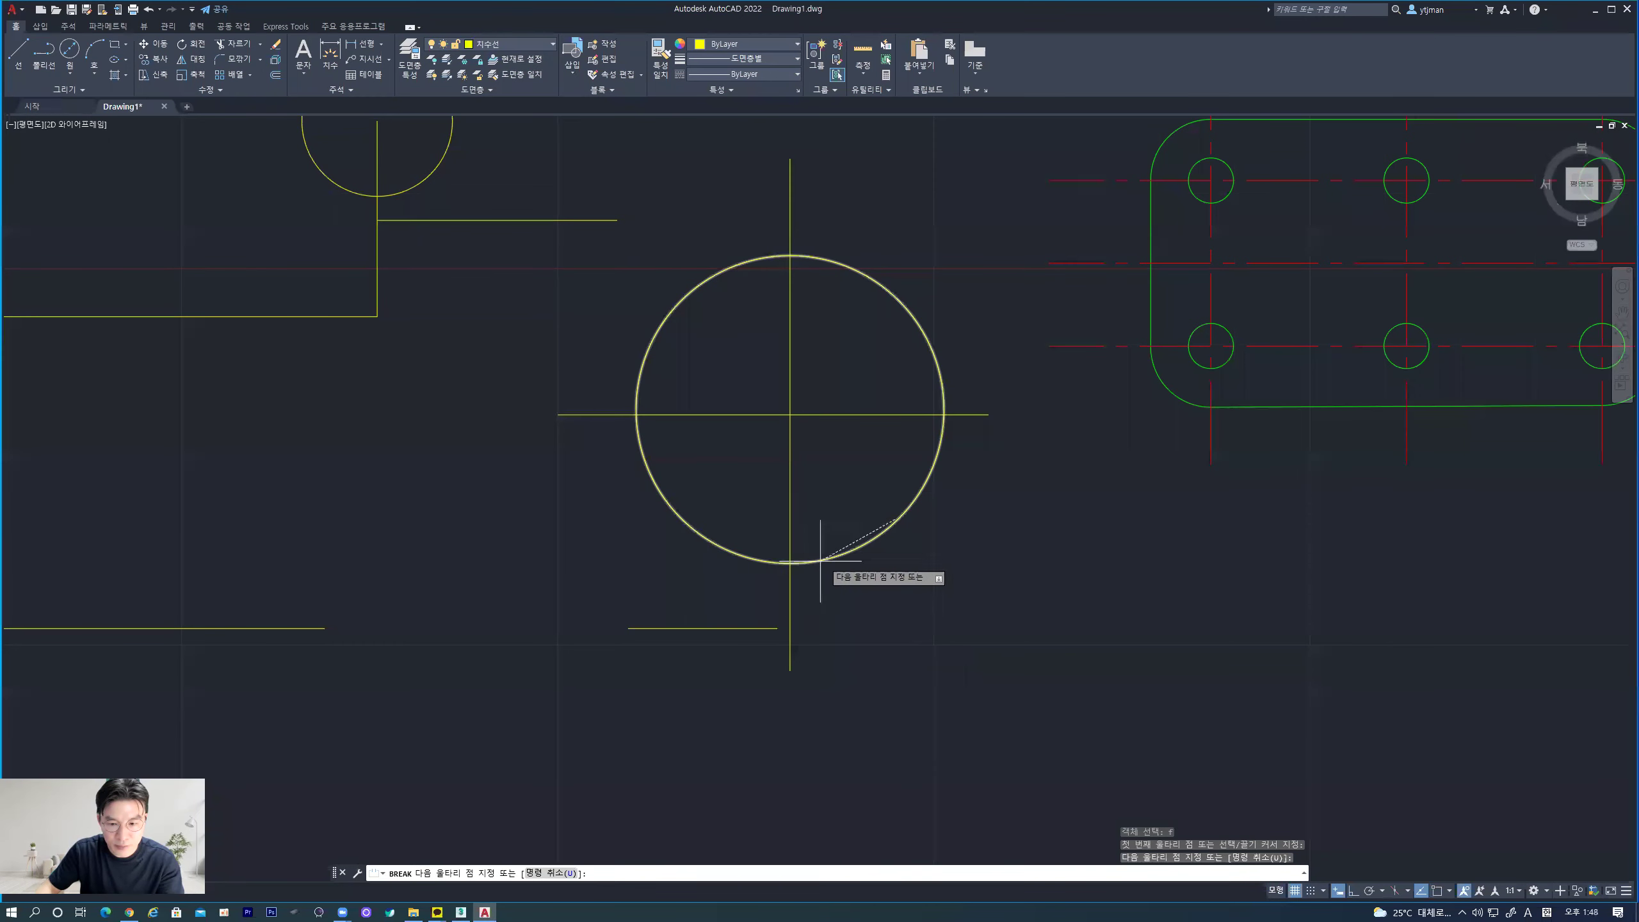
left_click(850, 567)
left_click(875, 609)
left_click(948, 554)
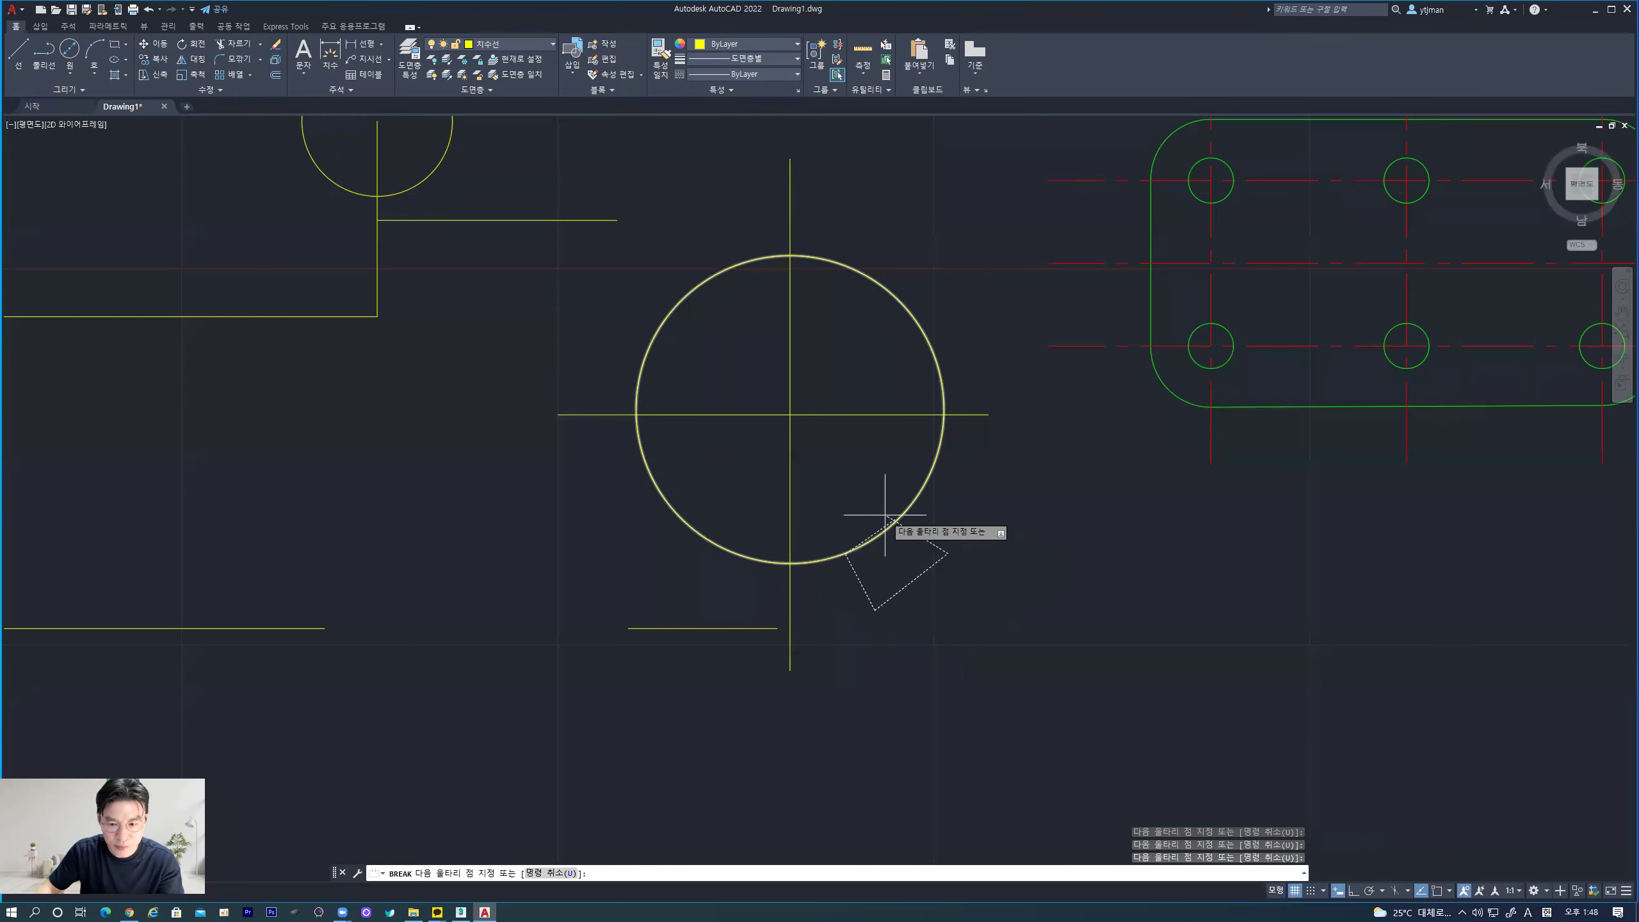
key("Escape")
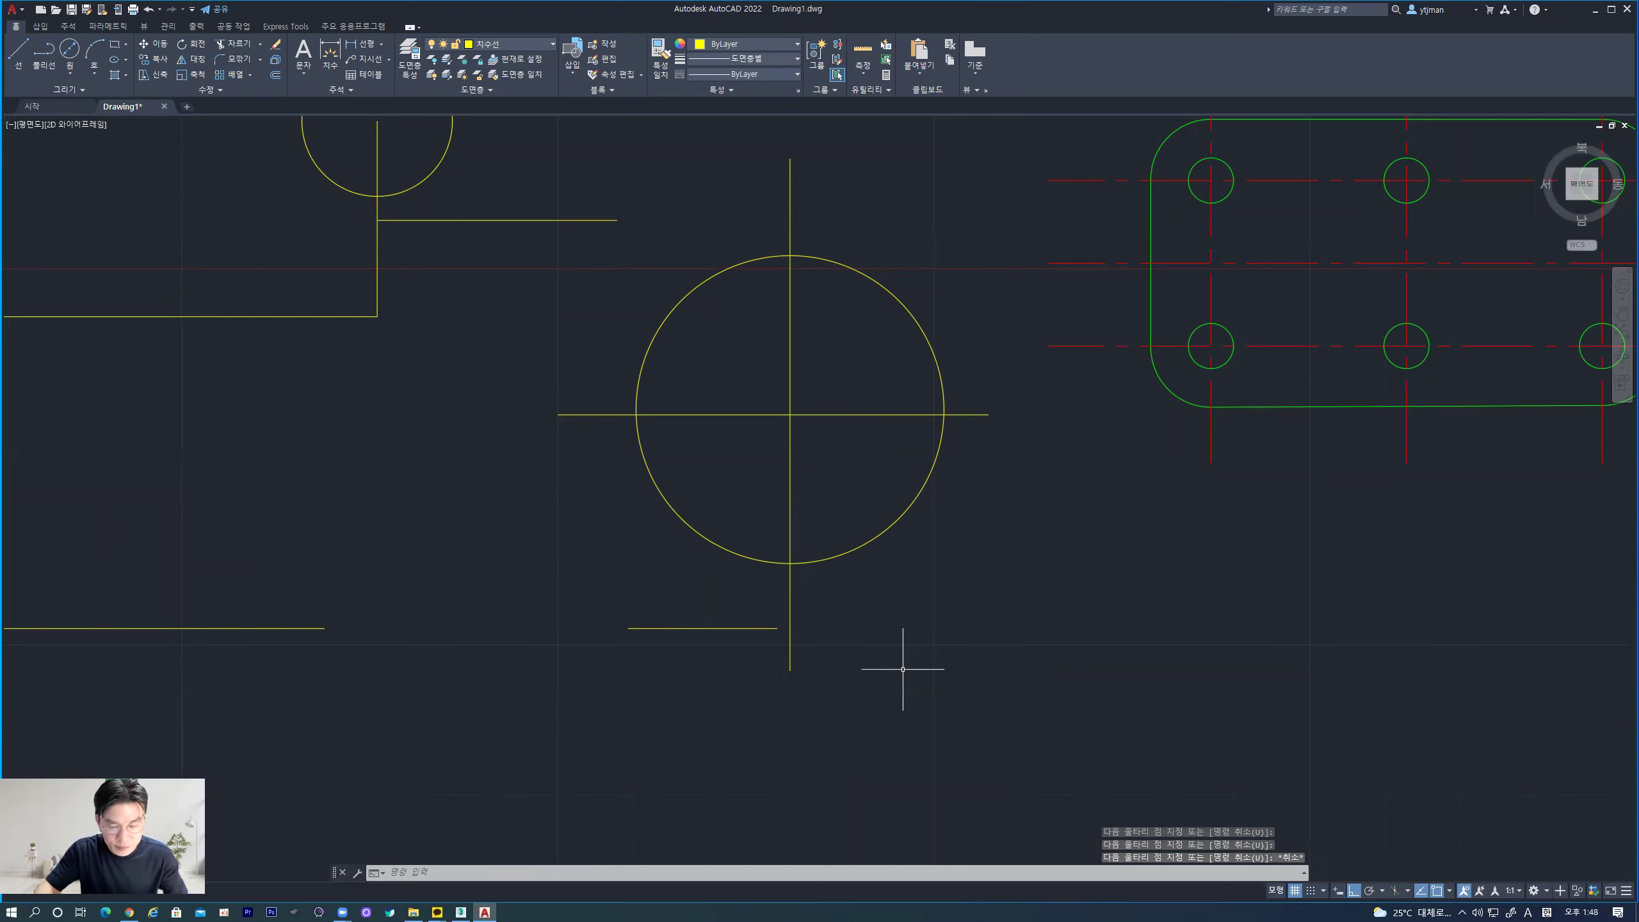
type("br")
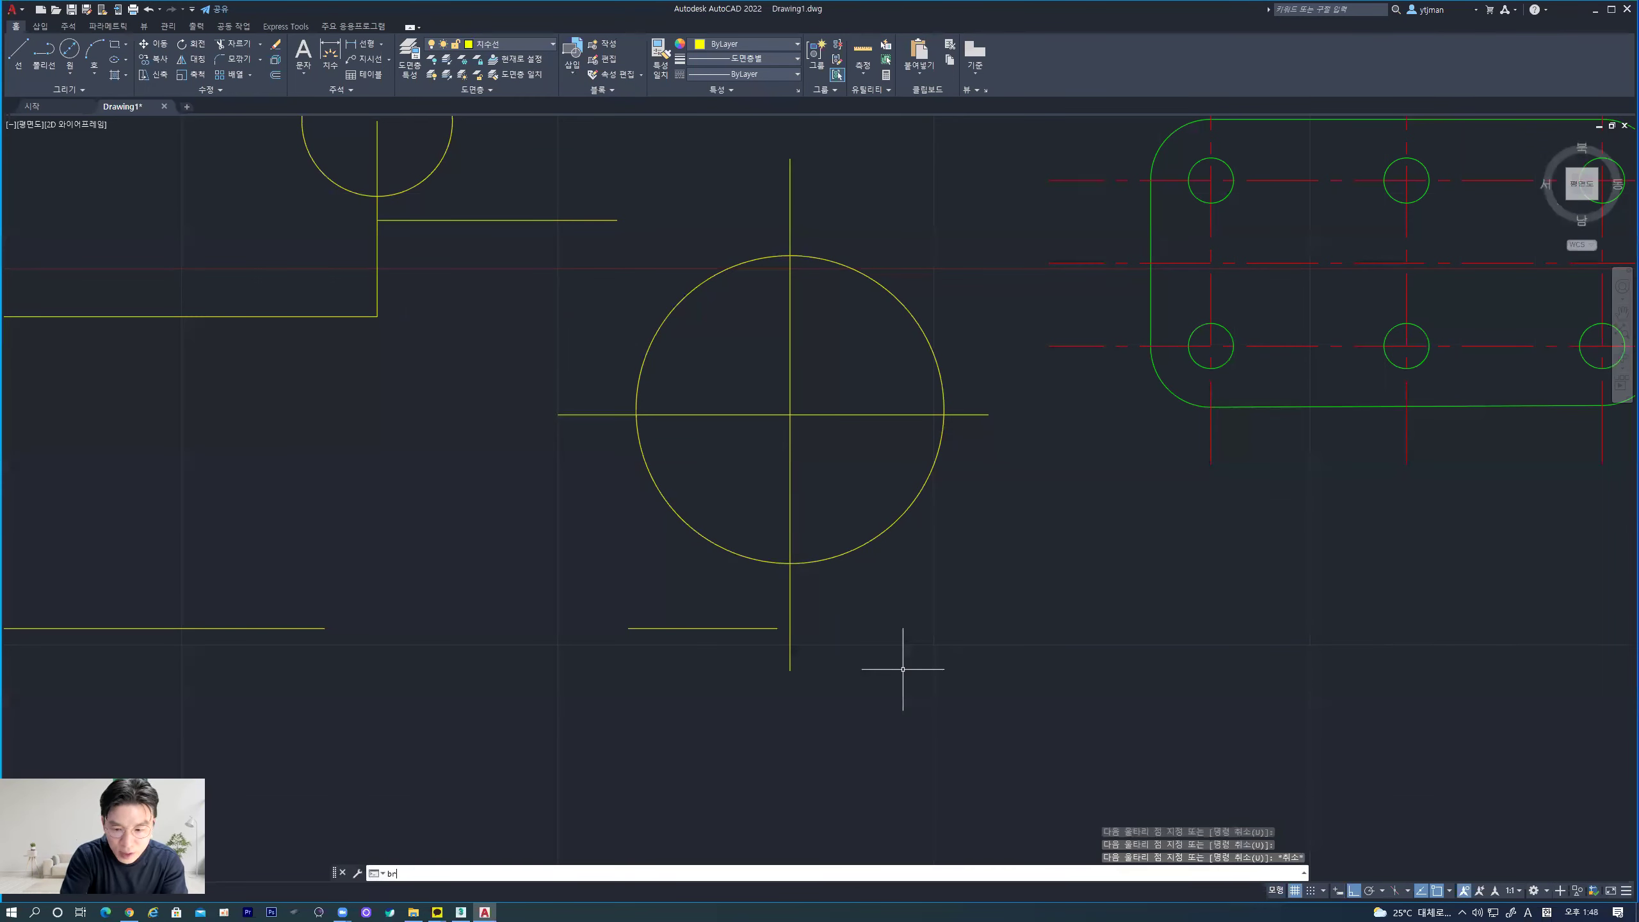
key("Return")
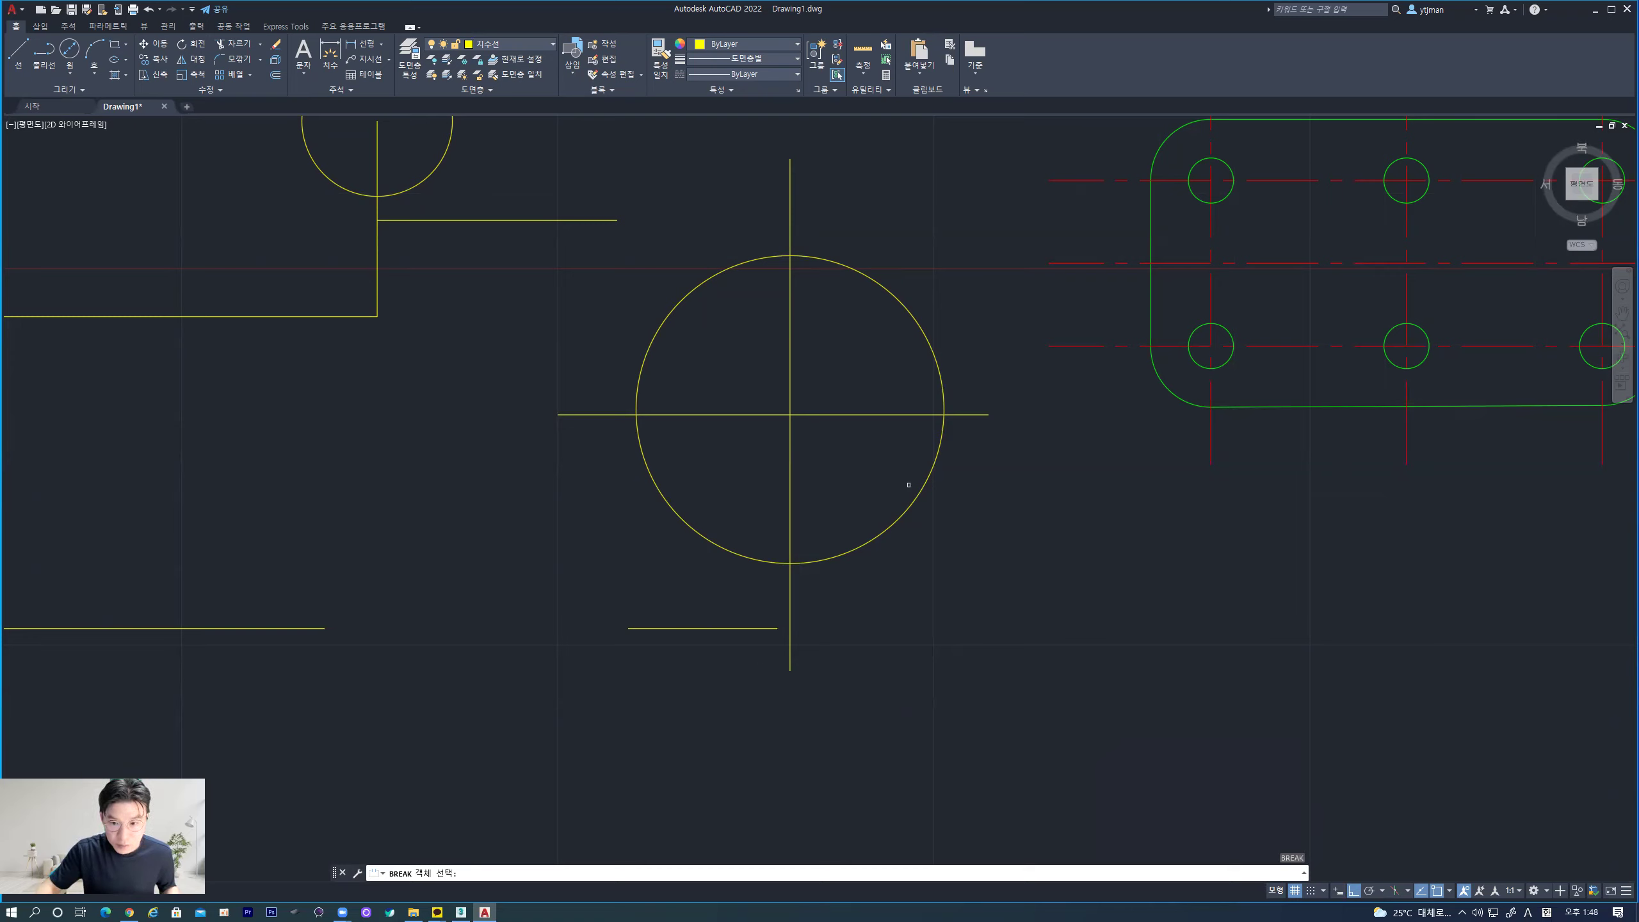
left_click(907, 508)
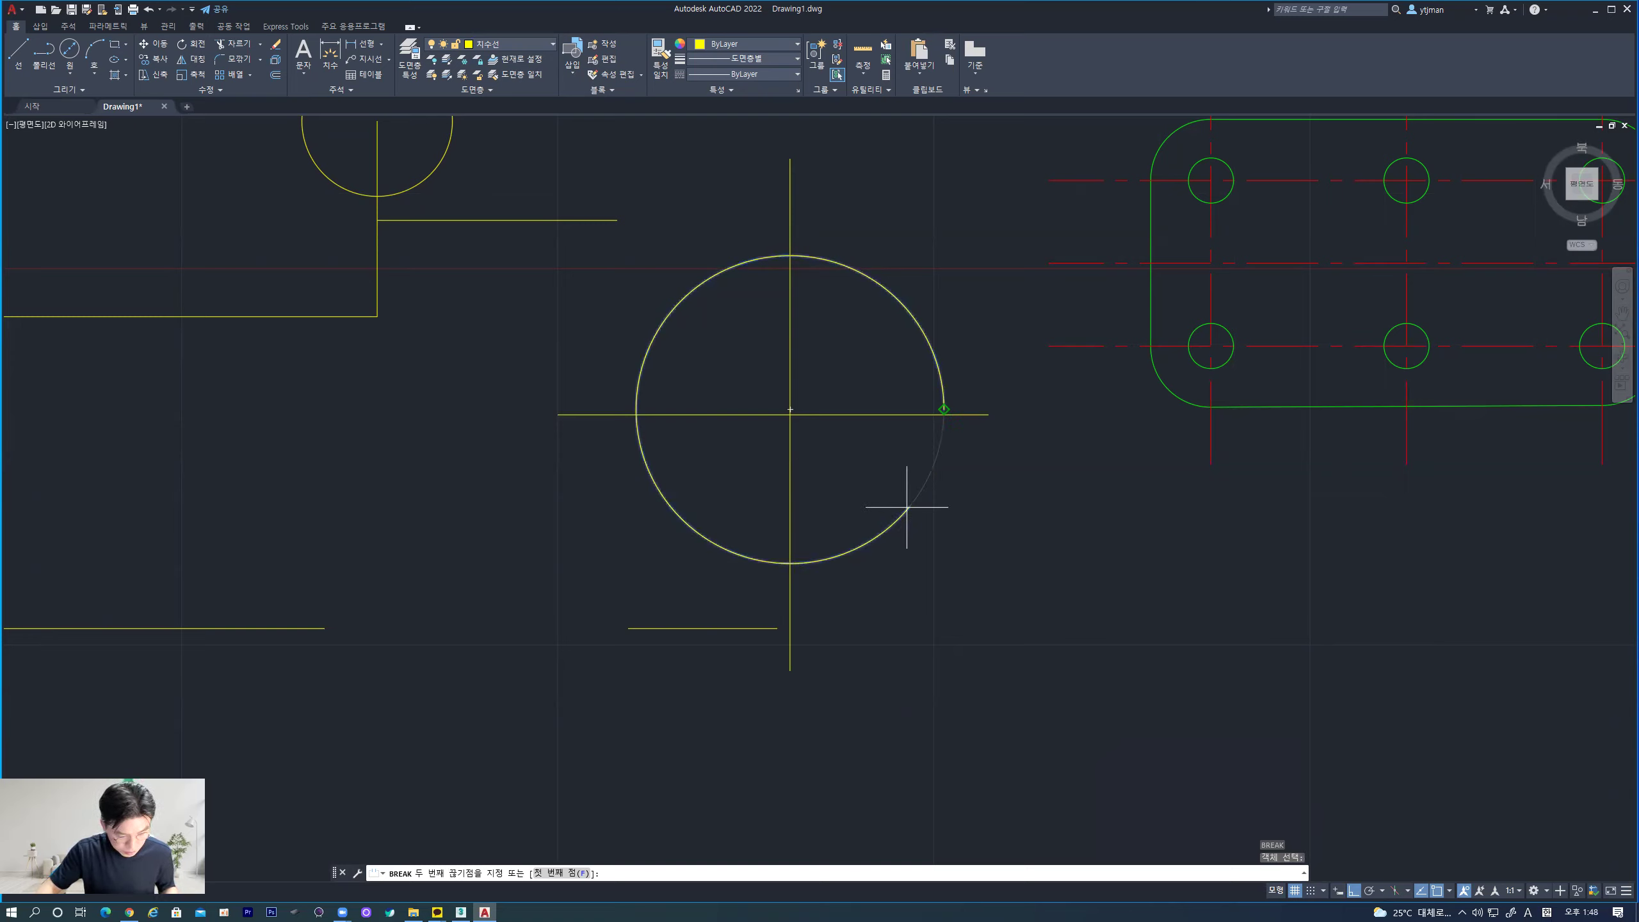
left_click(944, 414)
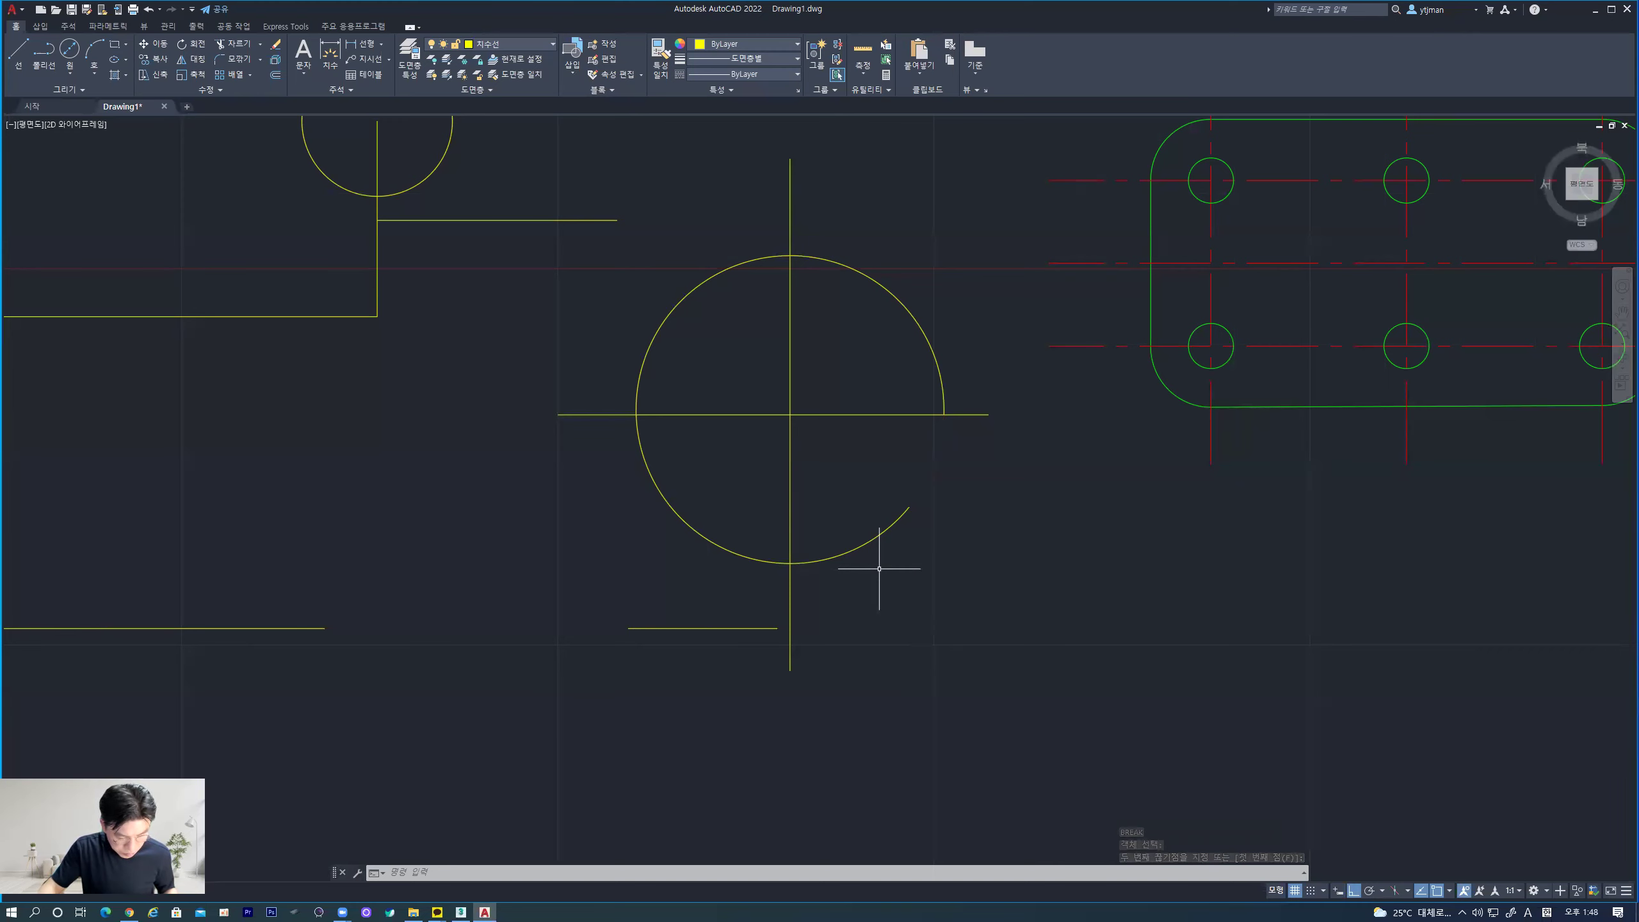
key("ctrl+z")
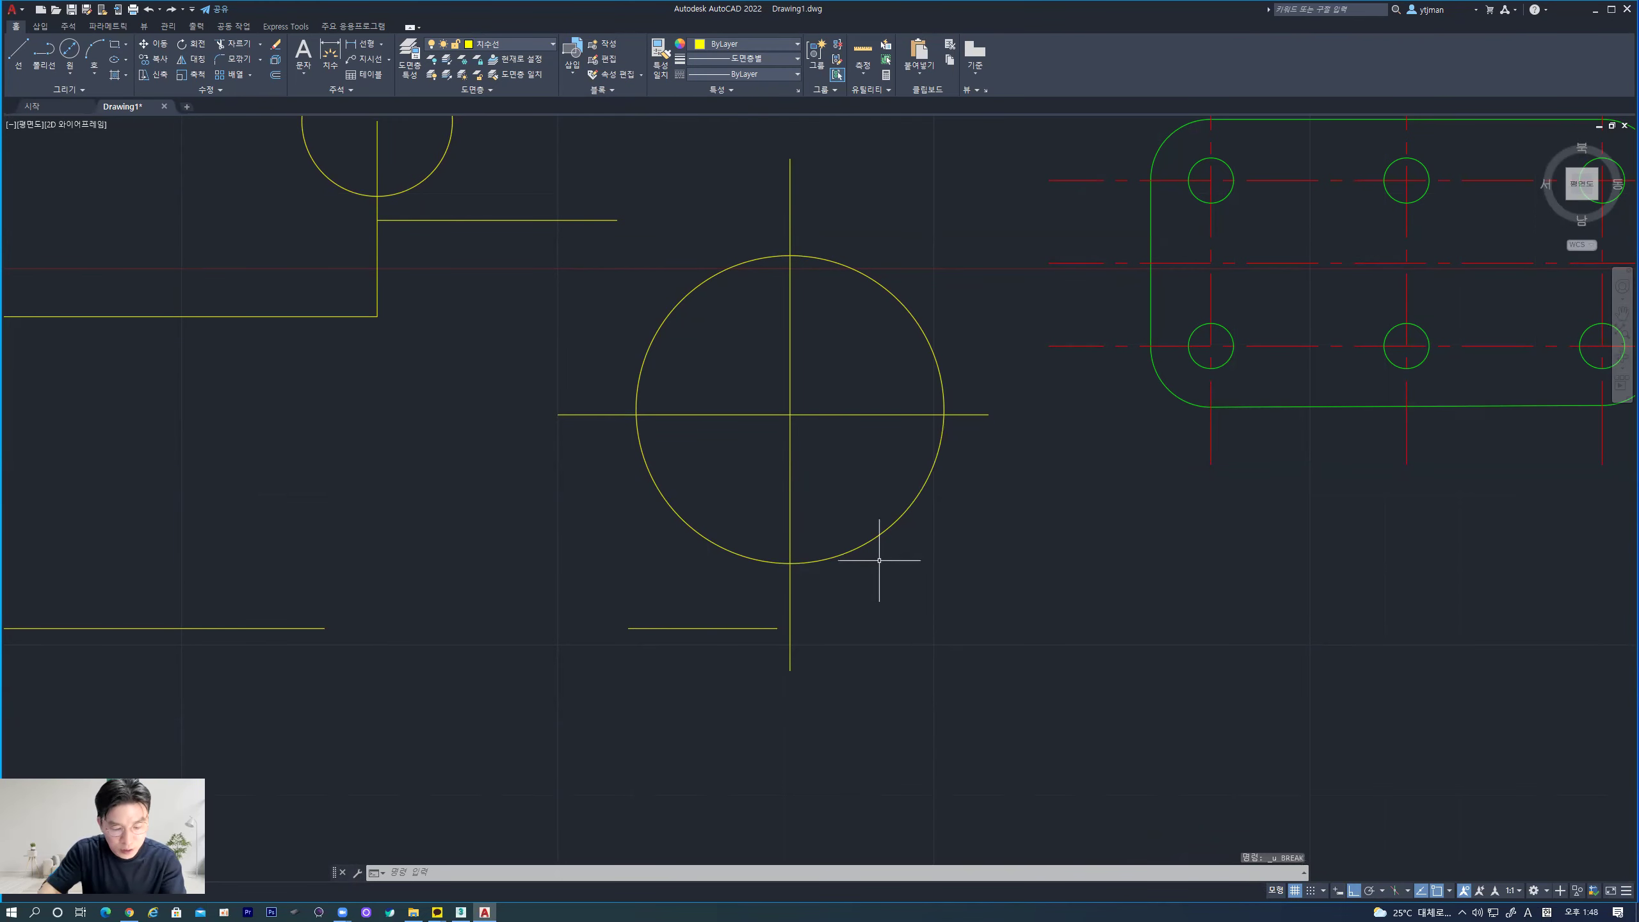
type("br")
Step: Break away the circle's lower-right quarter between its bottom and right quadrant points
key("space")
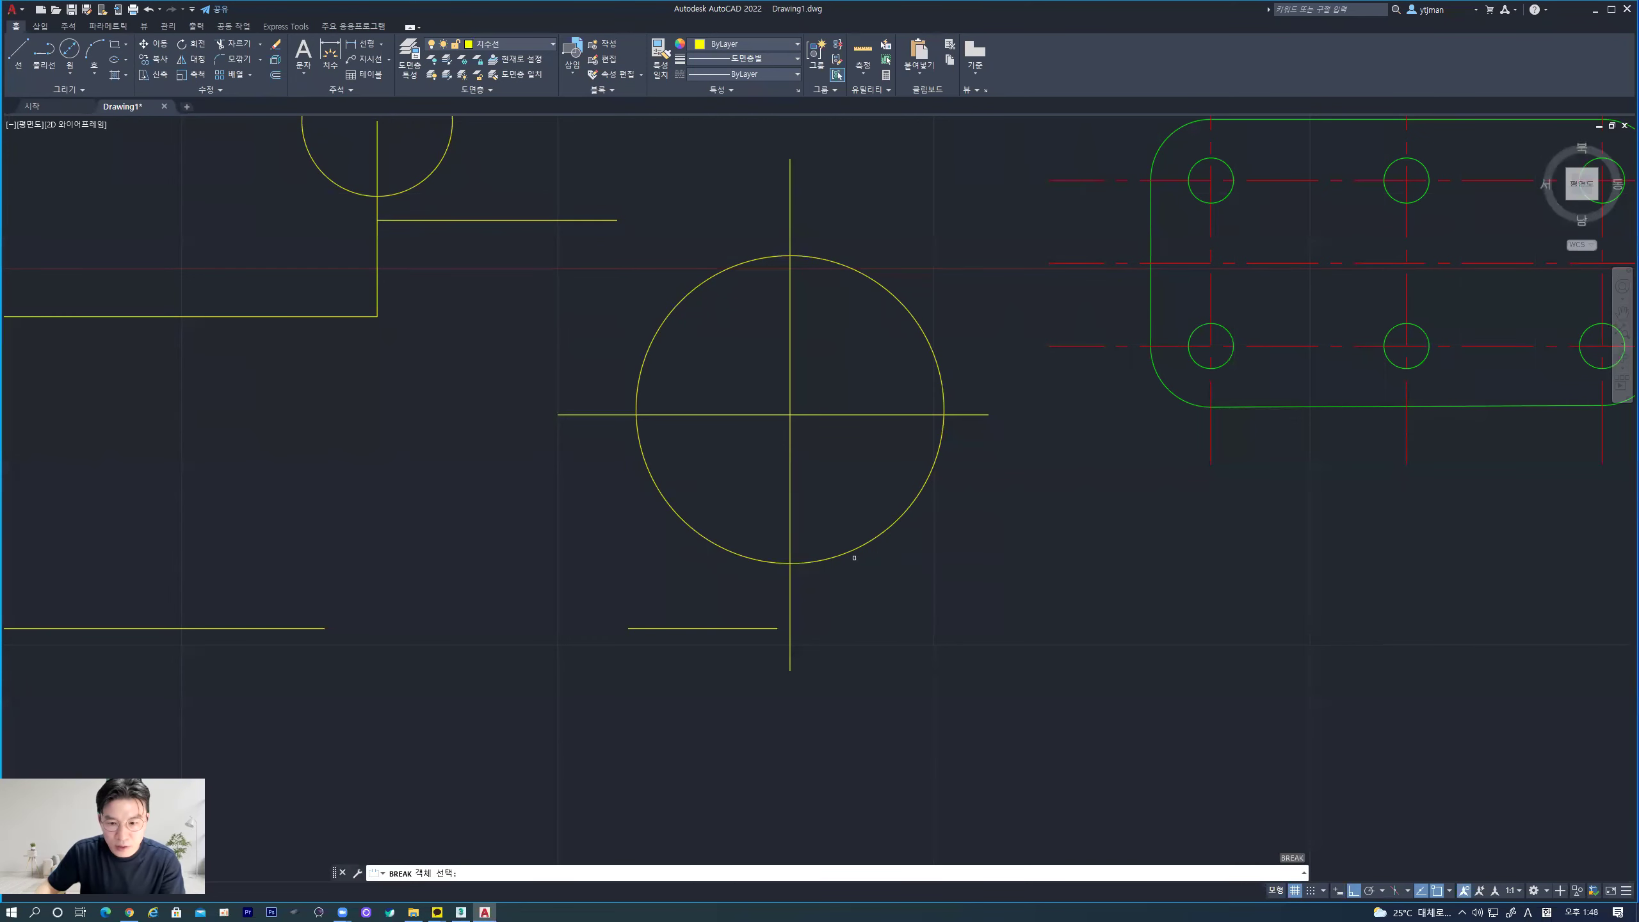
left_click(899, 519)
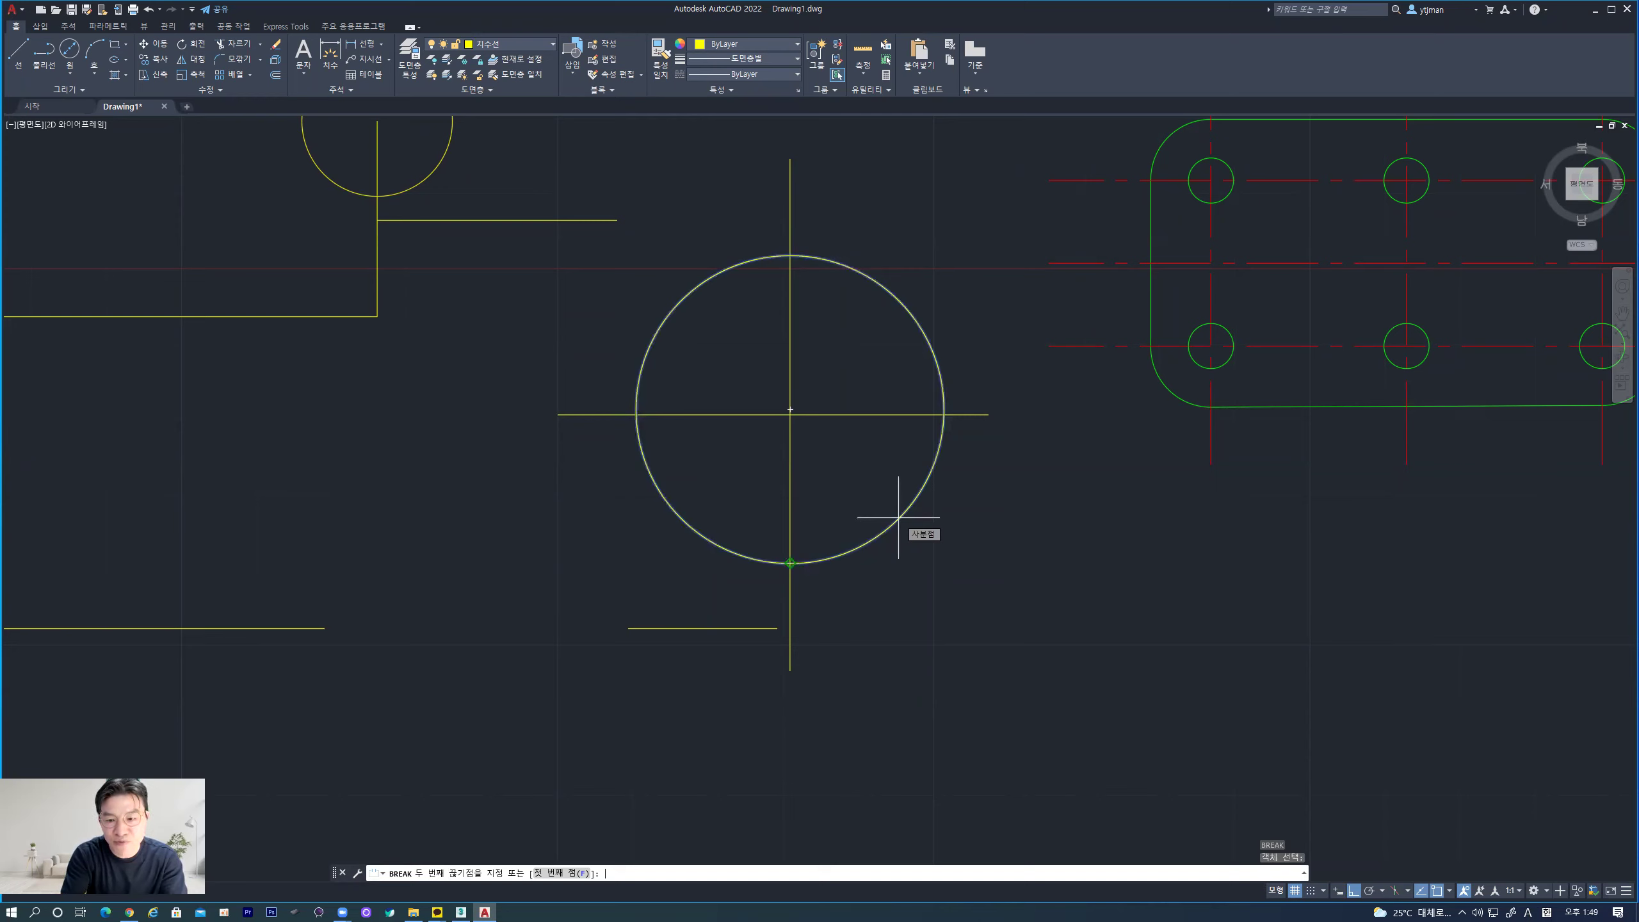
type("f")
key("Return")
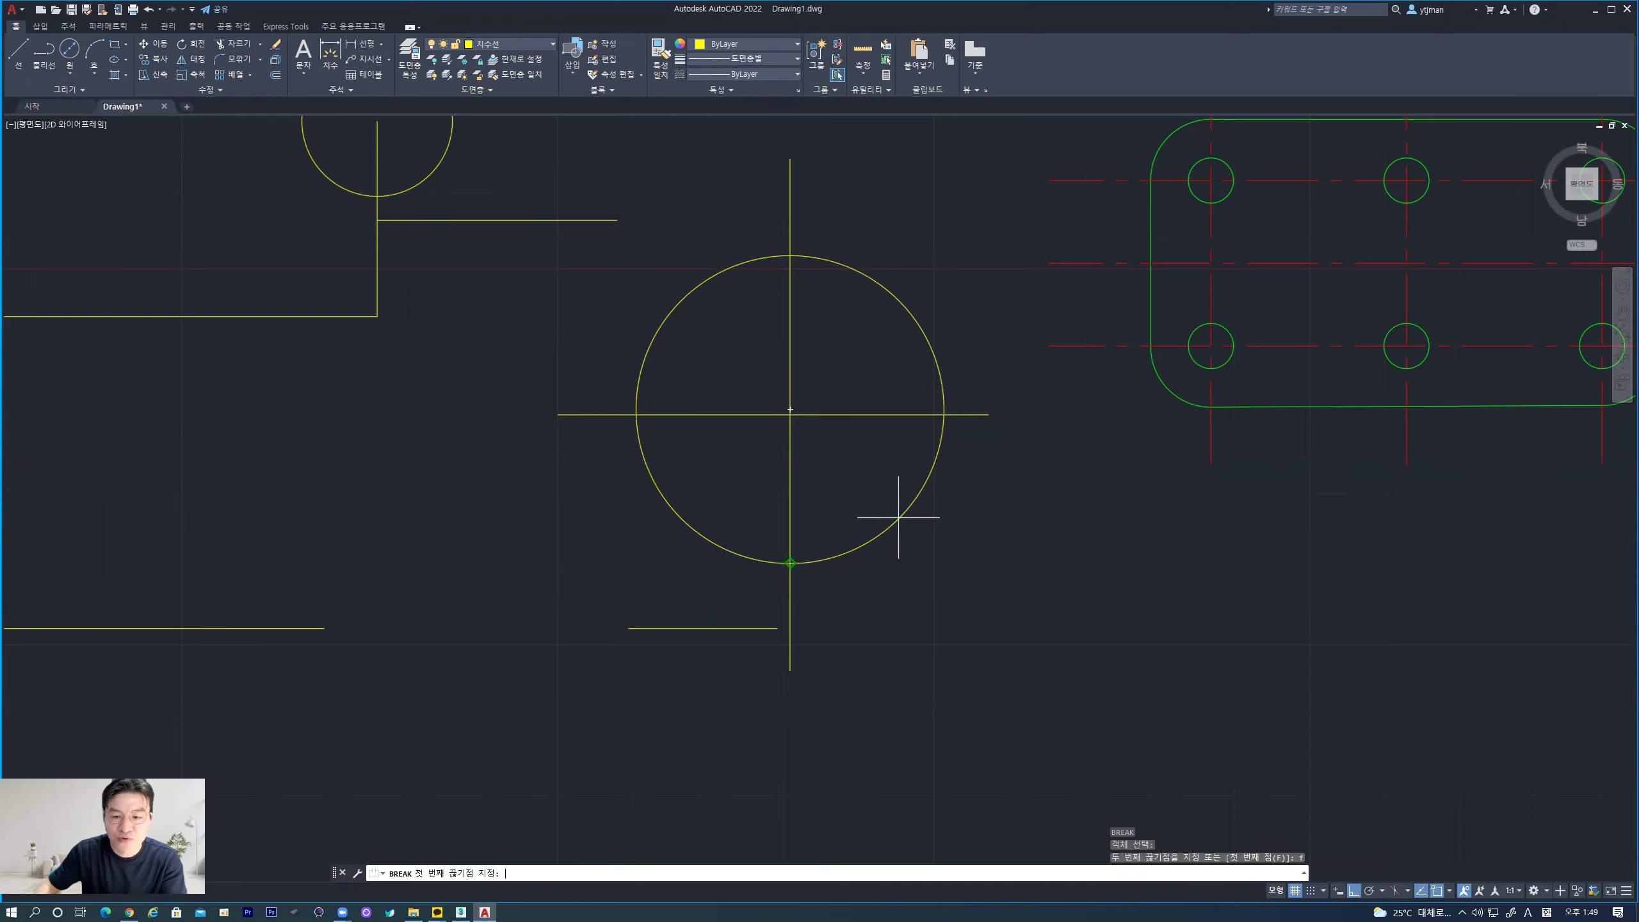
left_click(790, 563)
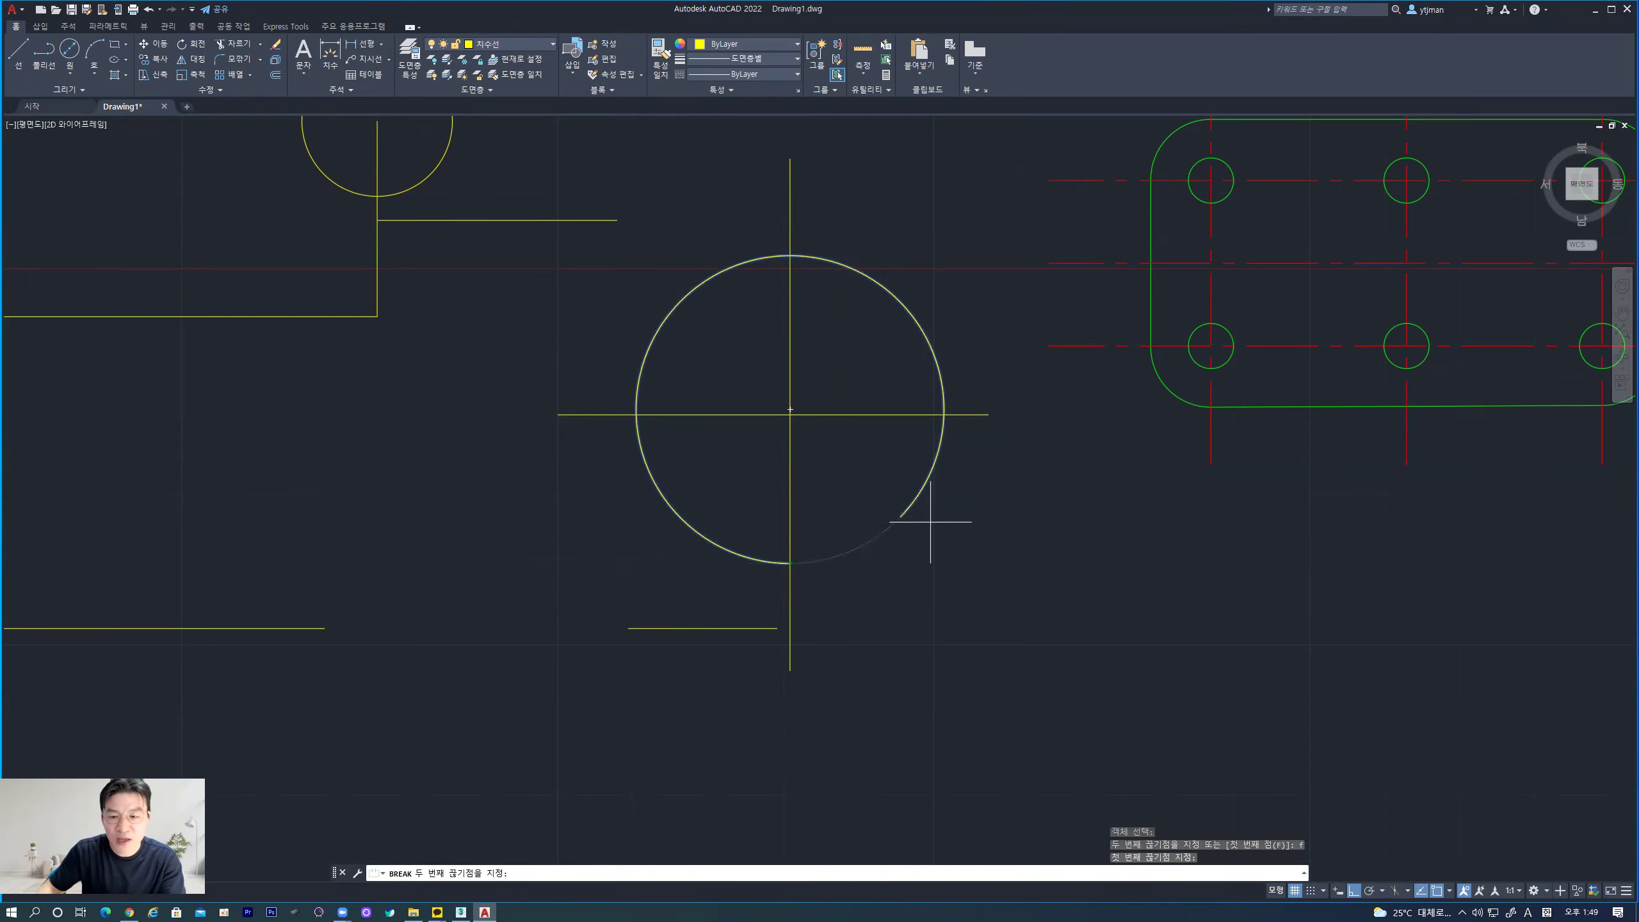
left_click(943, 414)
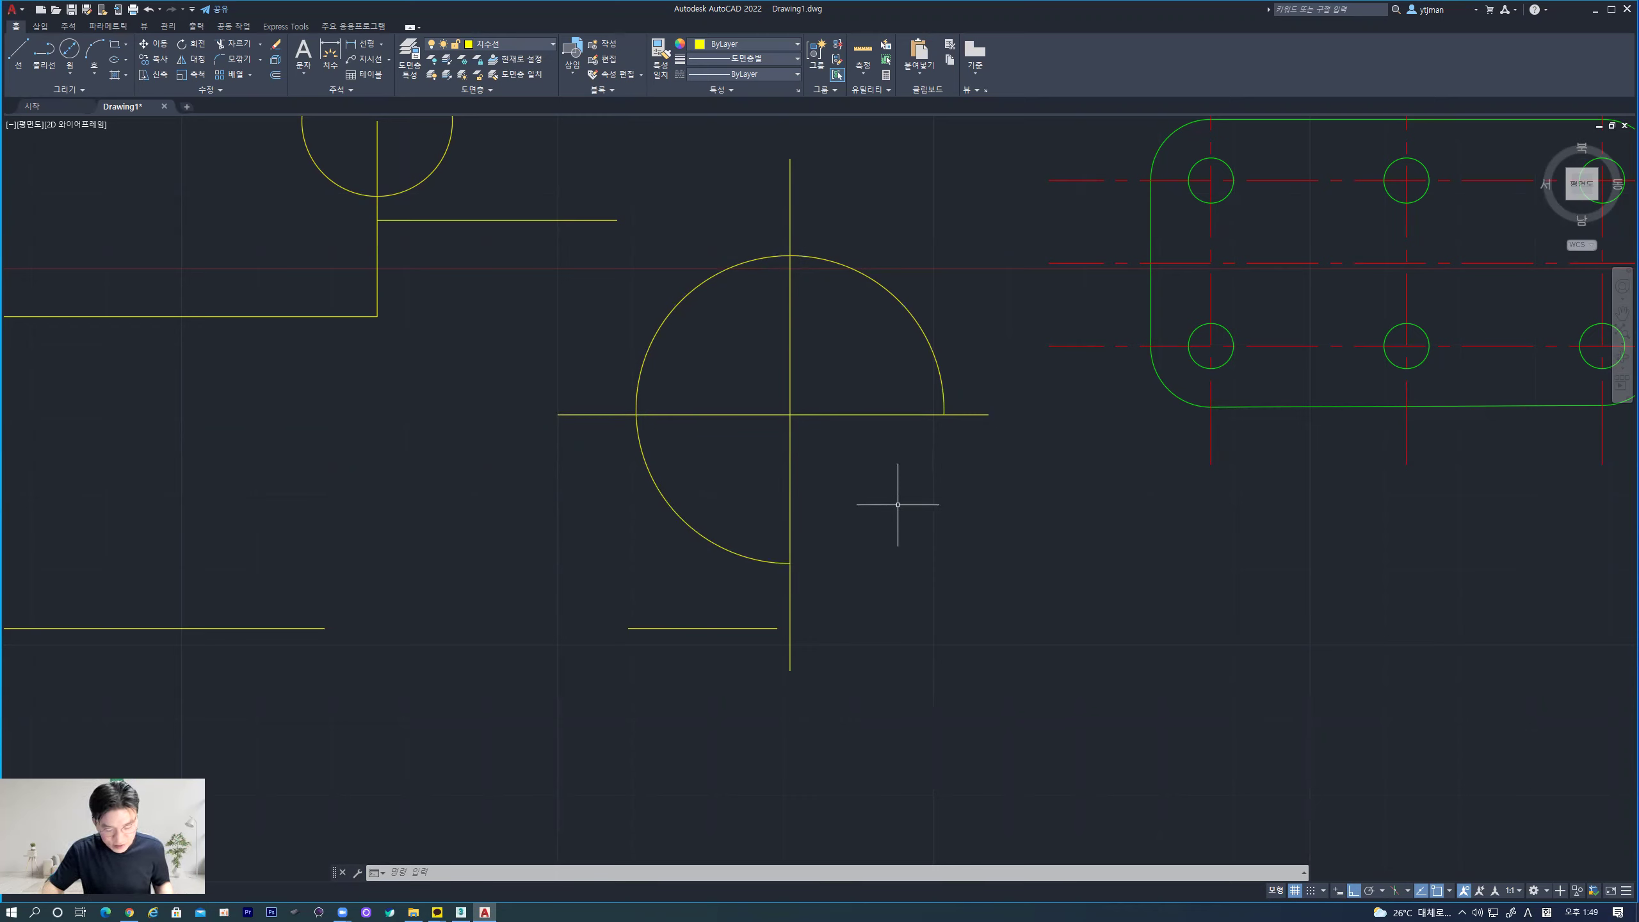
scroll(322, 452, "down", 3)
scroll(548, 368, "up", 6)
scroll(651, 413, "down", 3)
scroll(494, 428, "down", 5)
middle_click_drag(494, 429, 517, 455)
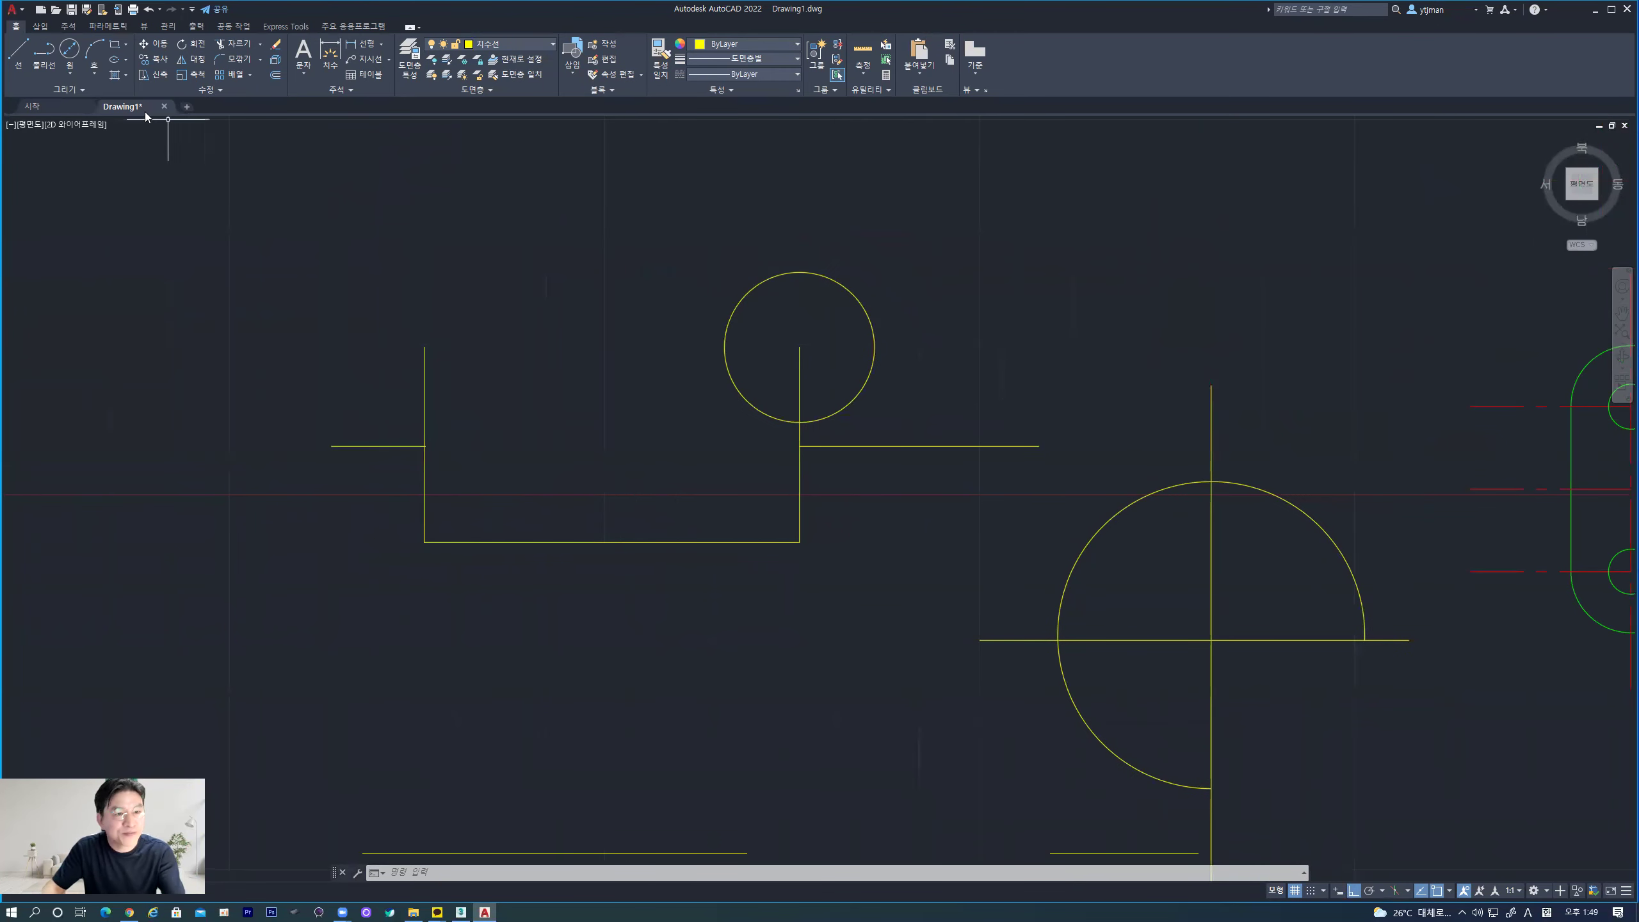
Step: Draw a horizontal yellow line spanning across the U-shape
left_click(8, 50)
left_click(373, 484)
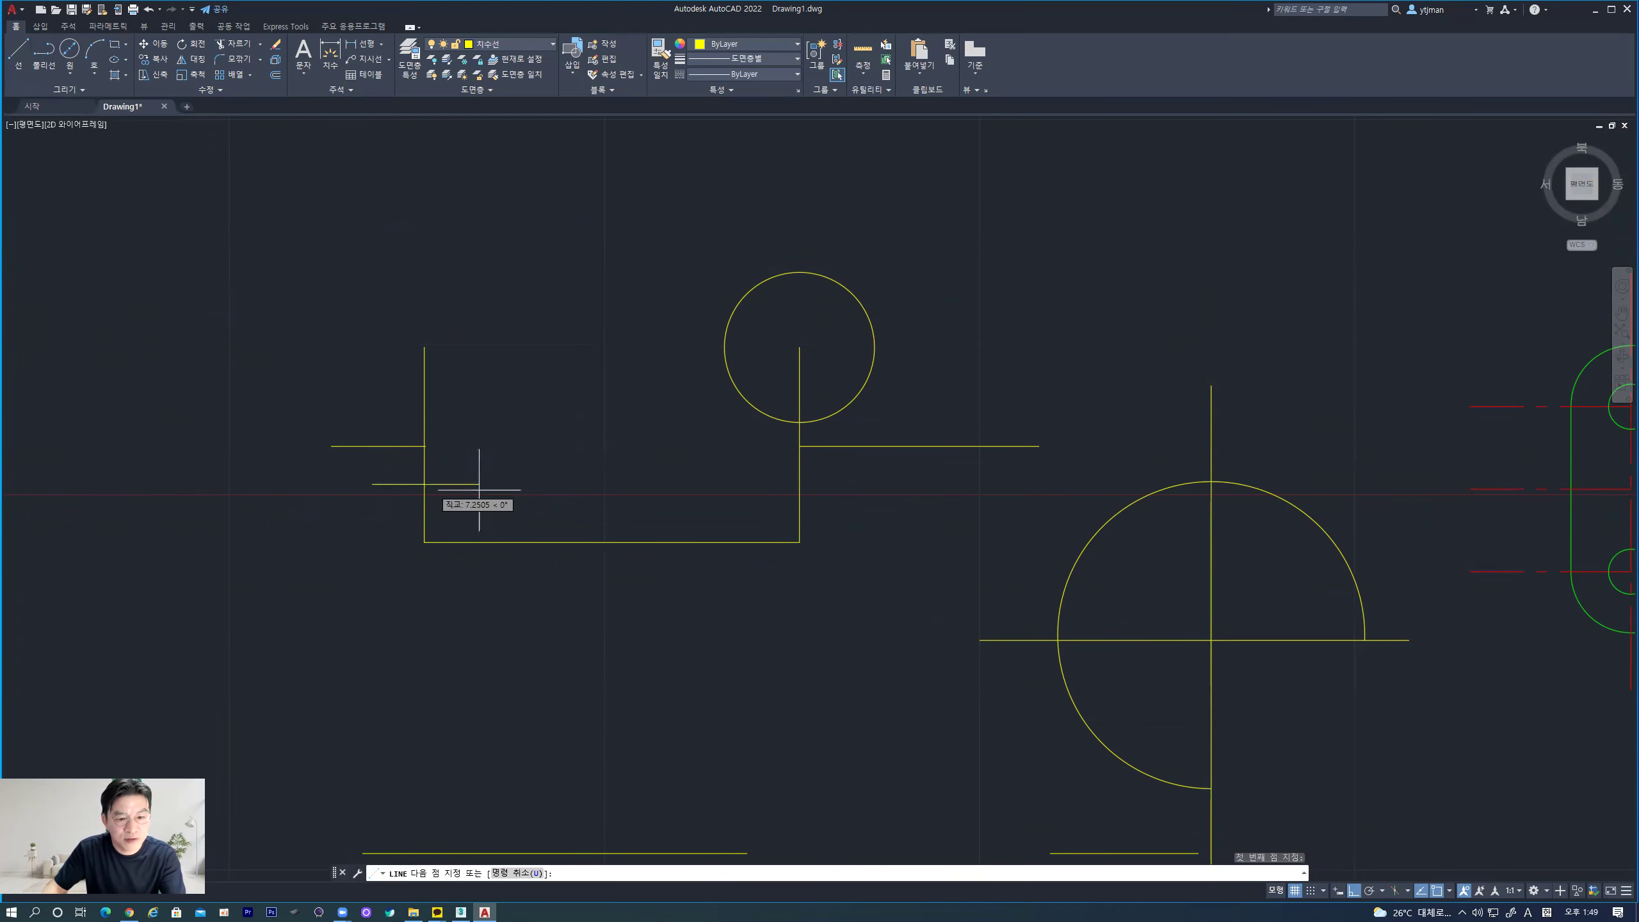
left_click(927, 484)
key("Escape")
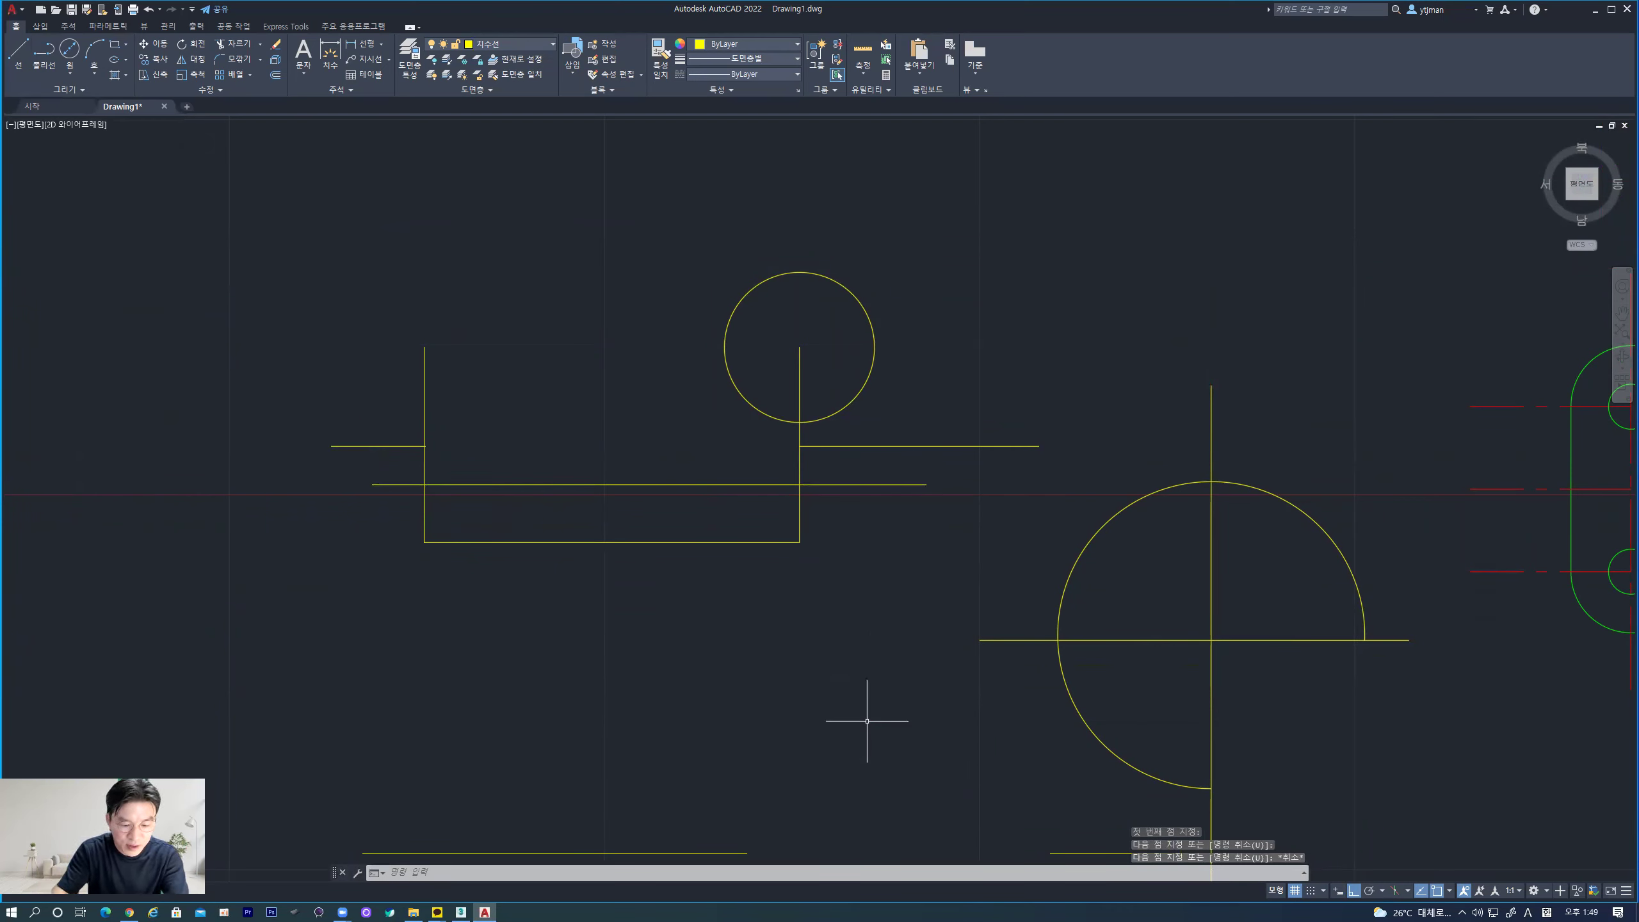
Step: Break the line with the F option between its left and right intersections with the U
type("br")
key("Return")
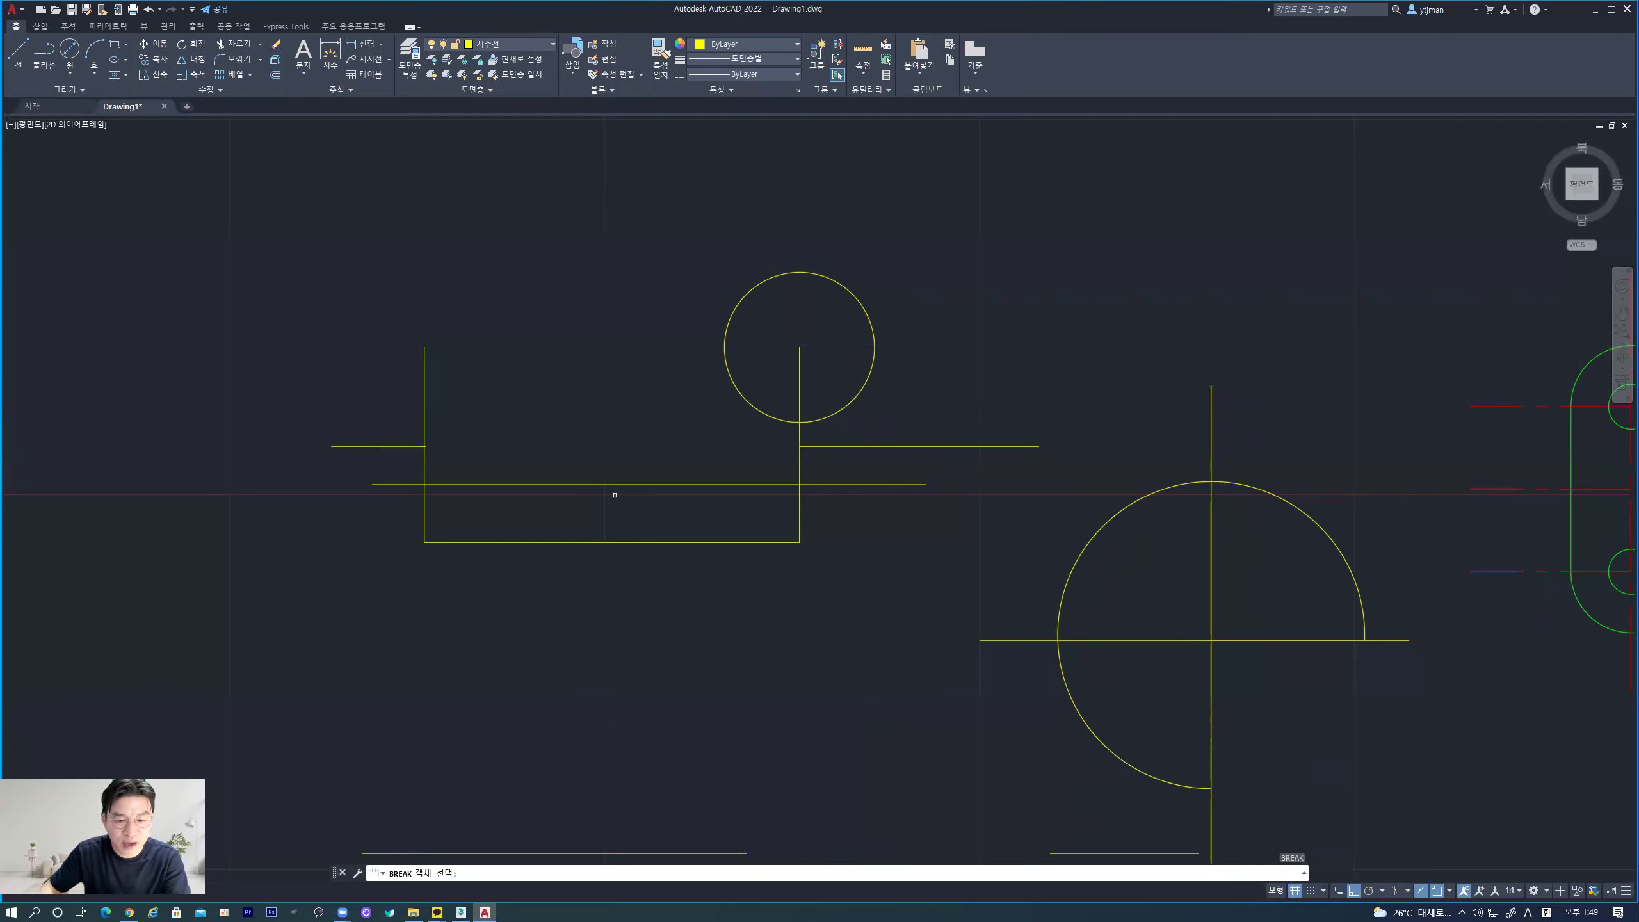
left_click(602, 484)
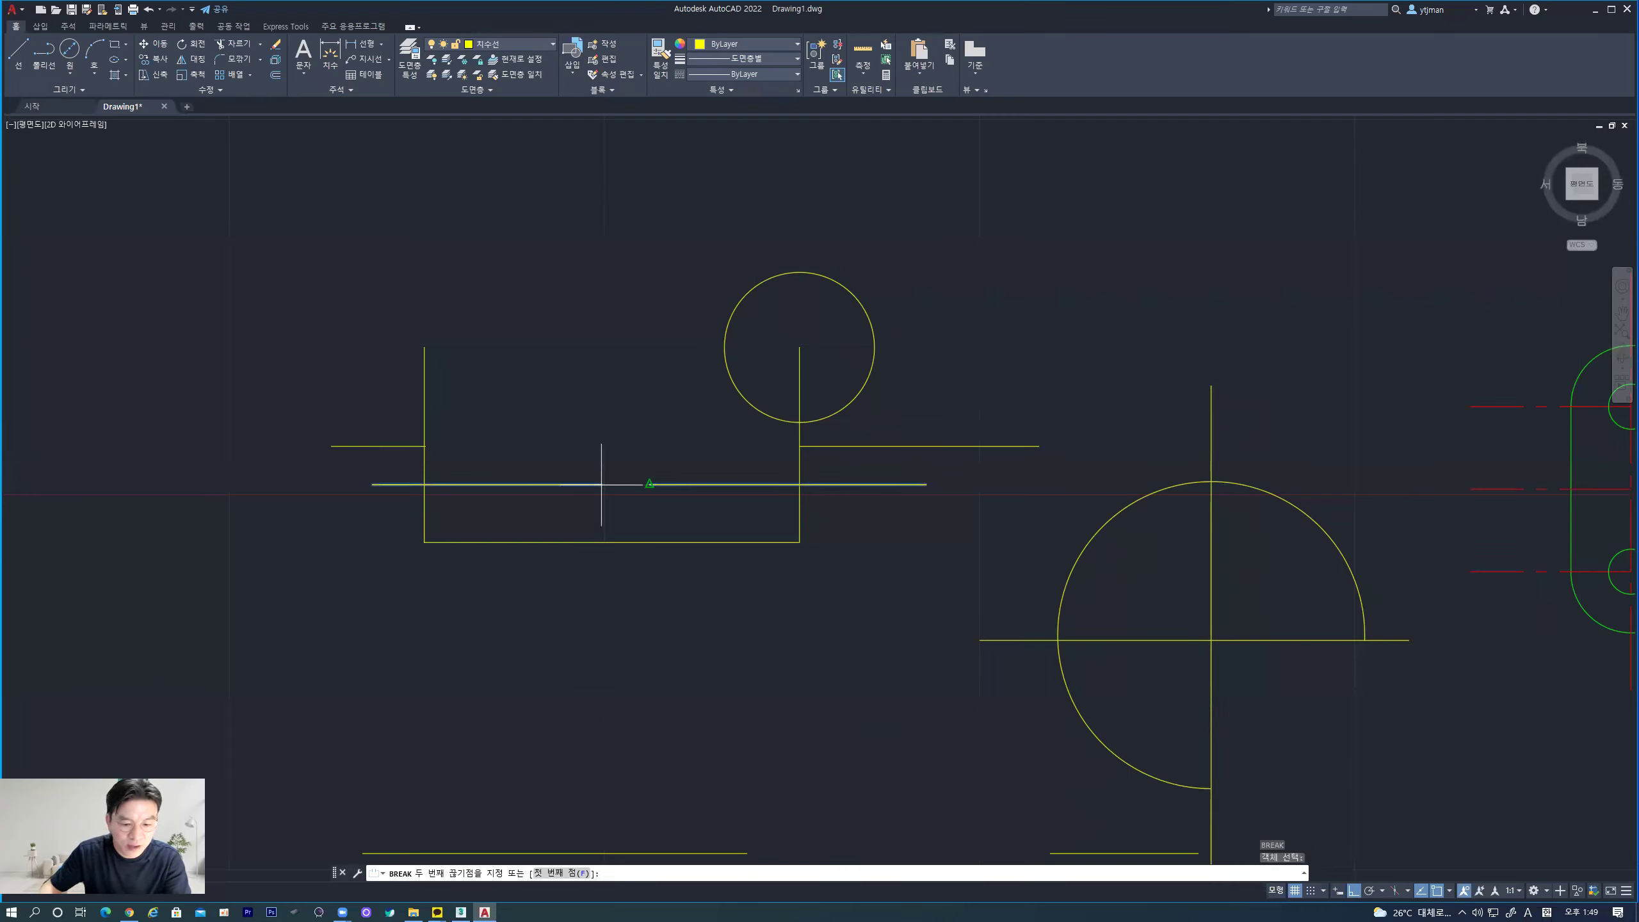
type("f")
key("Return")
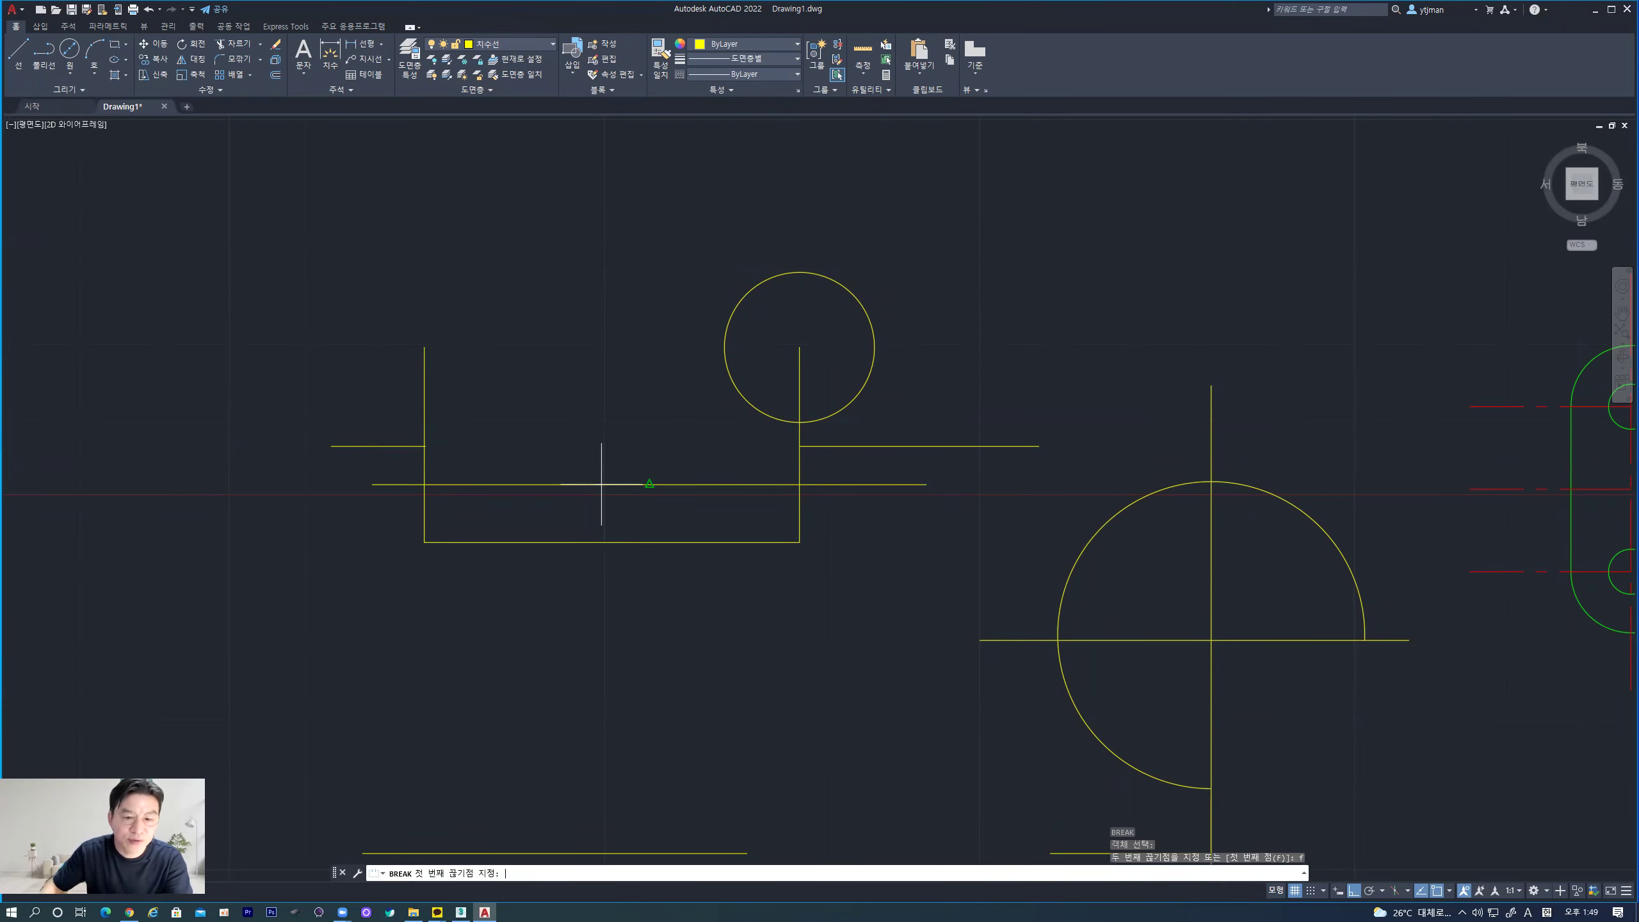
left_click(424, 484)
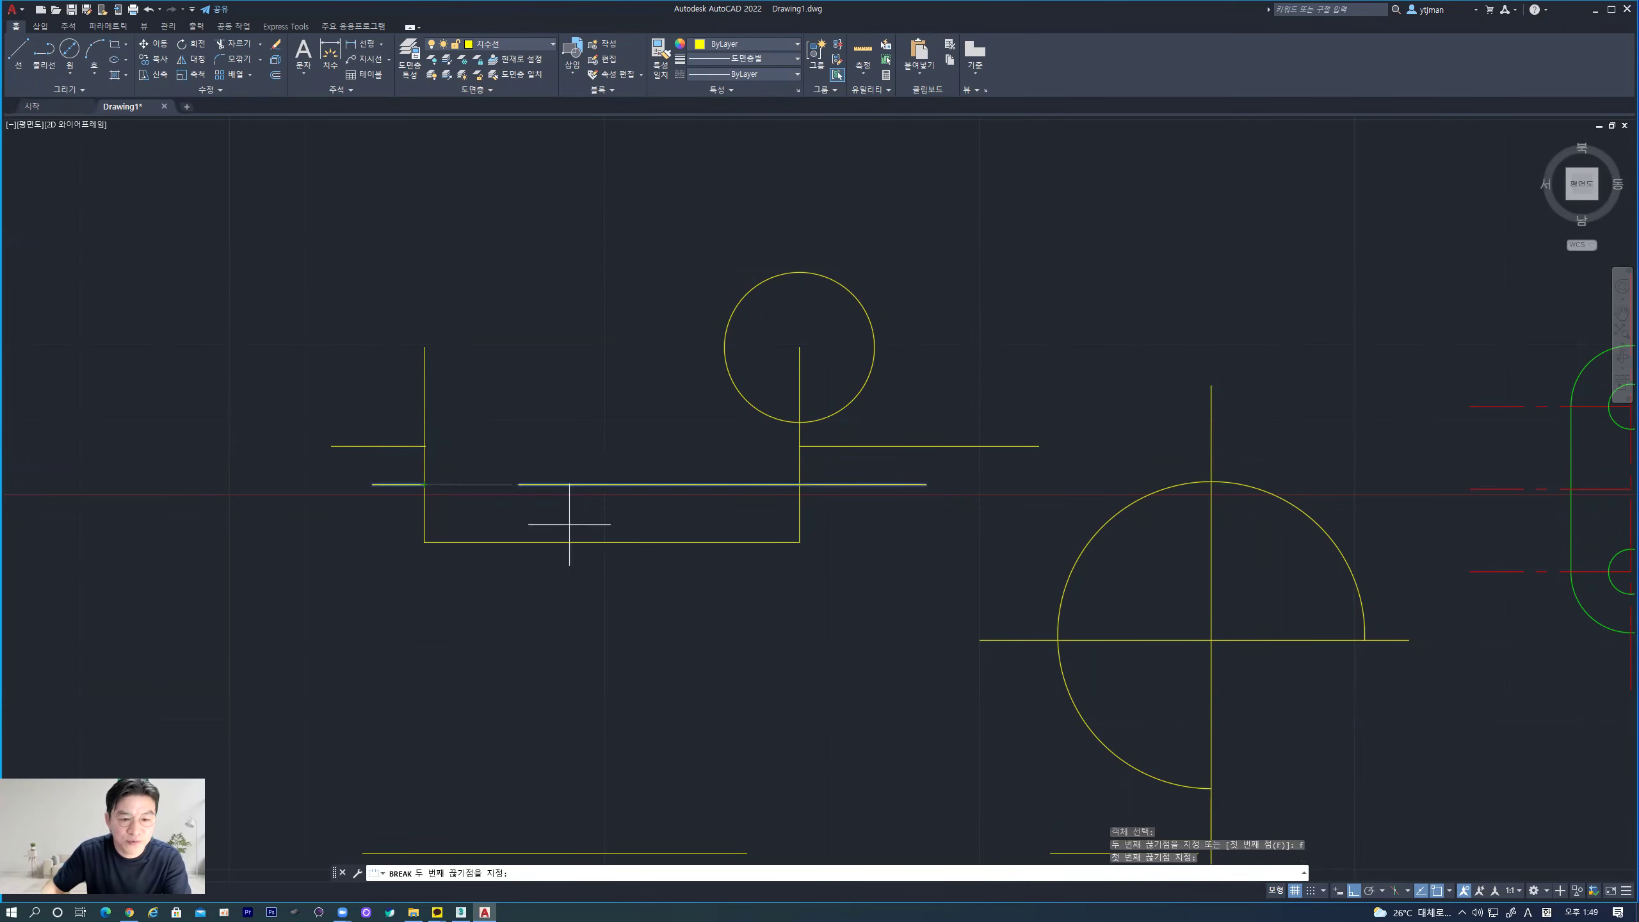
left_click(800, 484)
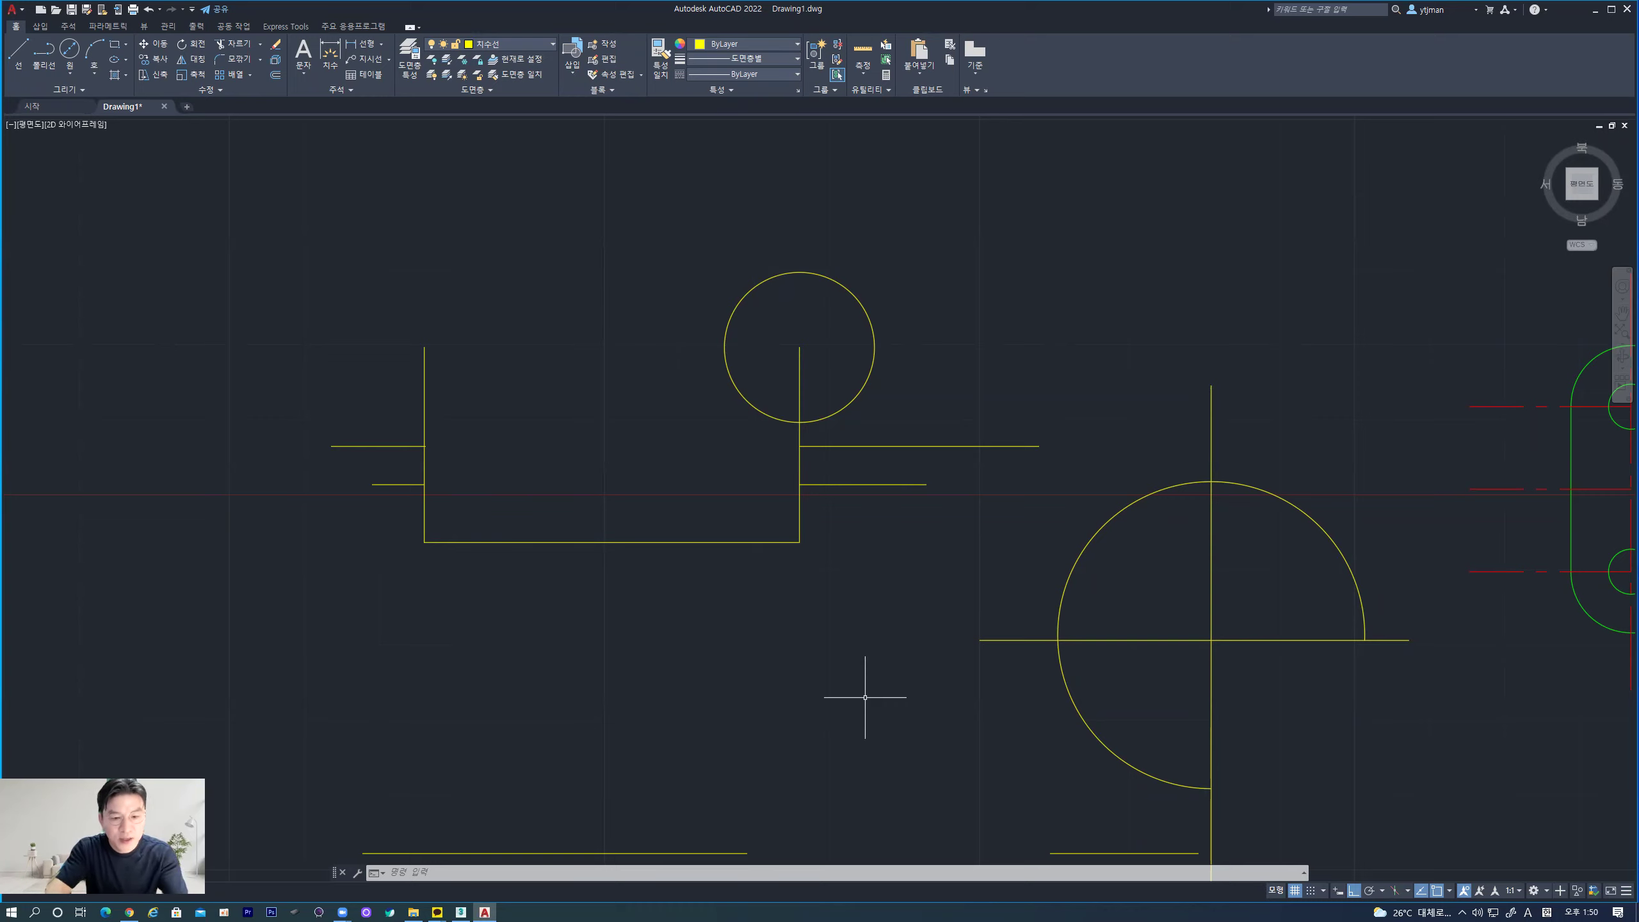
Step: Draw a new horizontal line above the small circle
left_click(18, 52)
left_click(595, 242)
key("Escape")
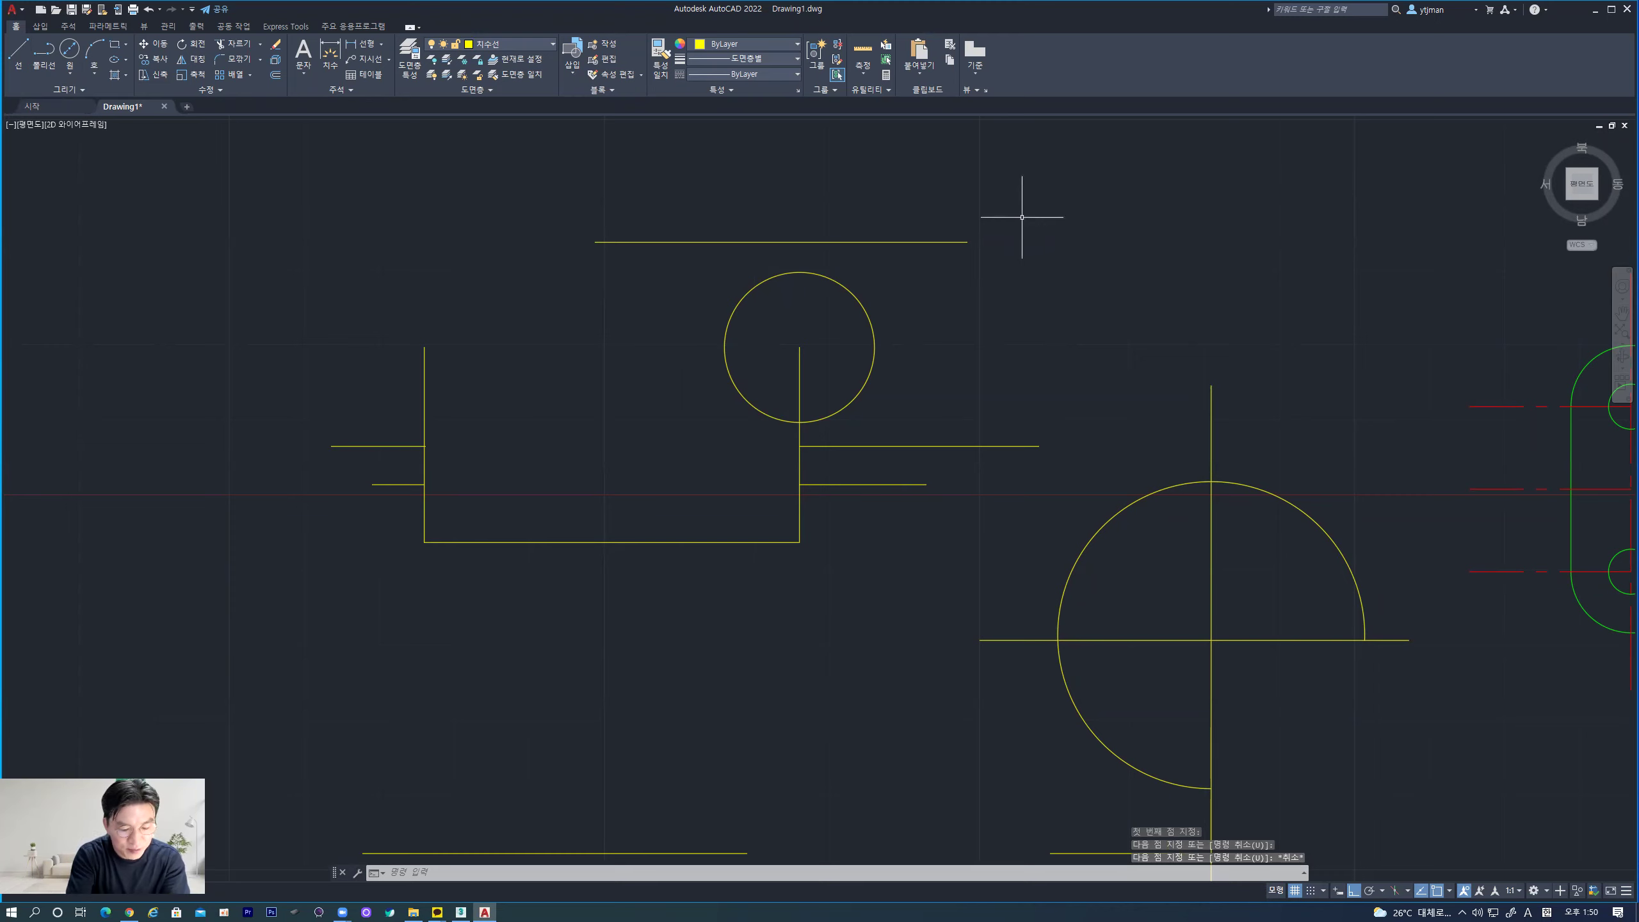
Step: Break a small gap near the top line's midpoint, then undo it and restart BREAK
type("br")
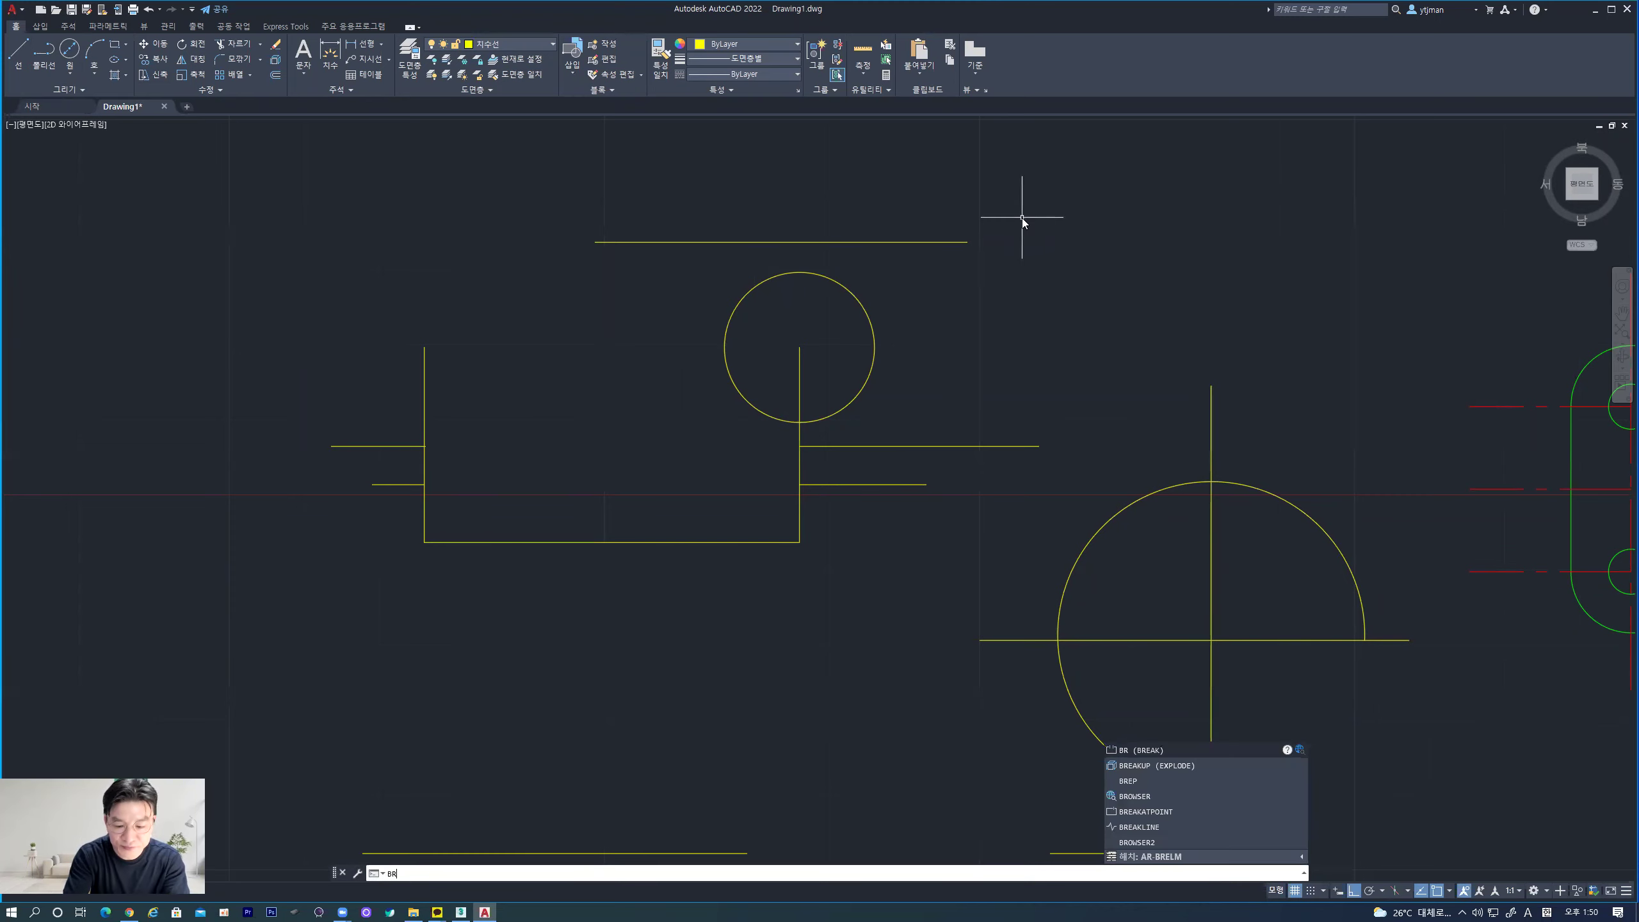
key("Return")
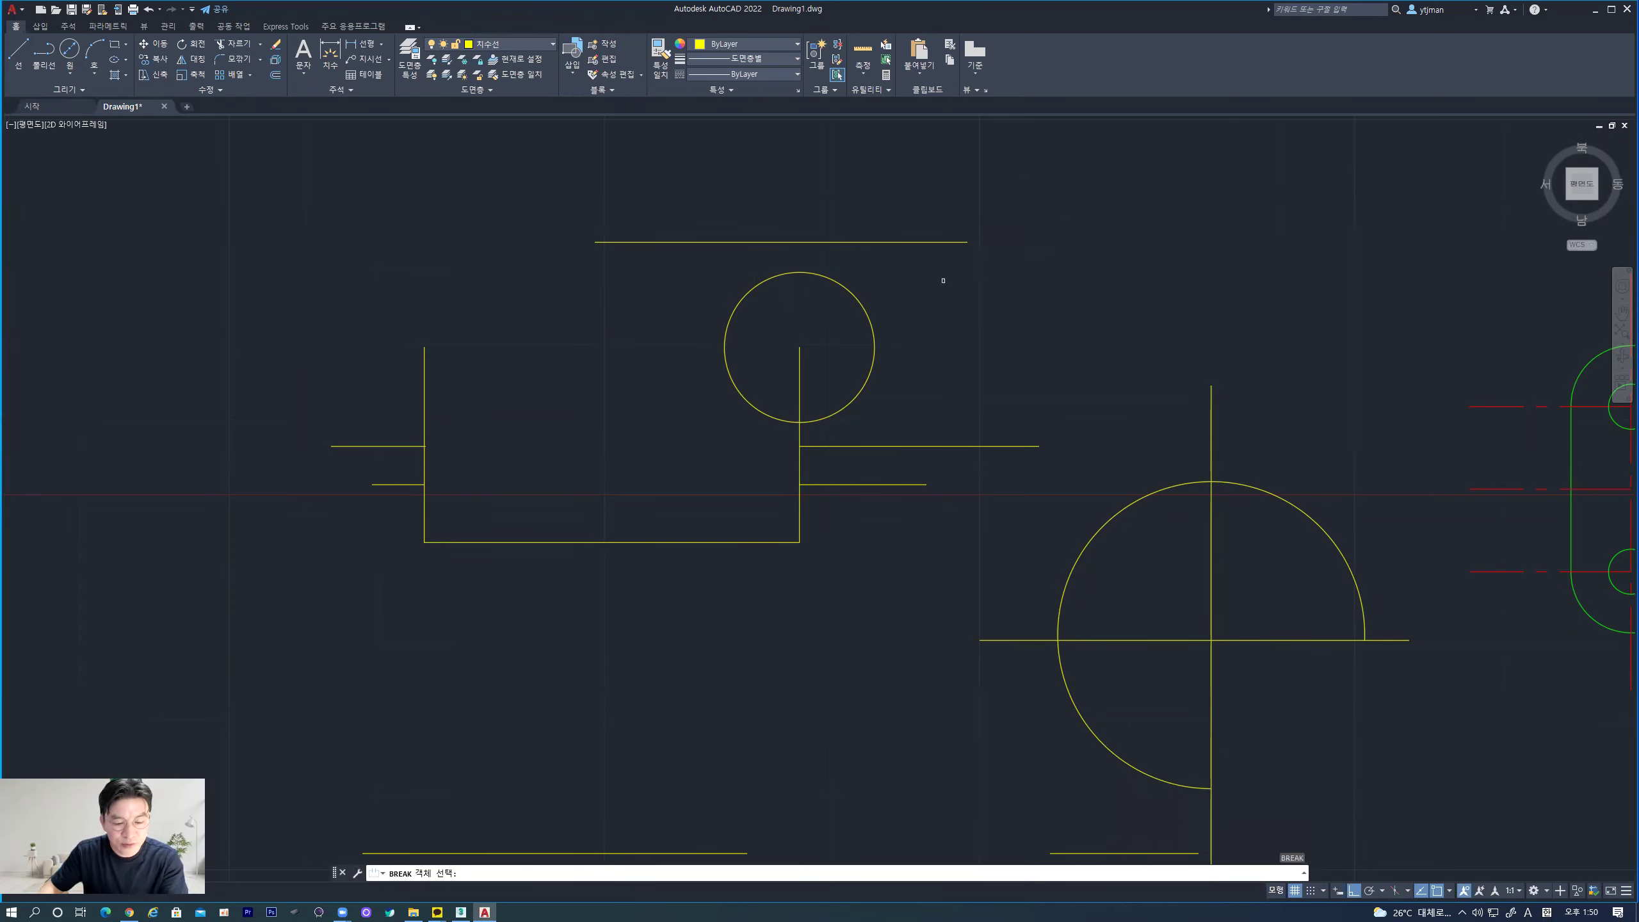
left_click(769, 241)
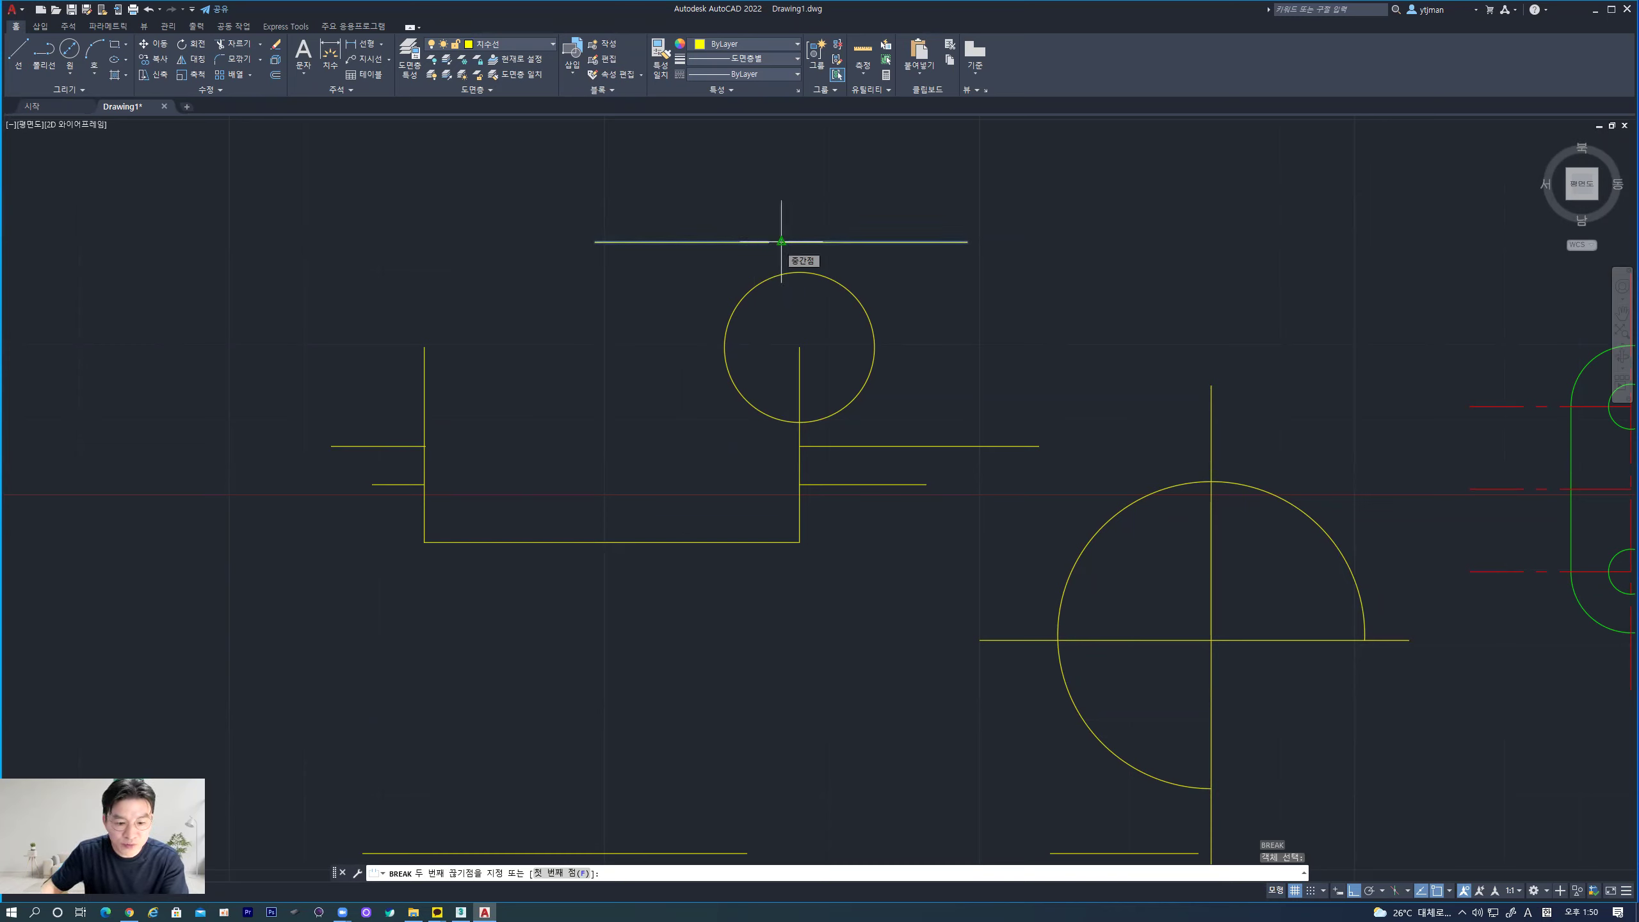
left_click(781, 241)
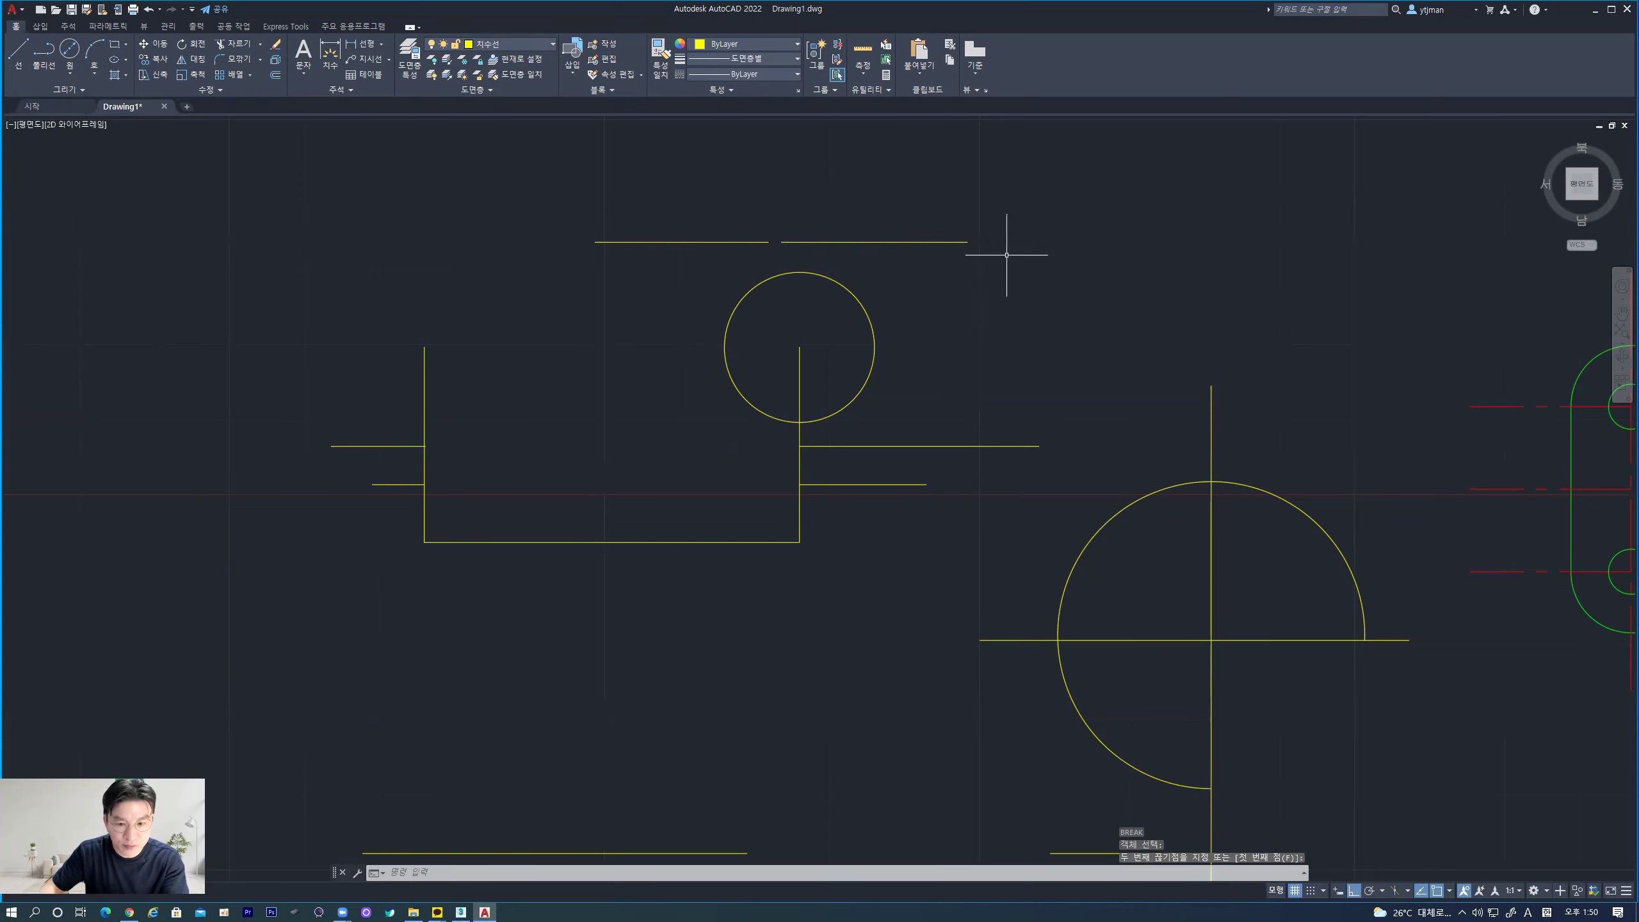
key("ctrl+z")
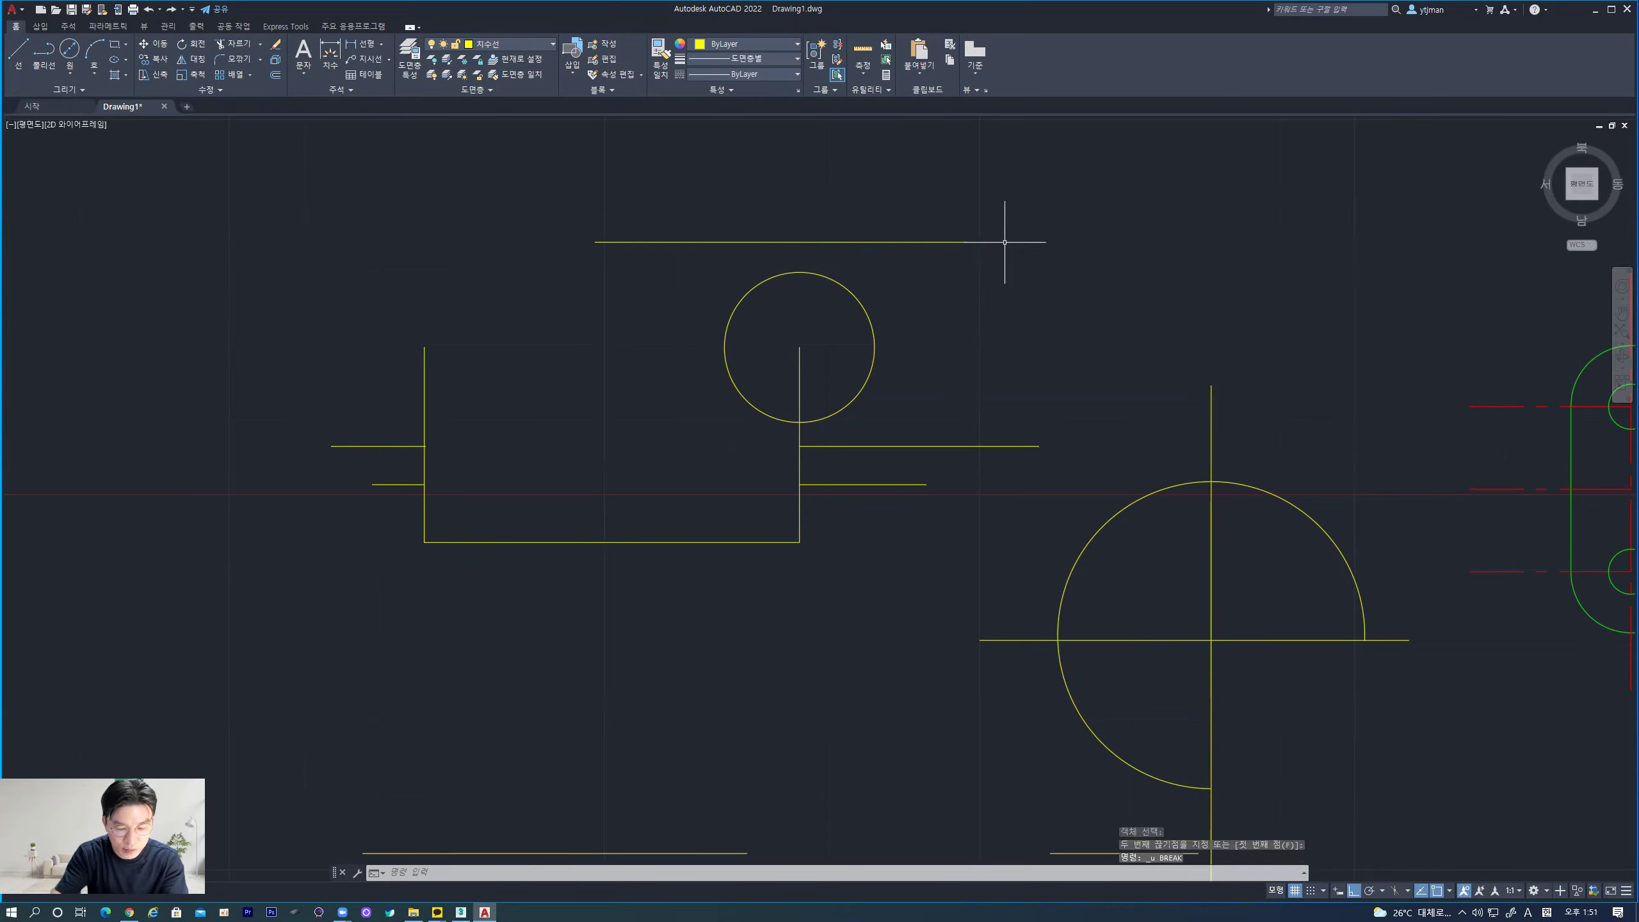
type("br")
key("Return")
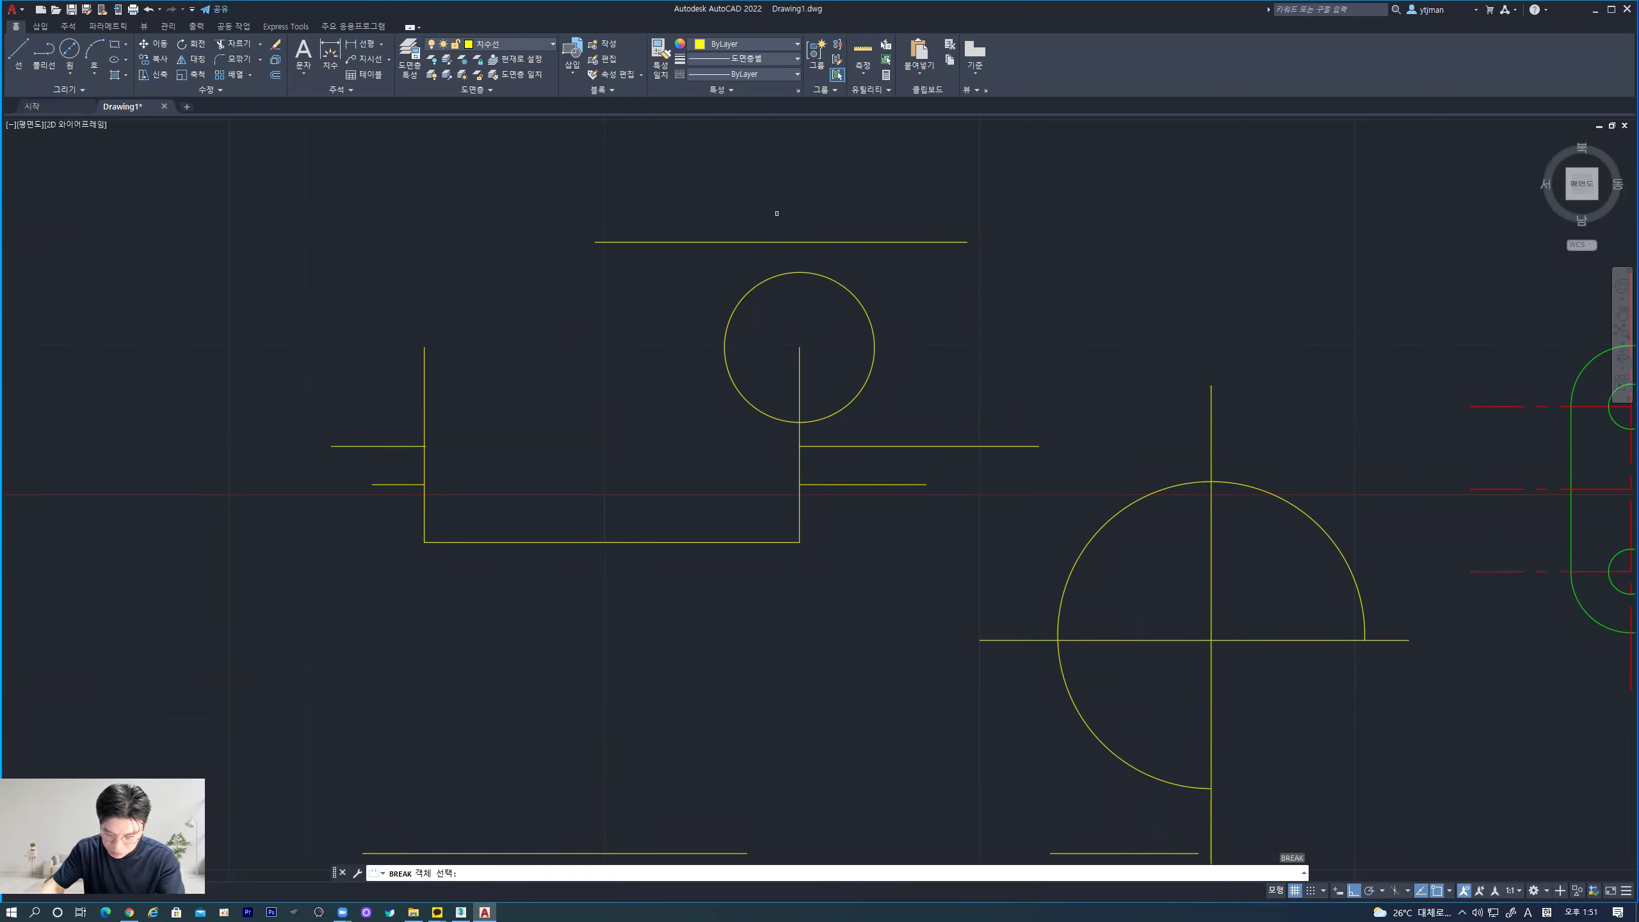
Step: Split the top line at a single point near its midpoint using @
left_click(774, 243)
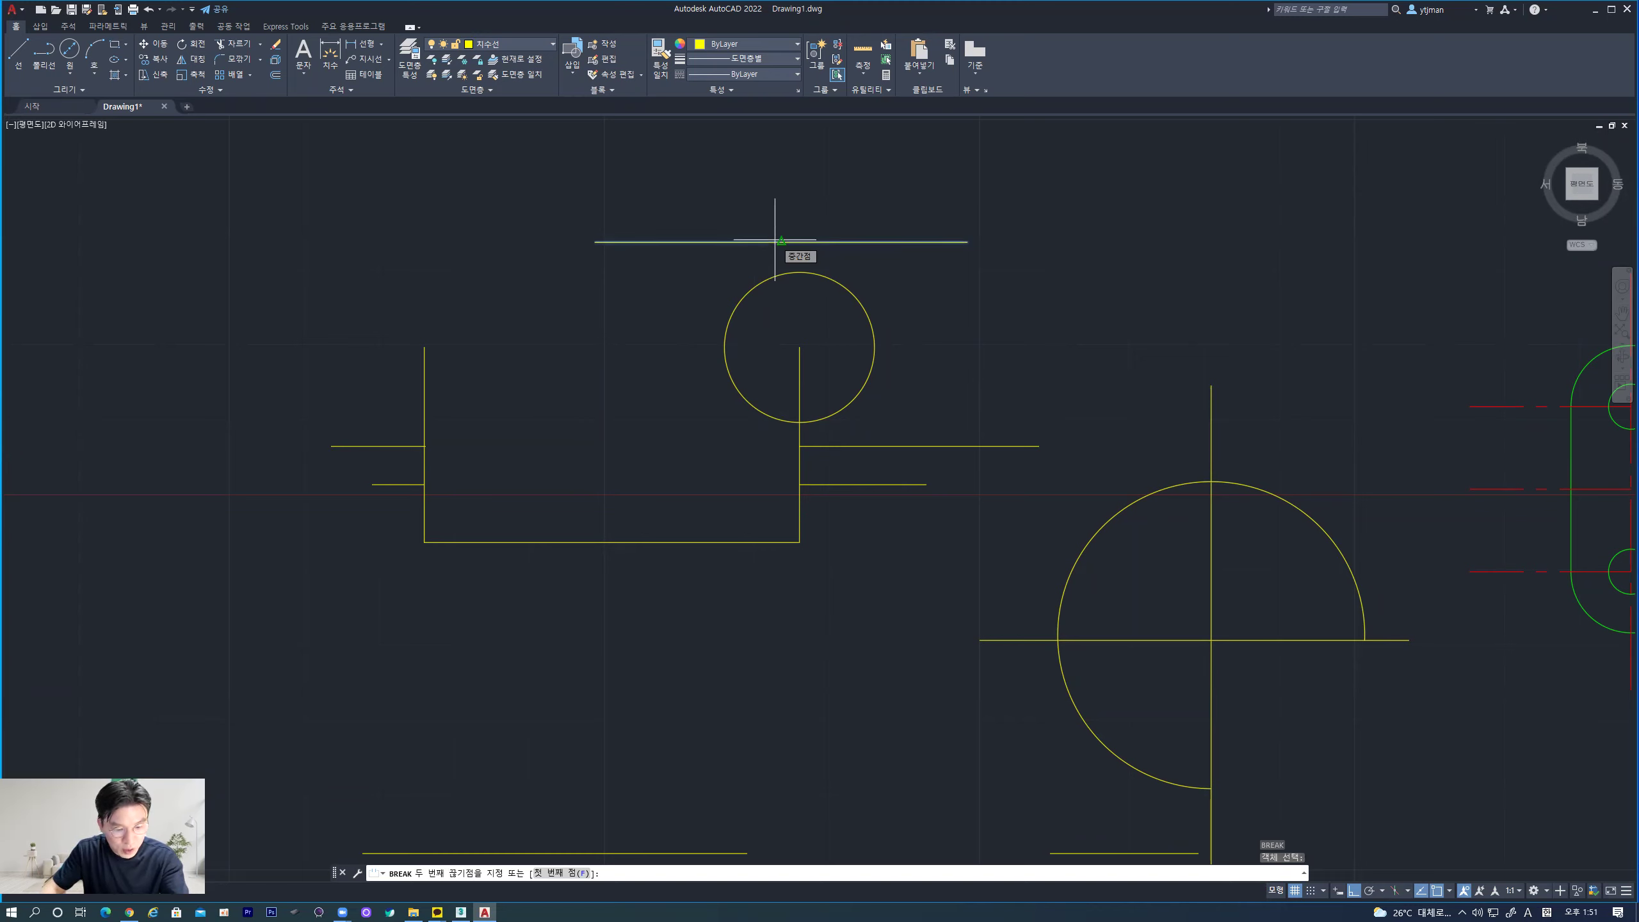
key("F8")
type("@")
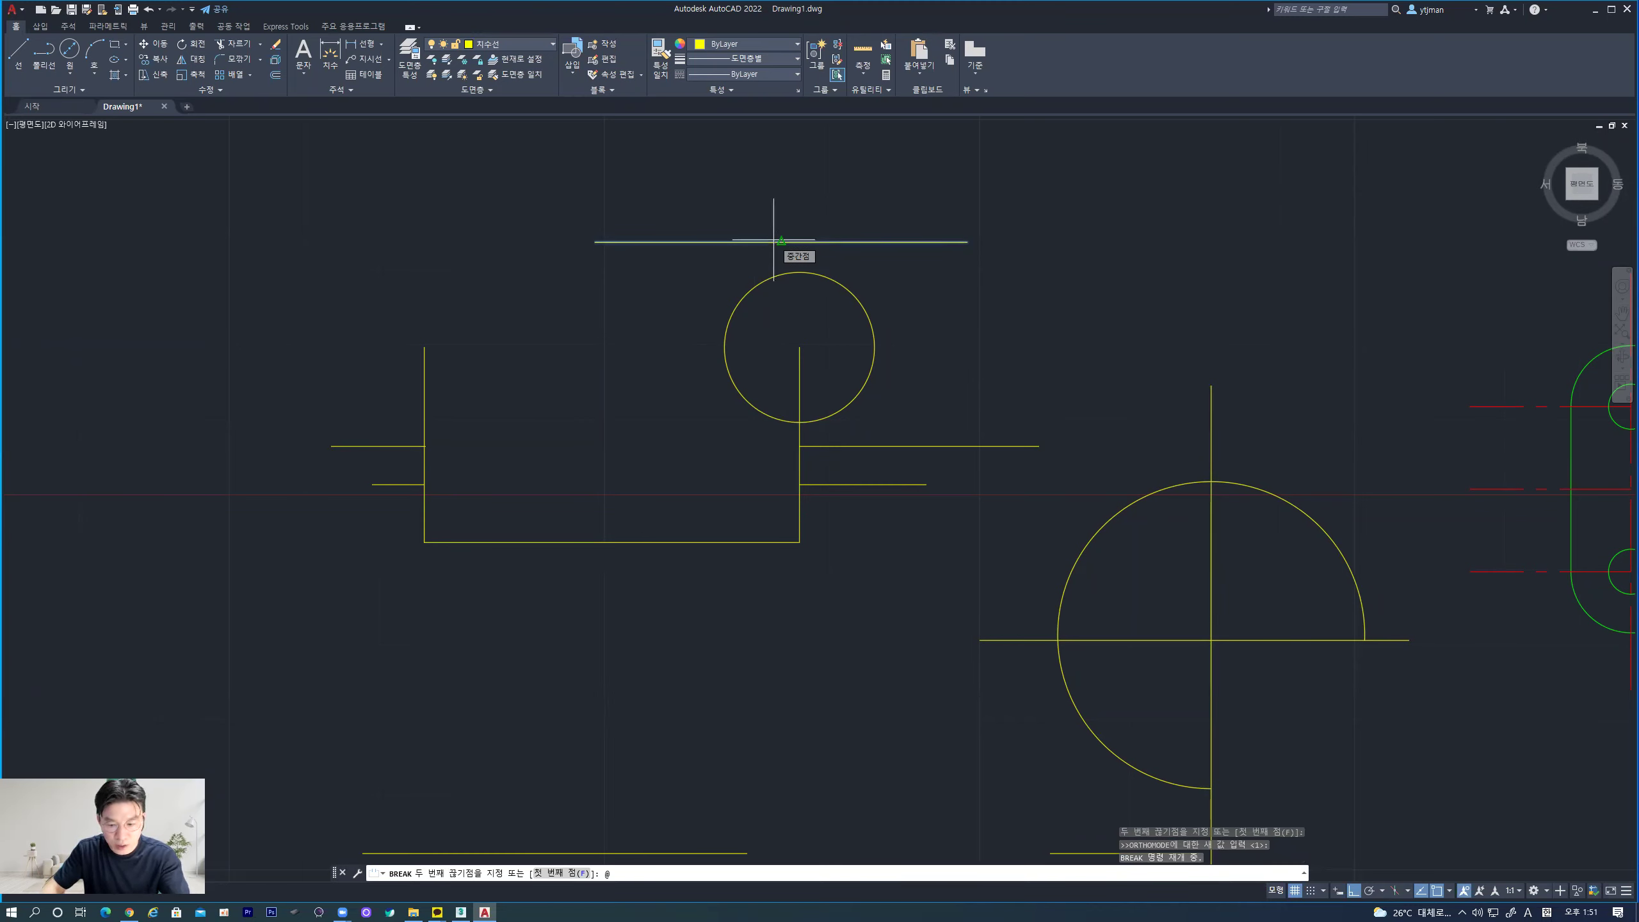
key("Return")
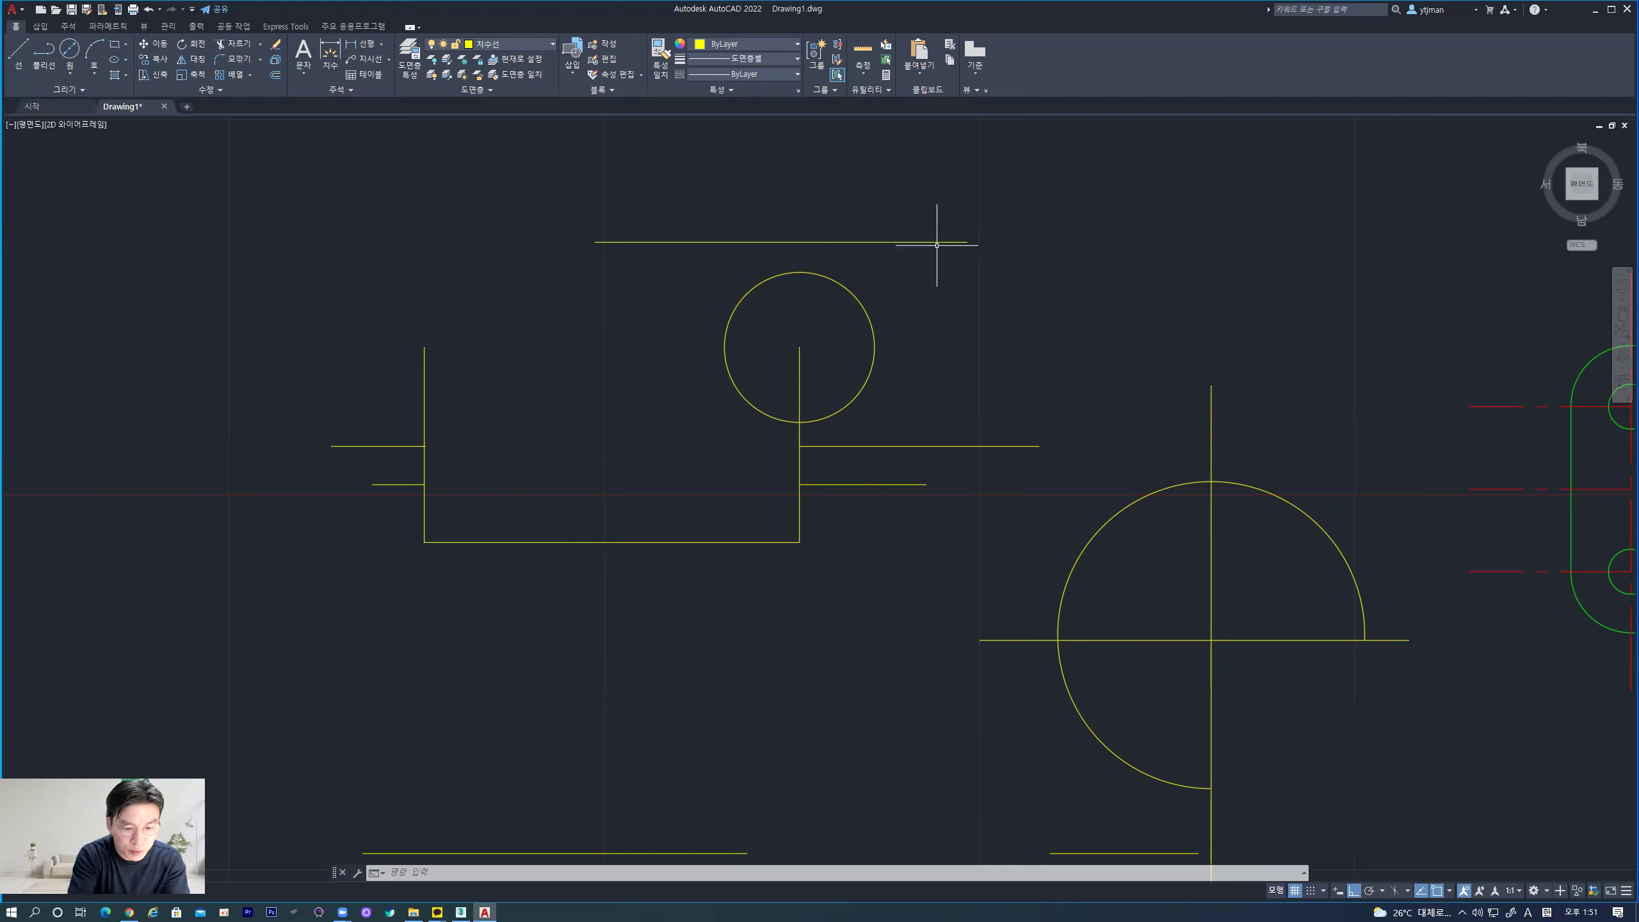
Step: Break away the top line's right portion from its midpoint past its right end
type("pbr")
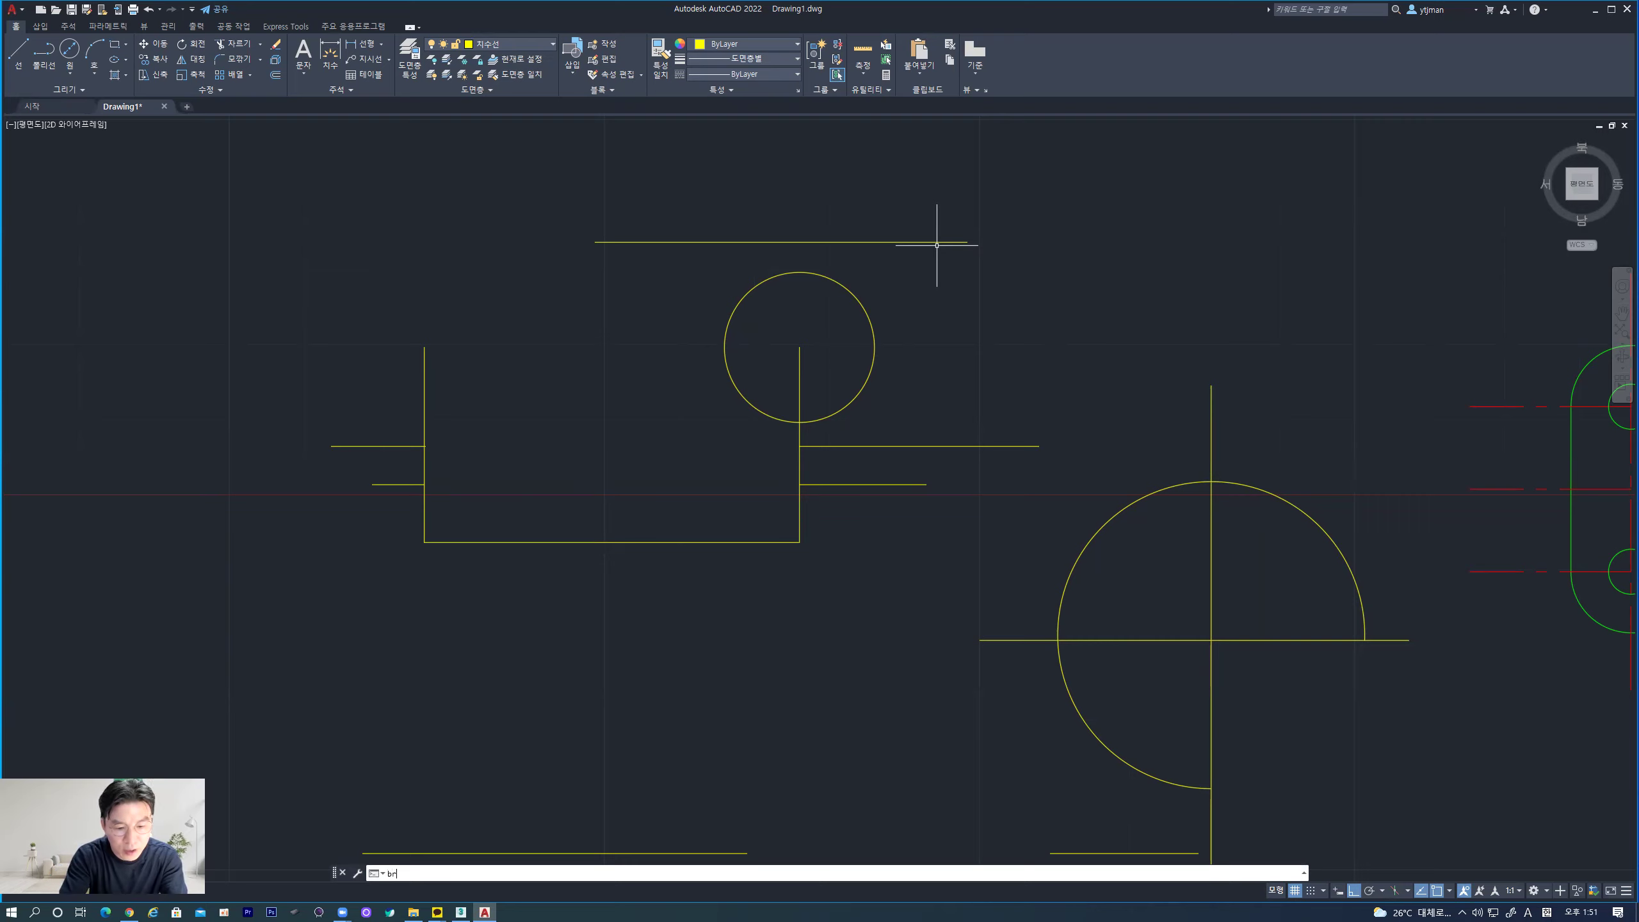
key("Return")
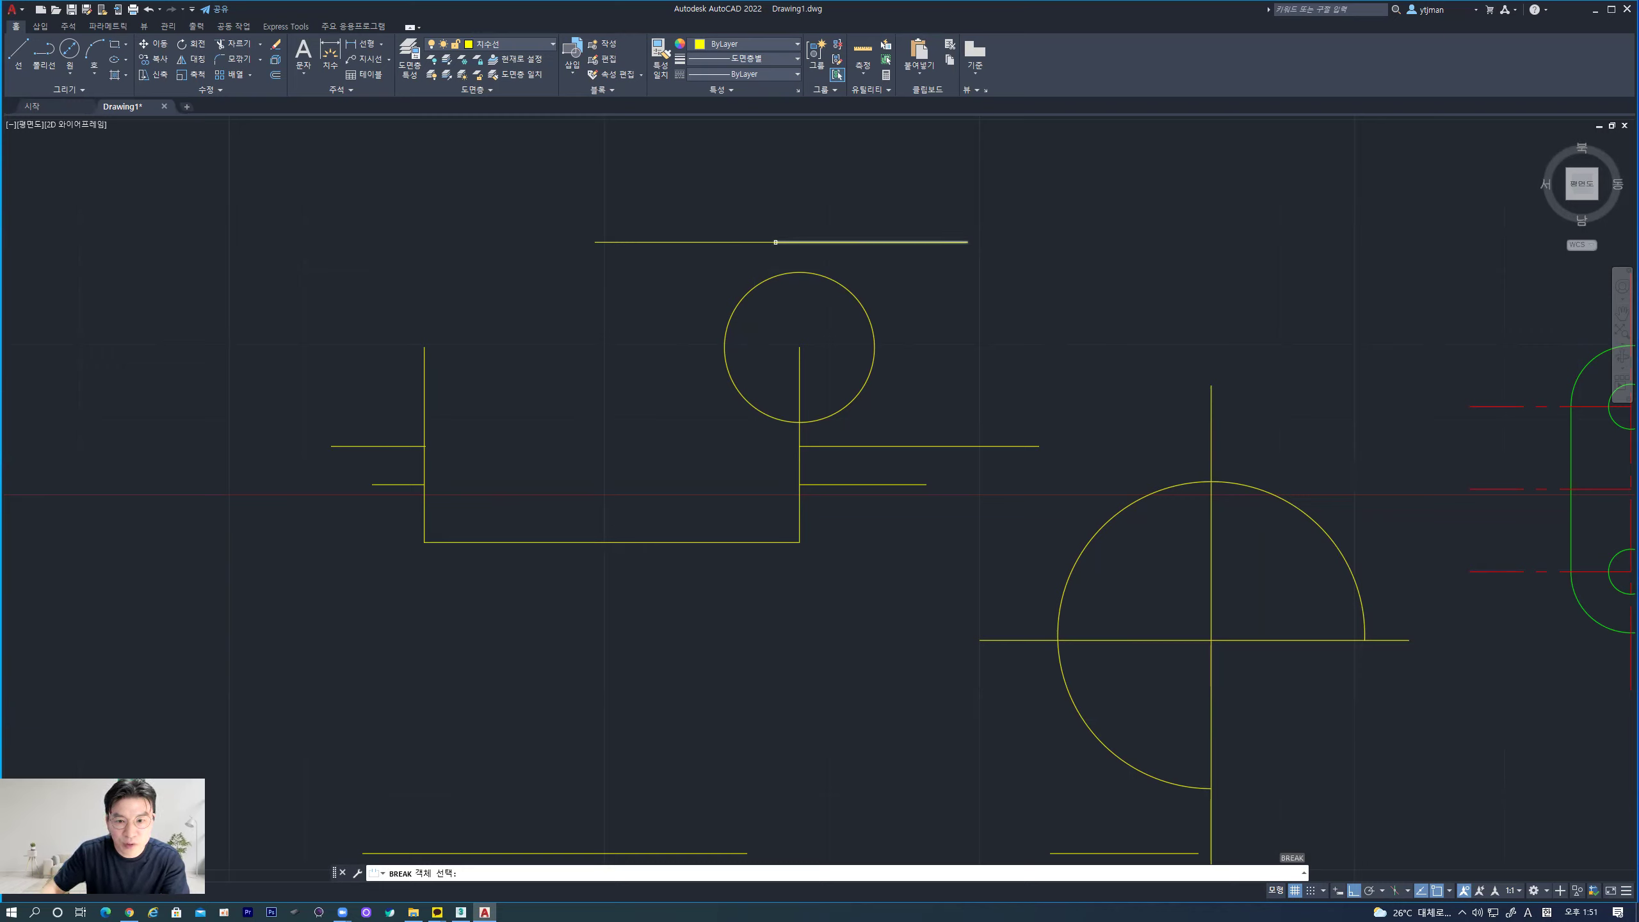
left_click(775, 242)
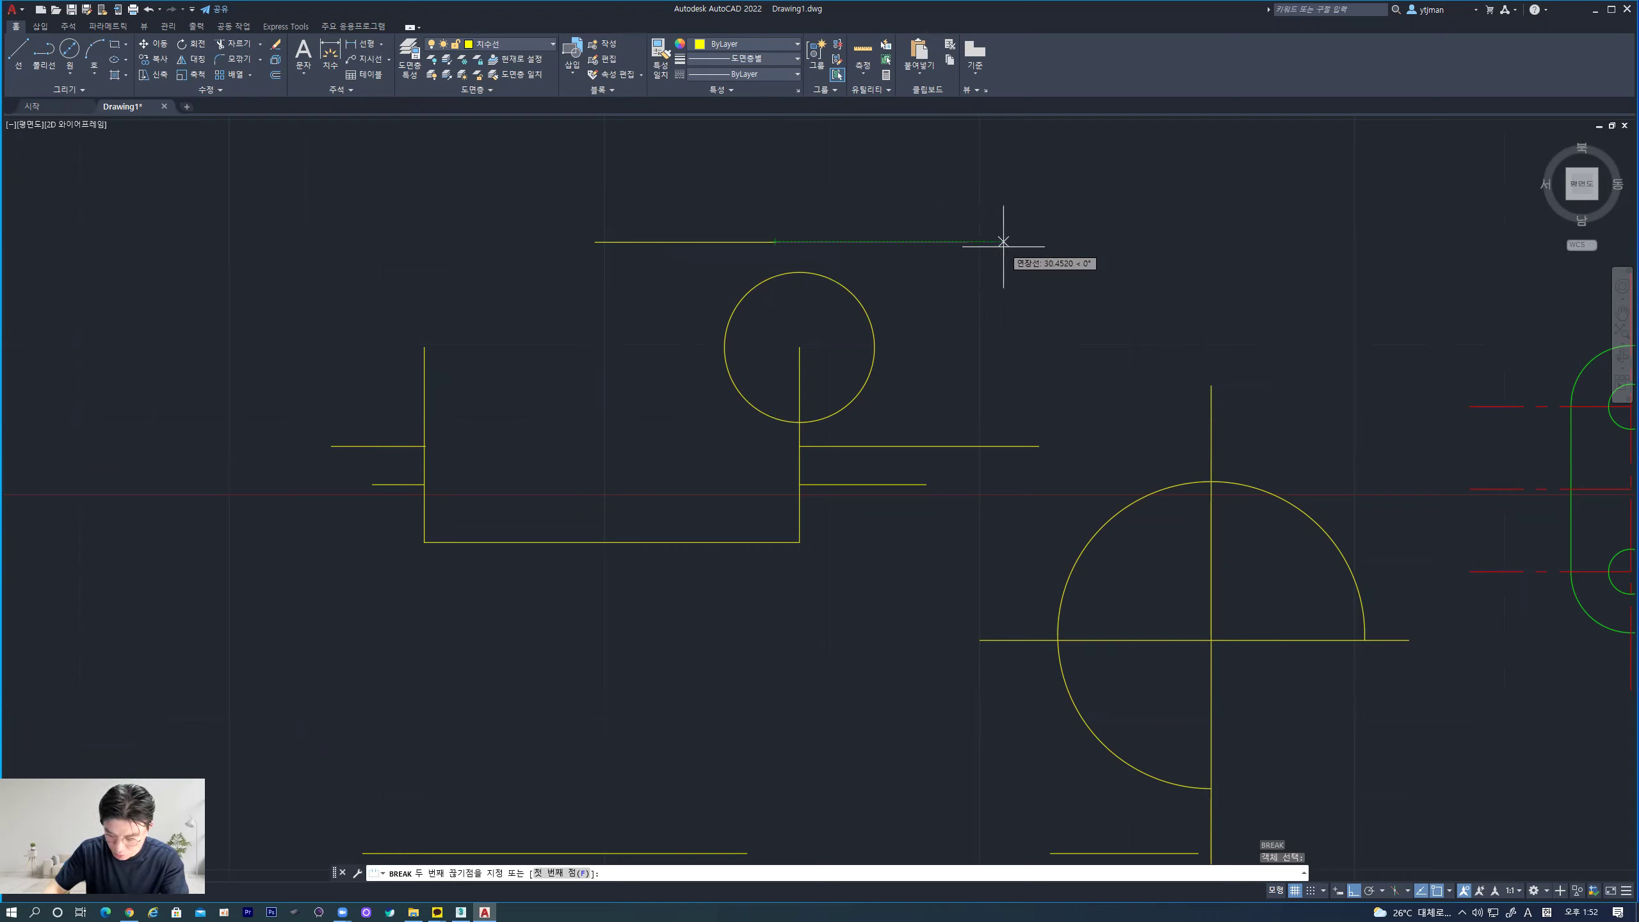
left_click(1002, 242)
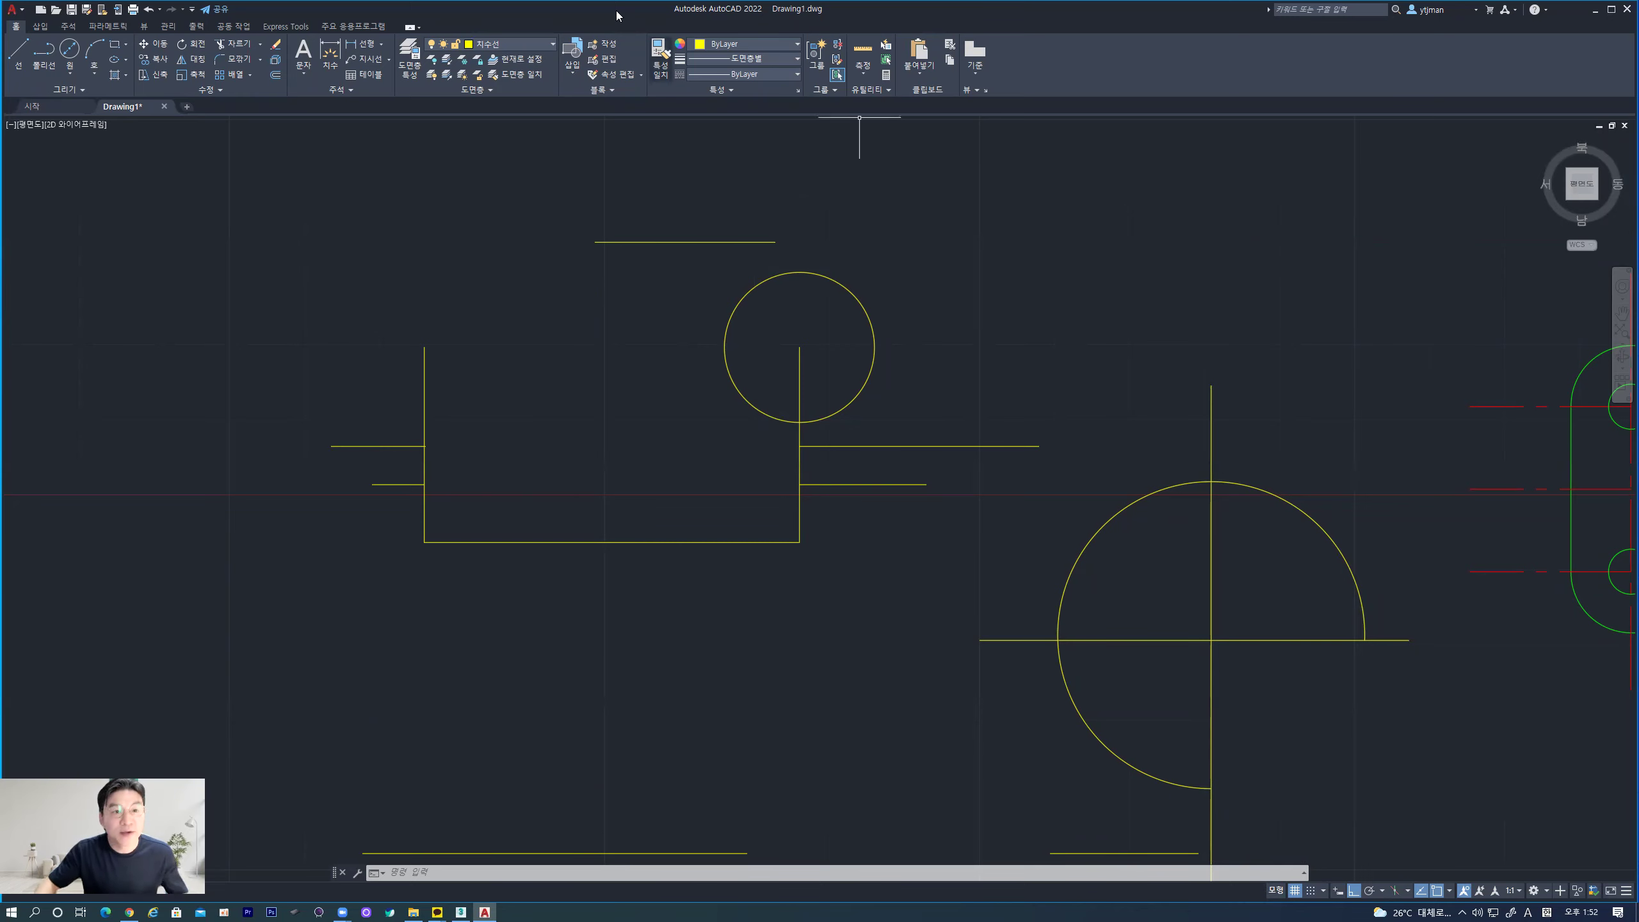
Step: Draw a new horizontal line above the top yellow line
left_click(19, 52)
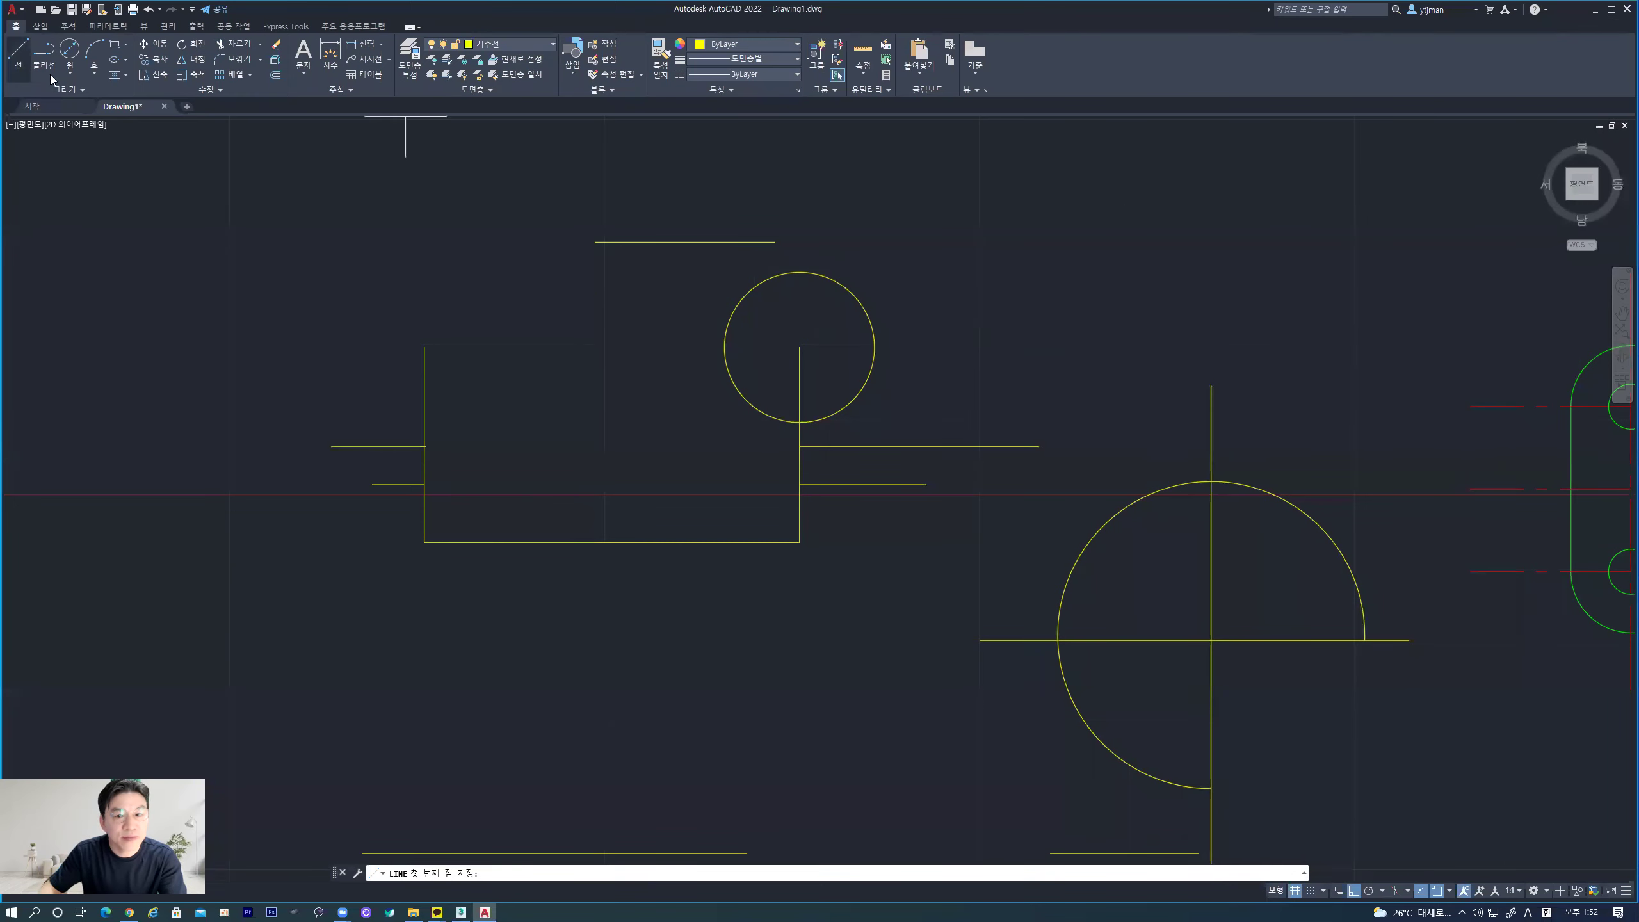
left_click(614, 203)
left_click(975, 203)
key("Escape")
Step: Break the new line from a point near its left end to past its right end, leaving a short segment
type("br")
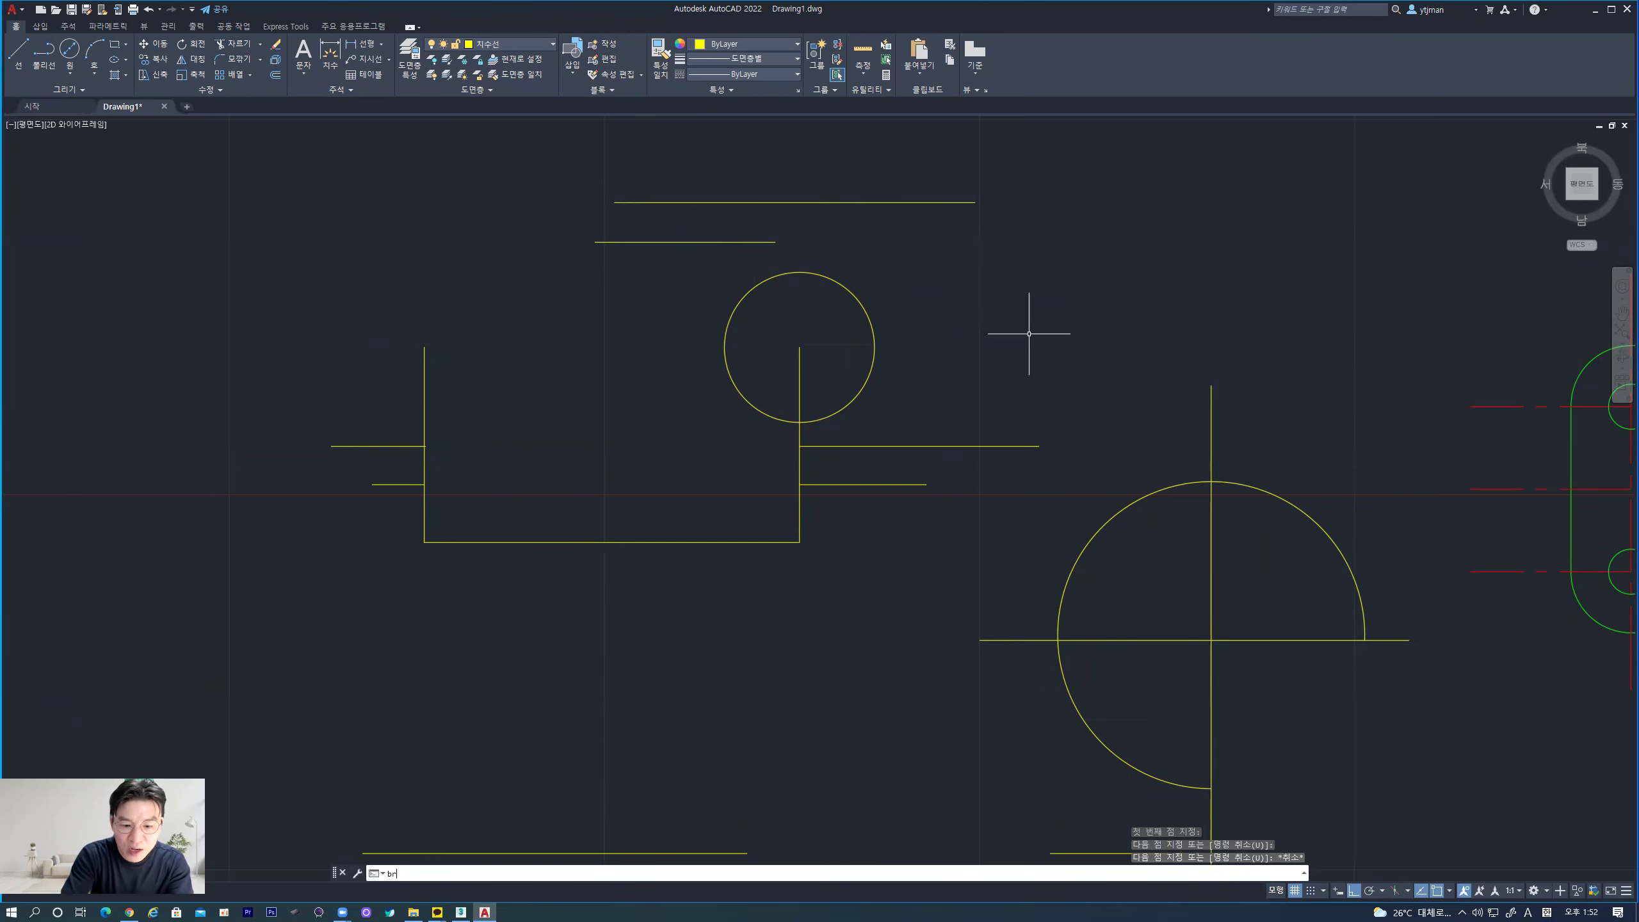
key("Return")
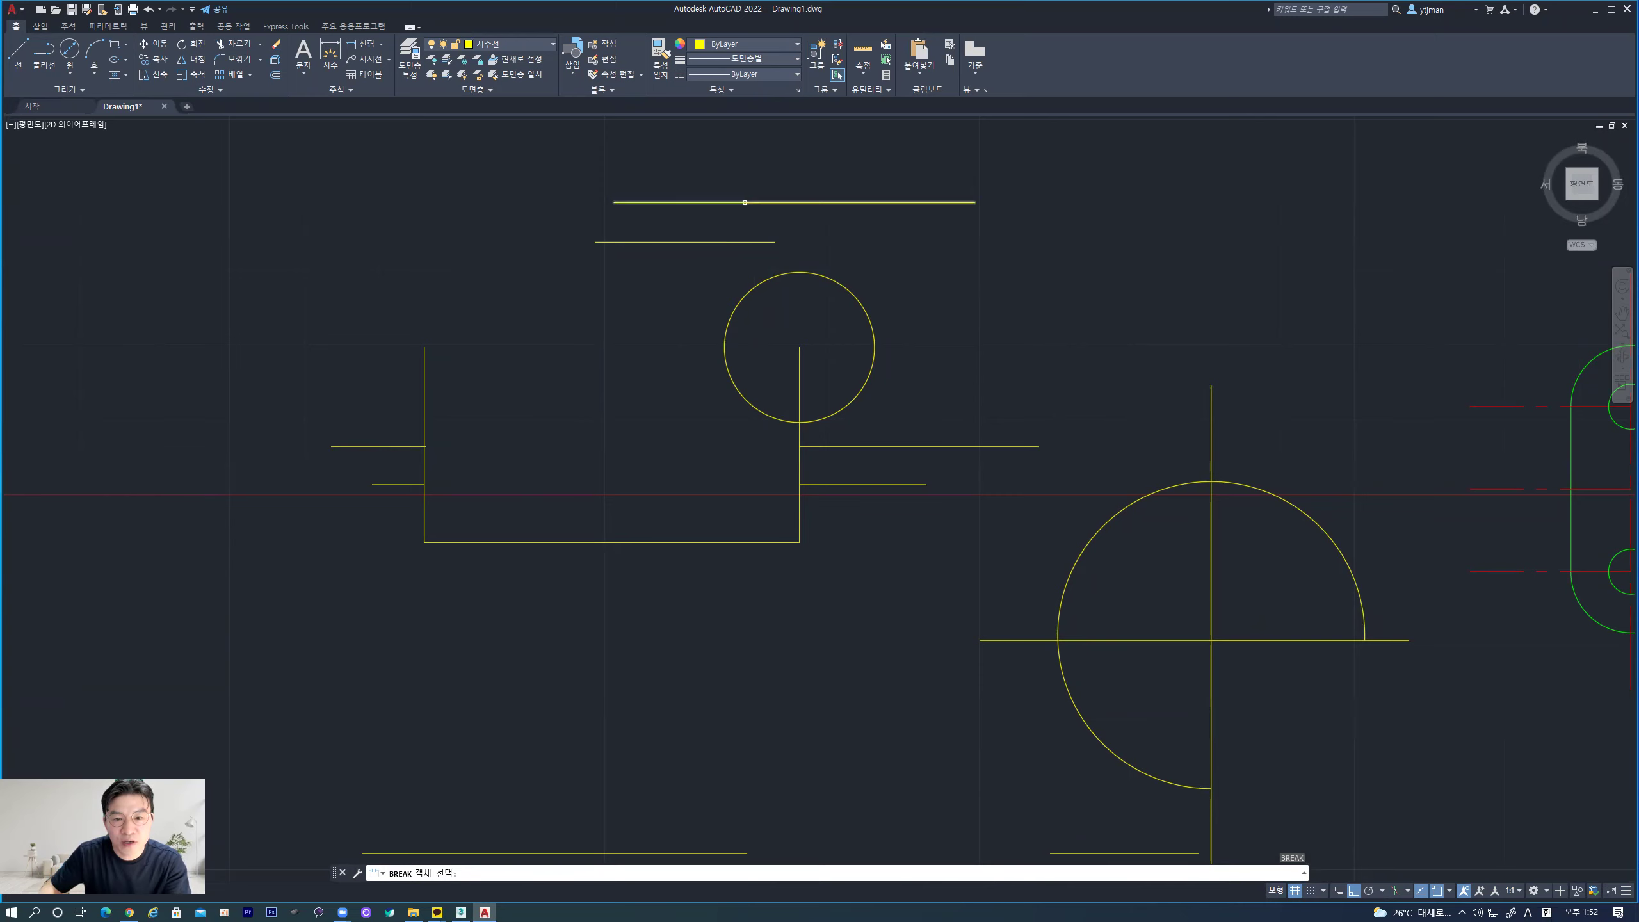
left_click(745, 202)
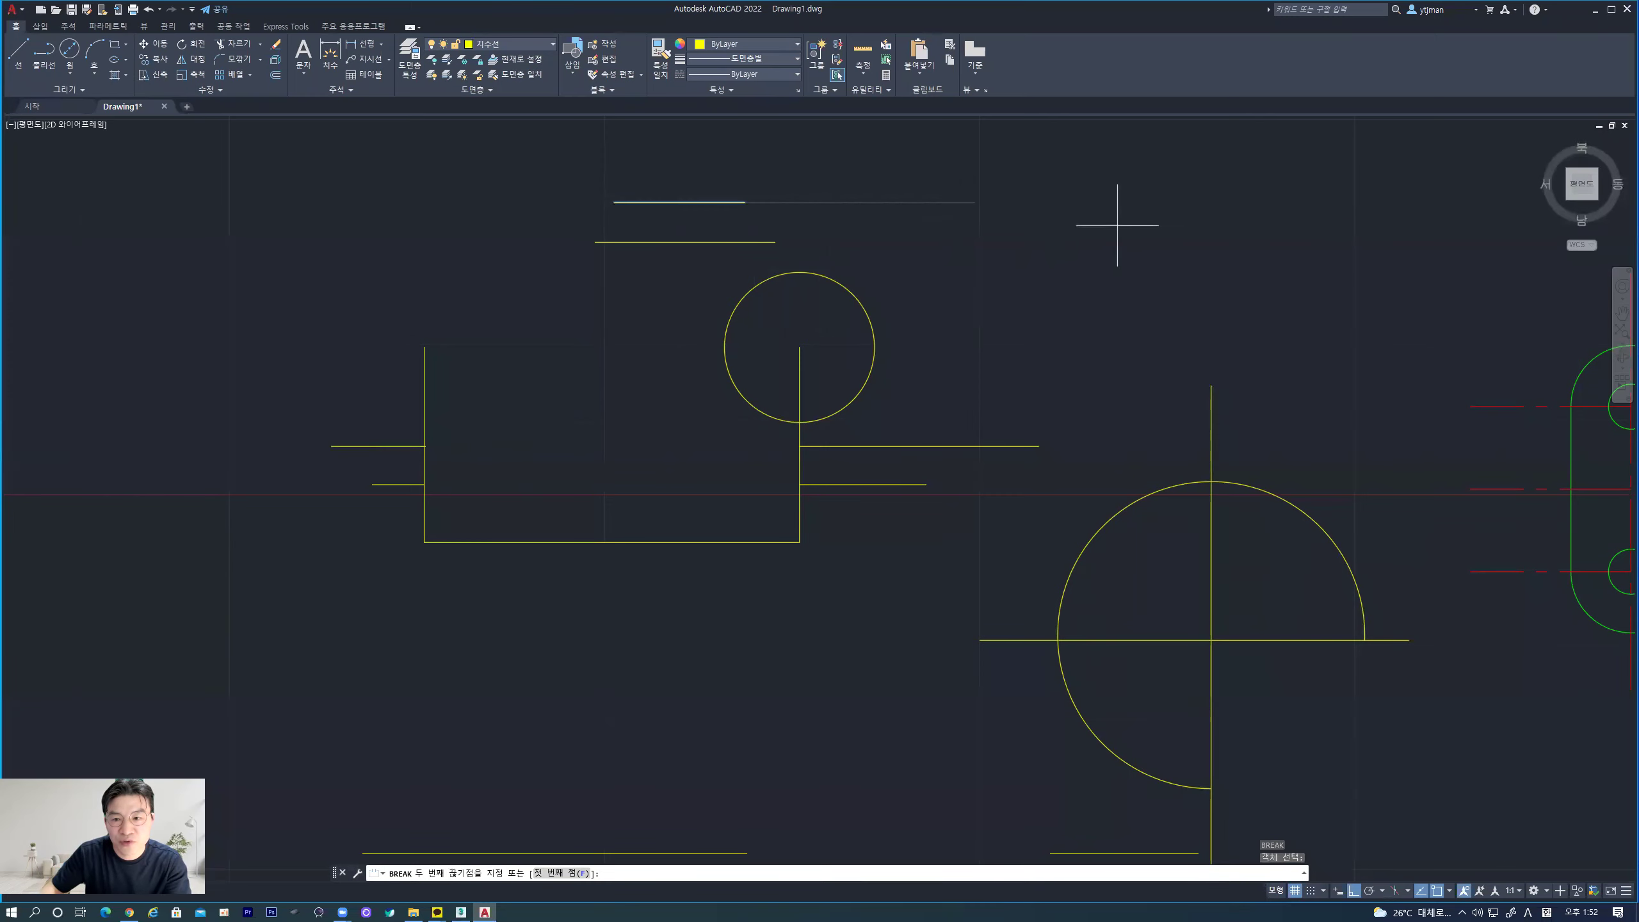
left_click(1142, 265)
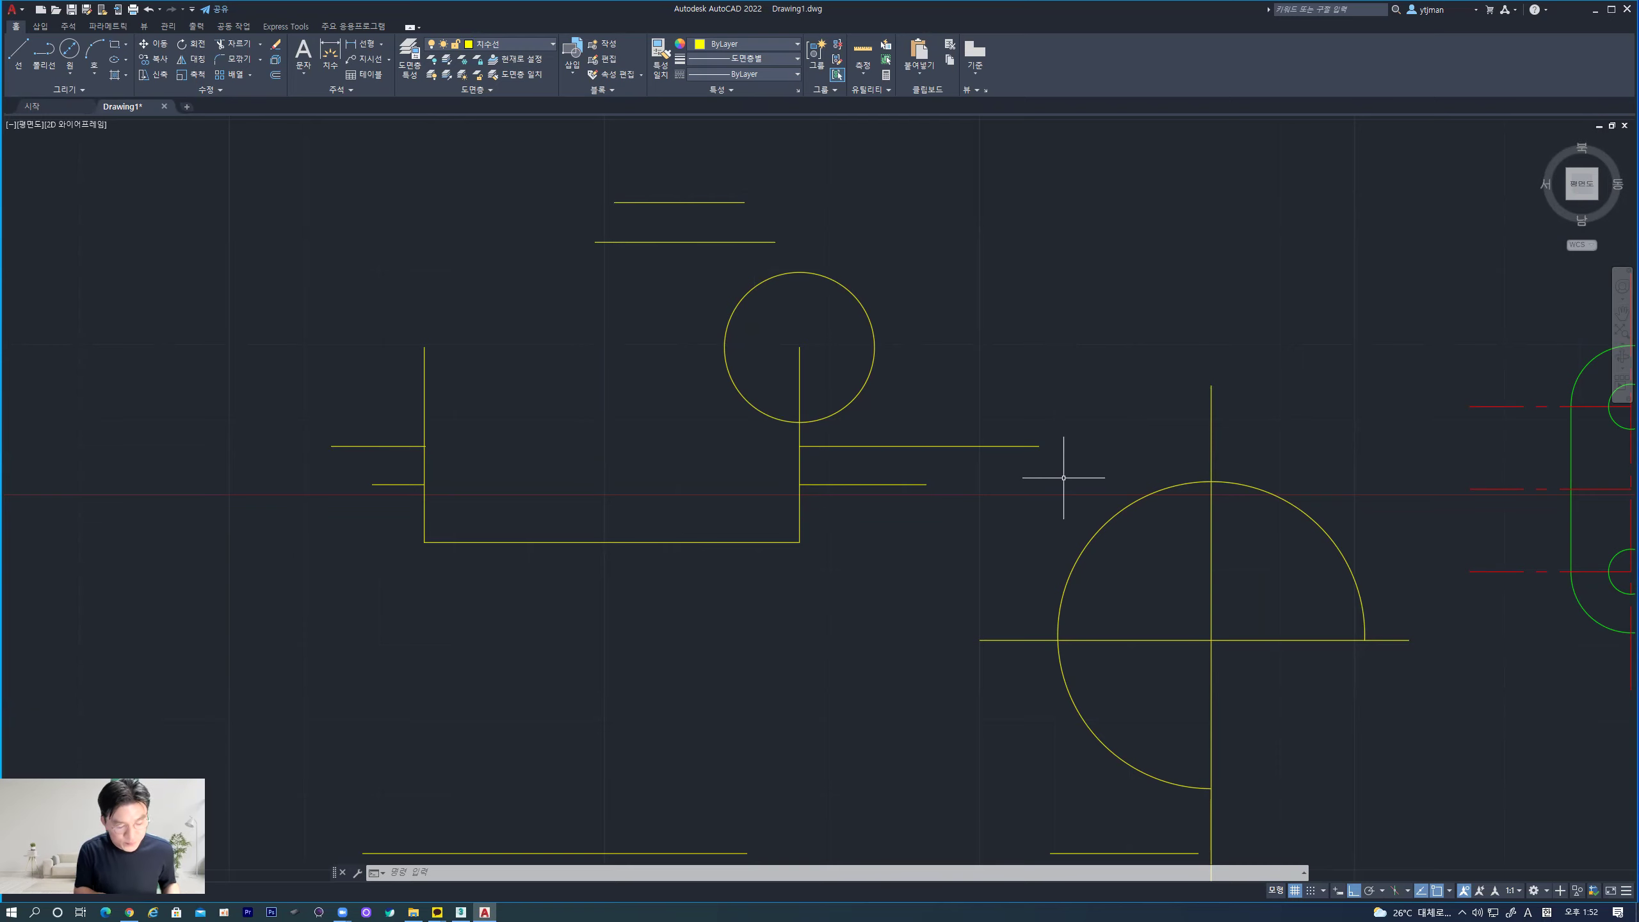
Step: Draw a horizontal line above the half circle and a short vertical line crossing it
middle_click_drag(1037, 468, 704, 463)
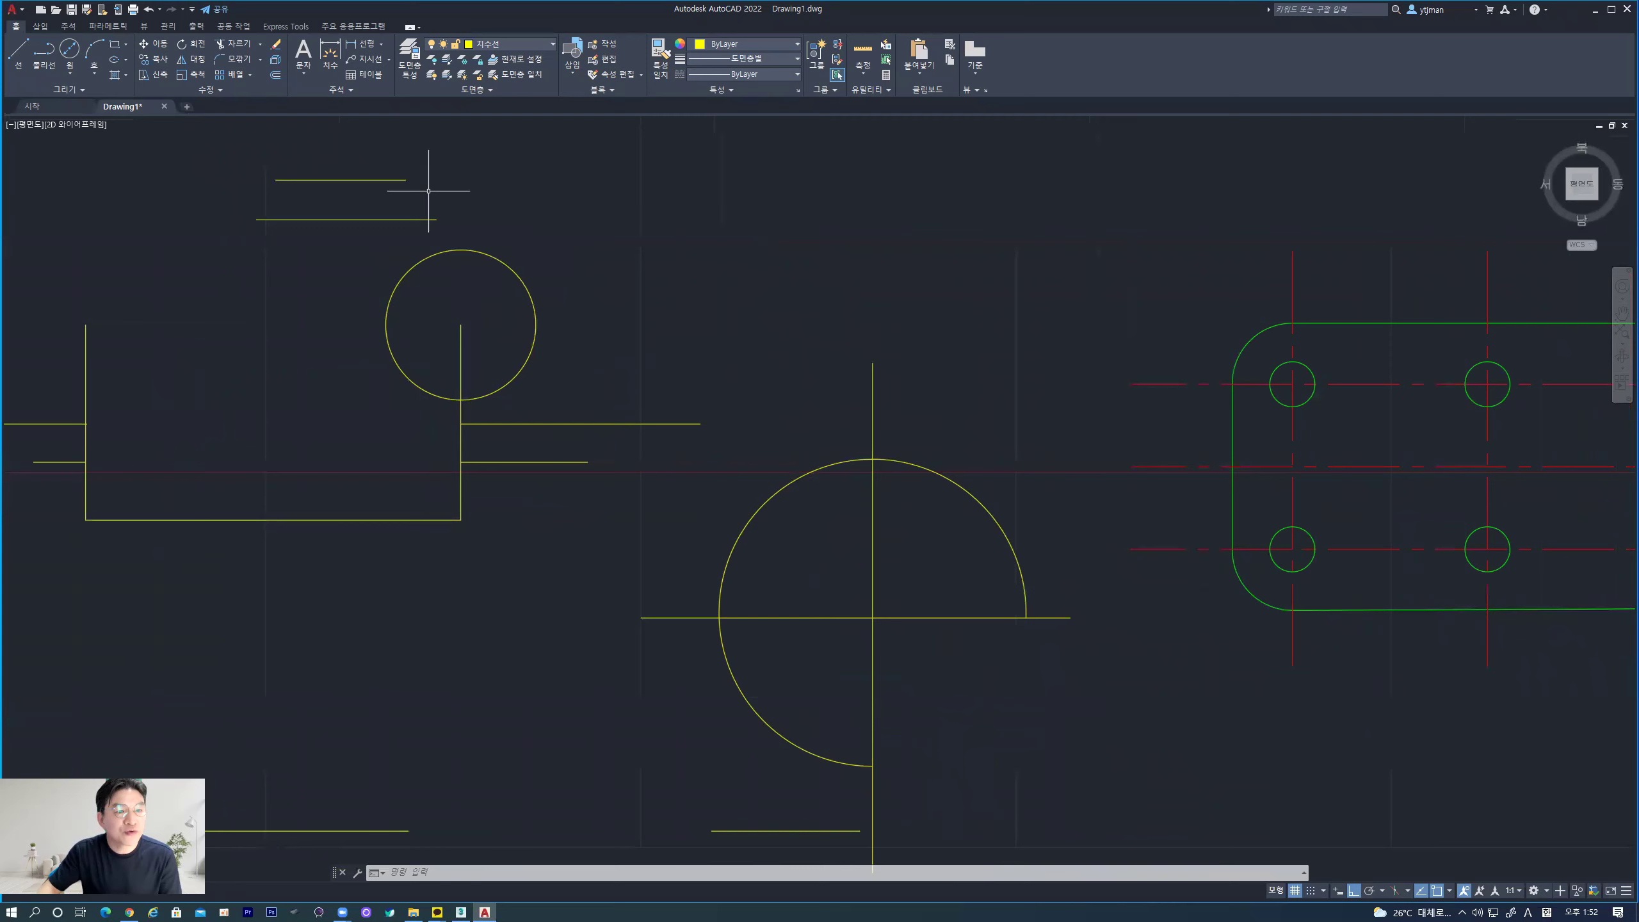
left_click(18, 52)
left_click(1039, 240)
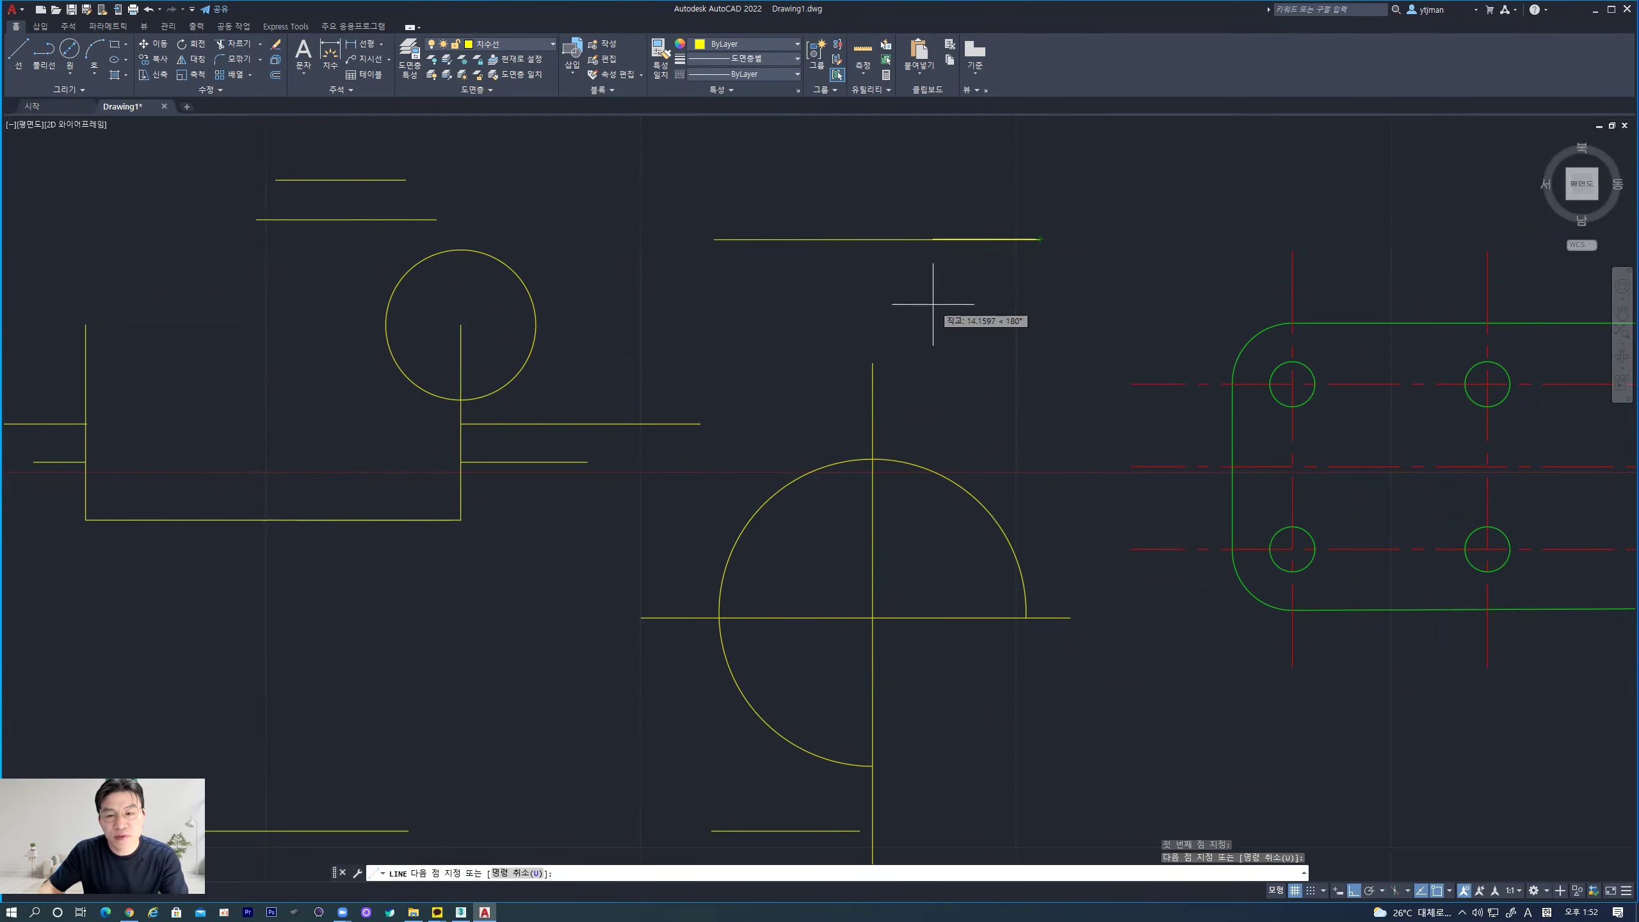
key("Escape")
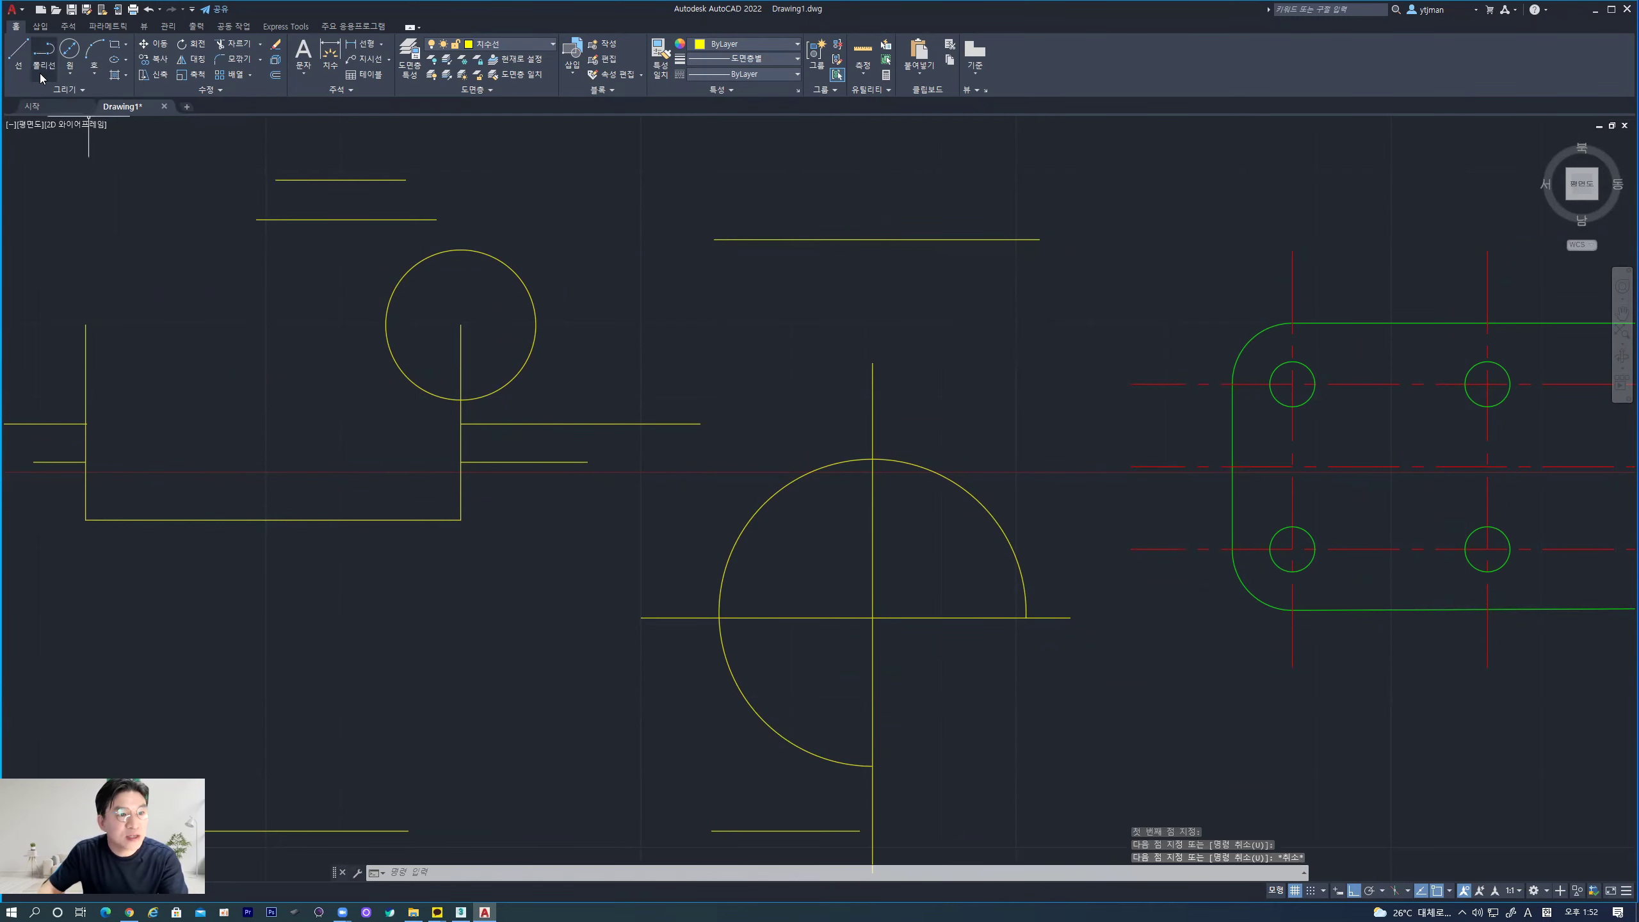
left_click(18, 52)
left_click(891, 337)
key("Escape")
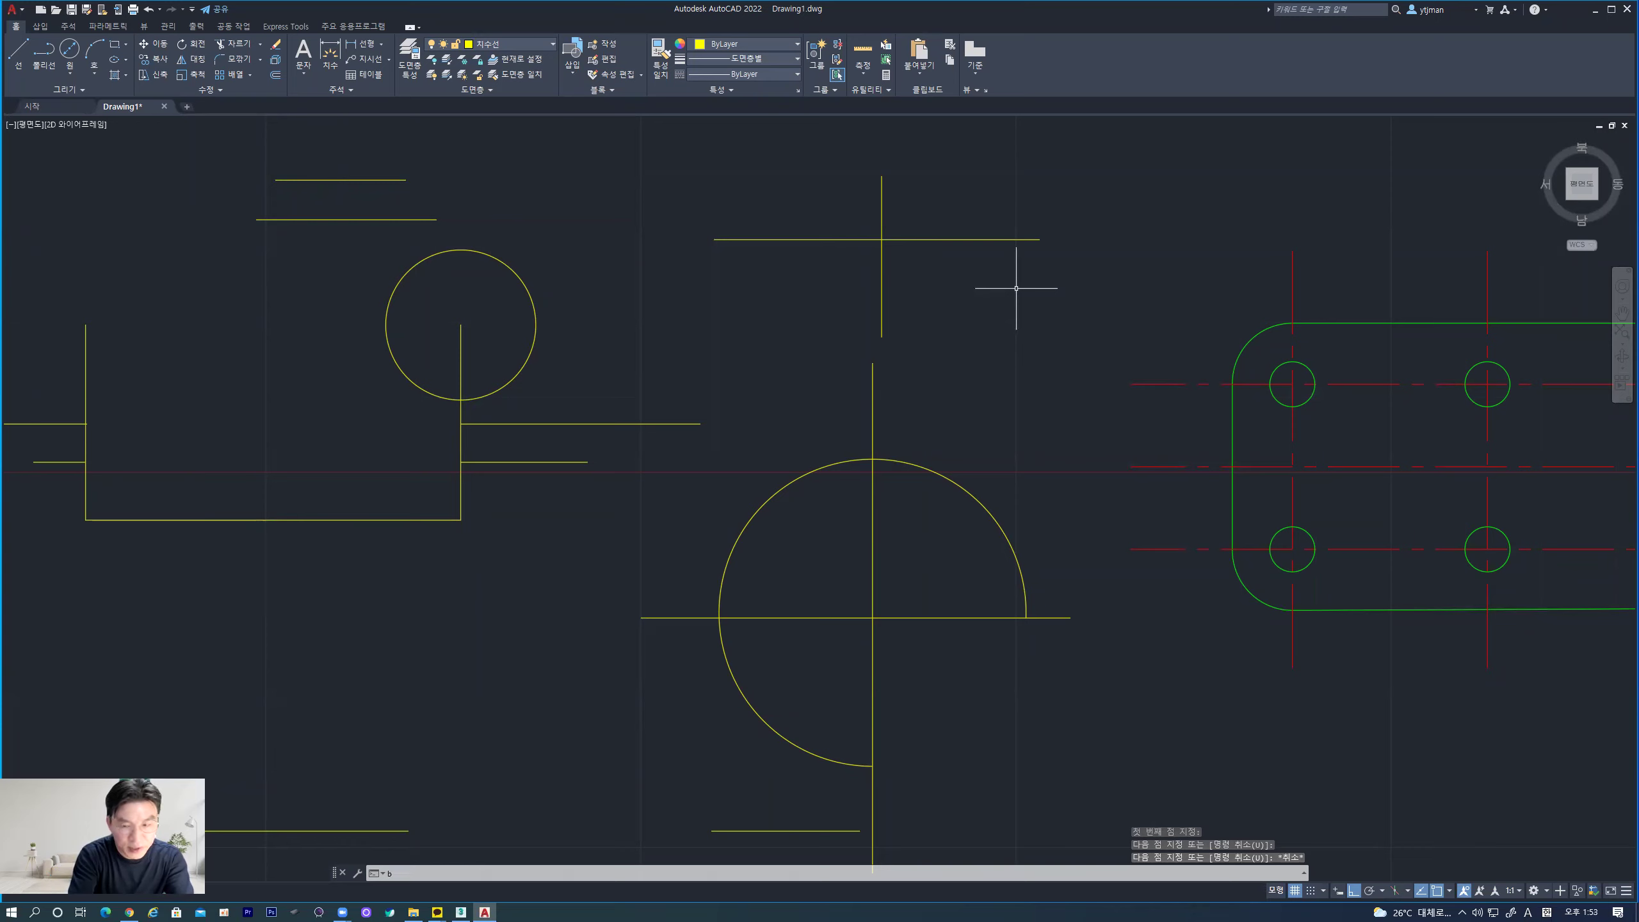
Step: Break the horizontal line from the crossing point to its right end using BR with a separate first point
type("BR")
key("Return")
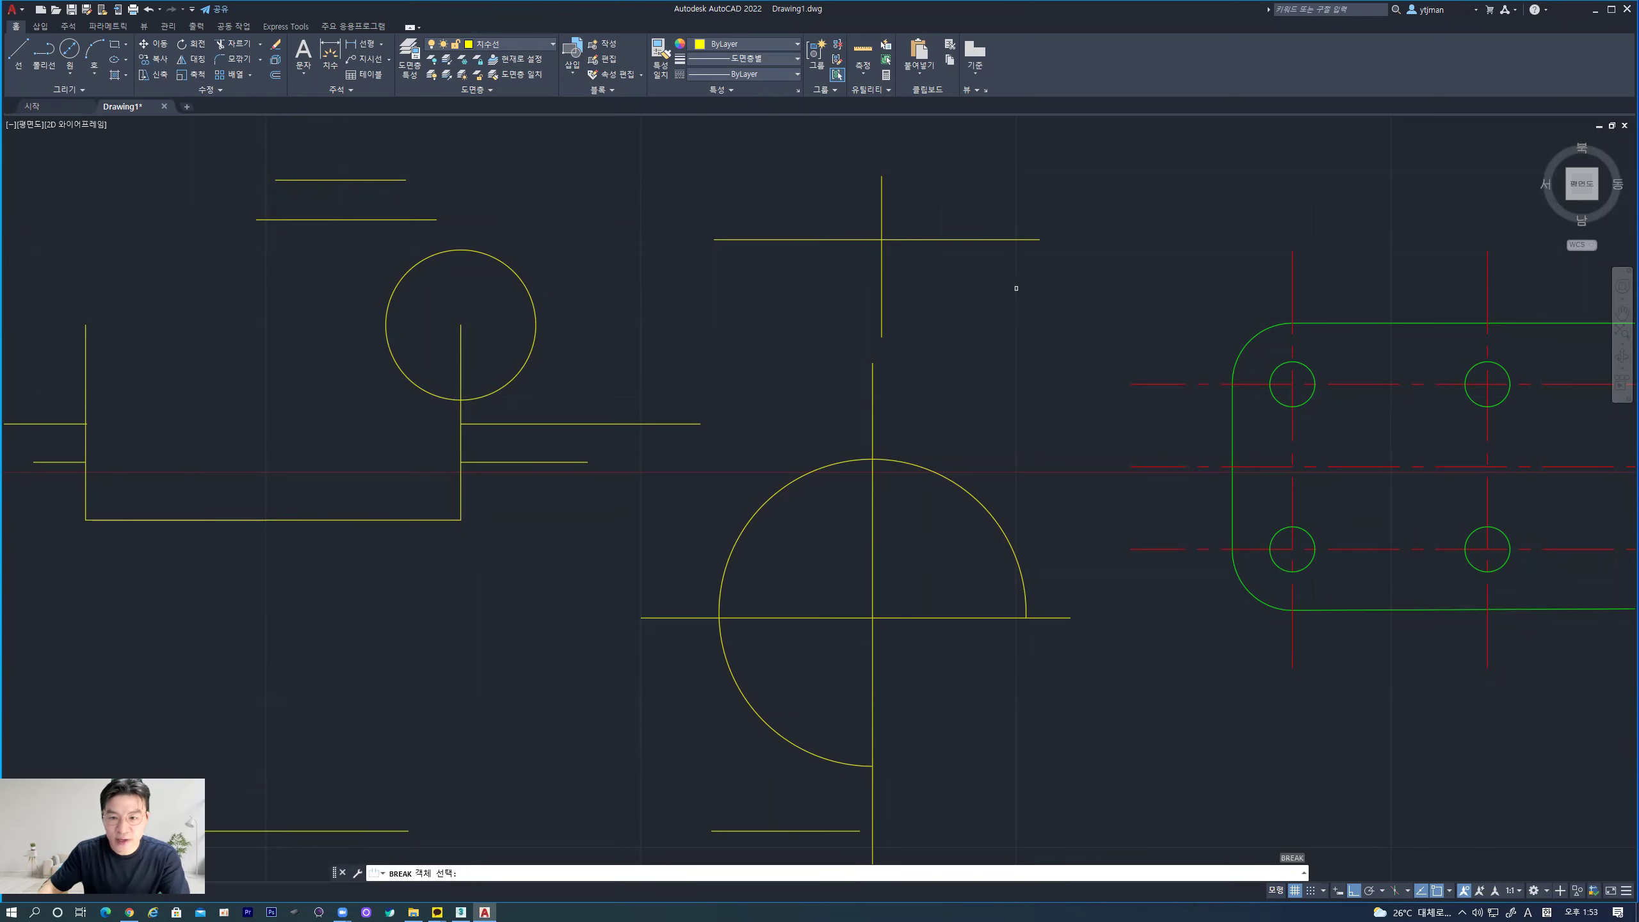
left_click(855, 239)
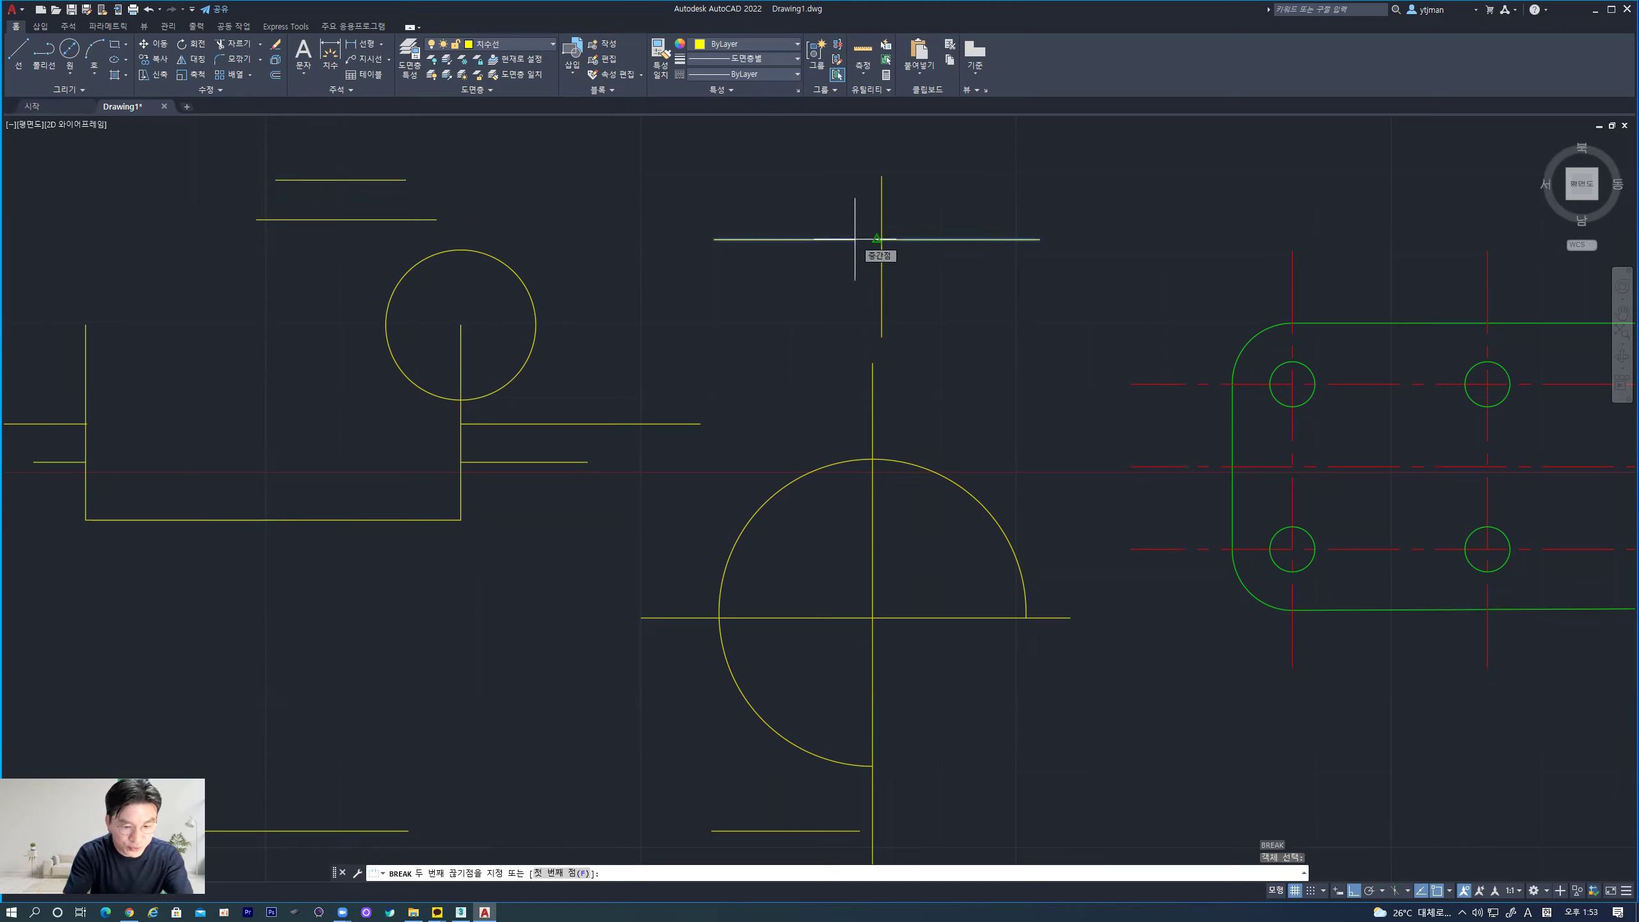
type("f")
key("Return")
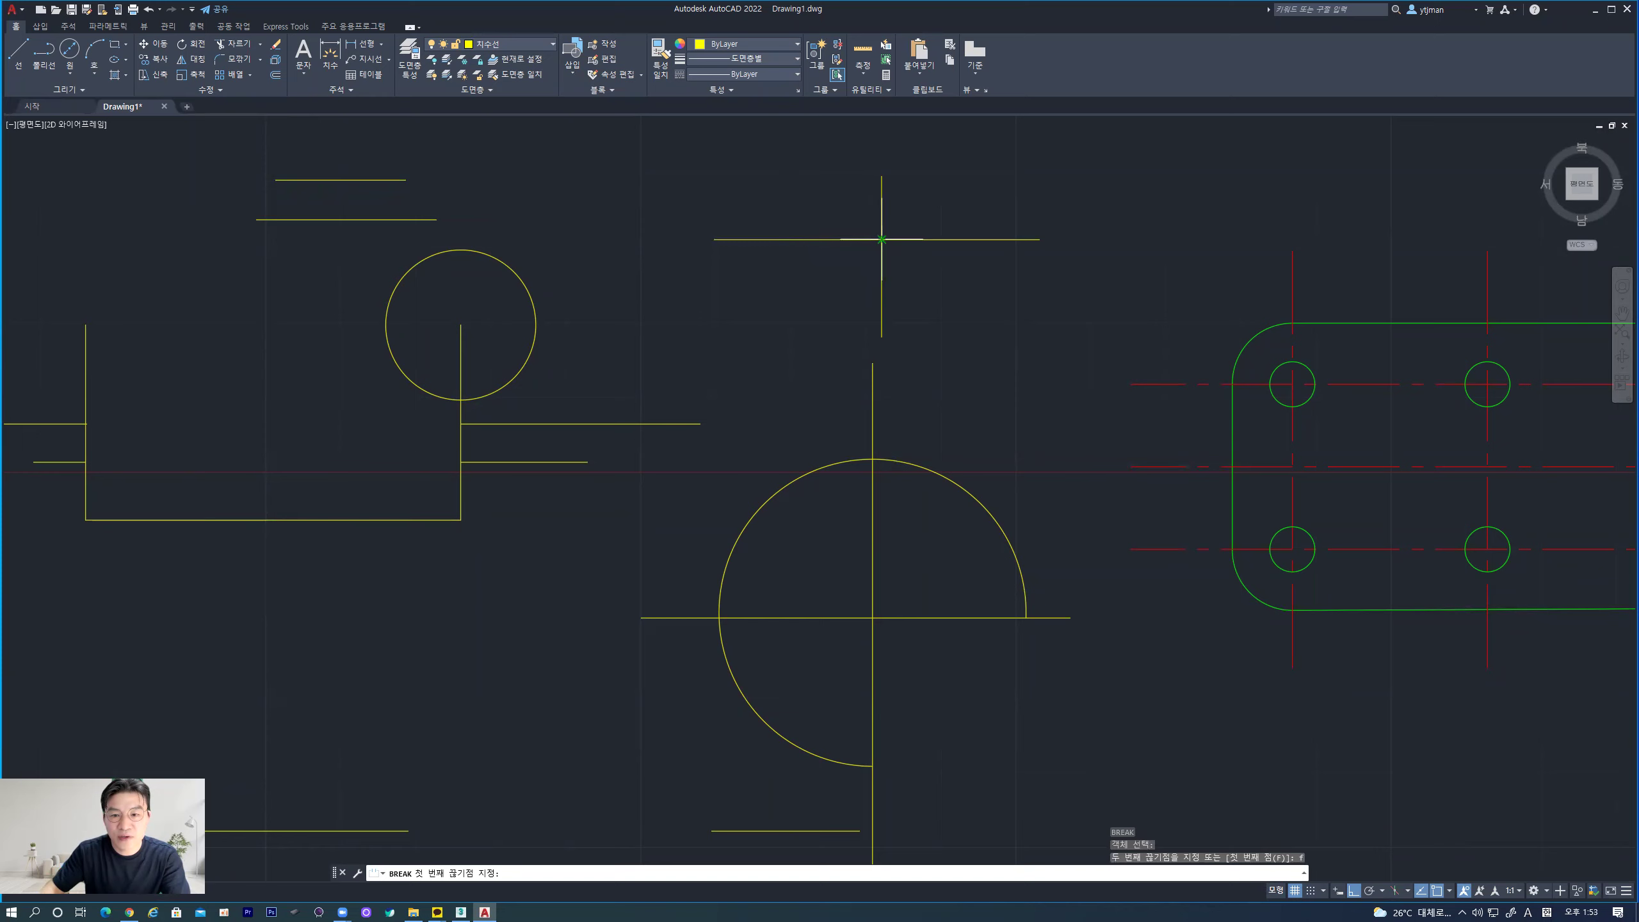
left_click(881, 239)
left_click(1218, 247)
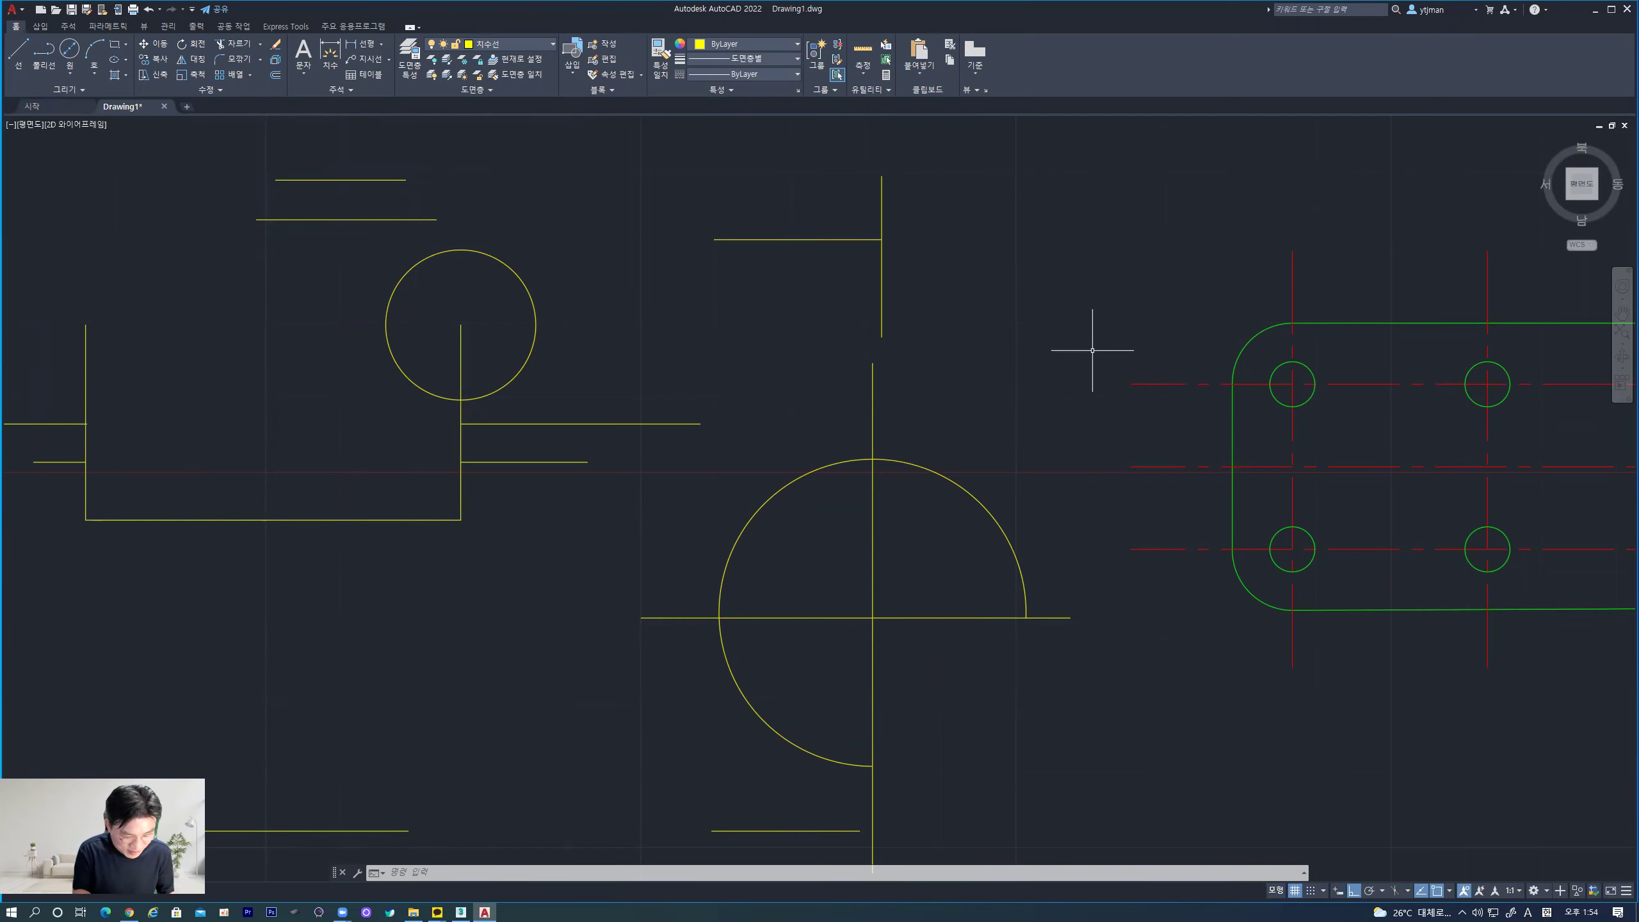
middle_click_drag(1190, 433, 977, 381)
middle_click_drag(719, 490, 786, 459)
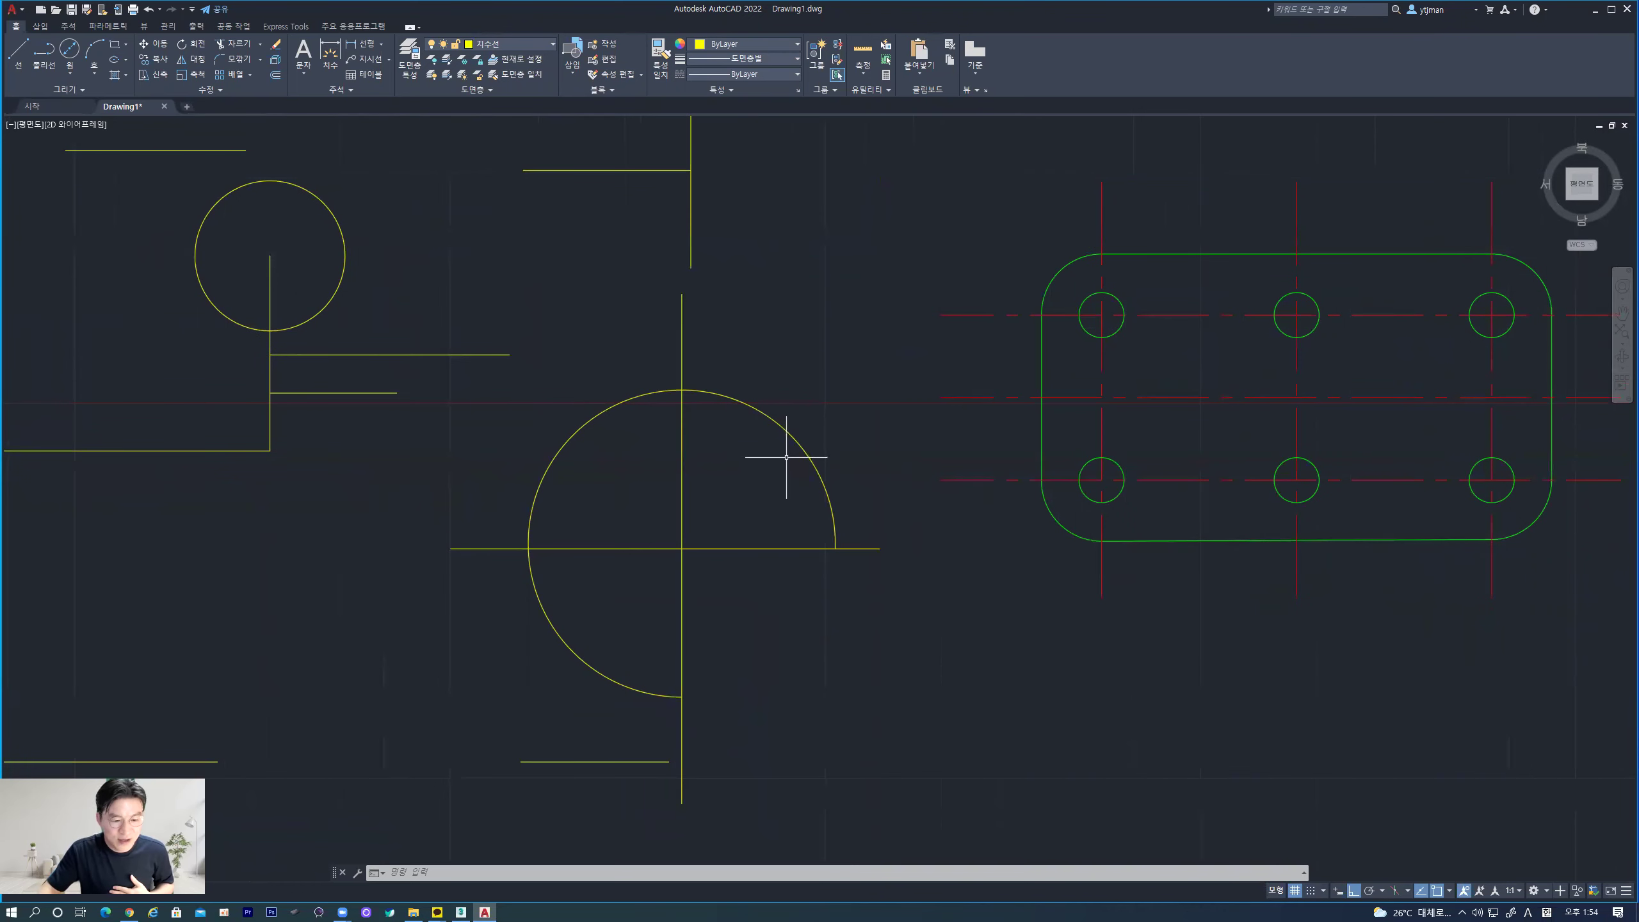
mouse_move(793, 437)
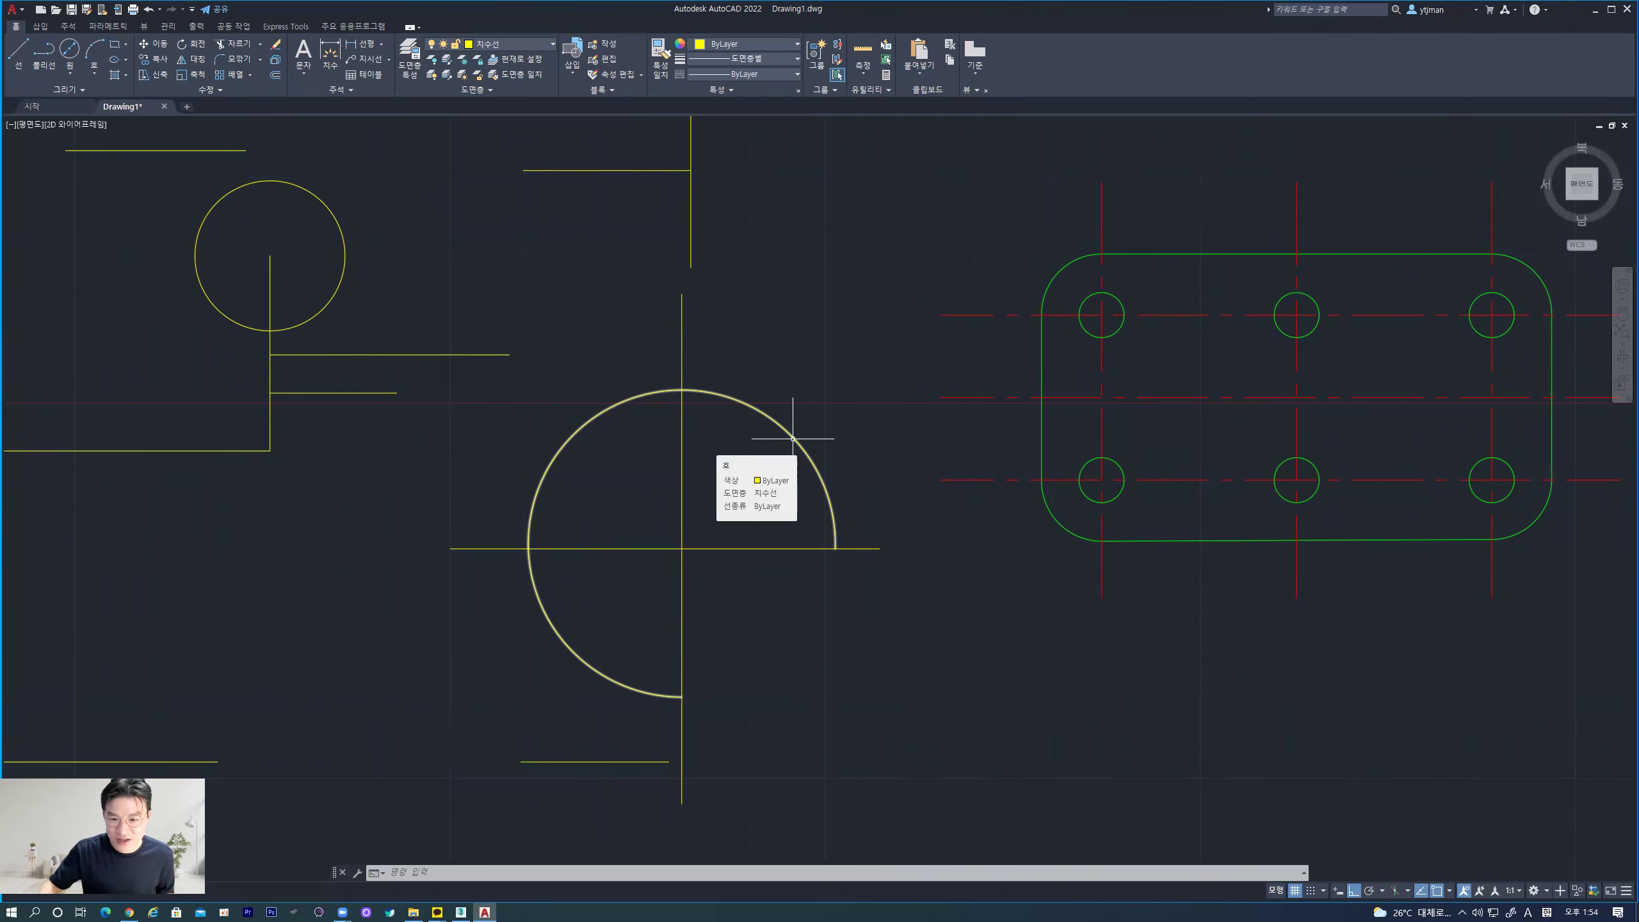
middle_click_drag(805, 545, 776, 505)
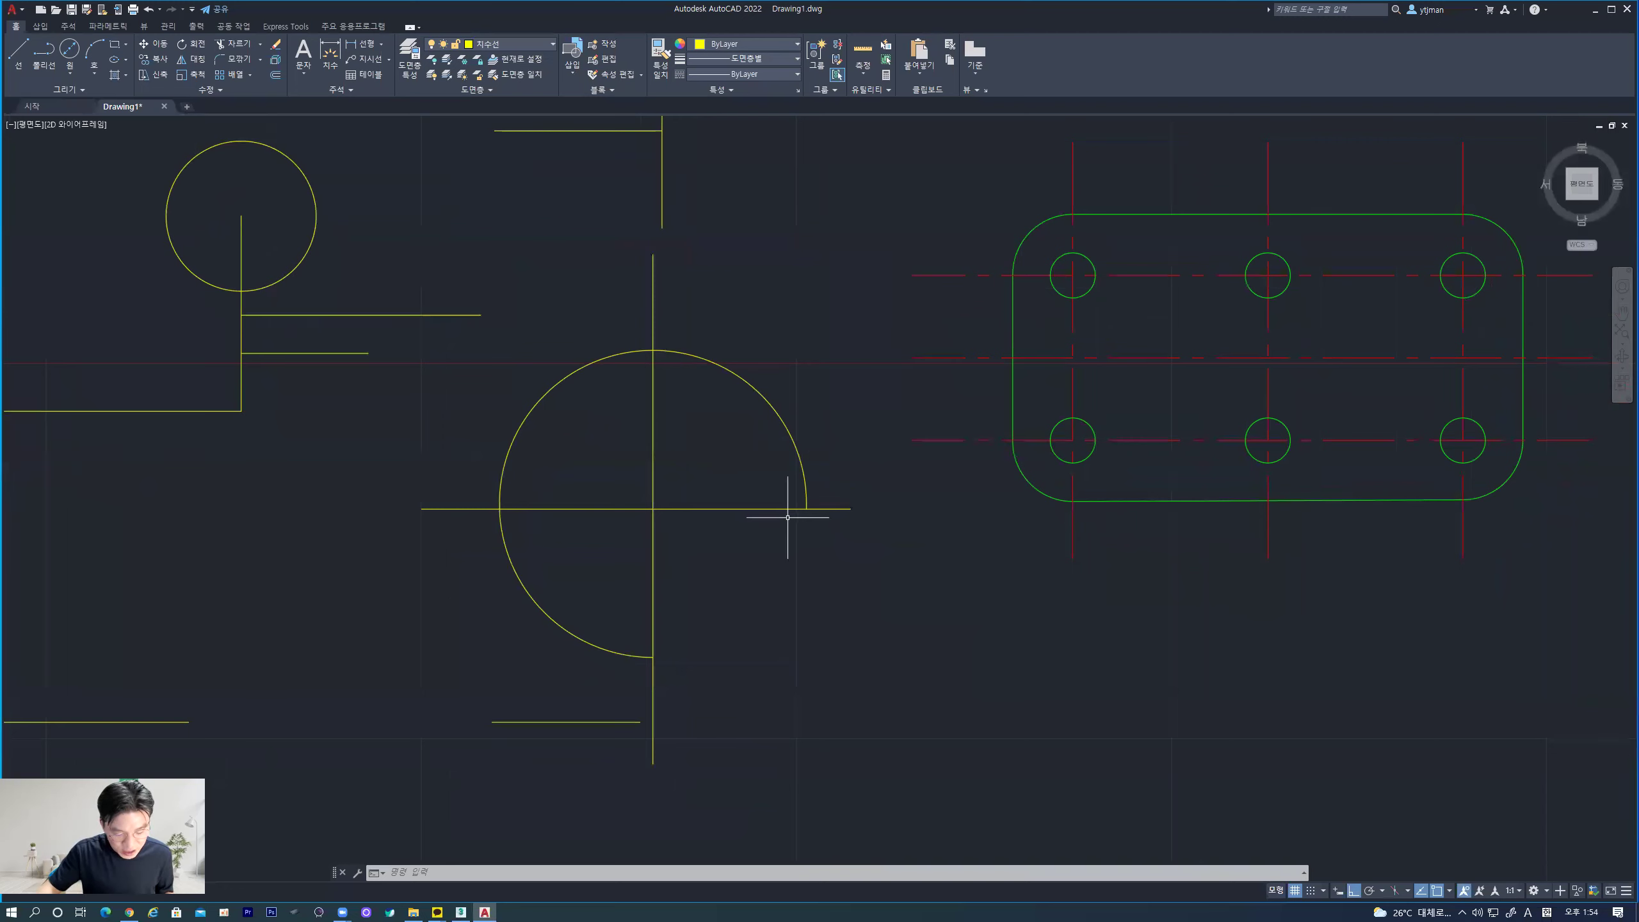